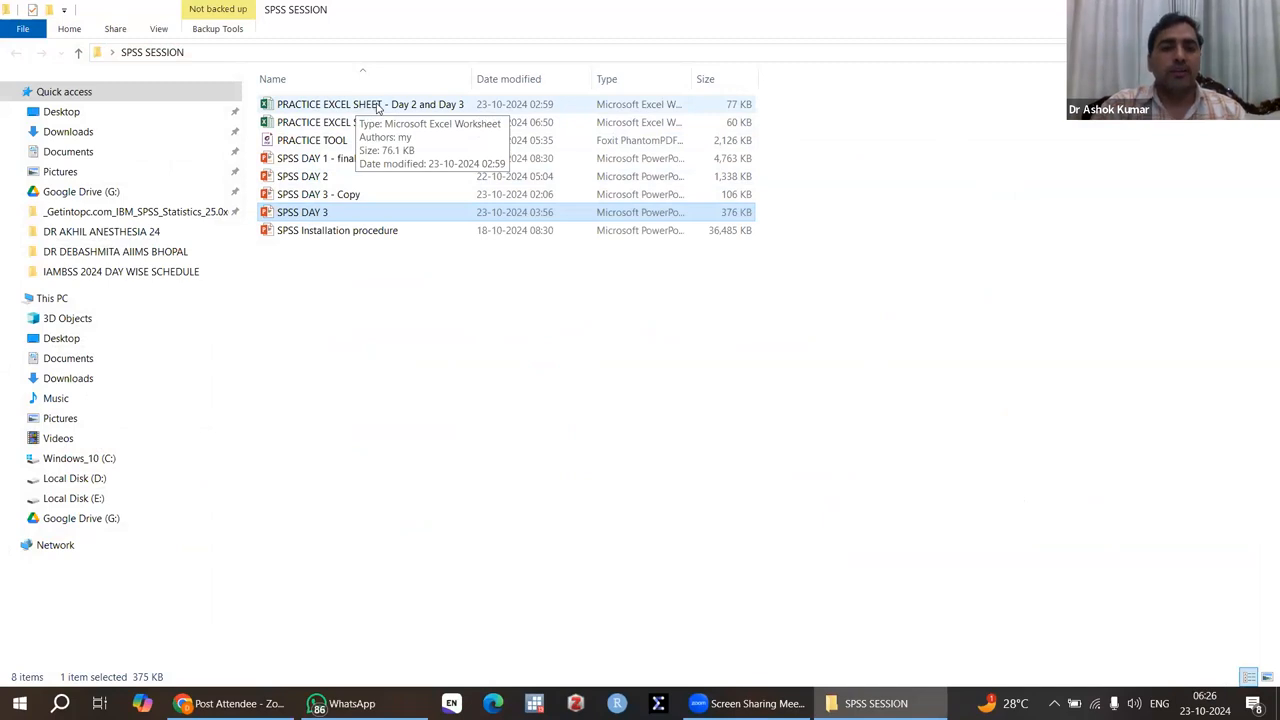
# Step: Open the workbook PRACTICE EXCEL SHEET - Day 2 and Day 3 and review the variable headers across row 1
pyautogui.doubleClick(378, 106)
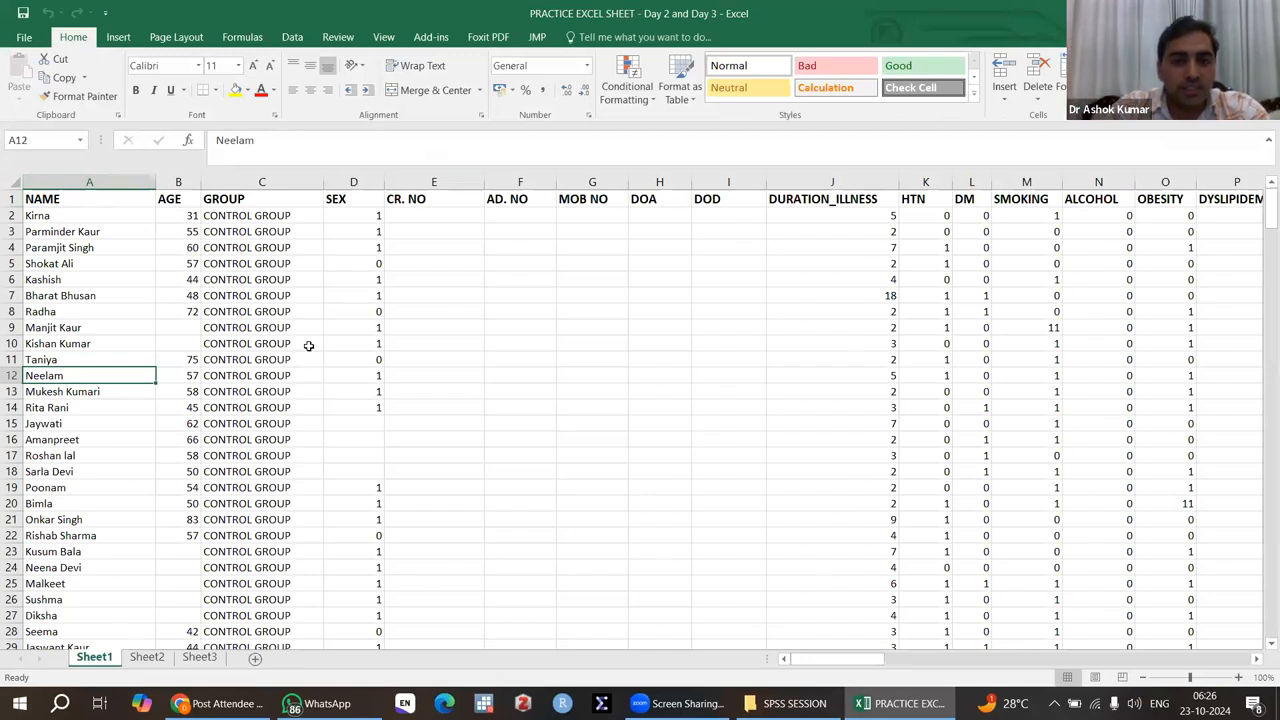
pyautogui.click(9, 199)
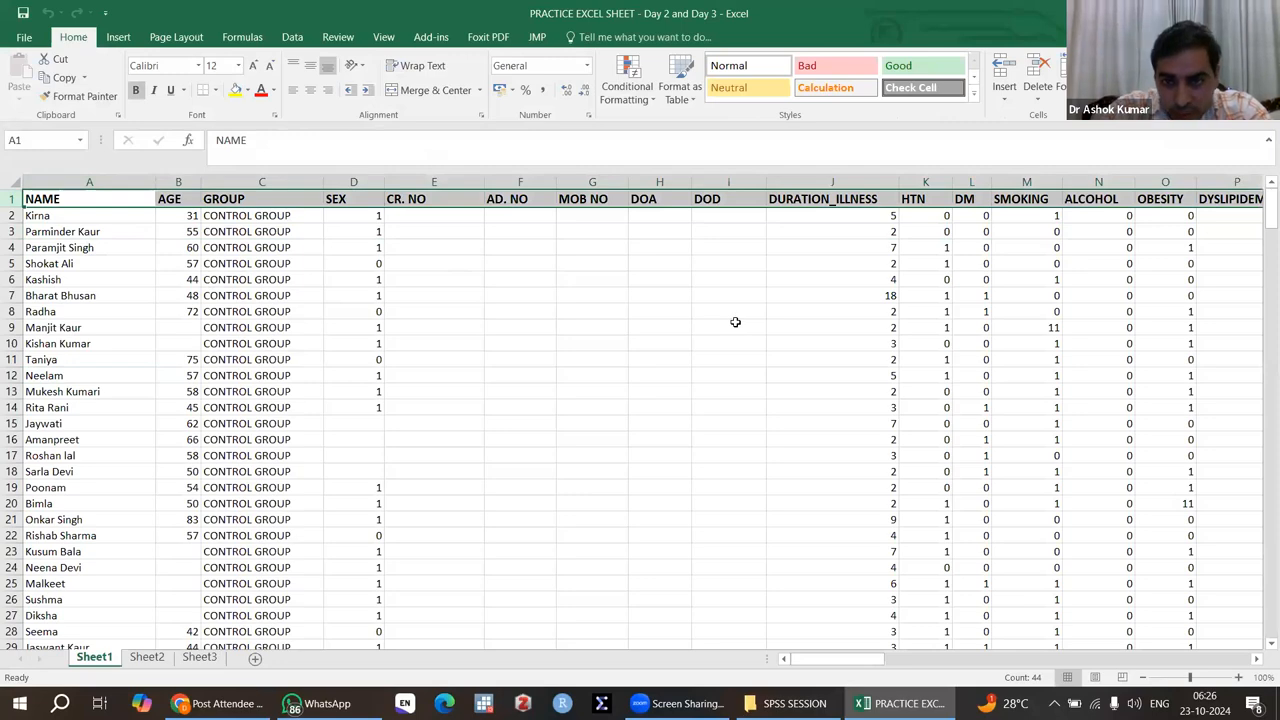
pyautogui.hscroll(3, 730, 322)
pyautogui.hscroll(6, 735, 322)
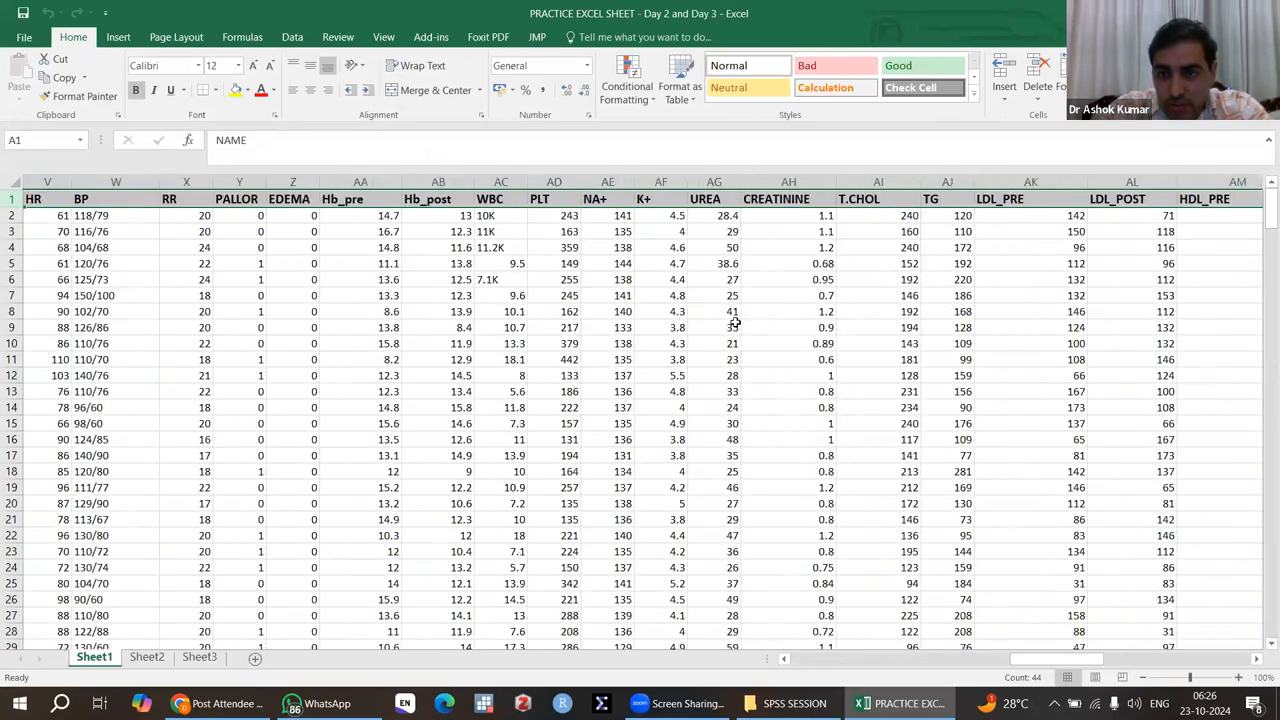
pyautogui.hscroll(8, 735, 322)
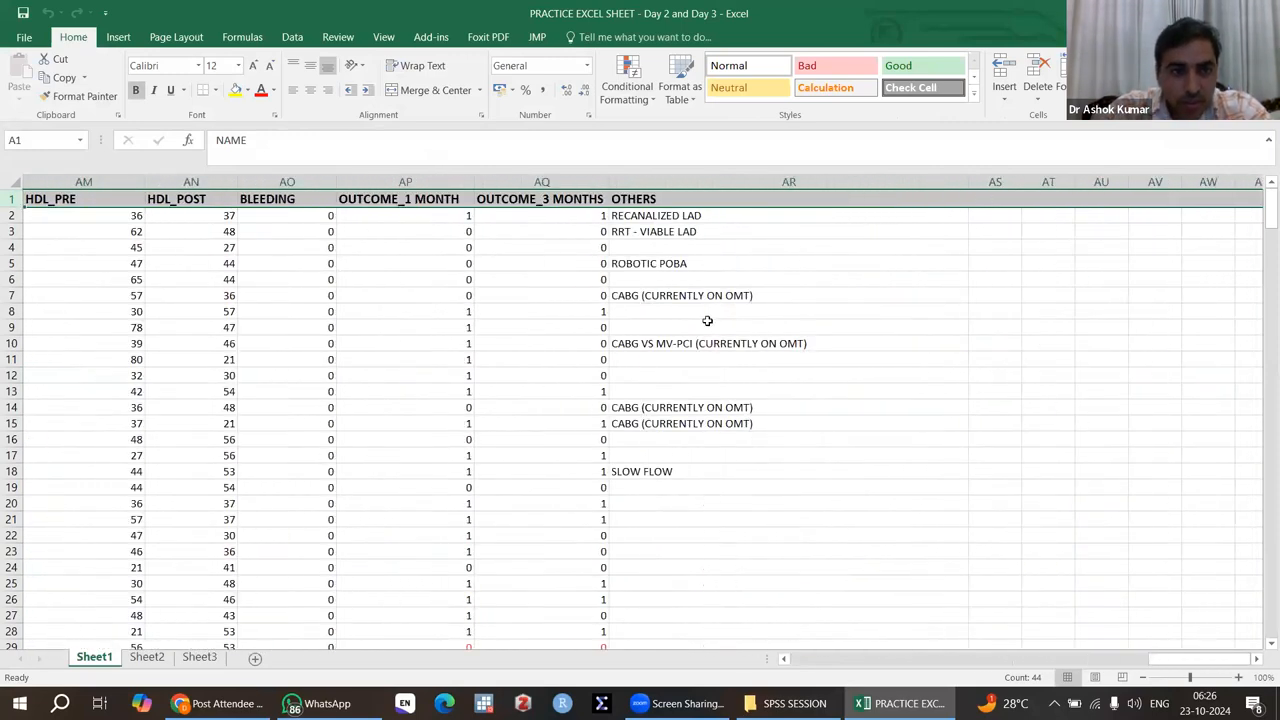
pyautogui.hscroll(-6, 735, 322)
pyautogui.hscroll(-8, 143, 222)
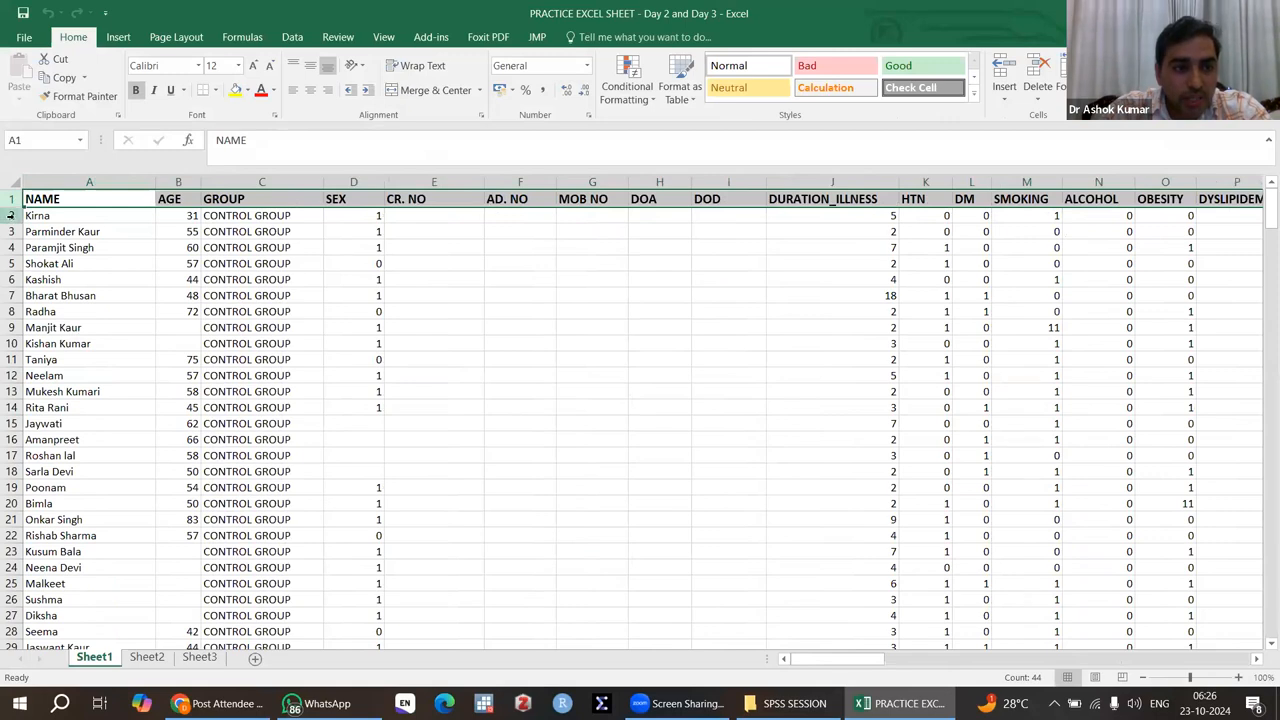
# Step: Examine how the patient records are laid out, one per row, across all variables of Sheet1
pyautogui.click(10, 215)
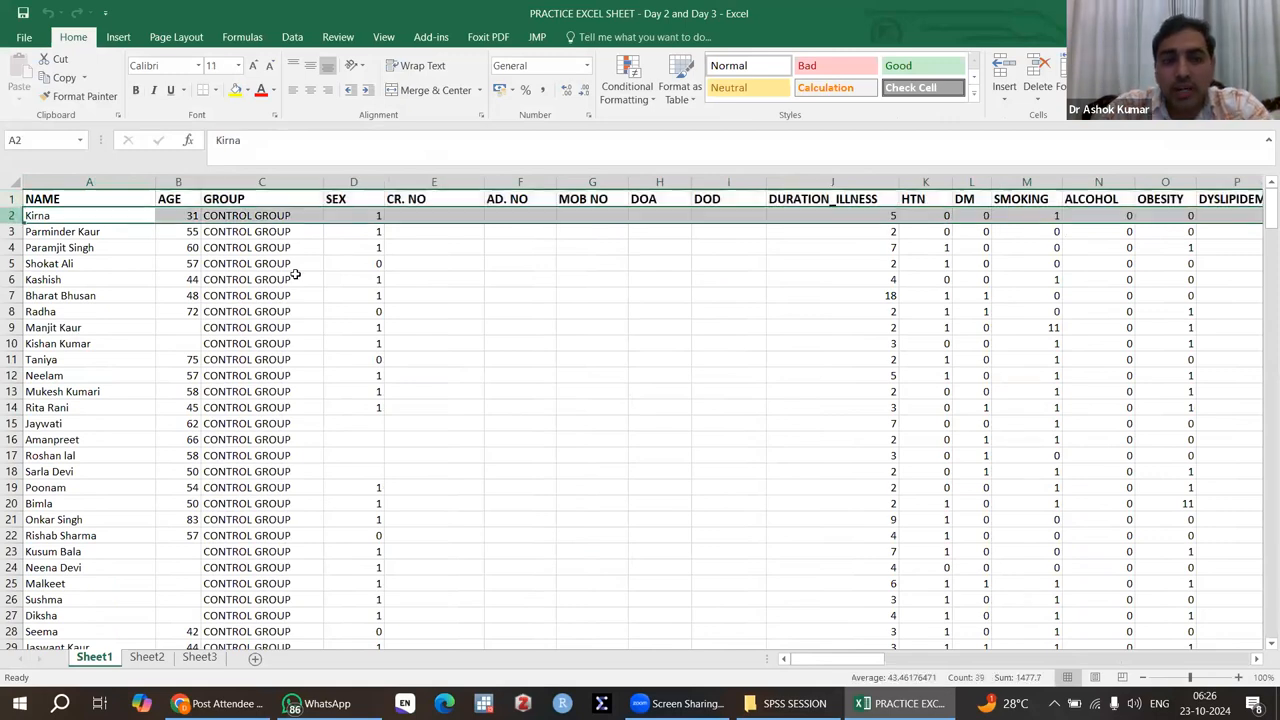
pyautogui.scroll(-20, 404, 355)
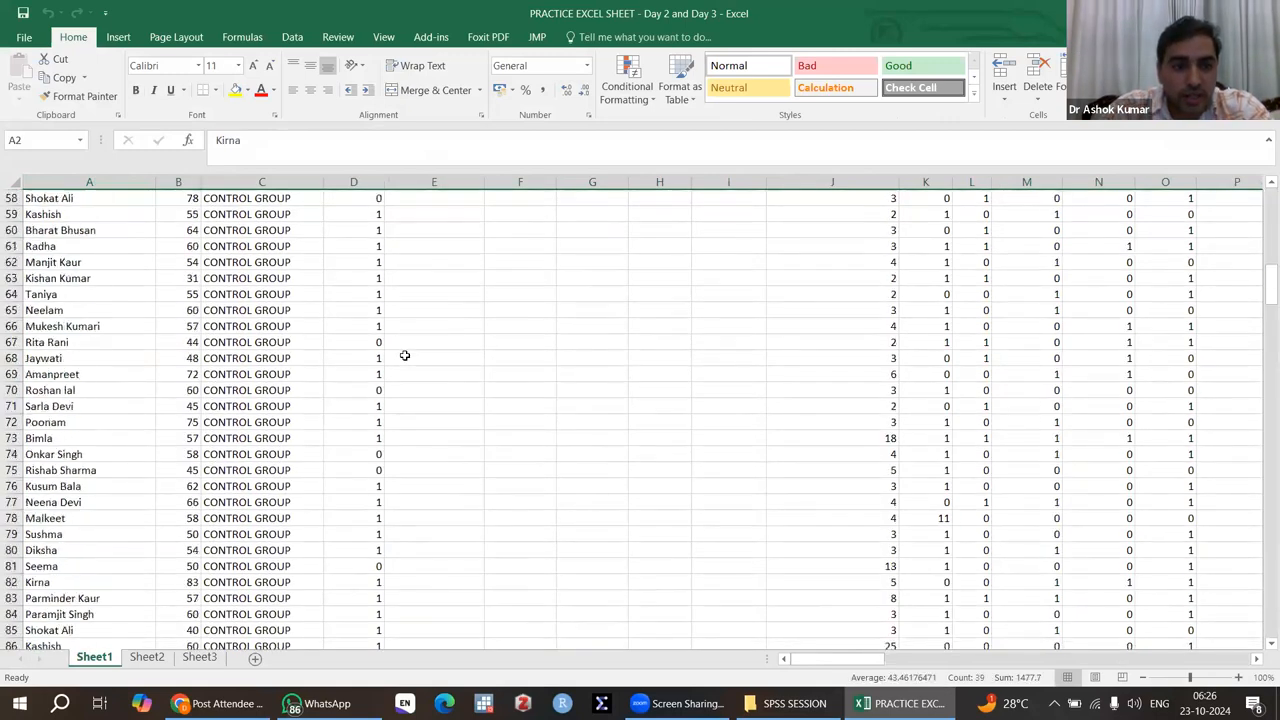
pyautogui.scroll(20, 404, 355)
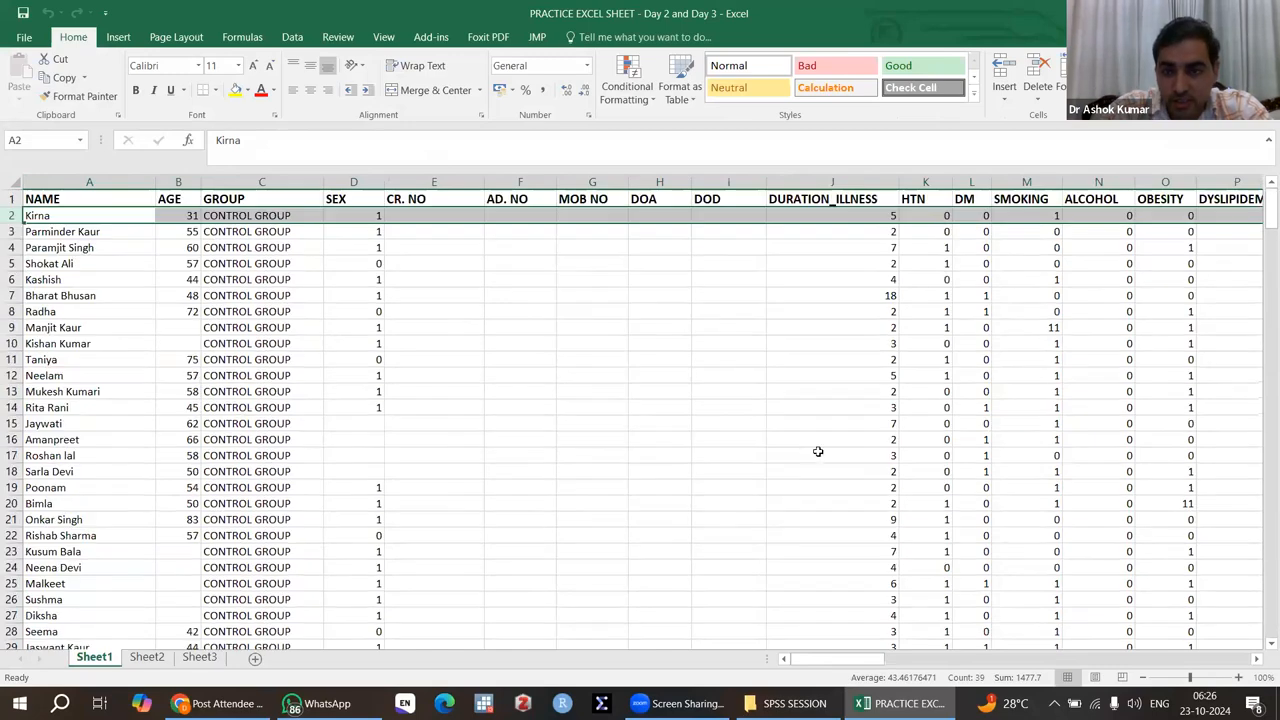
pyautogui.hscroll(8, 820, 449)
pyautogui.hscroll(5, 818, 452)
pyautogui.scroll(-20, 818, 452)
pyautogui.scroll(20, 818, 452)
pyautogui.hscroll(6, 818, 452)
pyautogui.hscroll(-19, 818, 452)
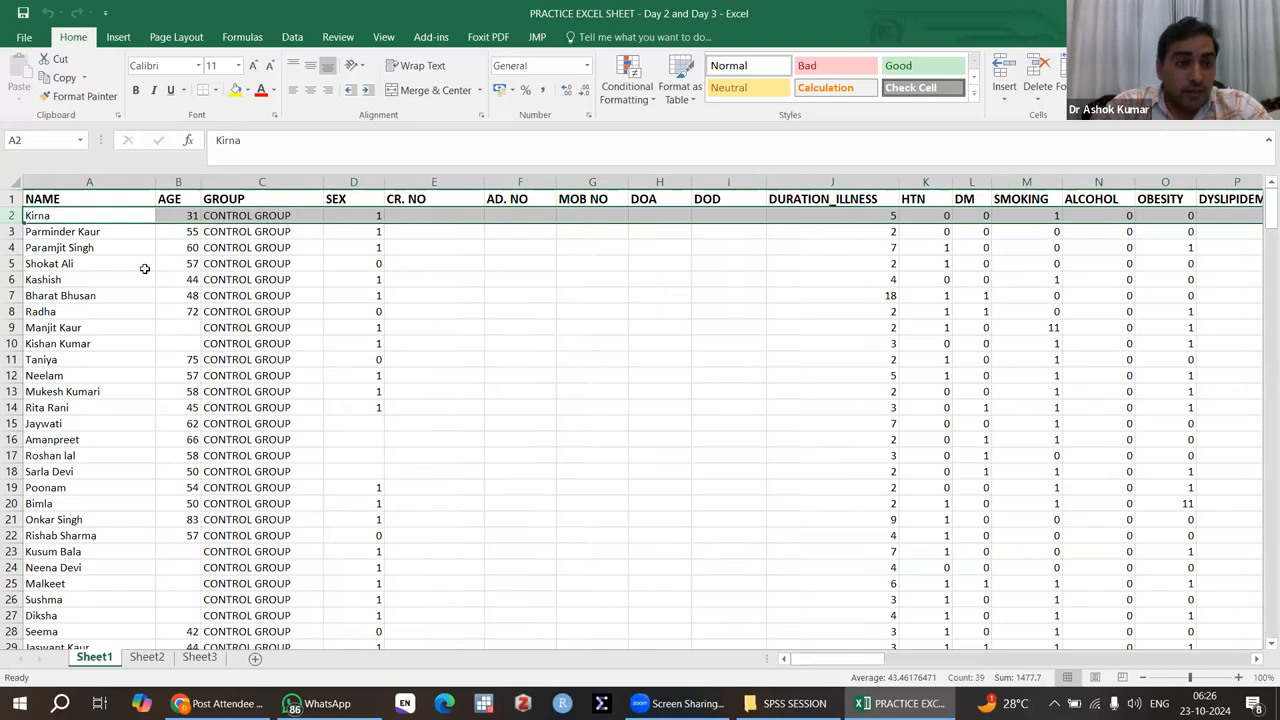
# Step: Insert a blank column before the NAME column in Sheet1
pyautogui.click(72, 181)
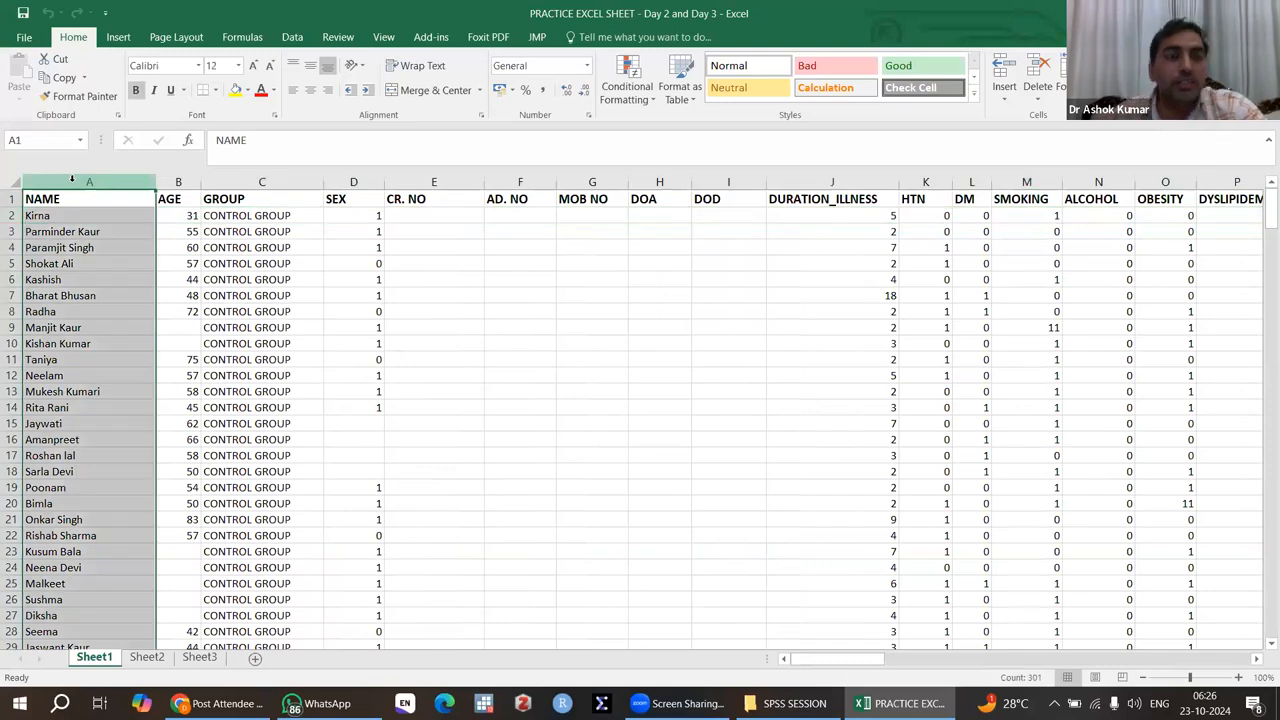
pyautogui.click(230, 279)
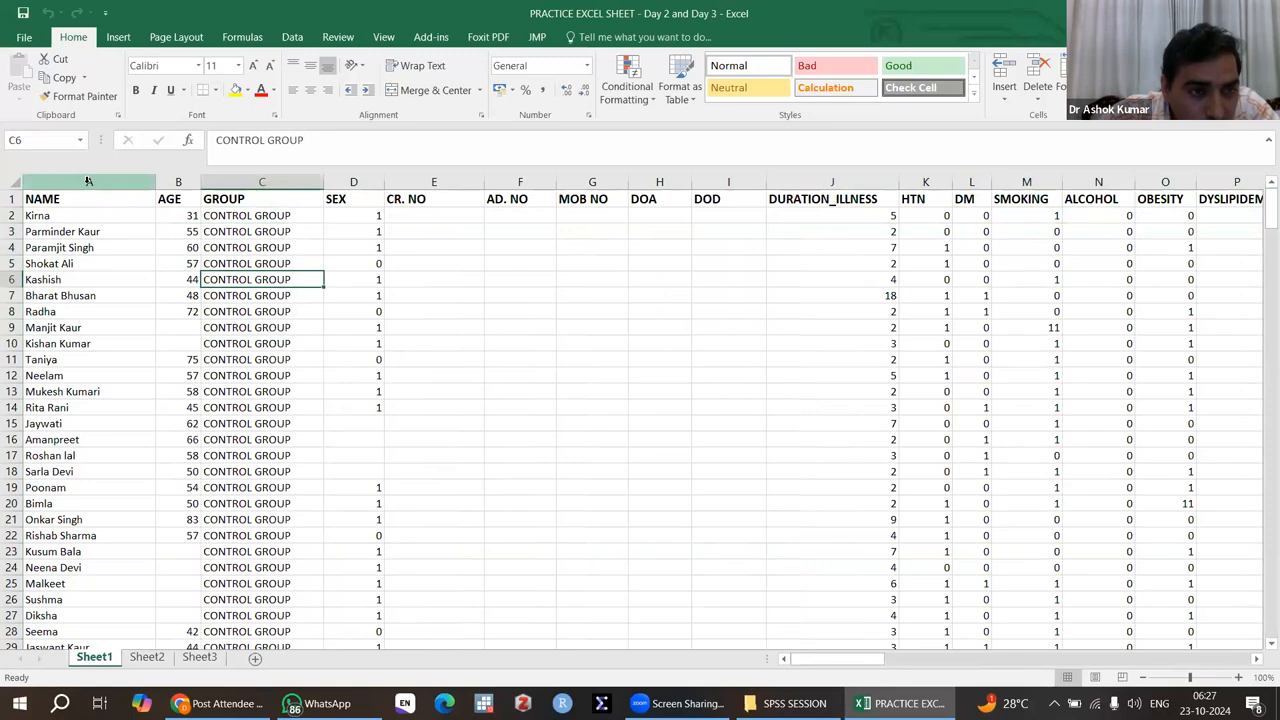
pyautogui.click(88, 181)
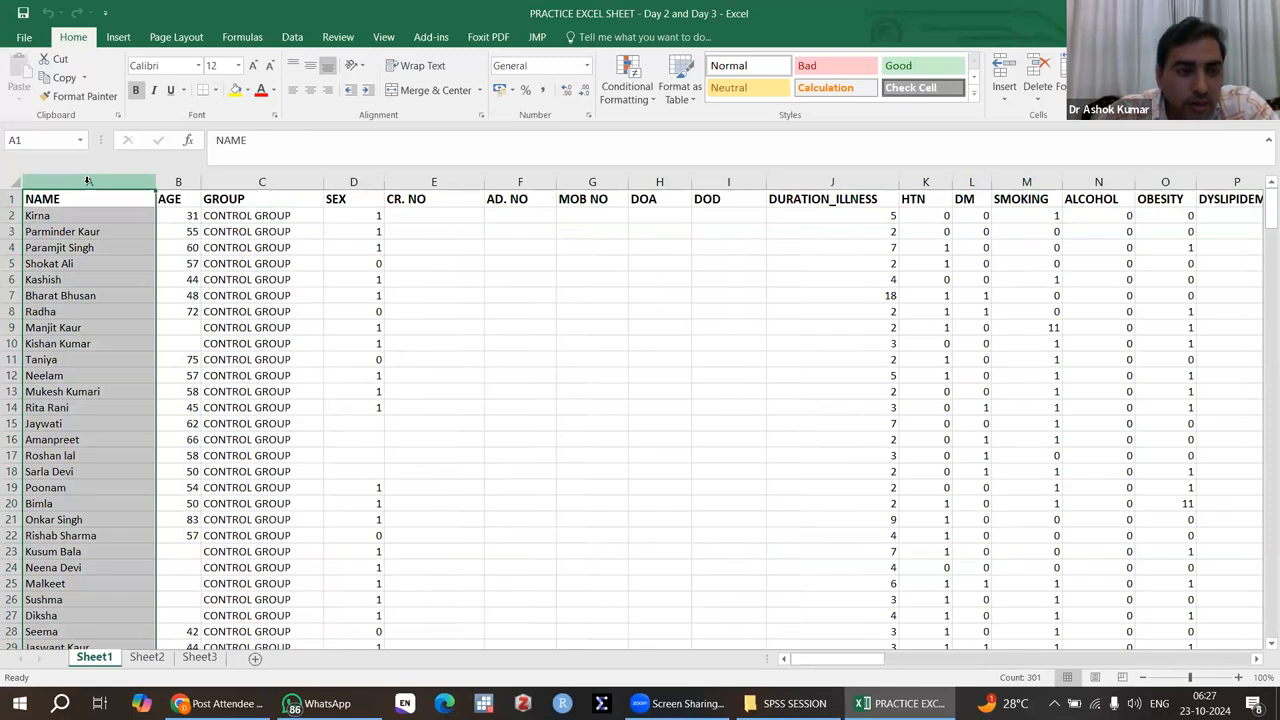
pyautogui.moveTo(86, 181); pyautogui.dragTo(88, 181)
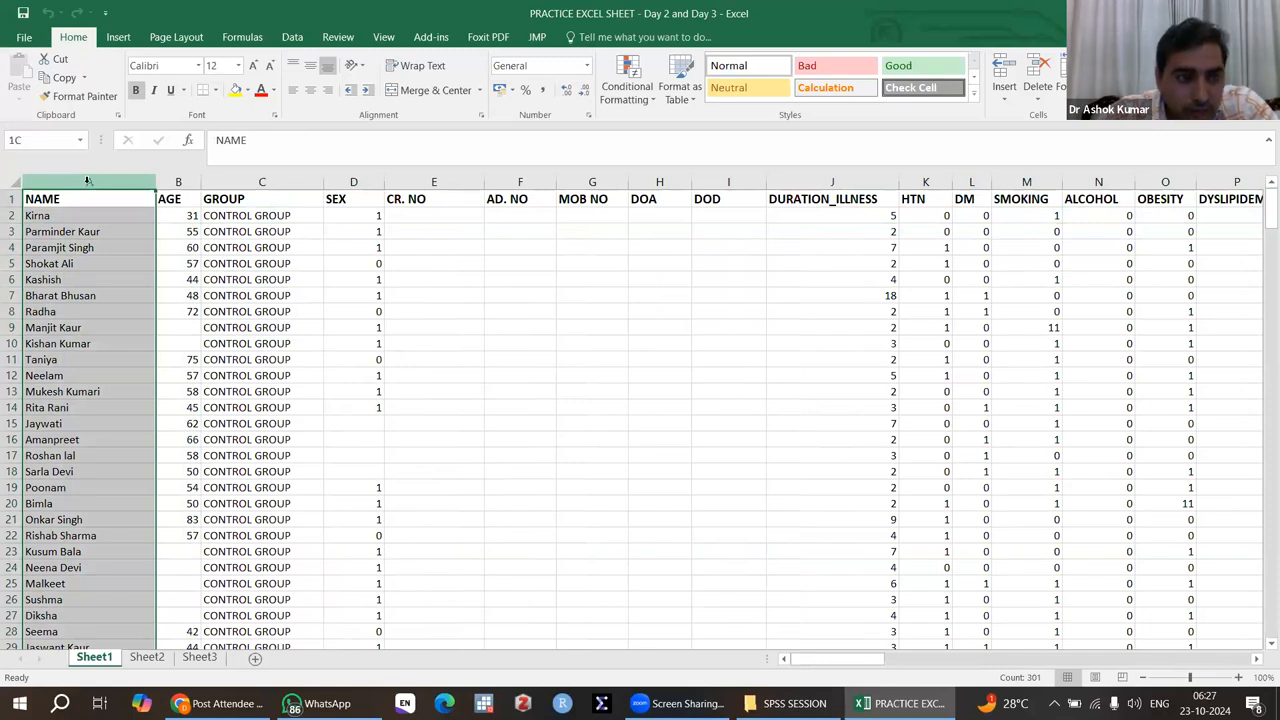
pyautogui.rightClick(88, 181)
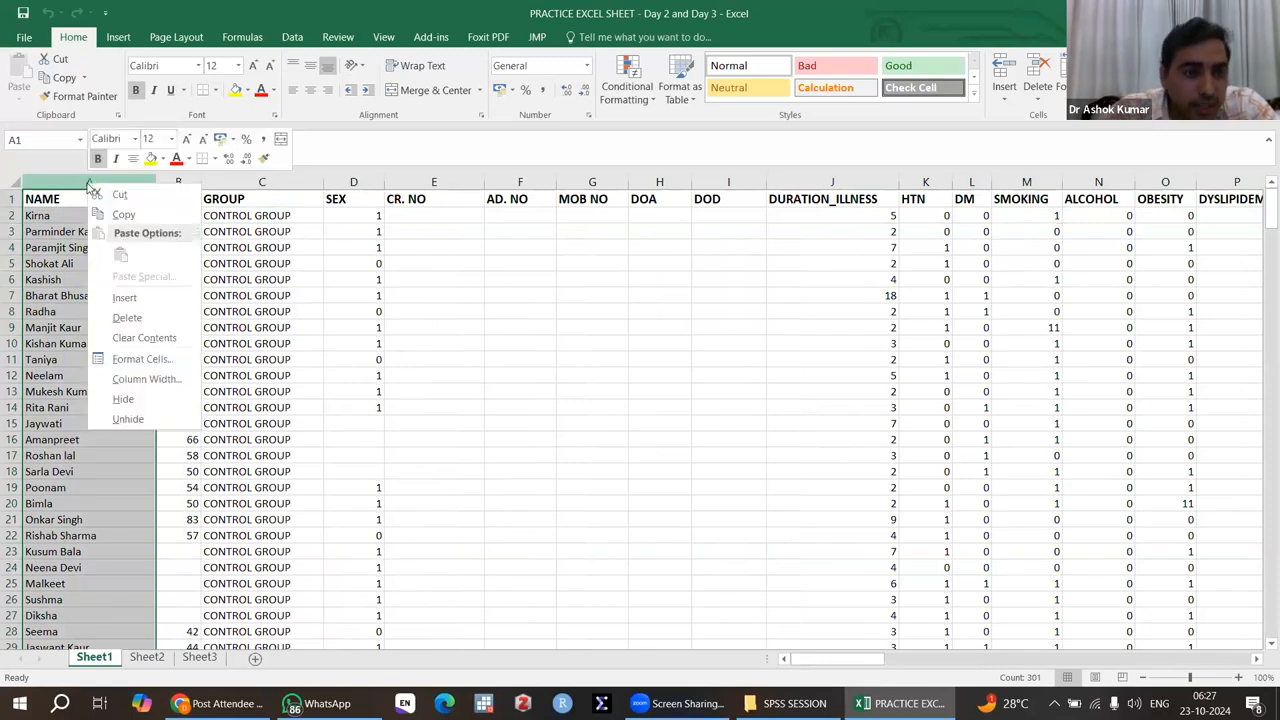
pyautogui.click(124, 298)
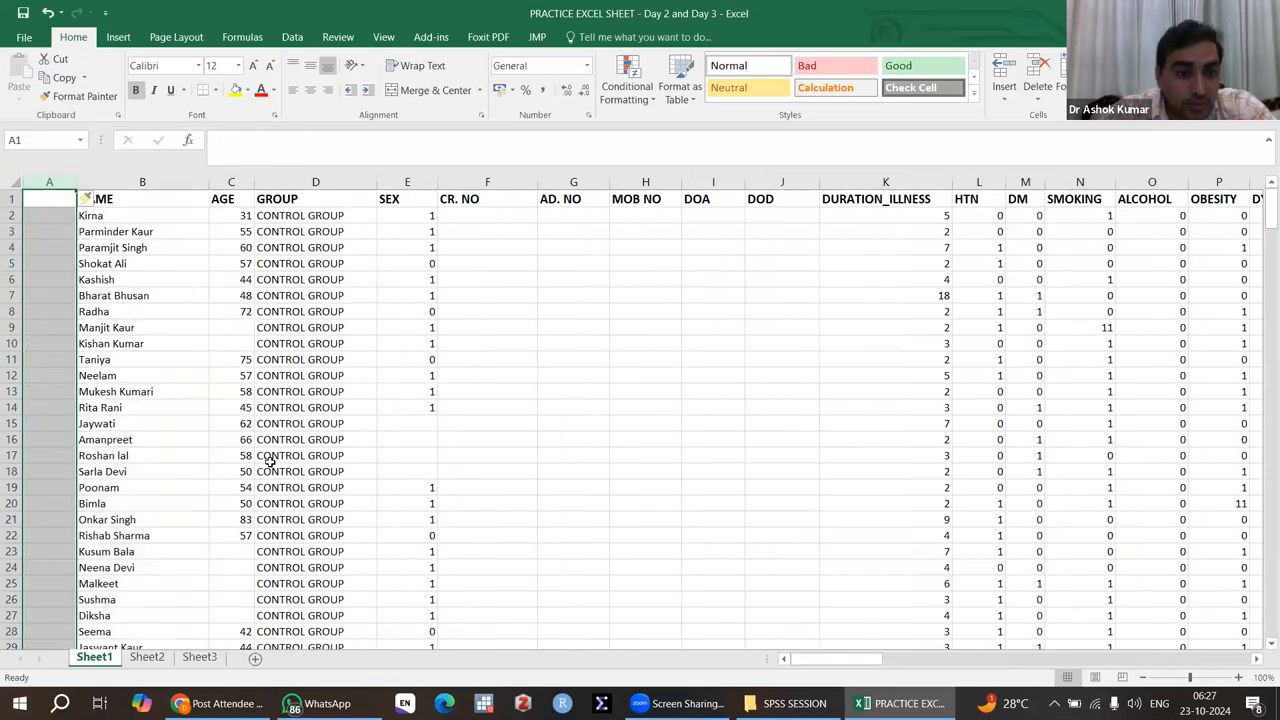
# Step: Check how far the records and variables extend, down to the last data row and across to the last column
pyautogui.scroll(-20, 269, 461)
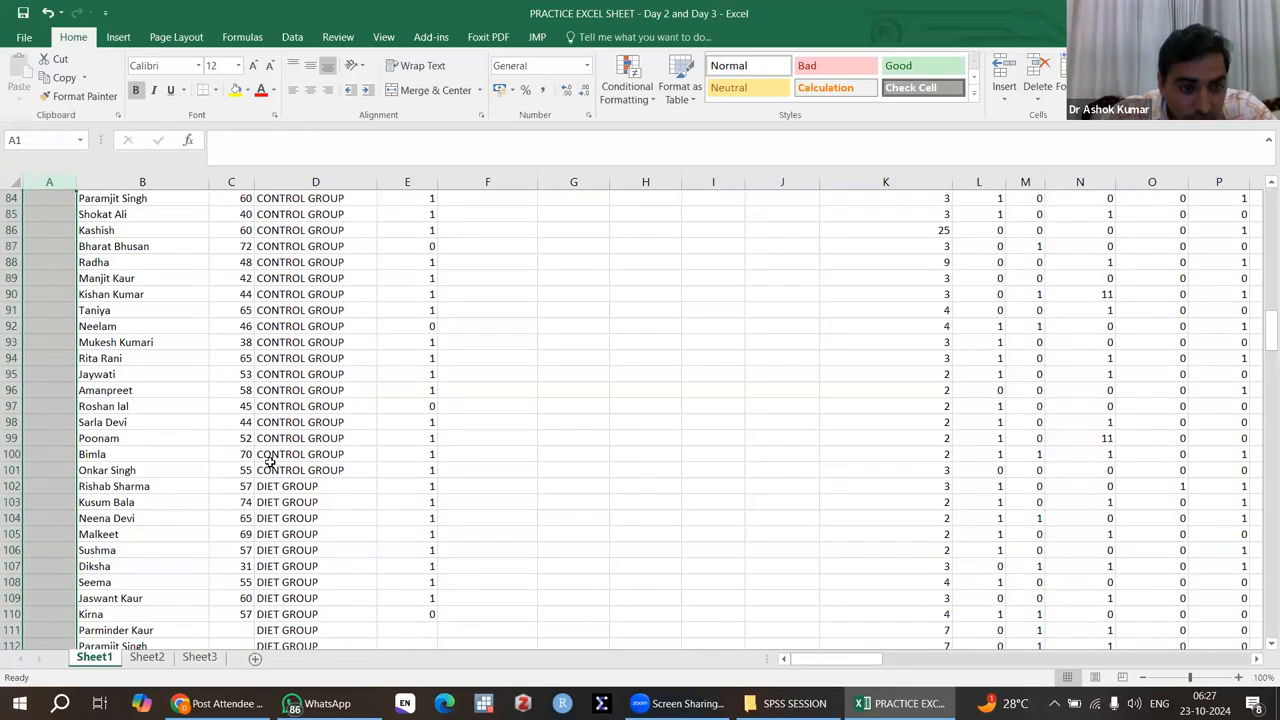
pyautogui.scroll(-20, 269, 461)
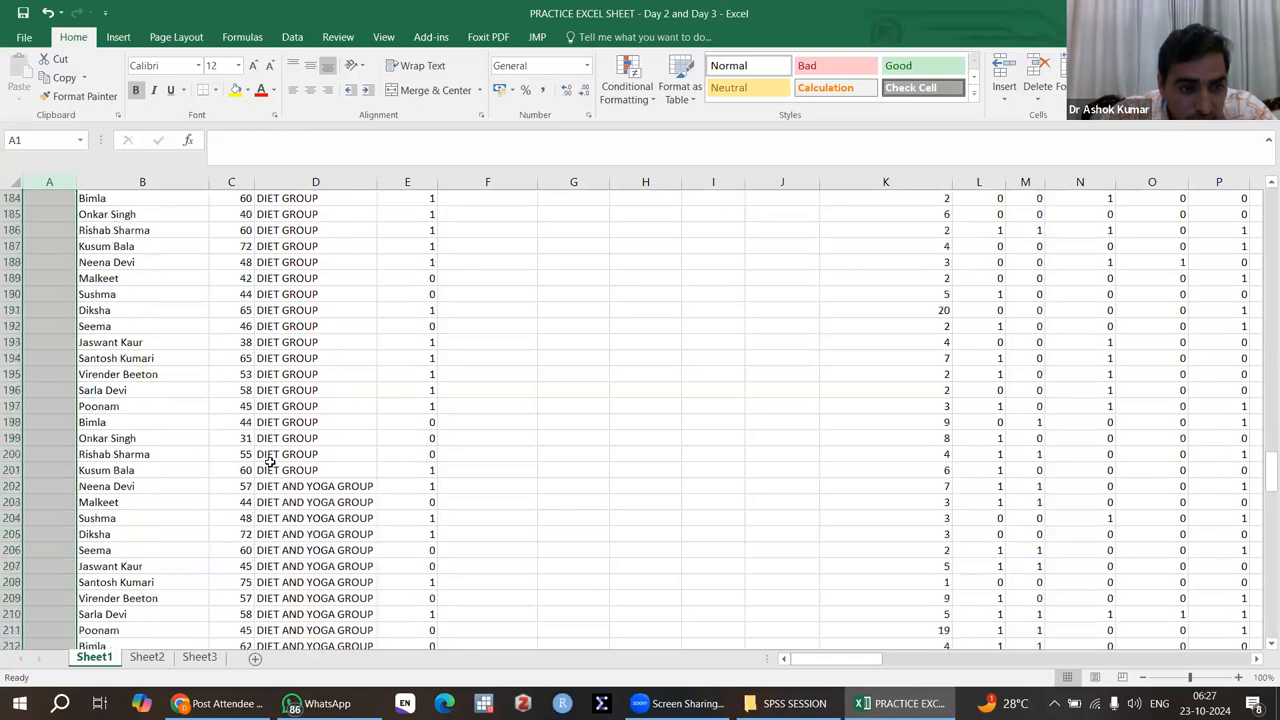
pyautogui.scroll(-20, 269, 461)
pyautogui.scroll(1, 269, 461)
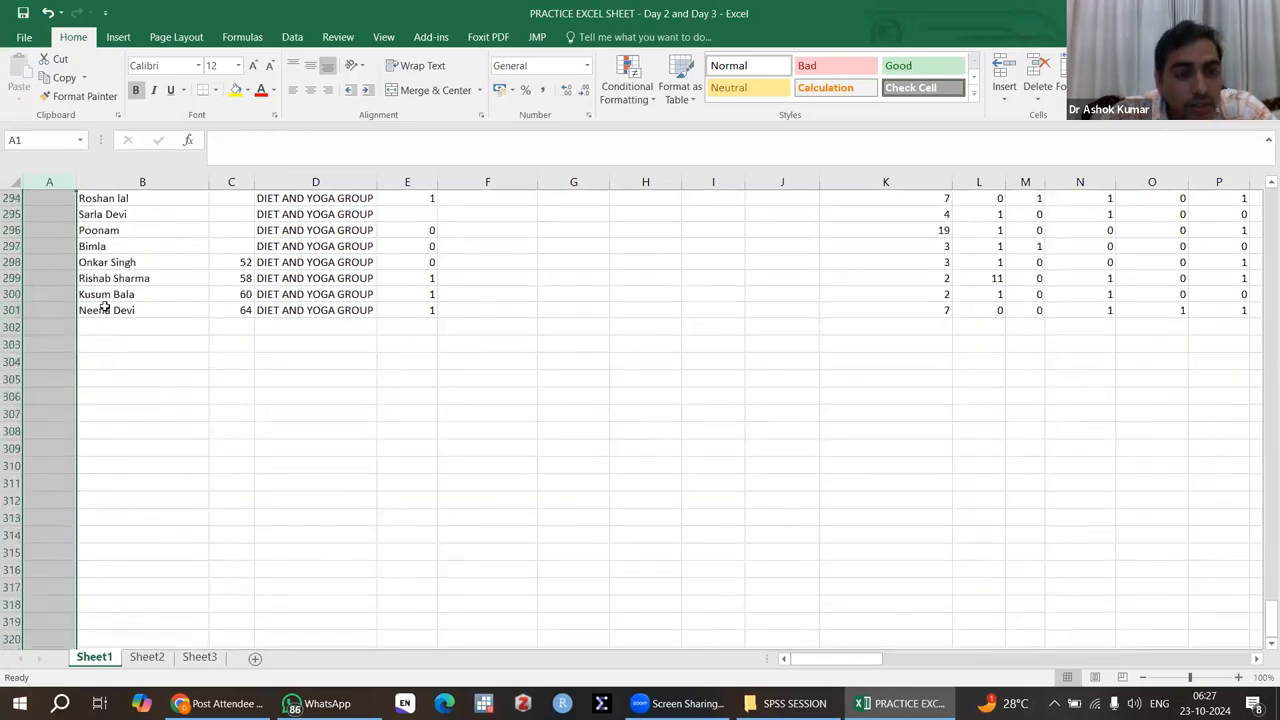
pyautogui.hscroll(14, 507, 323)
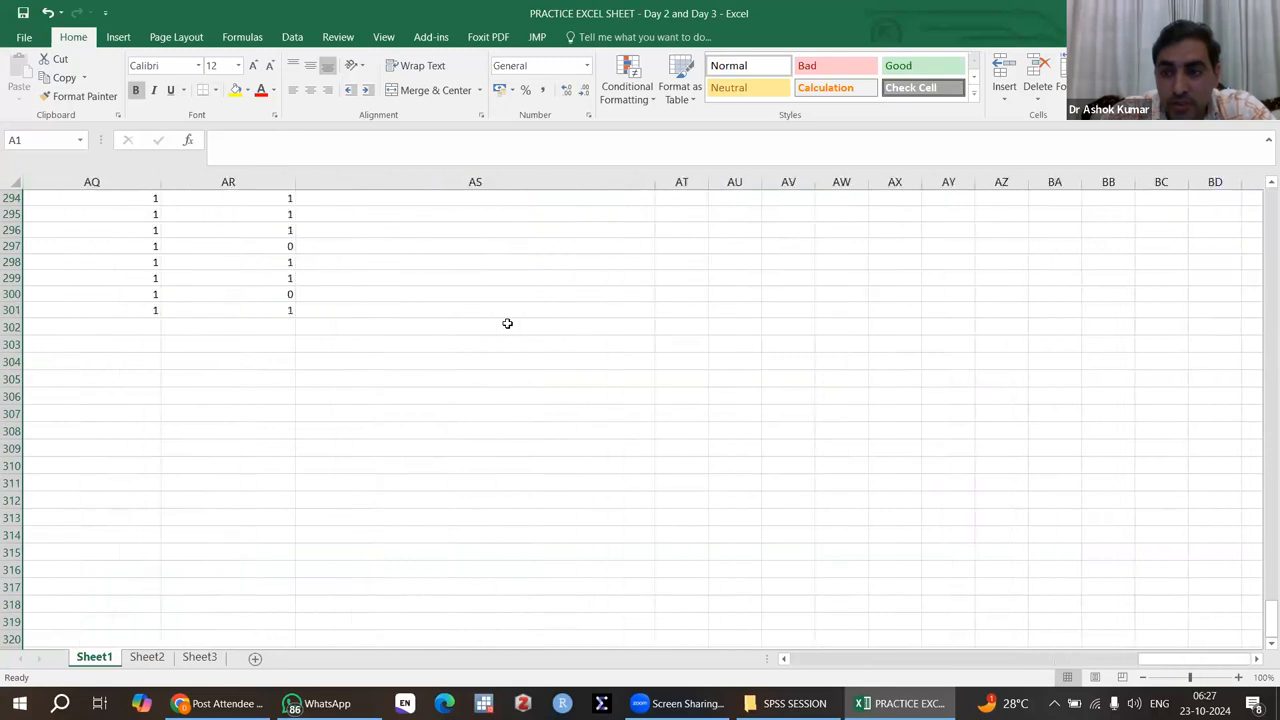
pyautogui.hscroll(-14, 507, 323)
pyautogui.scroll(20, 507, 323)
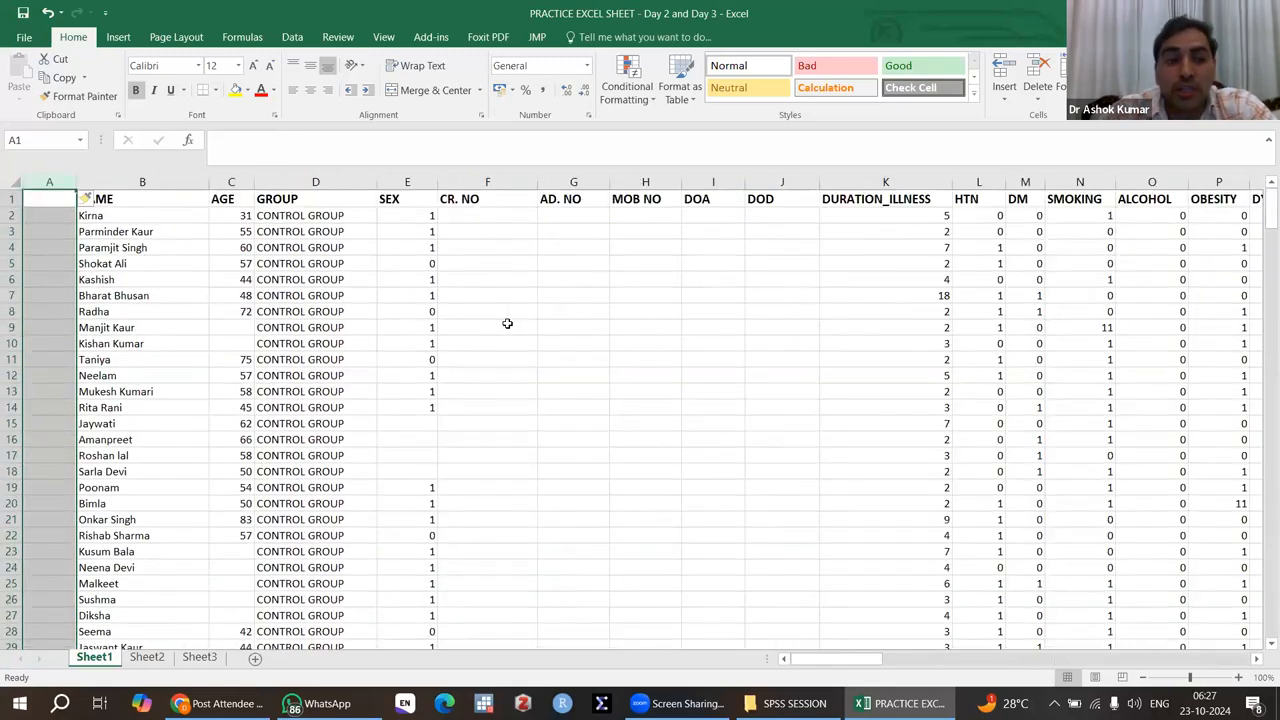
# Step: Review the GROUP column to see which study groups the records are divided into
pyautogui.click(288, 184)
pyautogui.click(312, 343)
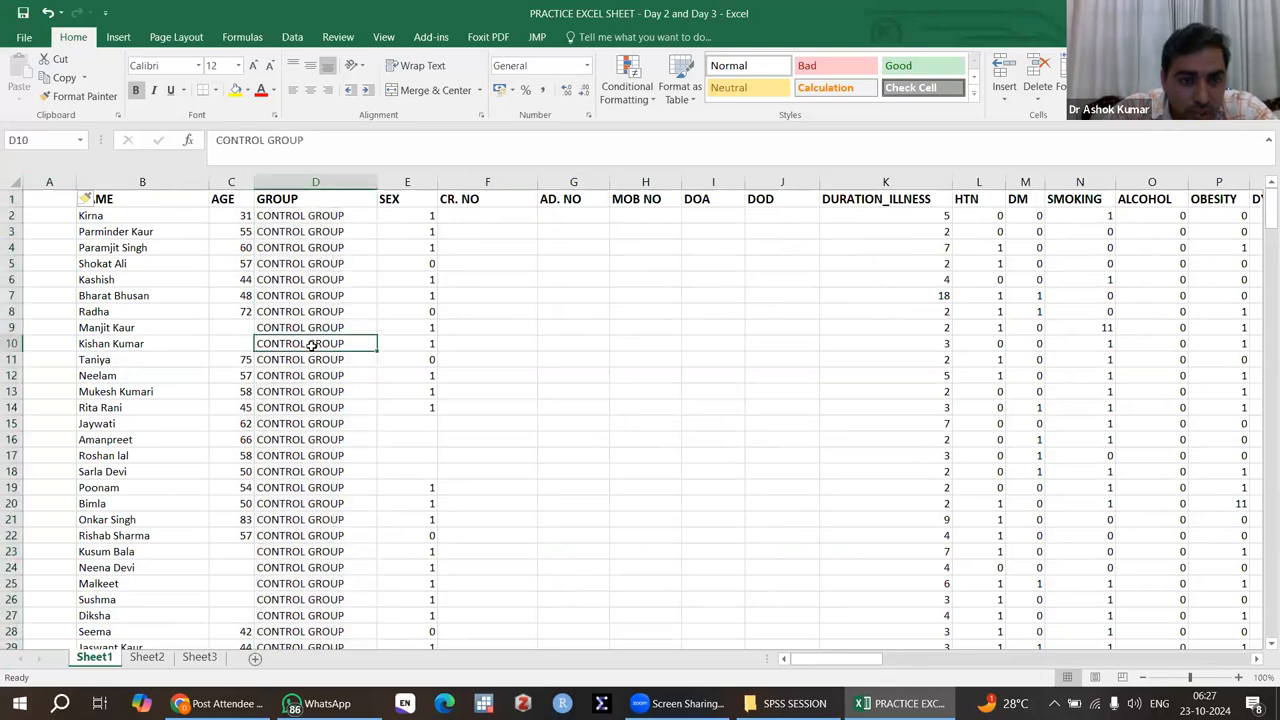
pyautogui.scroll(-10, 312, 345)
pyautogui.scroll(-20, 312, 345)
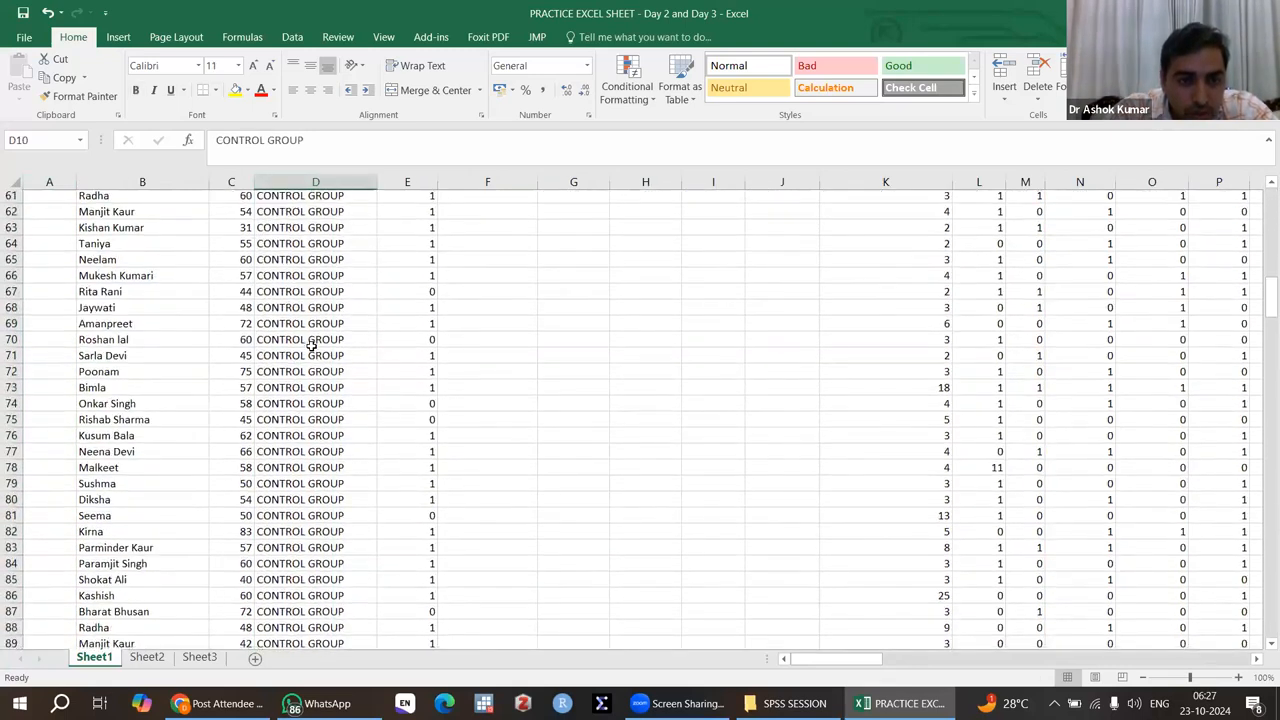
pyautogui.scroll(-13, 312, 345)
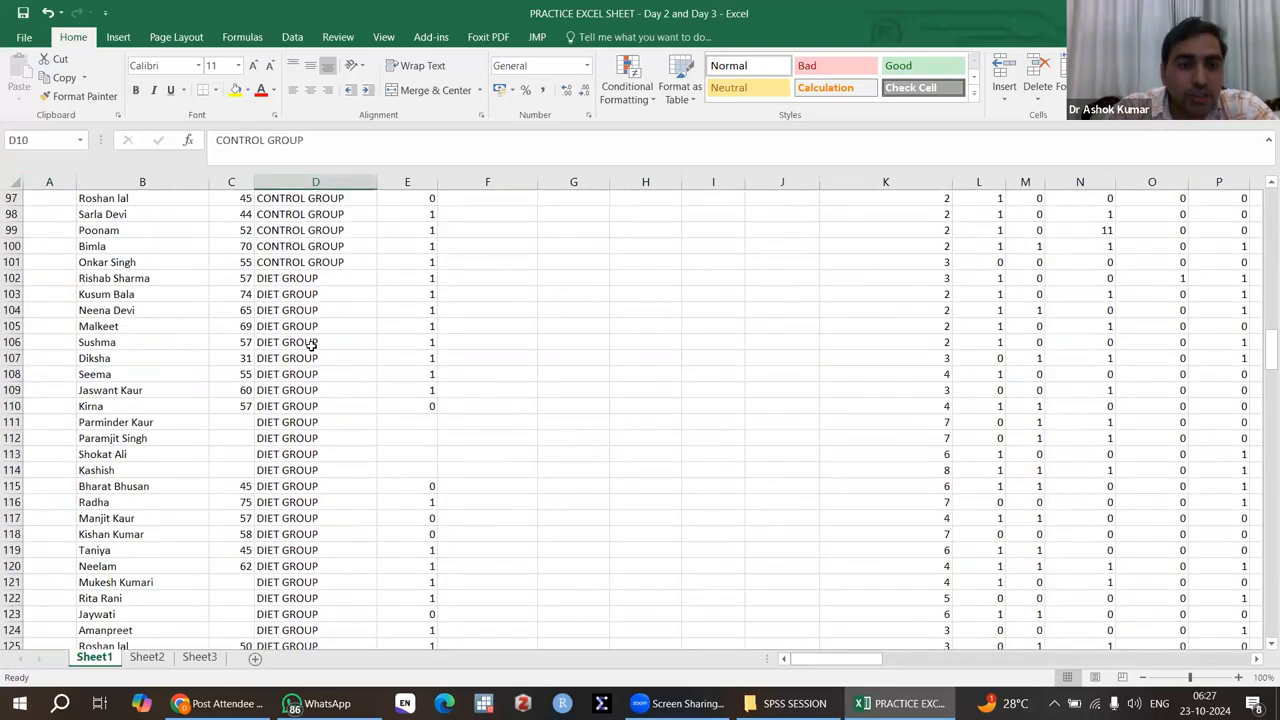
pyautogui.scroll(-20, 312, 345)
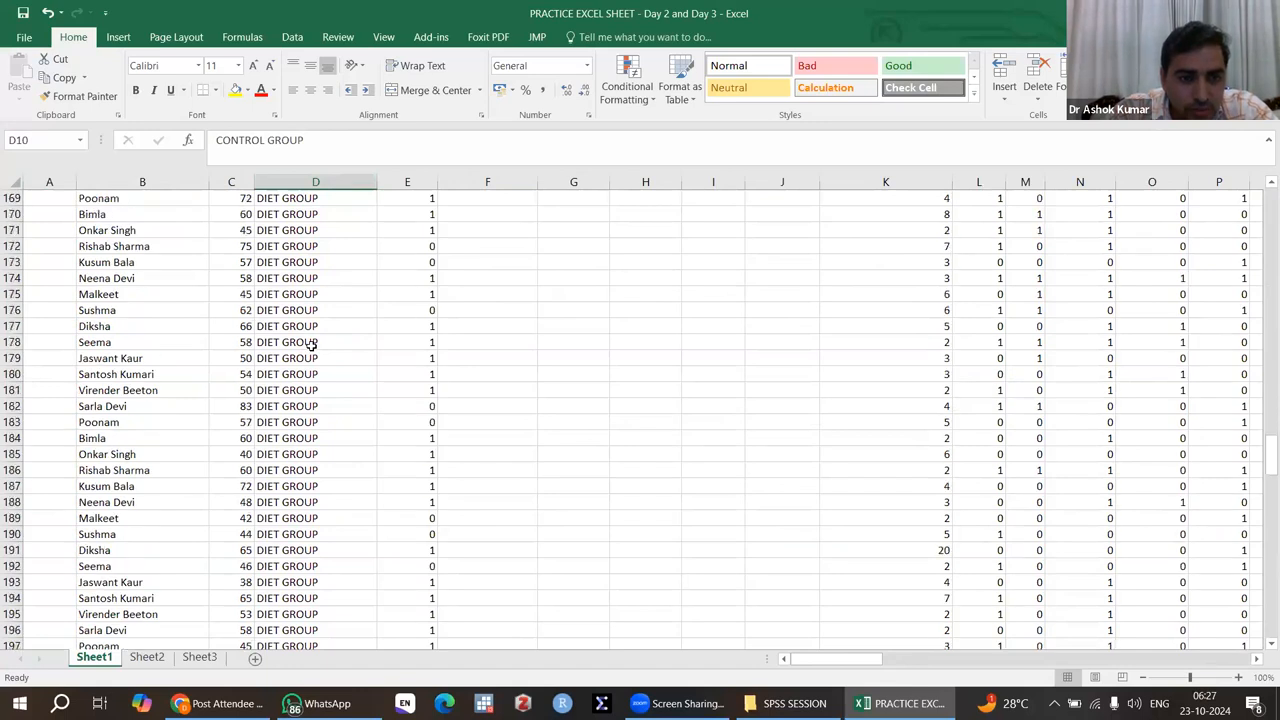
pyautogui.scroll(6, 312, 345)
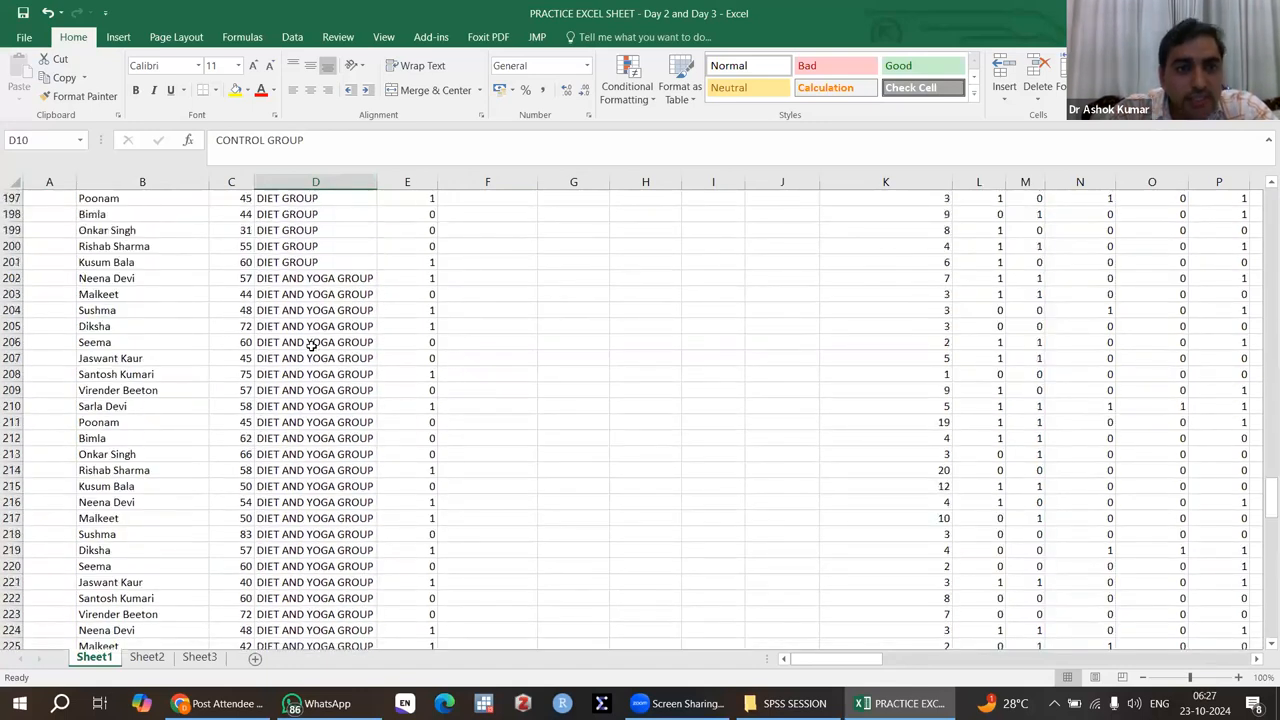
pyautogui.scroll(20, 312, 345)
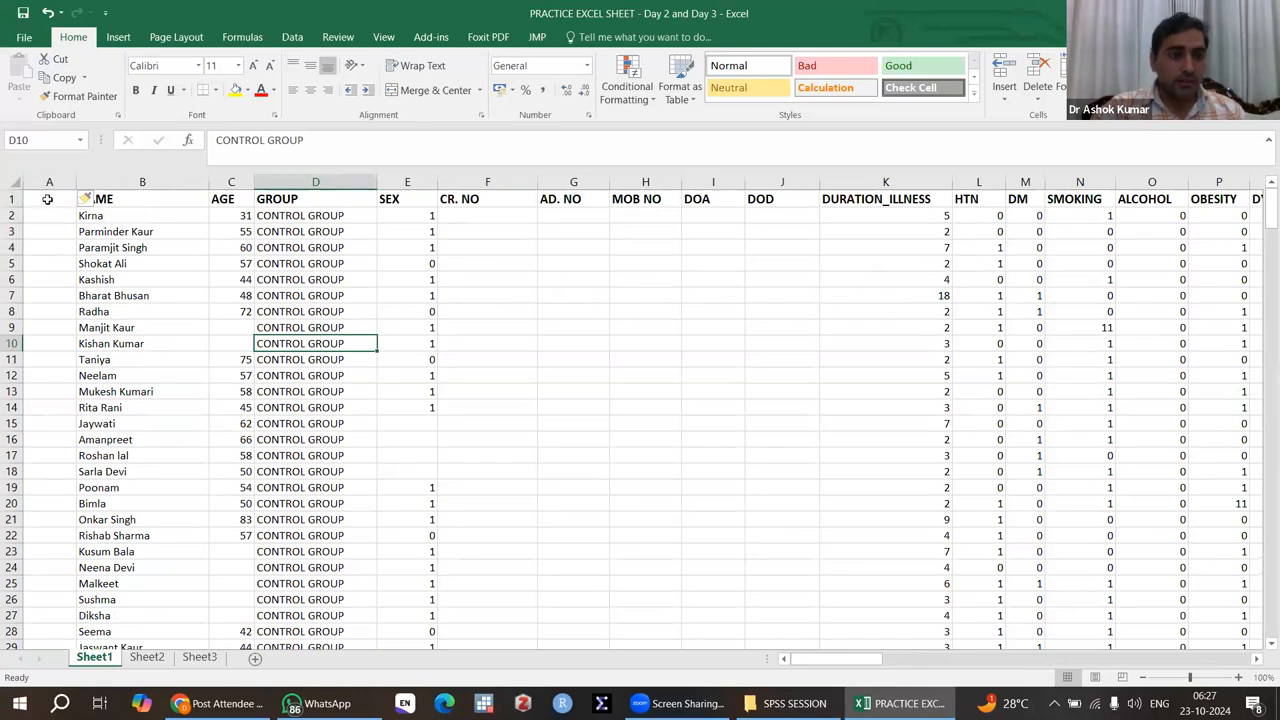
# Step: Enter the header S_NO in cell A1 of the blank first column
pyautogui.click(16, 199)
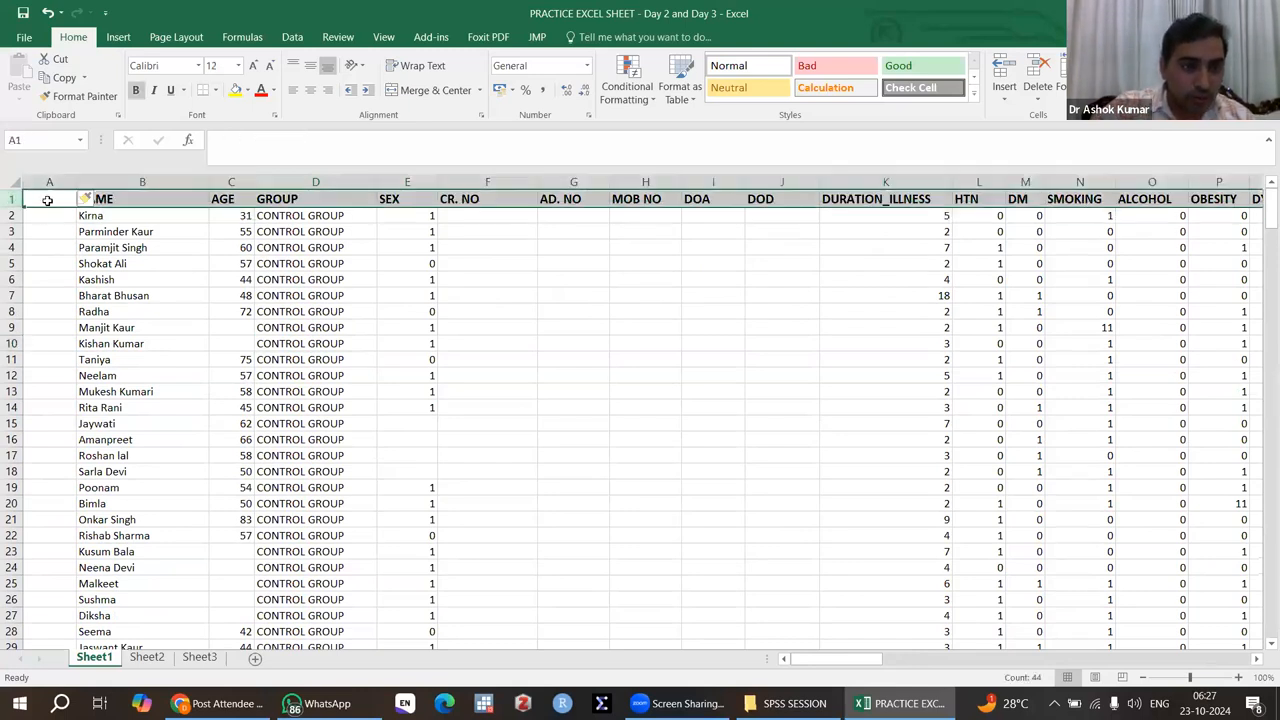
pyautogui.click(33, 196)
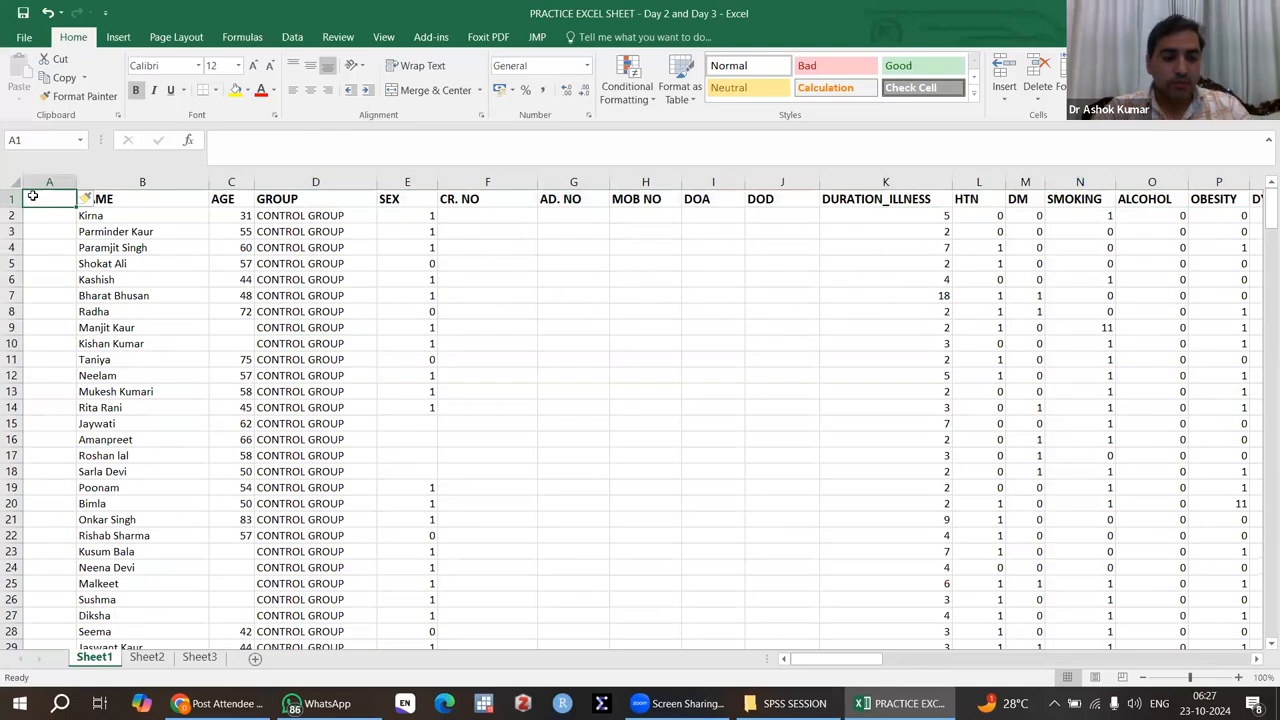
pyautogui.write('S_NO')
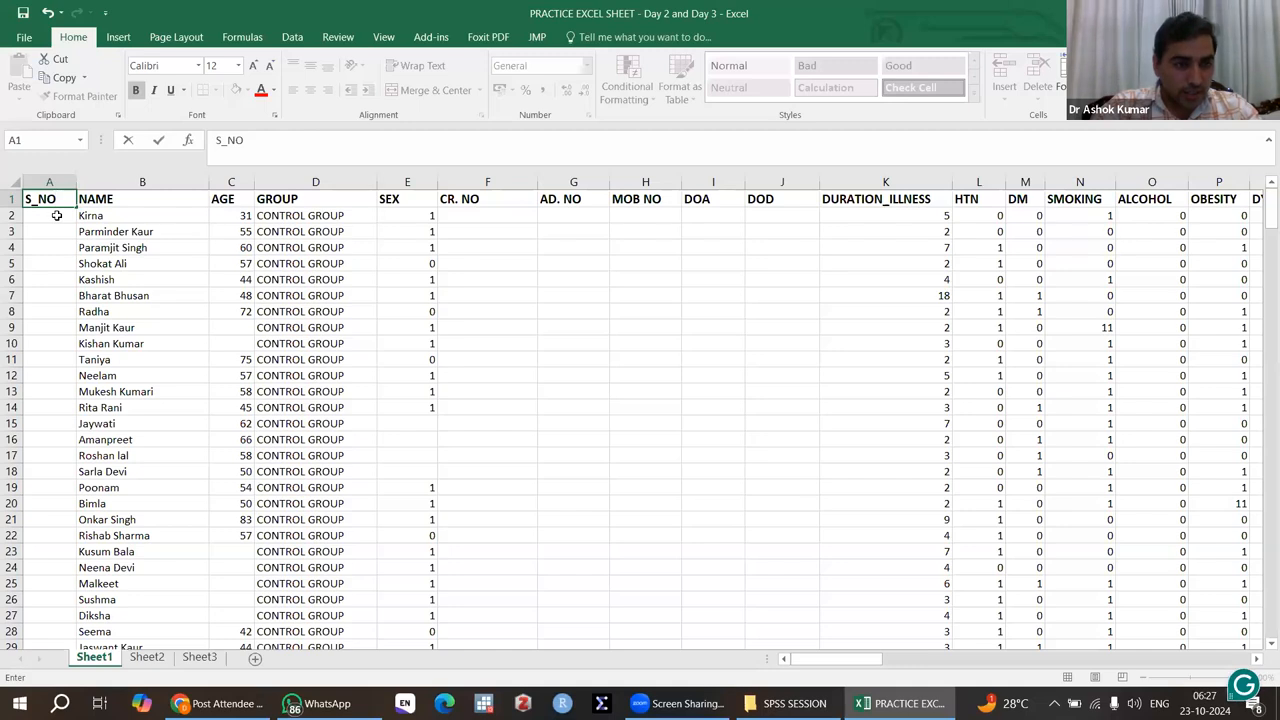
pyautogui.press('Return')
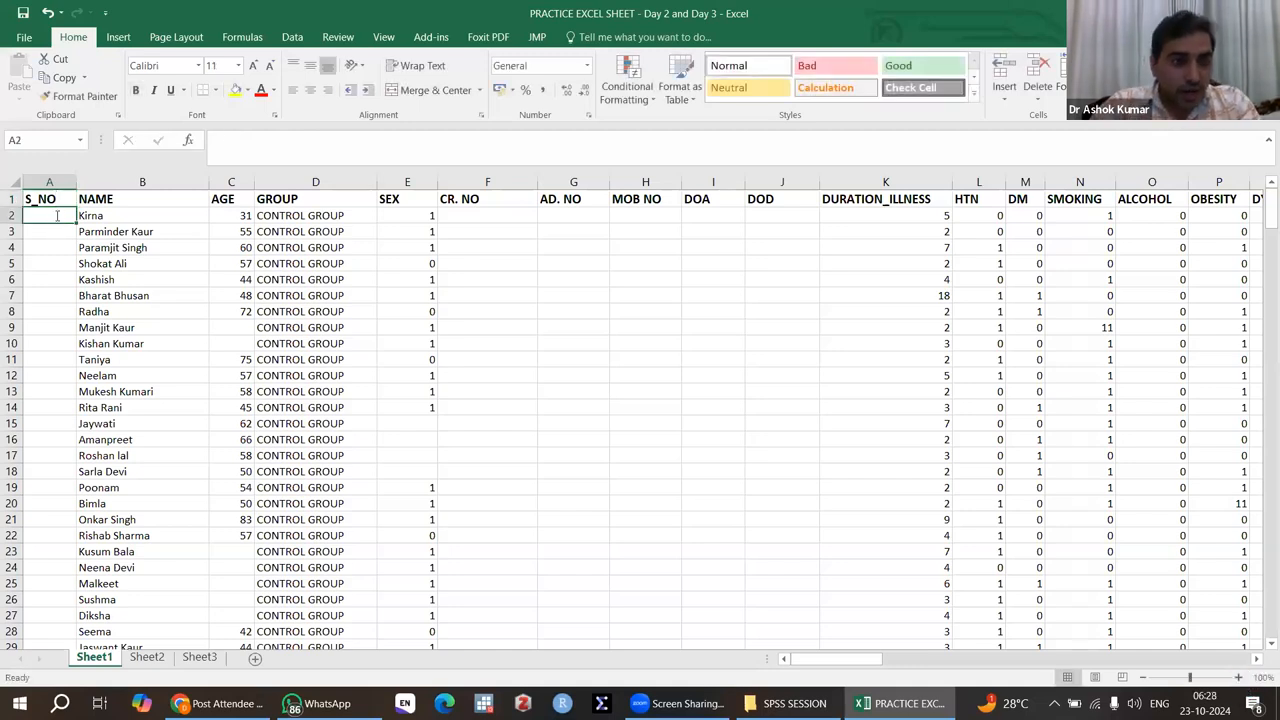
# Step: Enter the serial numbers 1 and 2 in cells A2 and A3
pyautogui.write('1')
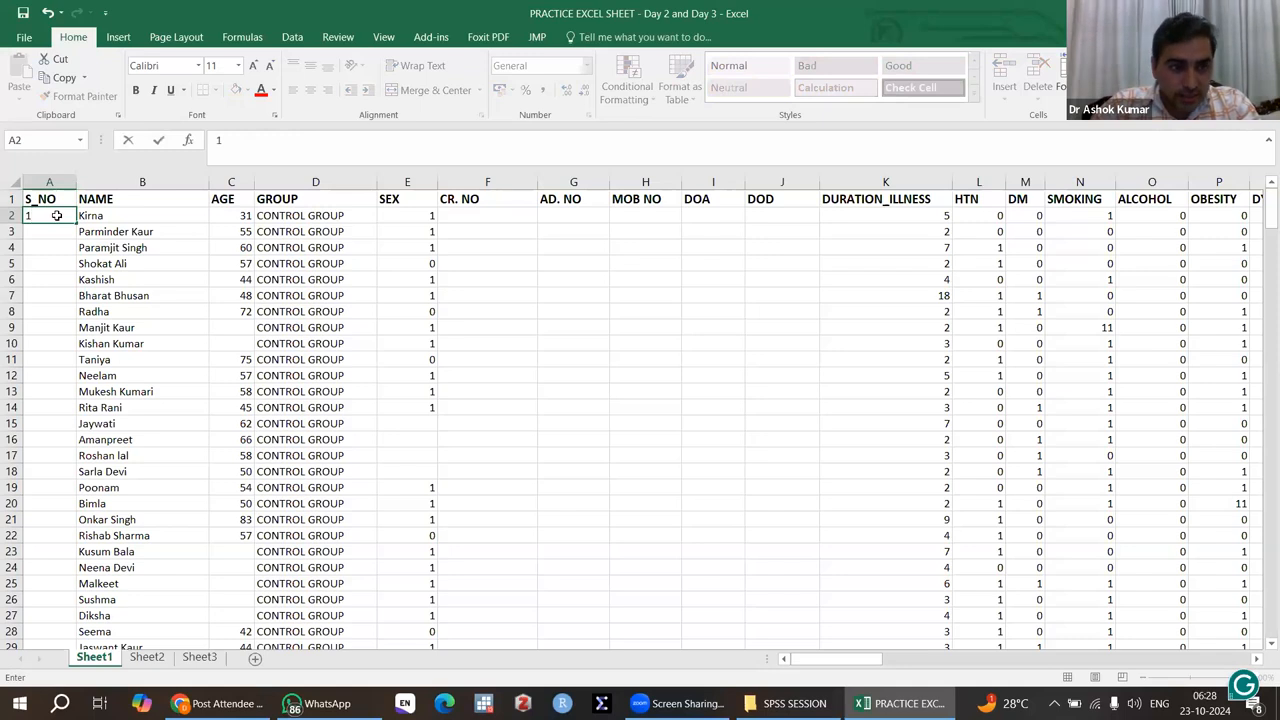
pyautogui.press('Return')
pyautogui.write('2')
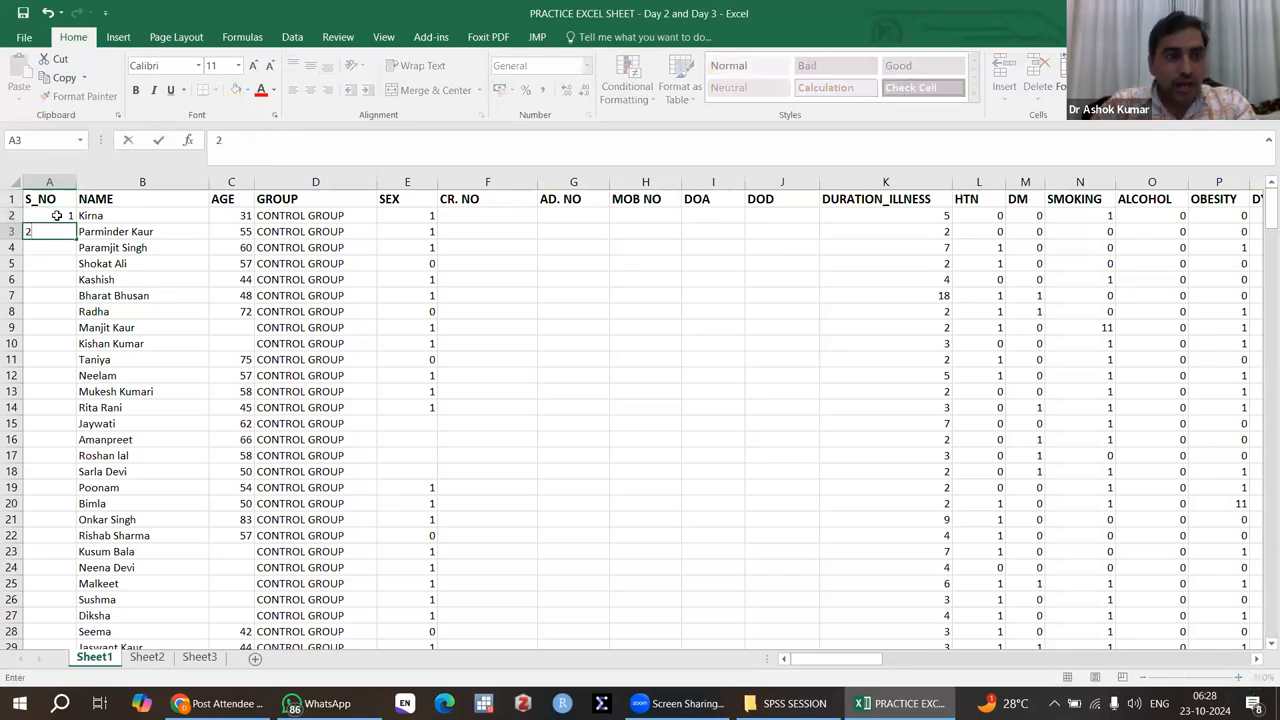
pyautogui.press('Return')
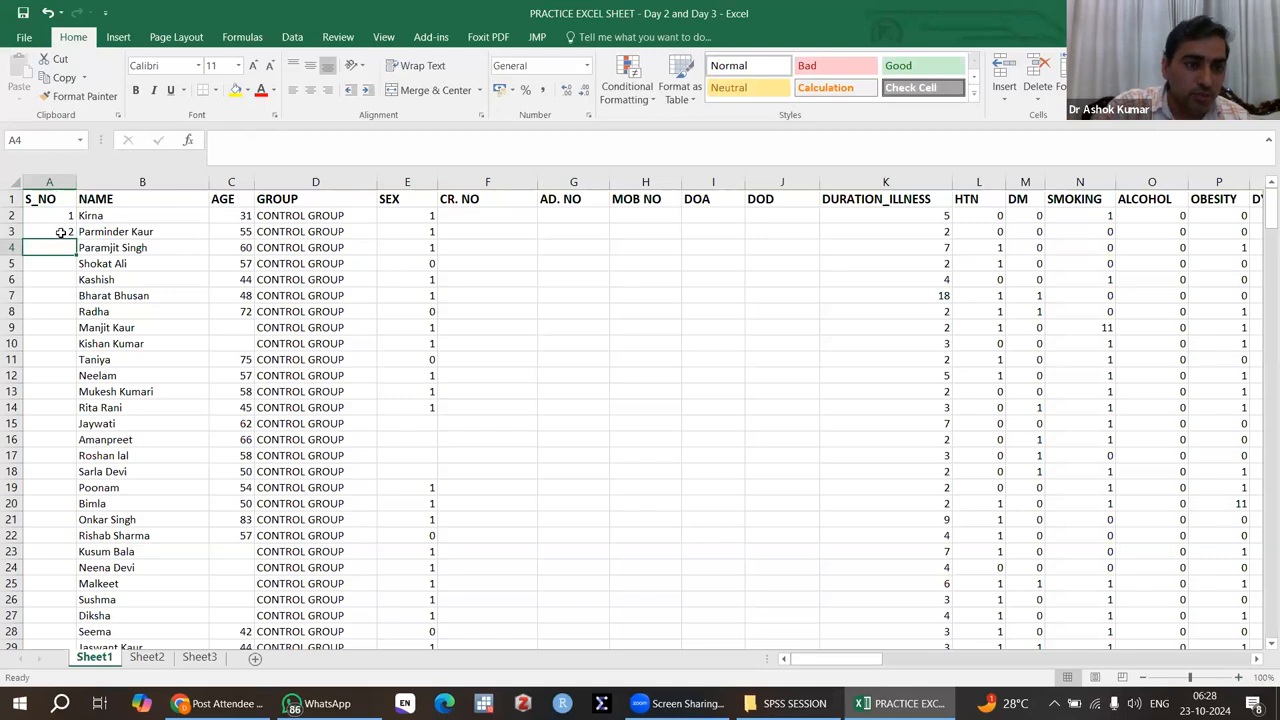
# Step: Extend the serial number series from cells A2:A3 down to 300 in row 301, the last record
pyautogui.click(48, 215)
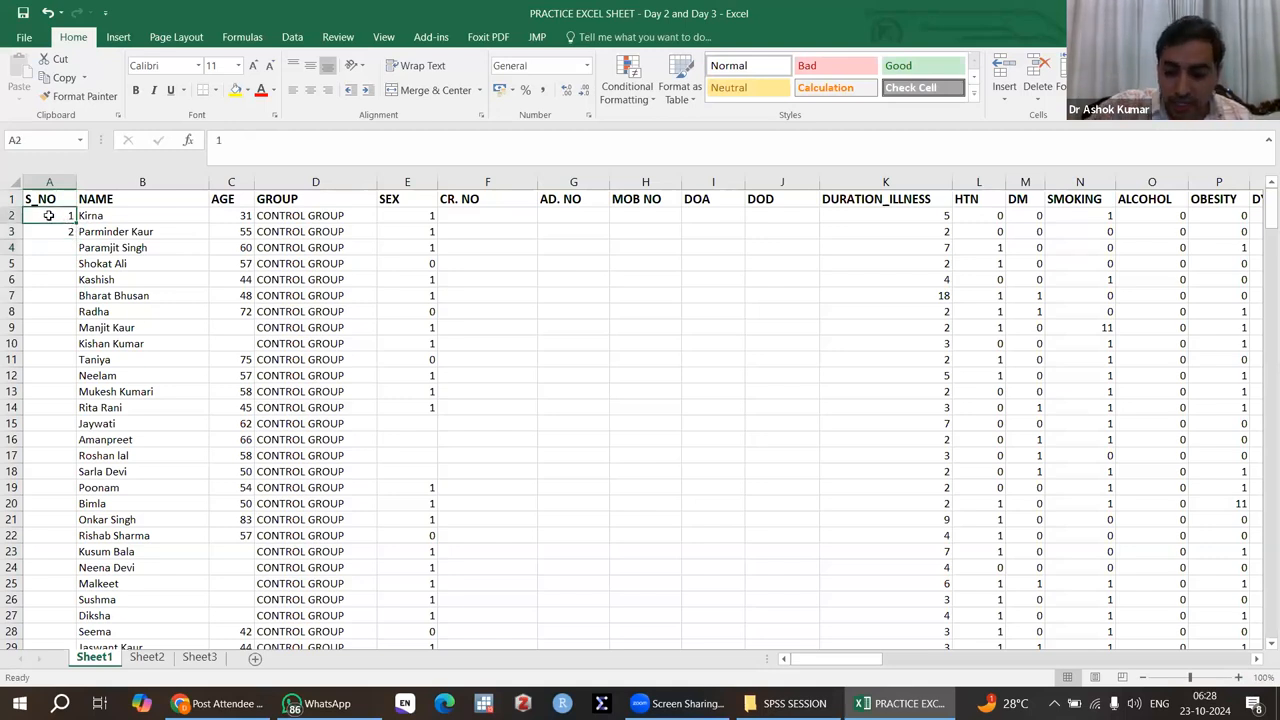
pyautogui.hotkey('shift', 'Down')
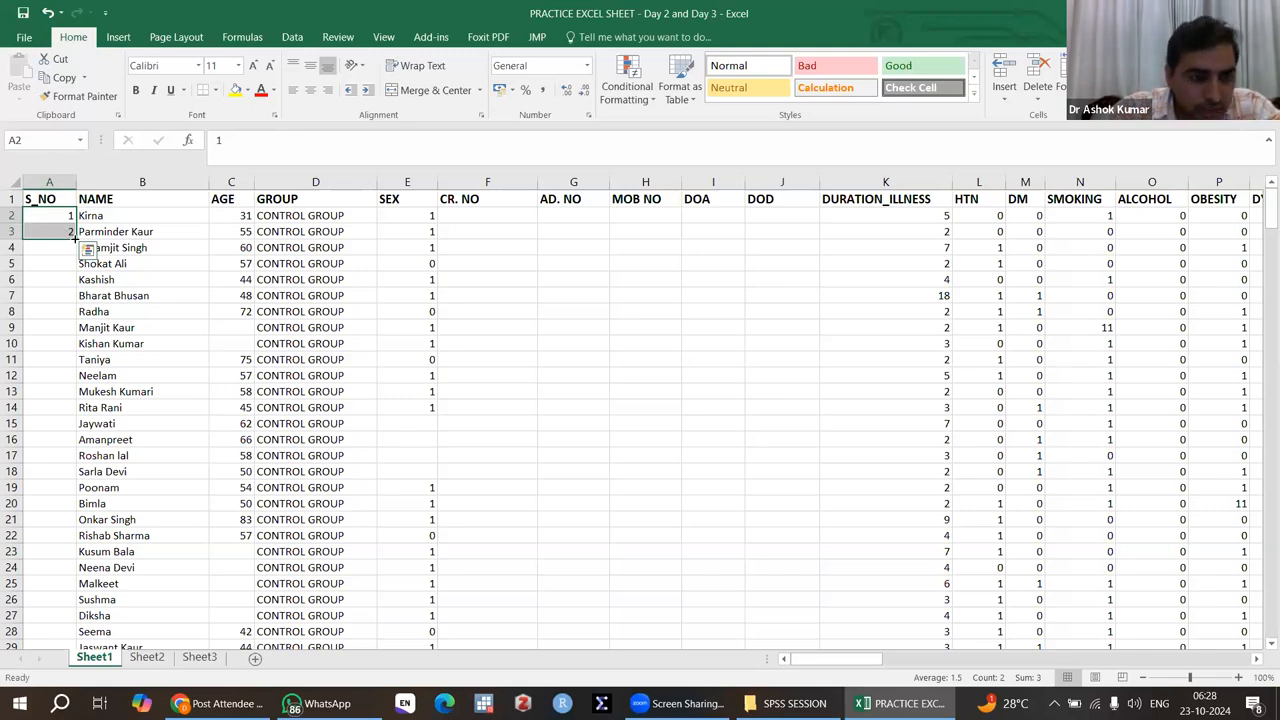
pyautogui.moveTo(75, 239); pyautogui.dragTo(60, 612)
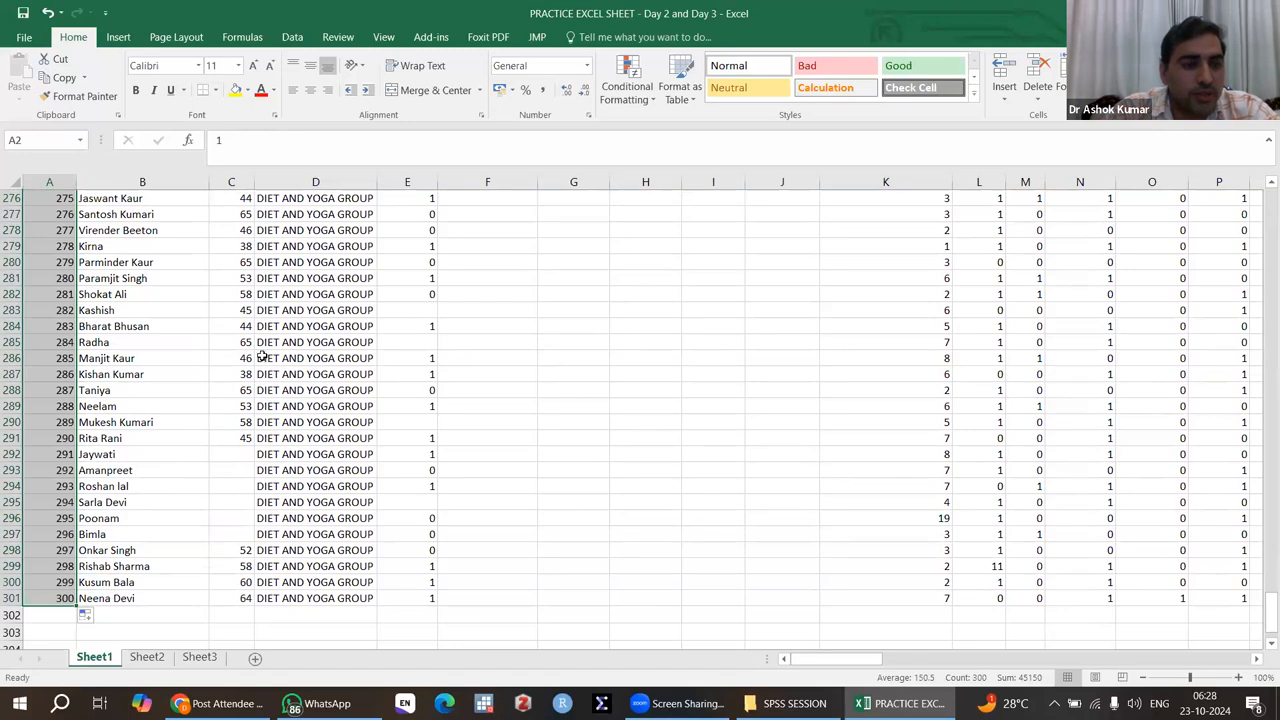
pyautogui.hotkey('ctrl', 'BackSpace')
pyautogui.click(114, 215)
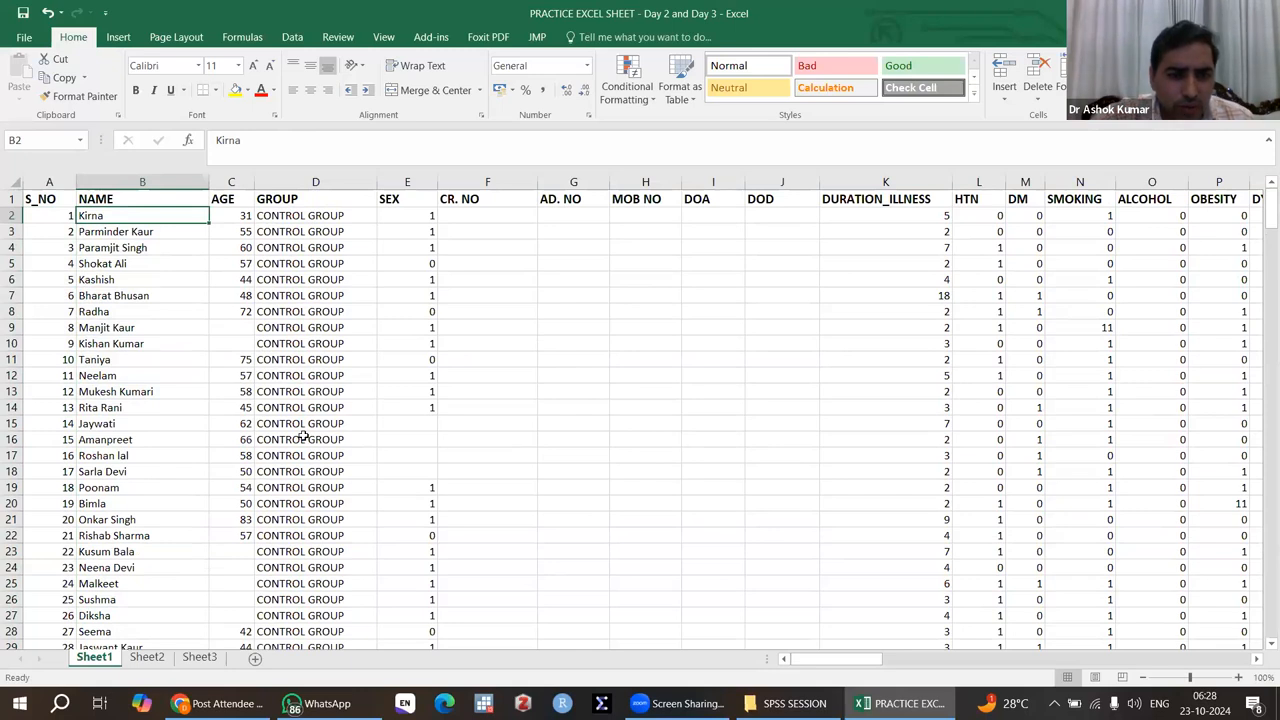
# Step: Review the numbered records from the first row down to the end of the S_NO column and return to the top
pyautogui.scroll(-4, 304, 436)
pyautogui.scroll(-11, 304, 436)
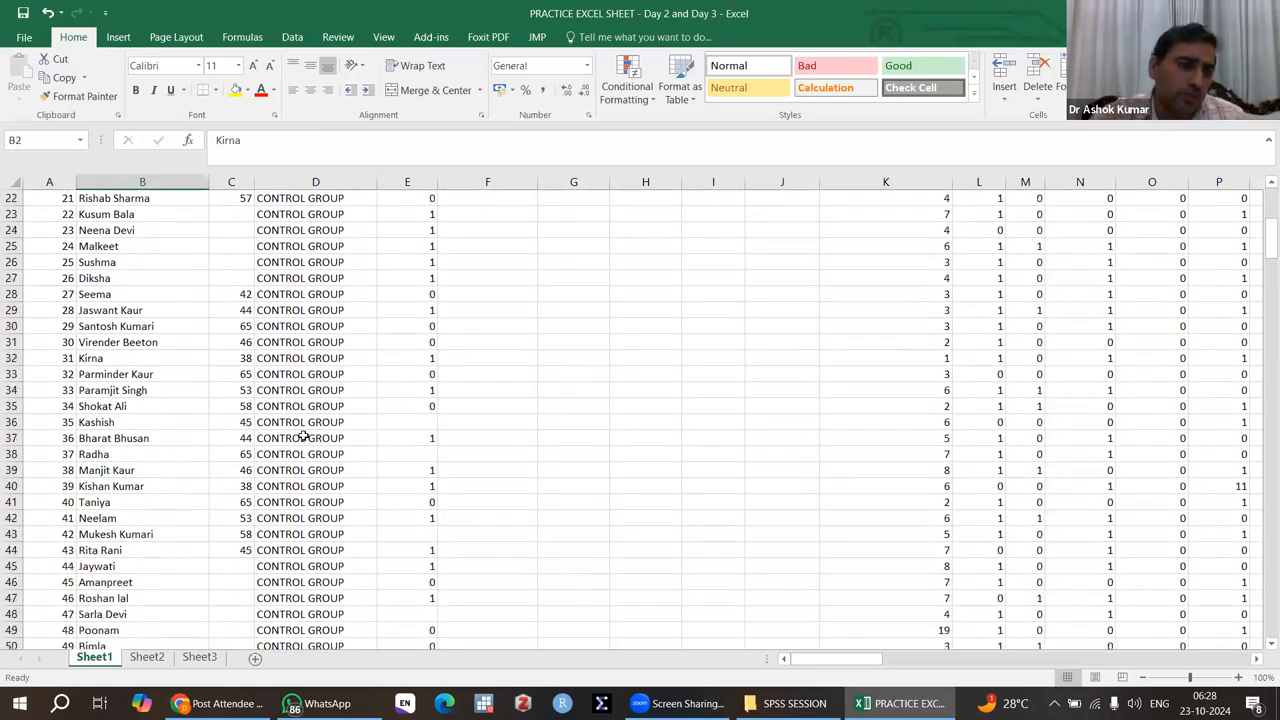
pyautogui.scroll(-14, 304, 436)
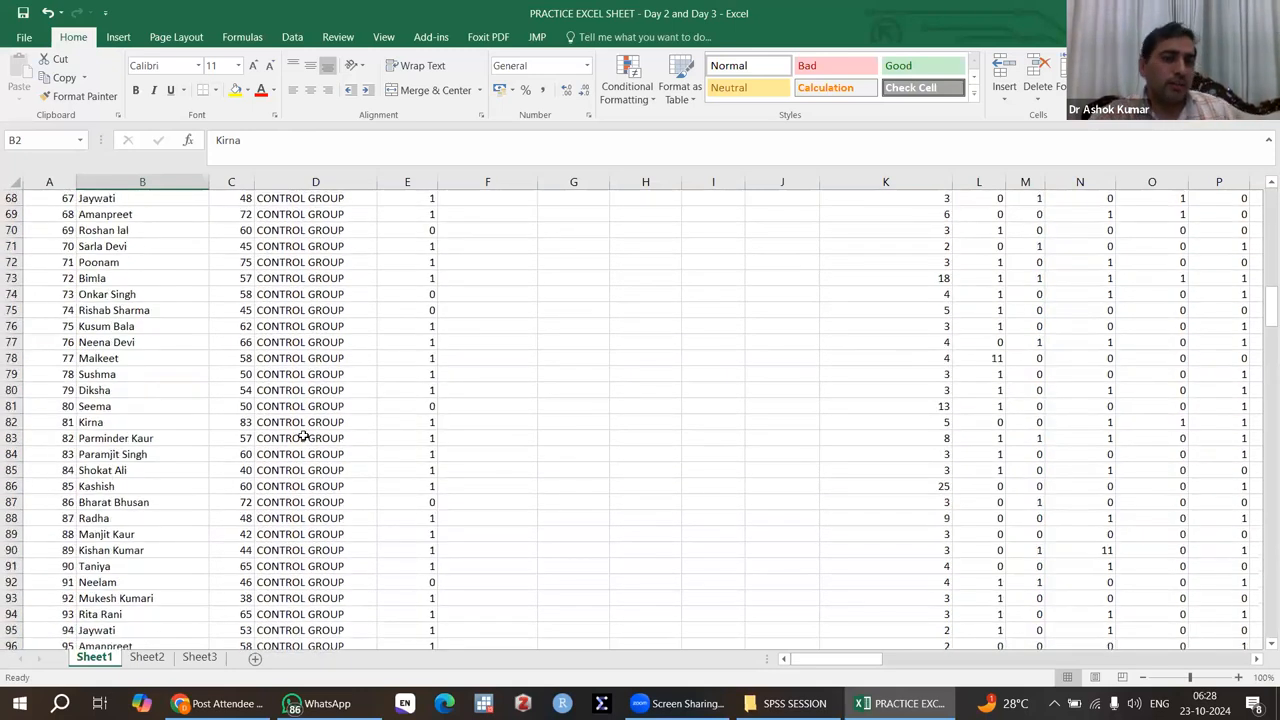
pyautogui.scroll(-20, 304, 436)
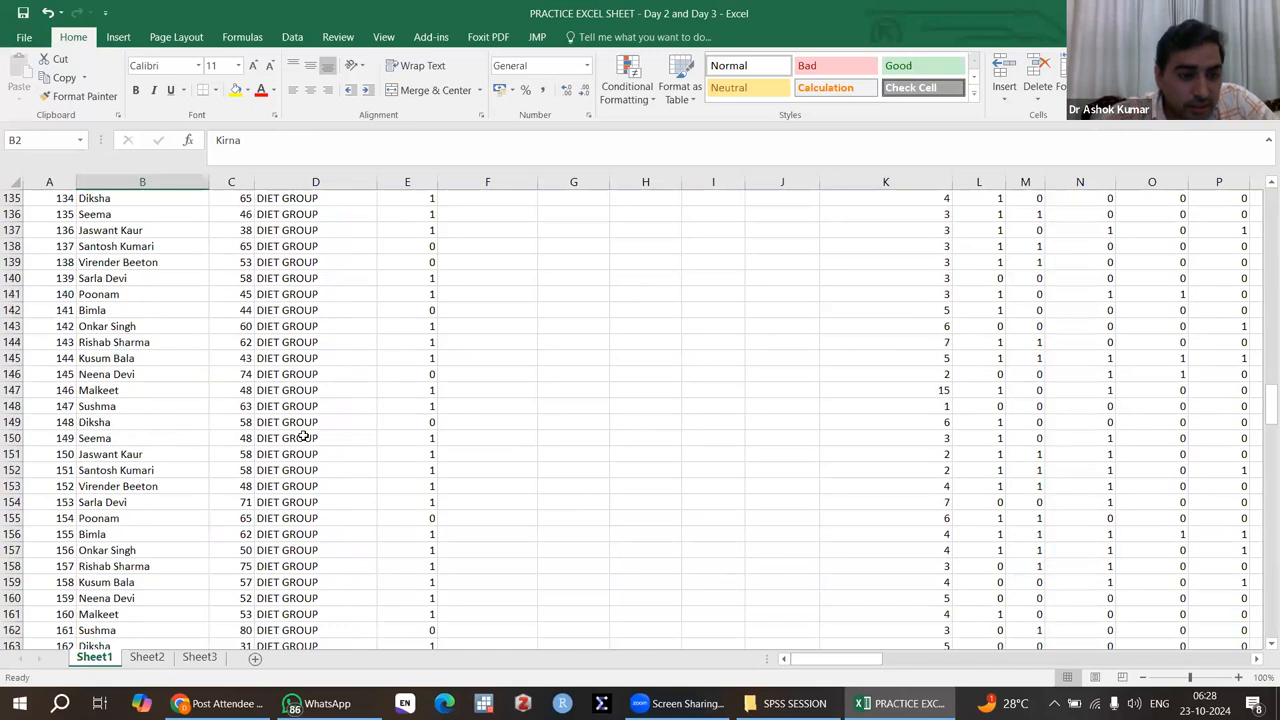
pyautogui.scroll(-20, 304, 436)
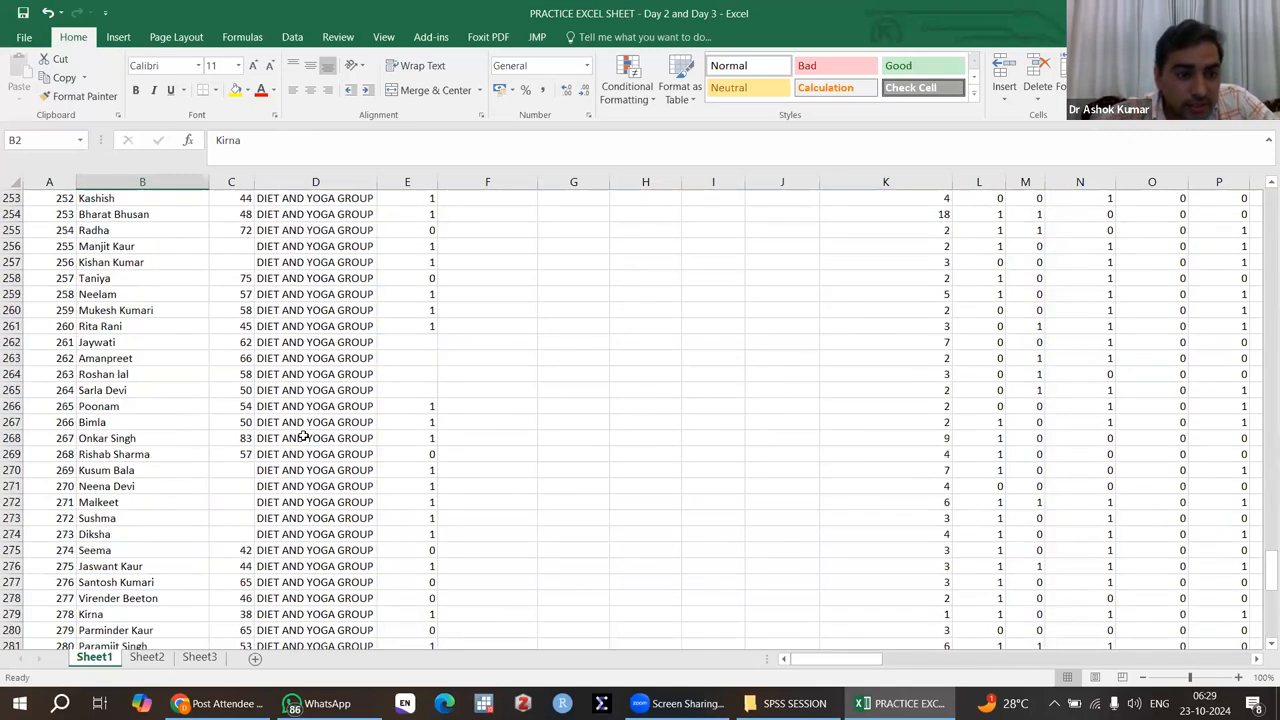
pyautogui.scroll(6, 304, 436)
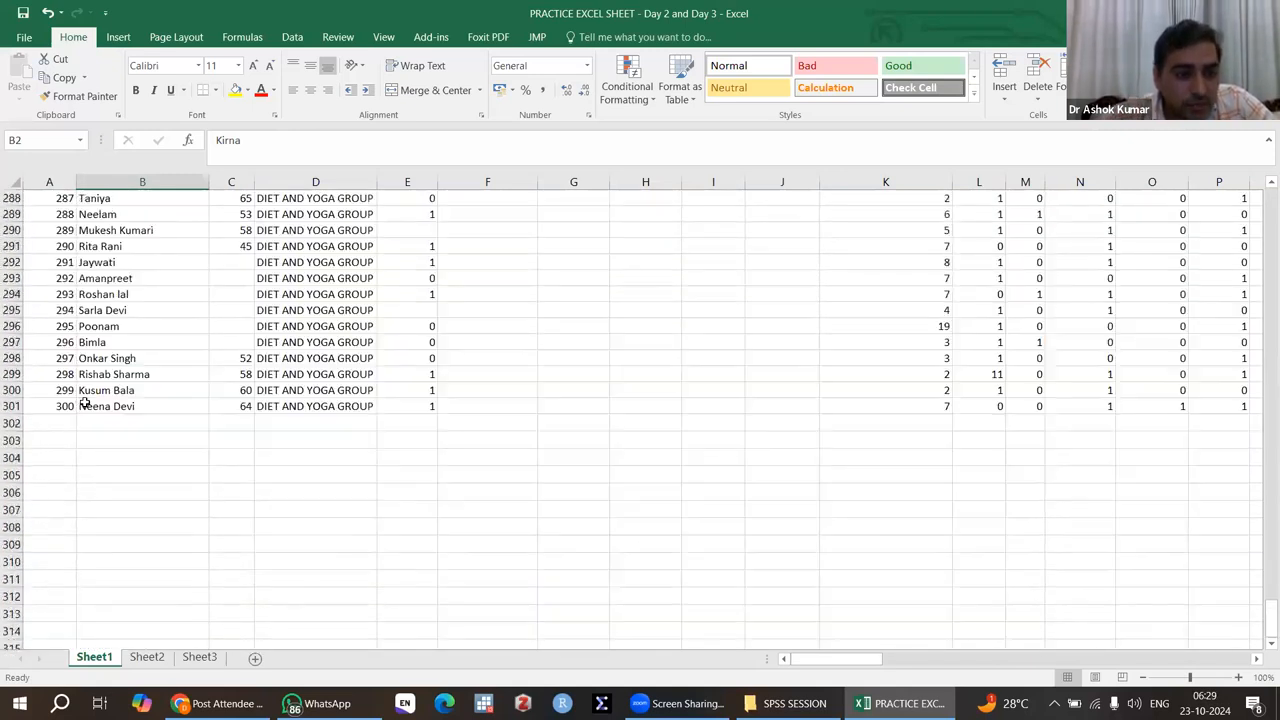
pyautogui.click(43, 421)
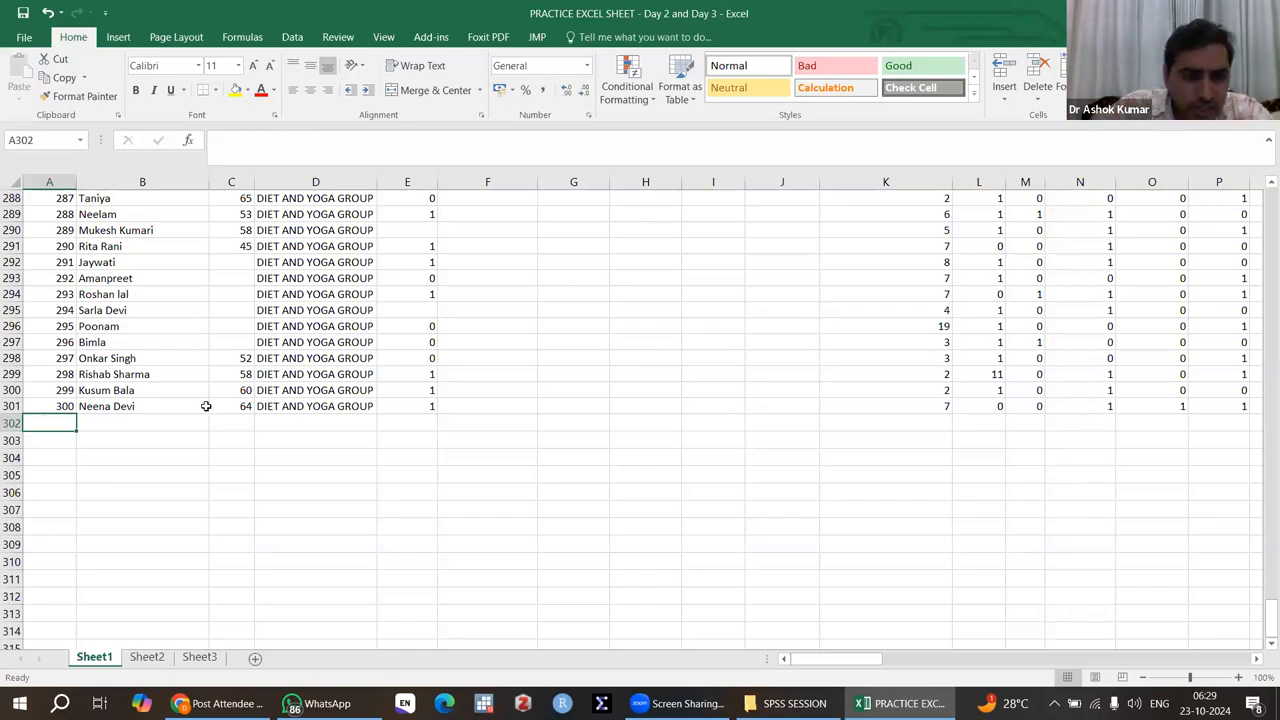
pyautogui.scroll(20, 297, 407)
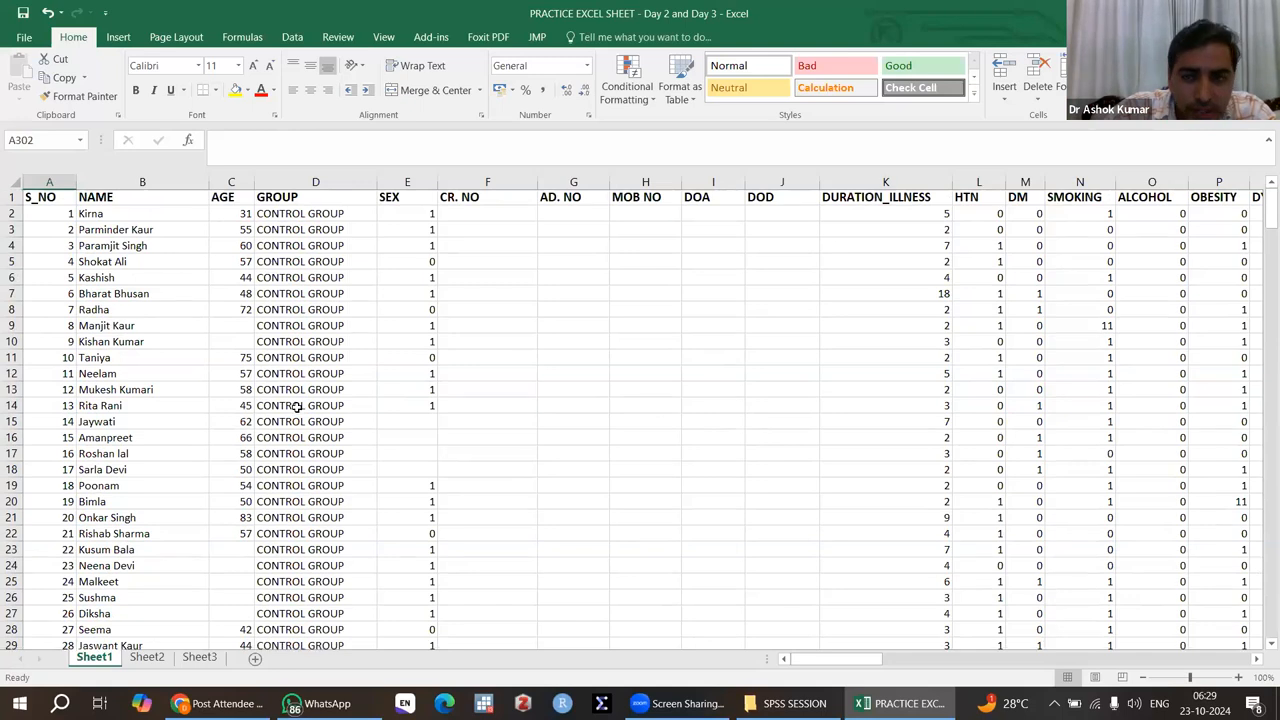
# Step: Go down to the last record and check which variables its values in columns A through L belong to
pyautogui.scroll(-1, 297, 407)
pyautogui.scroll(-20, 502, 378)
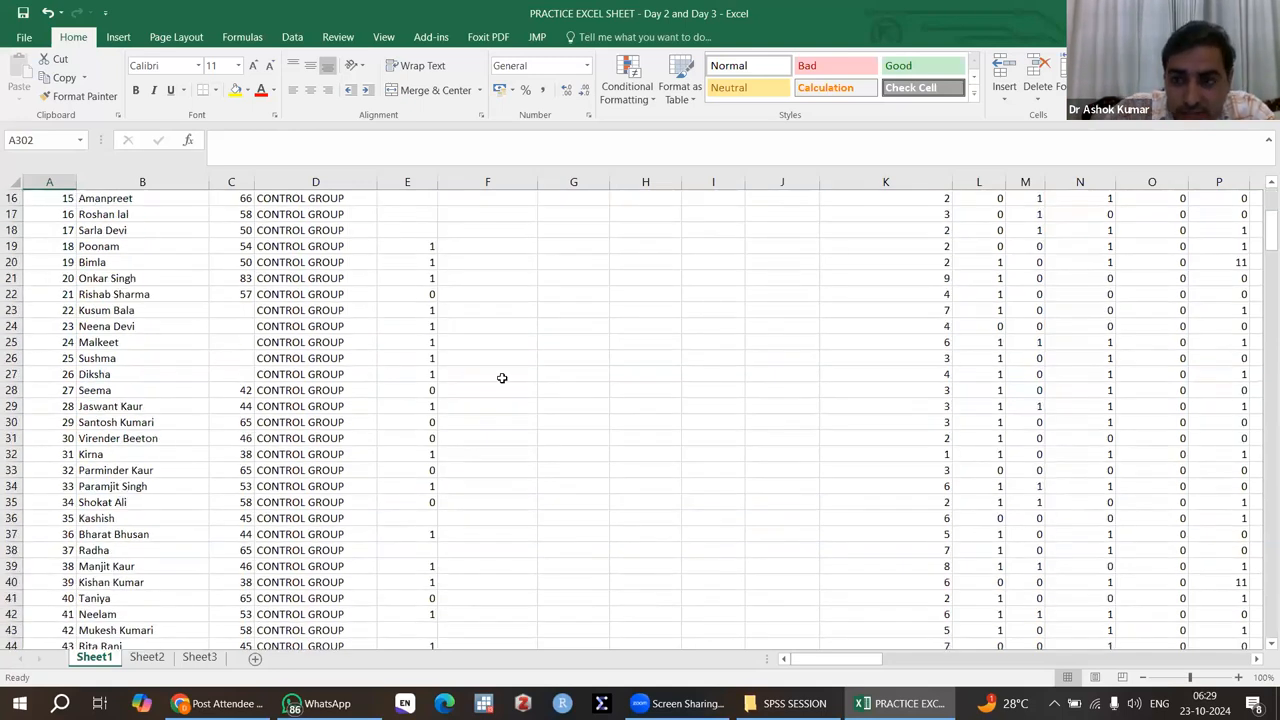
pyautogui.scroll(-20, 502, 378)
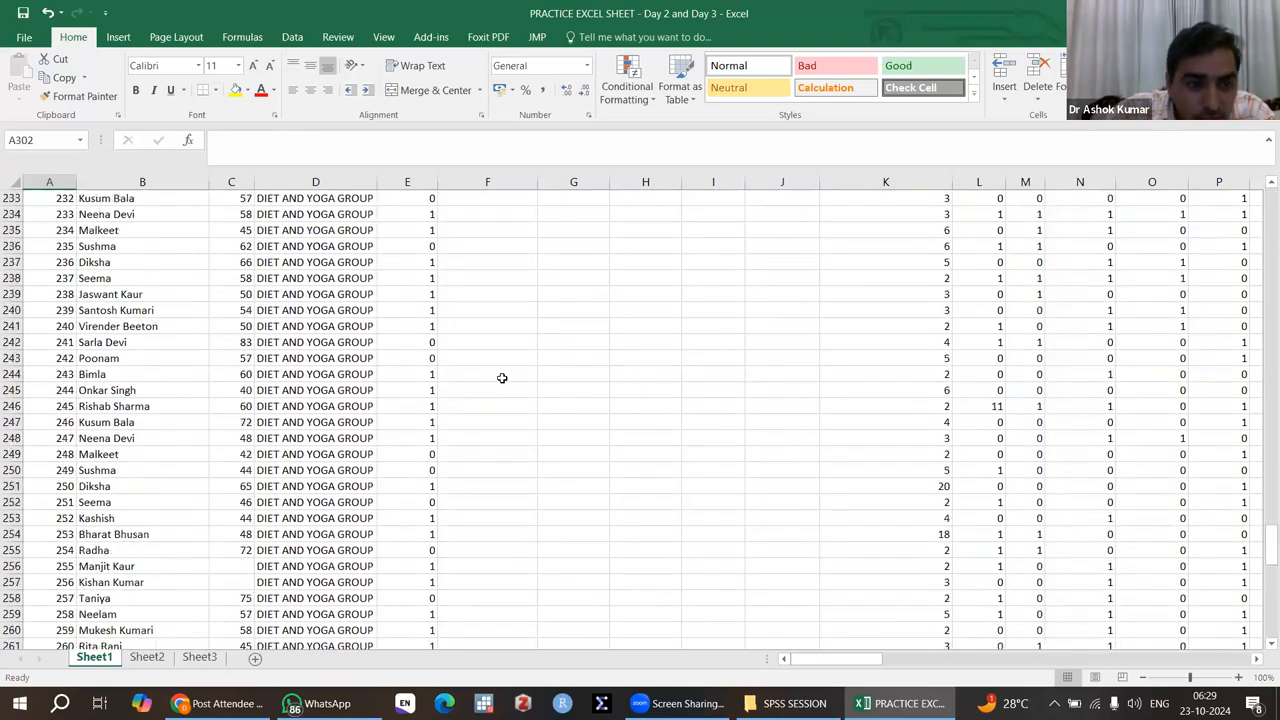
pyautogui.scroll(6, 502, 378)
pyautogui.scroll(4, 225, 413)
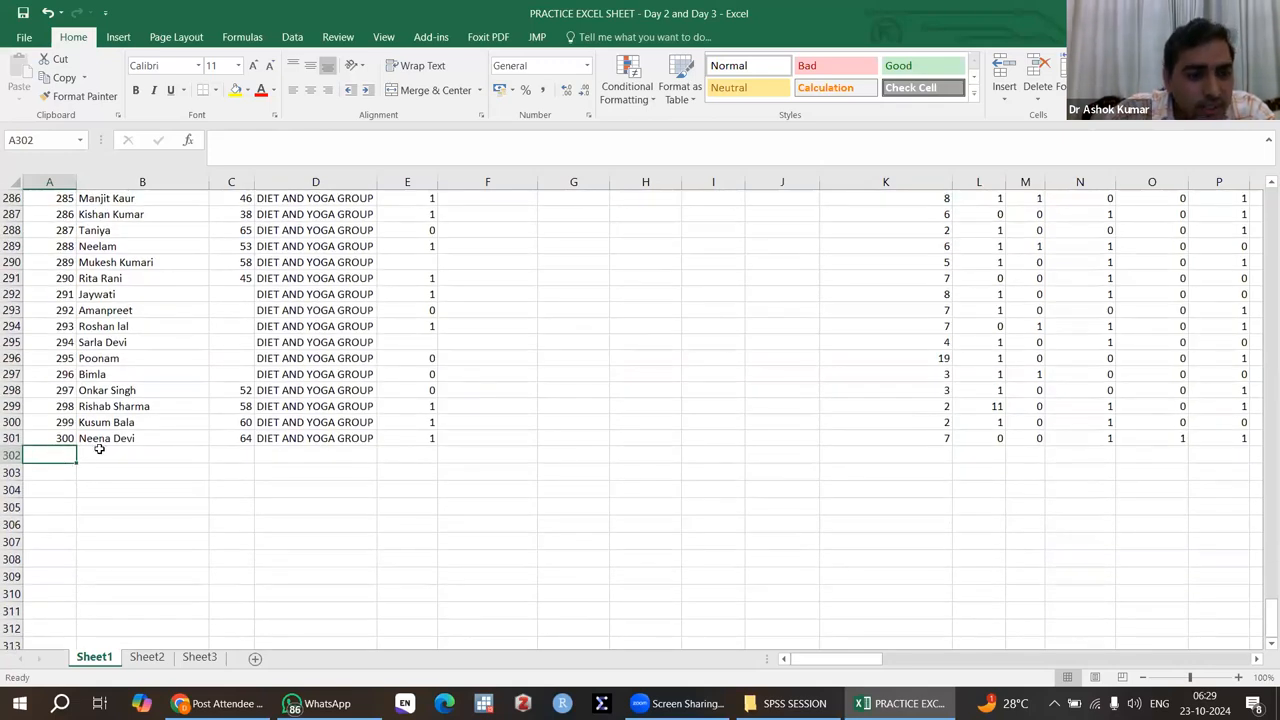
pyautogui.click(98, 452)
pyautogui.click(242, 453)
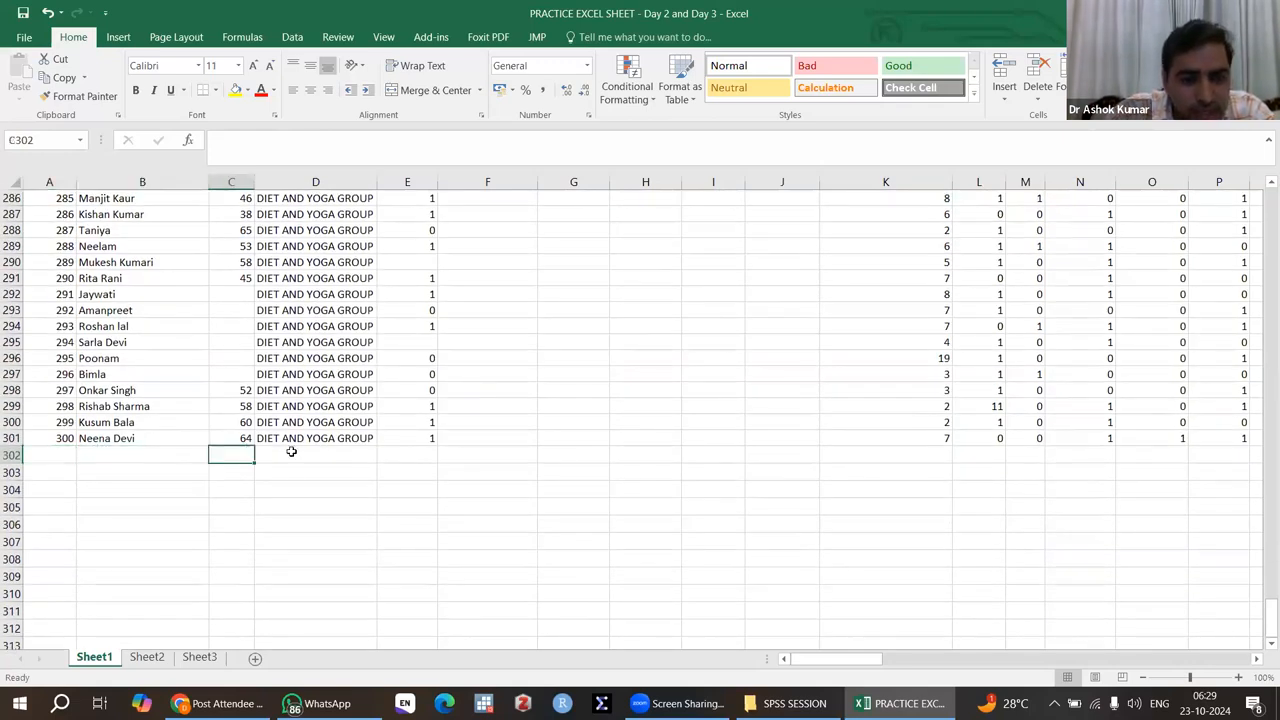
pyautogui.click(291, 452)
pyautogui.click(423, 454)
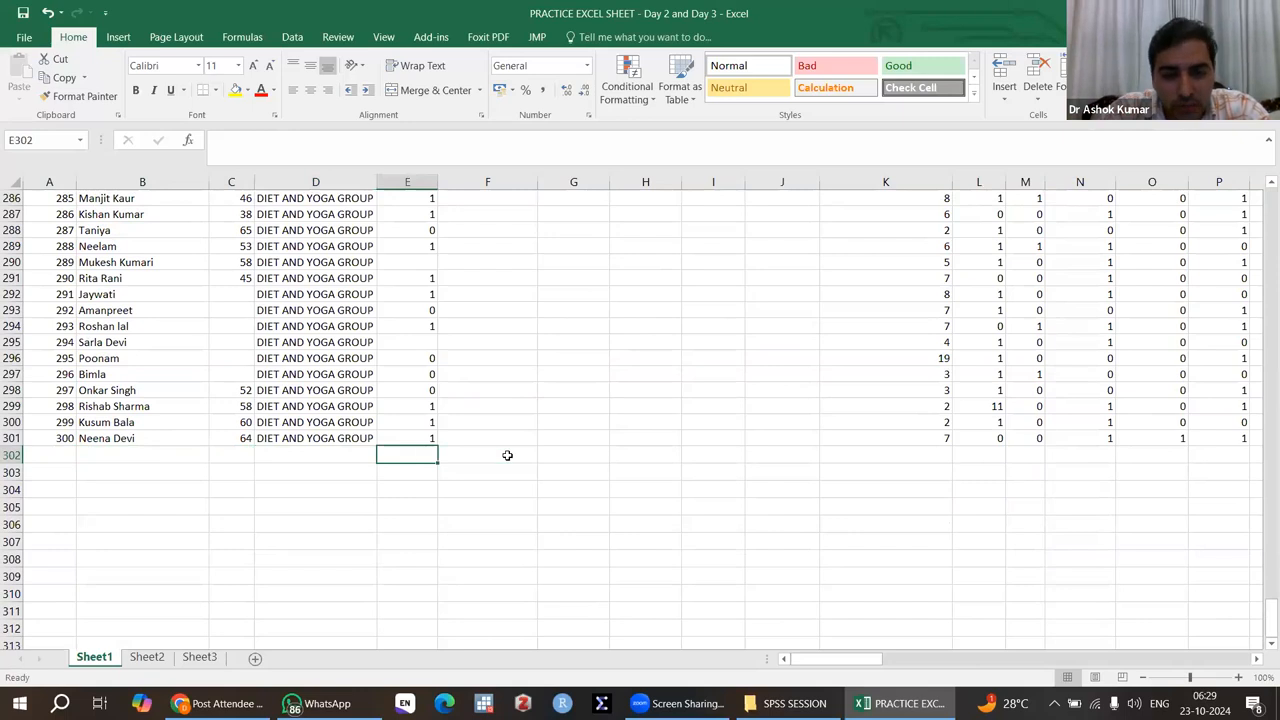
pyautogui.click(942, 449)
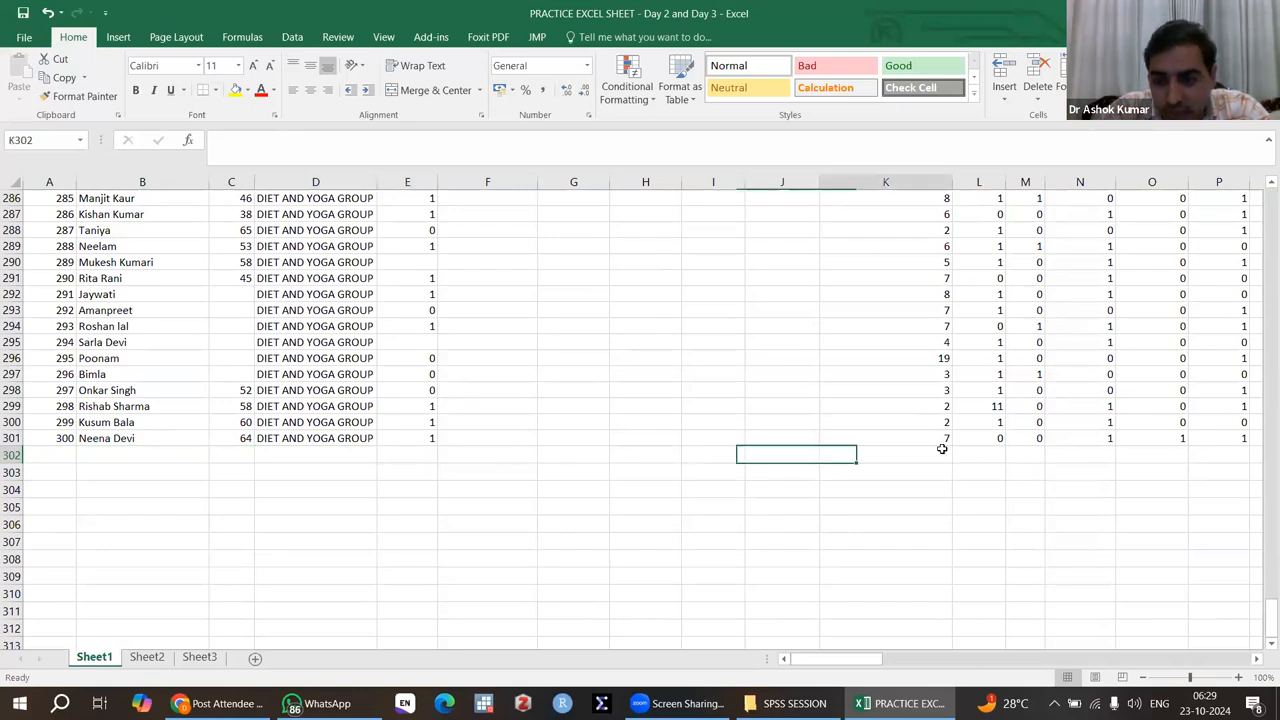
pyautogui.click(997, 452)
pyautogui.hscroll(4, 997, 452)
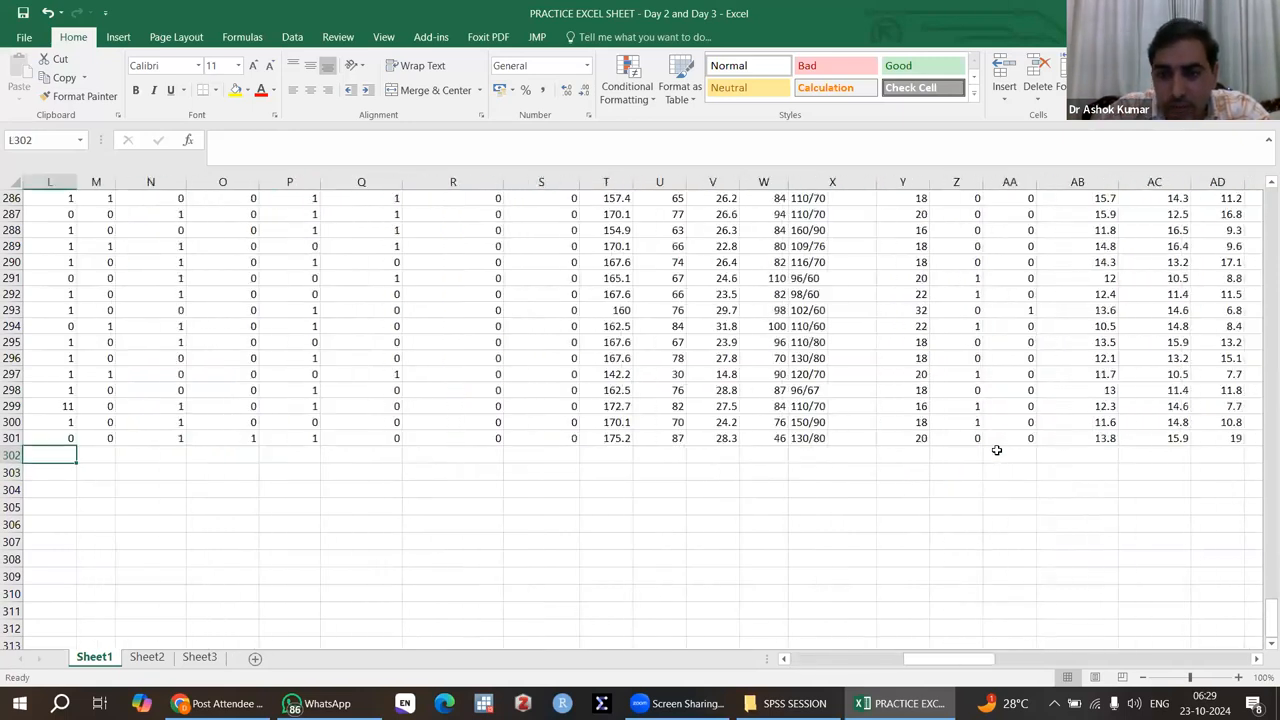
# Step: Check the last record's values across the remaining columns without visible headers, and return to the header row
pyautogui.rightClick(997, 452)
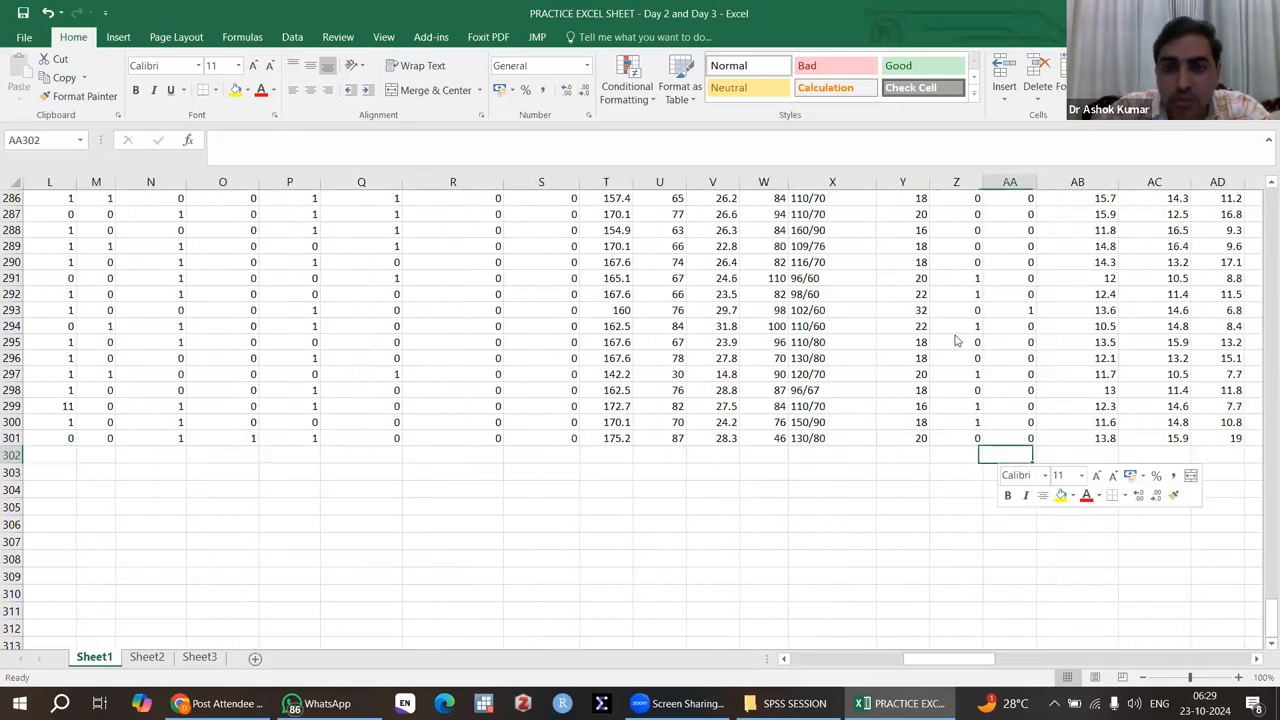
pyautogui.click(617, 459)
pyautogui.click(658, 455)
pyautogui.click(718, 457)
pyautogui.click(760, 457)
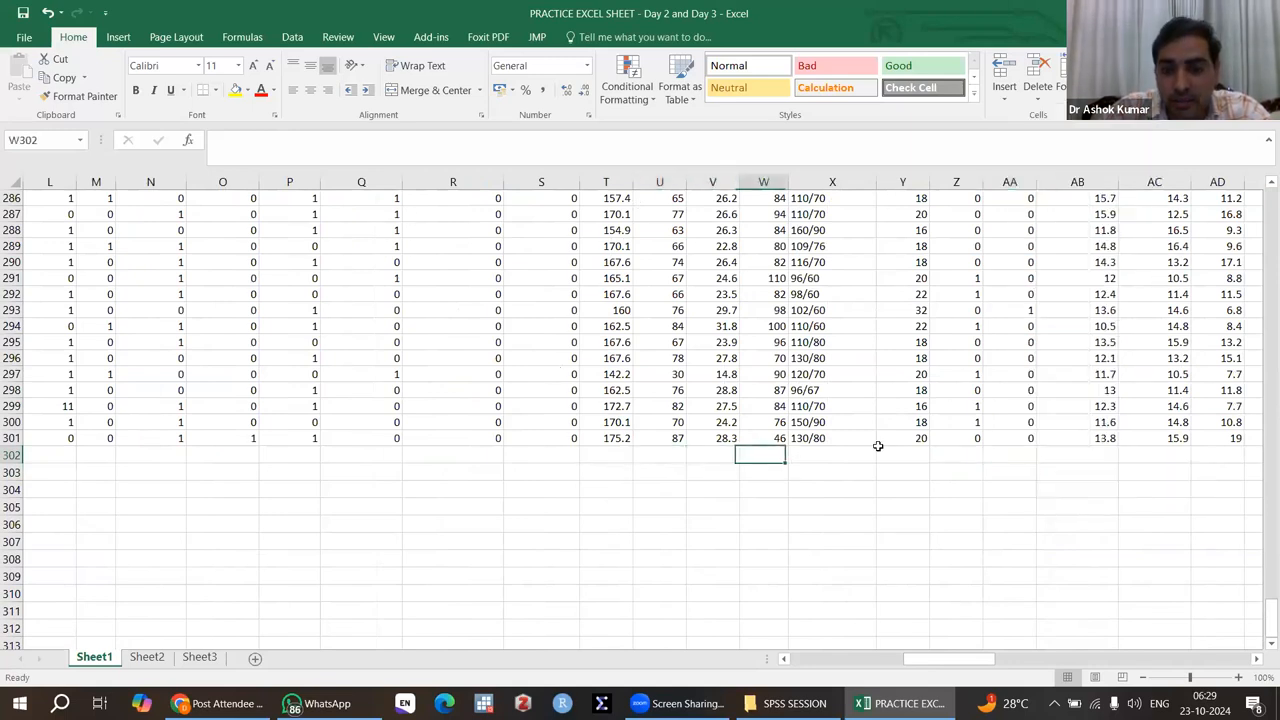
pyautogui.click(955, 456)
pyautogui.hscroll(5, 1000, 457)
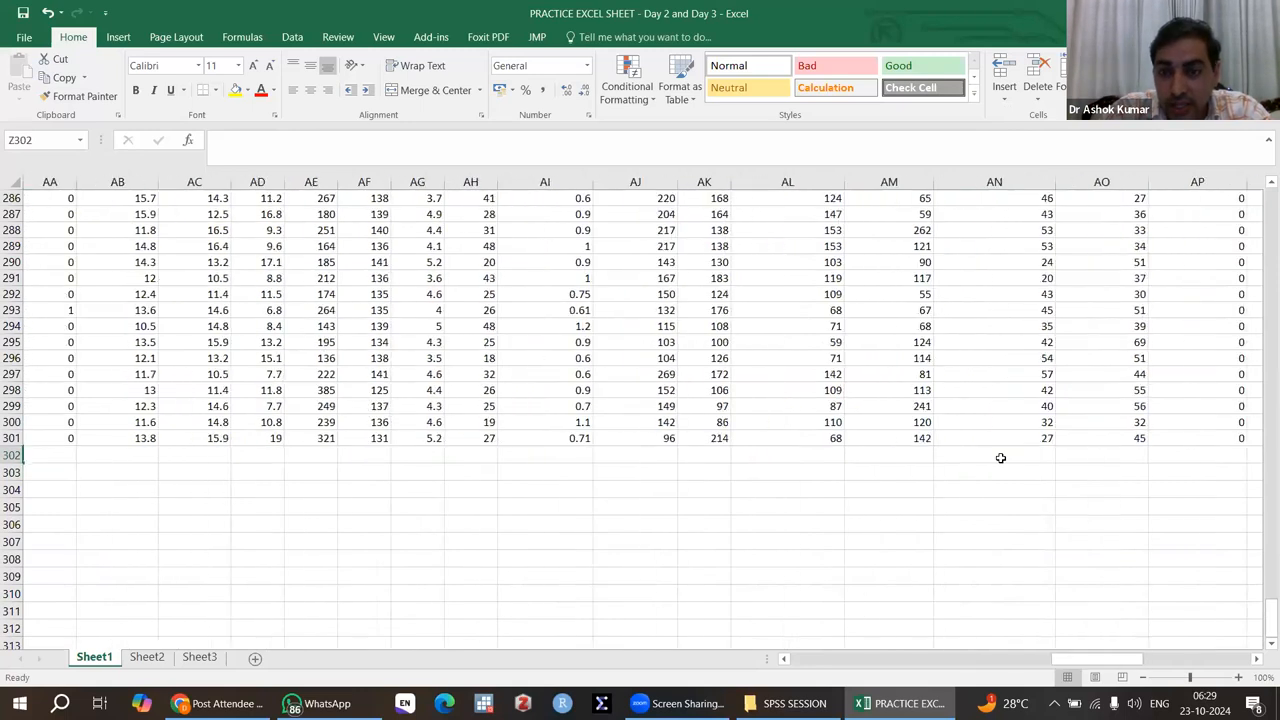
pyautogui.hscroll(5, 1000, 457)
pyautogui.hscroll(-5, 1000, 457)
pyautogui.hscroll(-10, 1000, 457)
pyautogui.scroll(20, 420, 329)
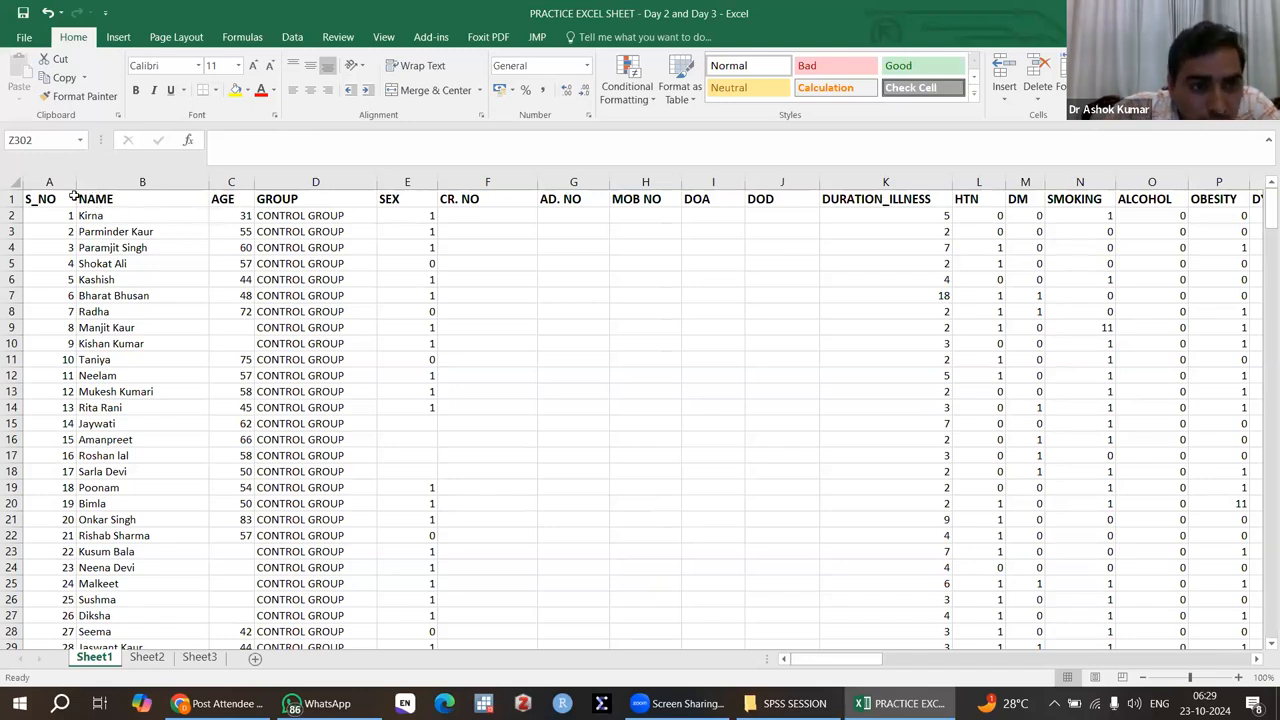
# Step: Freeze the panes at cell C2 so the header row and the S_NO and NAME columns stay in view
pyautogui.click(10, 199)
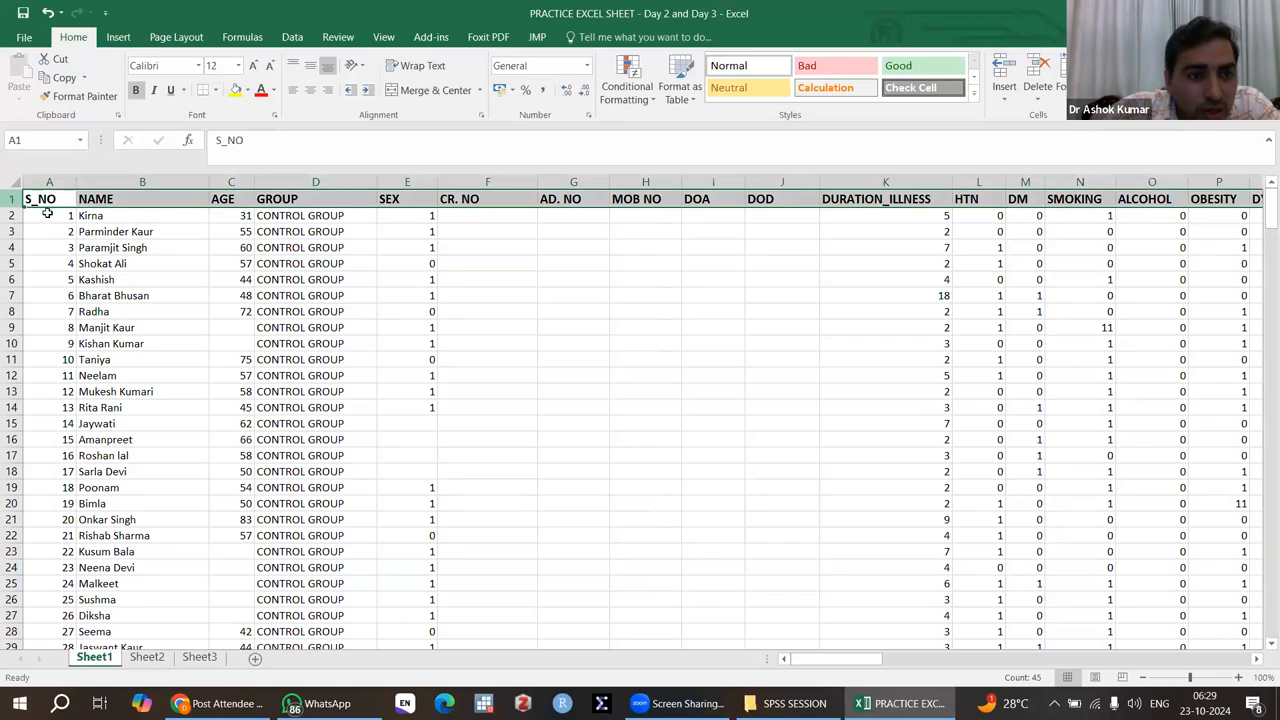
pyautogui.click(123, 216)
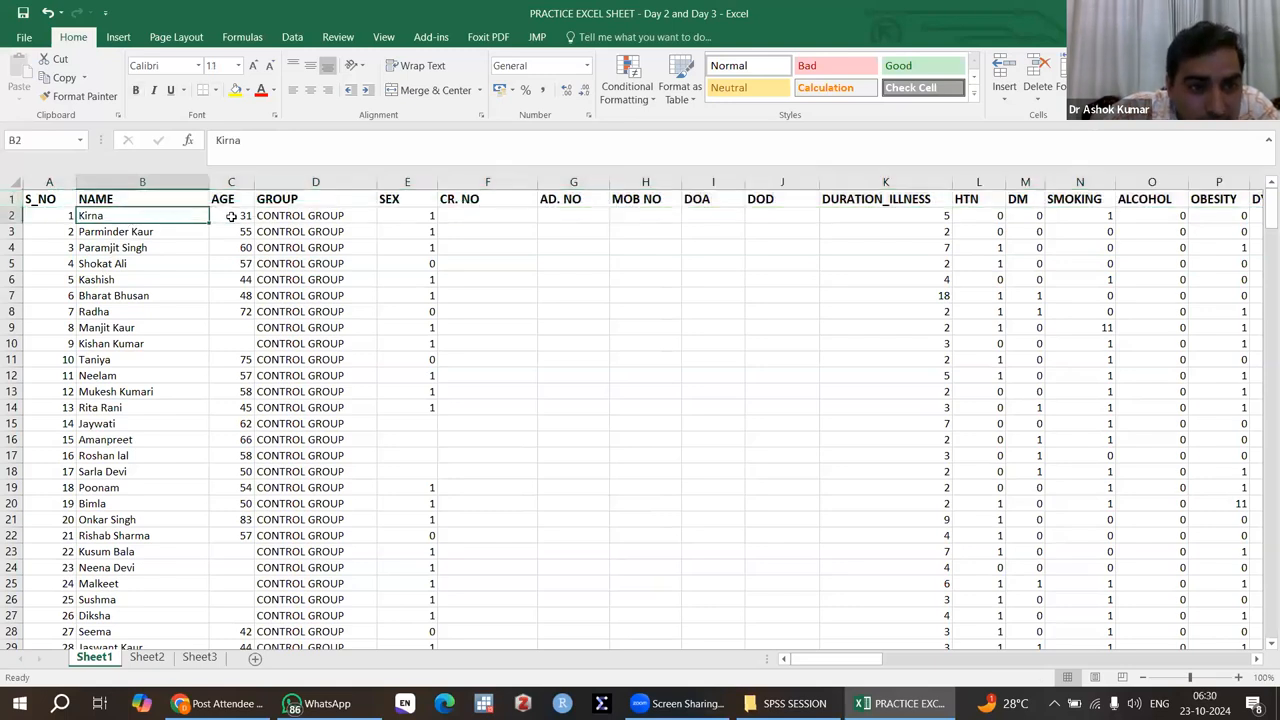
pyautogui.click(233, 215)
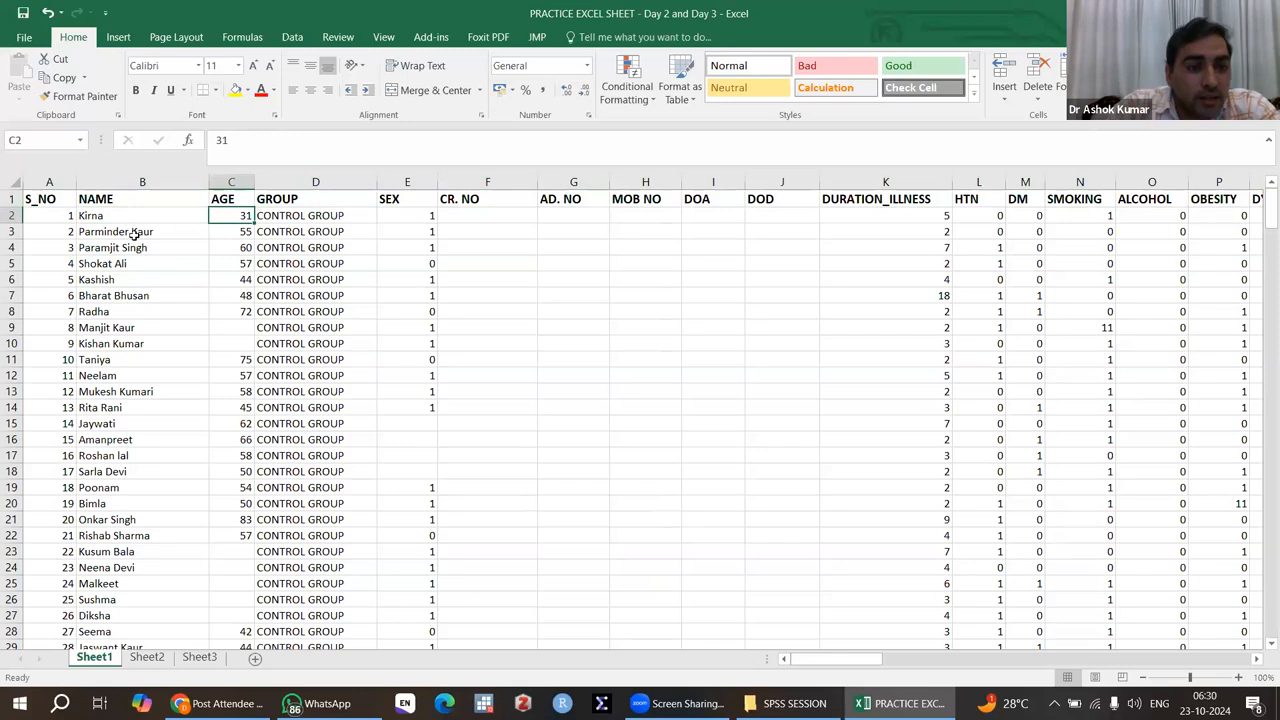
pyautogui.click(120, 181)
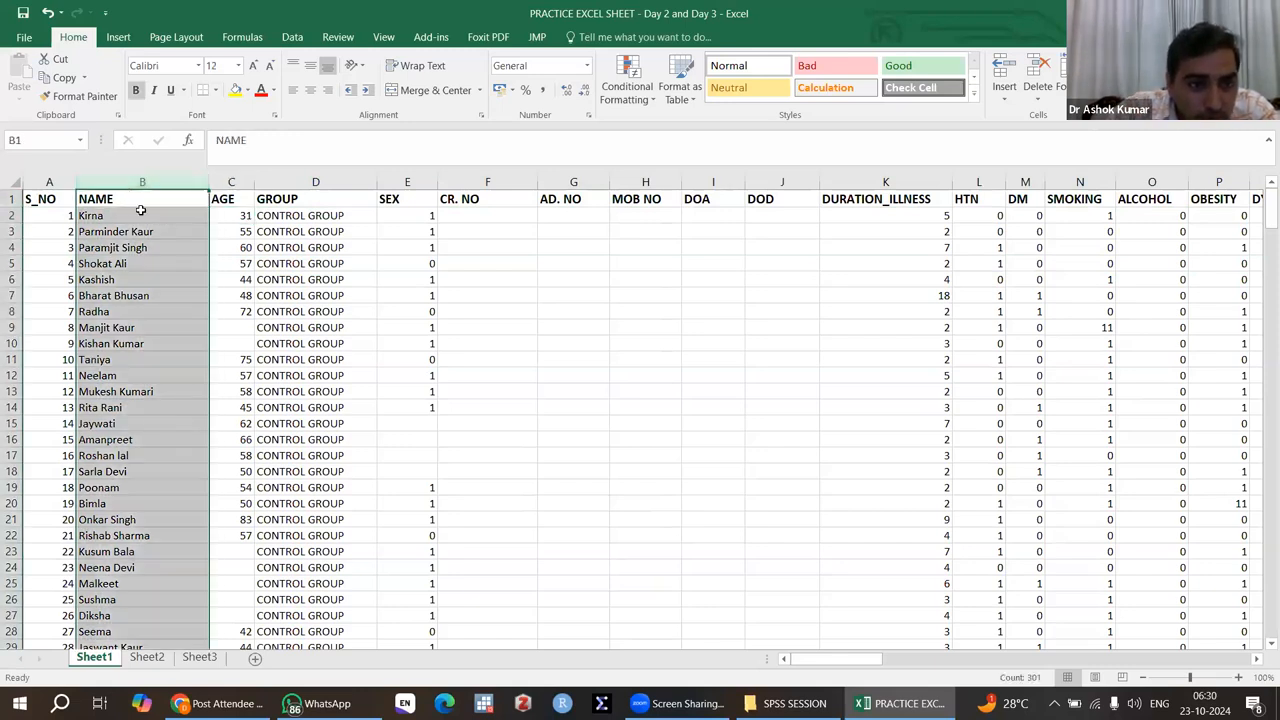
pyautogui.click(141, 212)
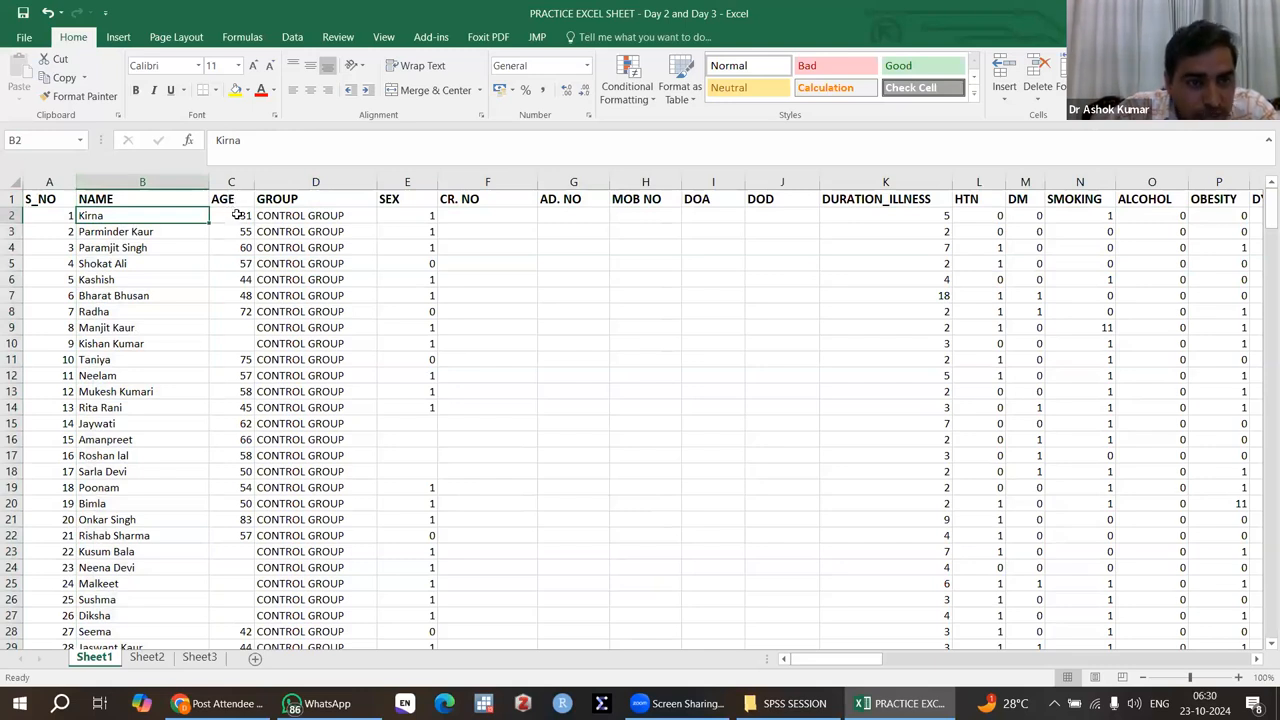
pyautogui.click(237, 215)
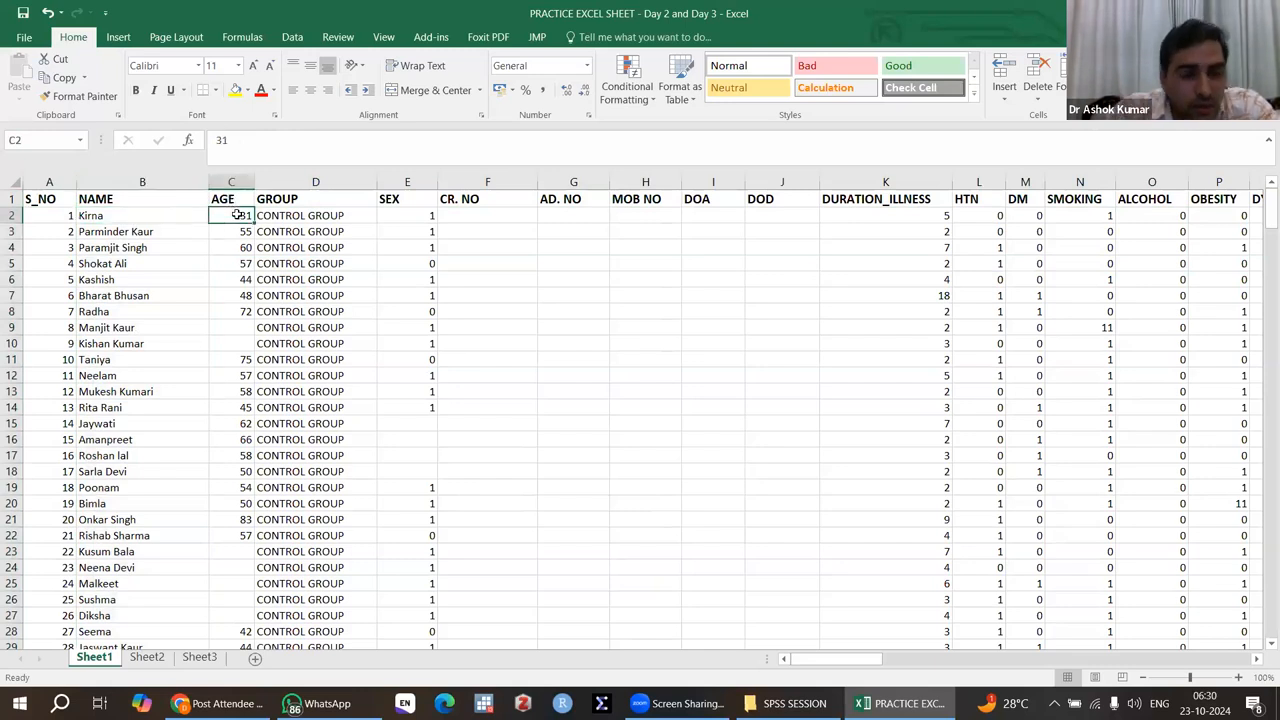
pyautogui.click(384, 37)
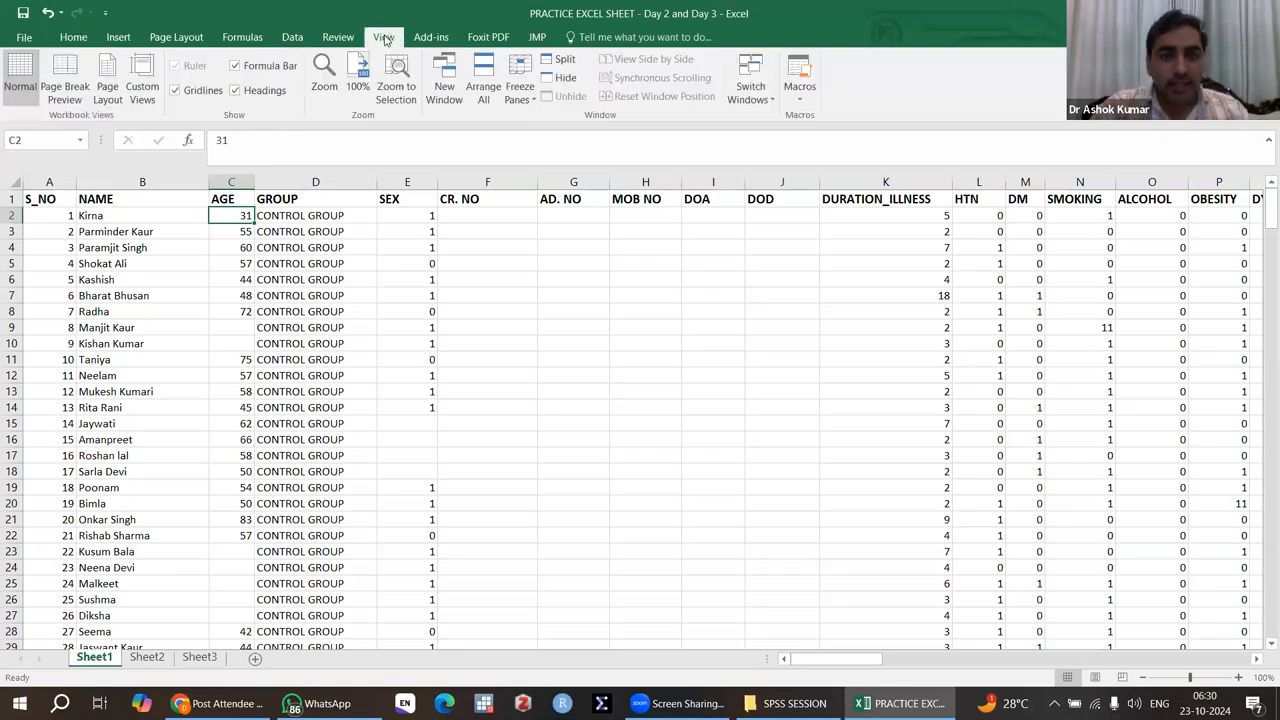
pyautogui.click(527, 98)
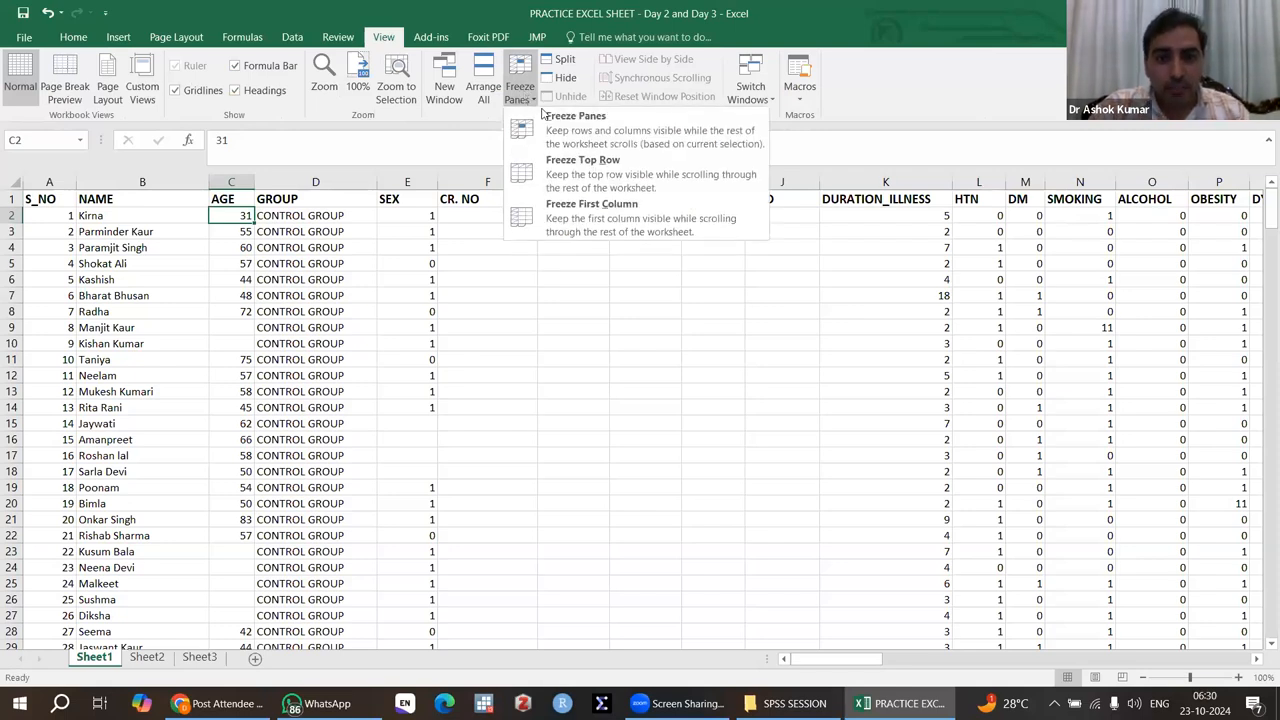
pyautogui.click(590, 135)
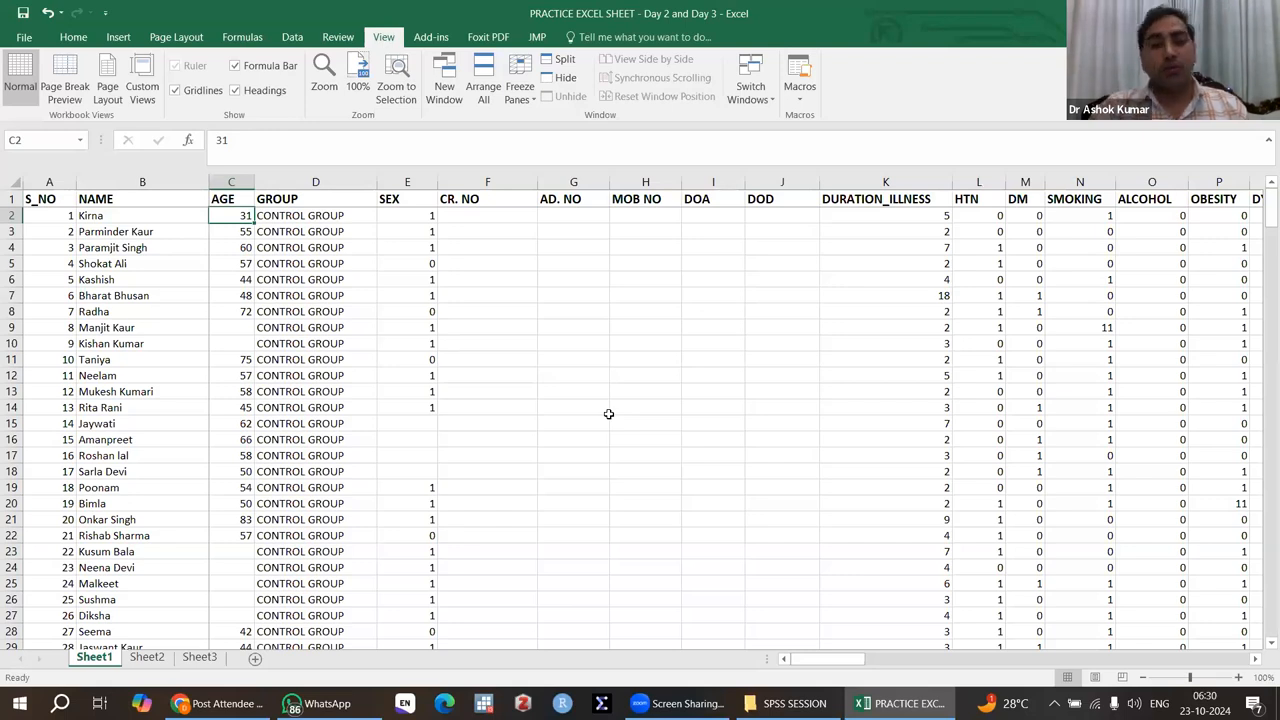
# Step: Check the frozen header row against the records down to the end of the dataset
pyautogui.scroll(-20, 608, 413)
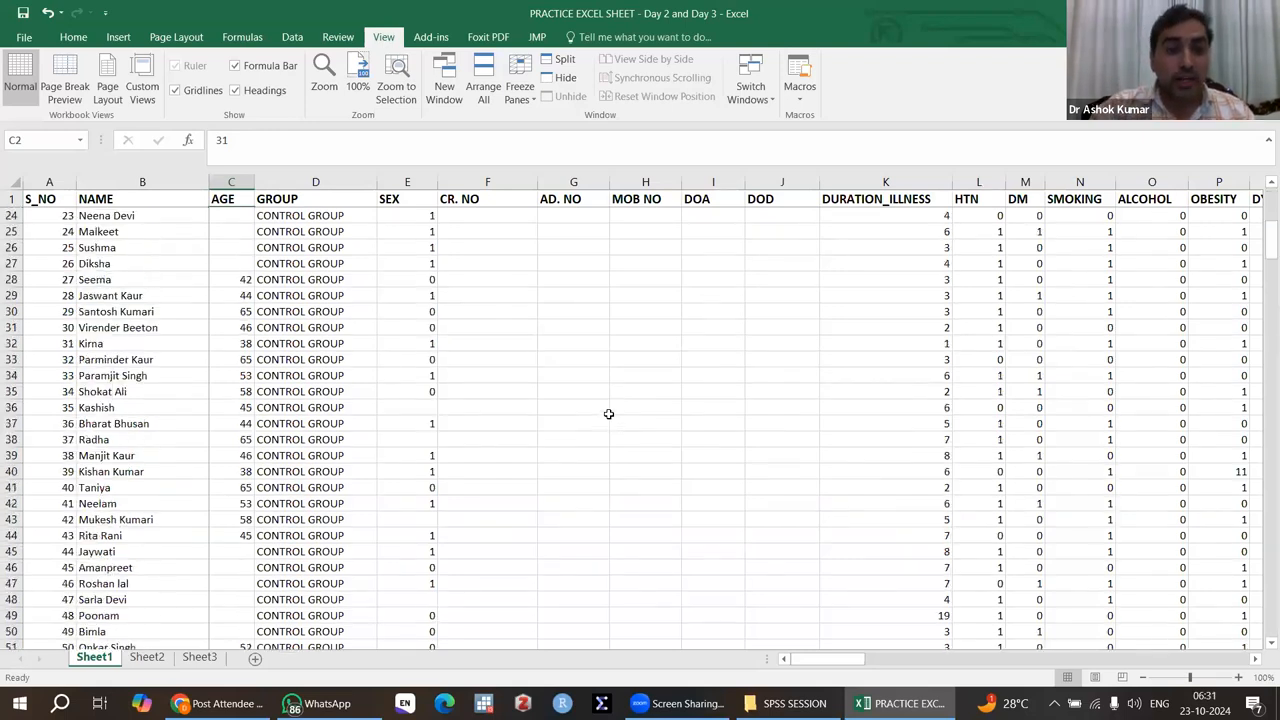
pyautogui.scroll(-20, 608, 413)
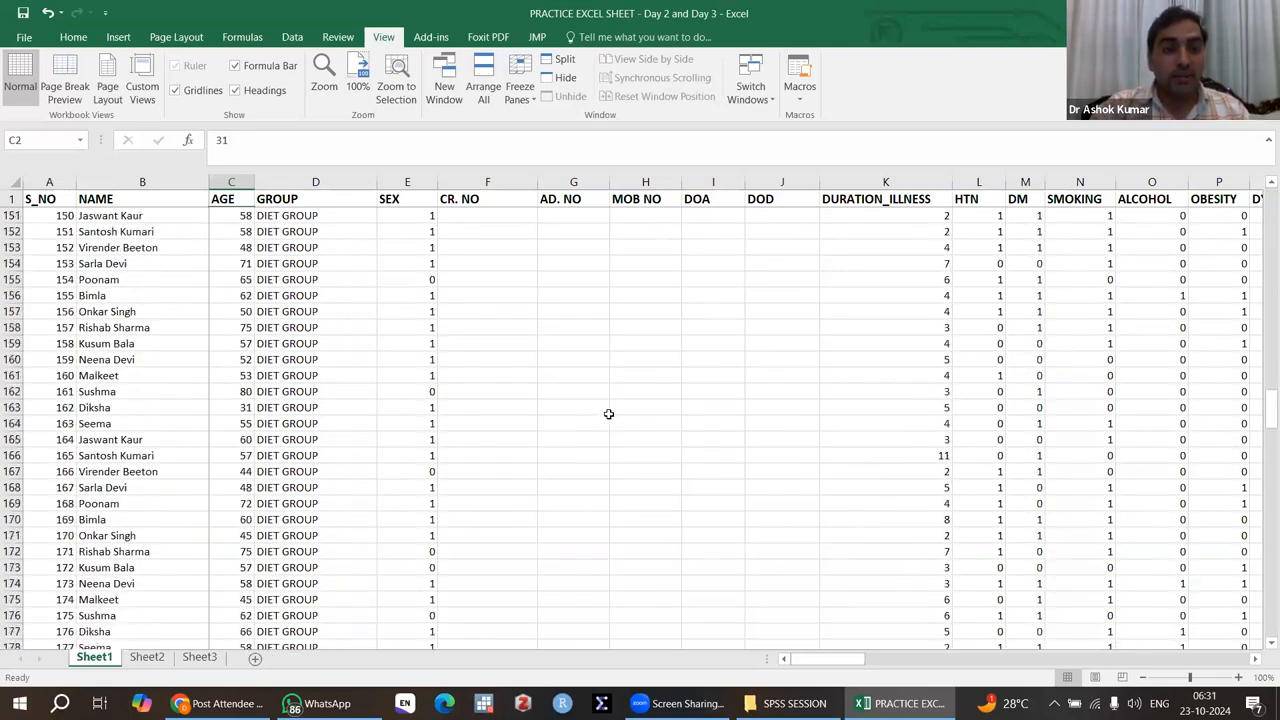
pyautogui.scroll(-20, 608, 413)
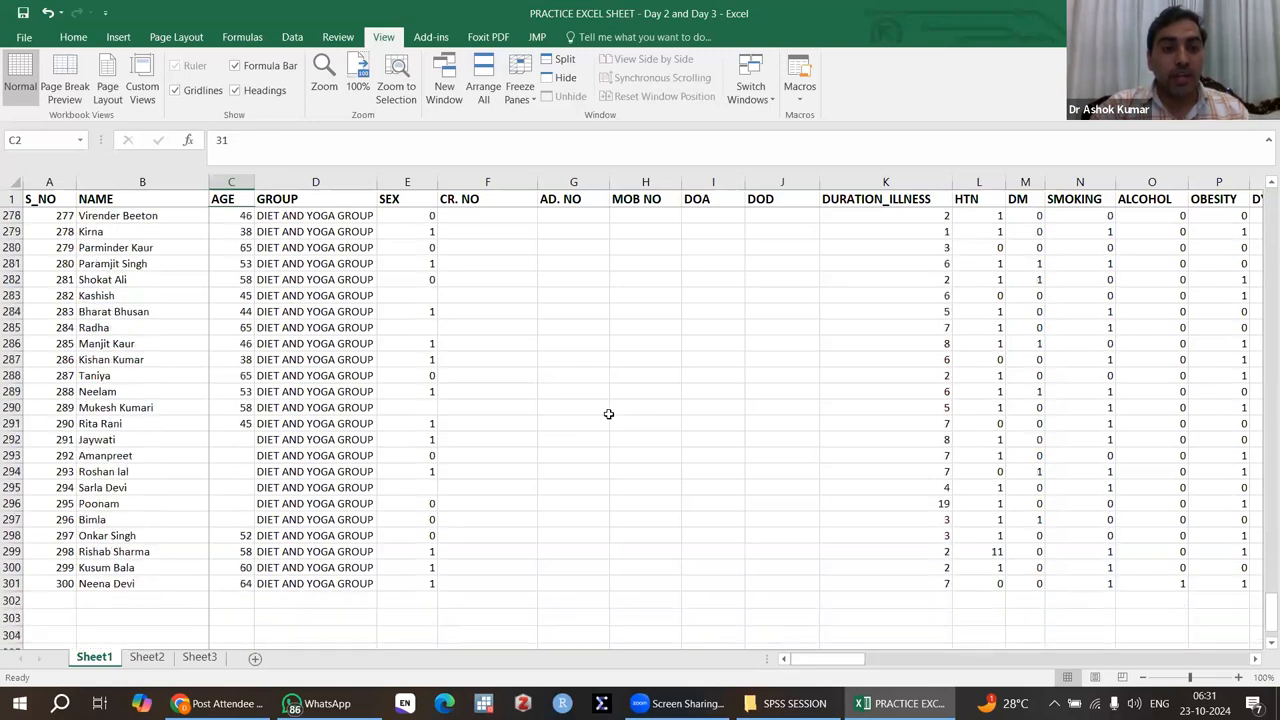
pyautogui.scroll(5, 608, 413)
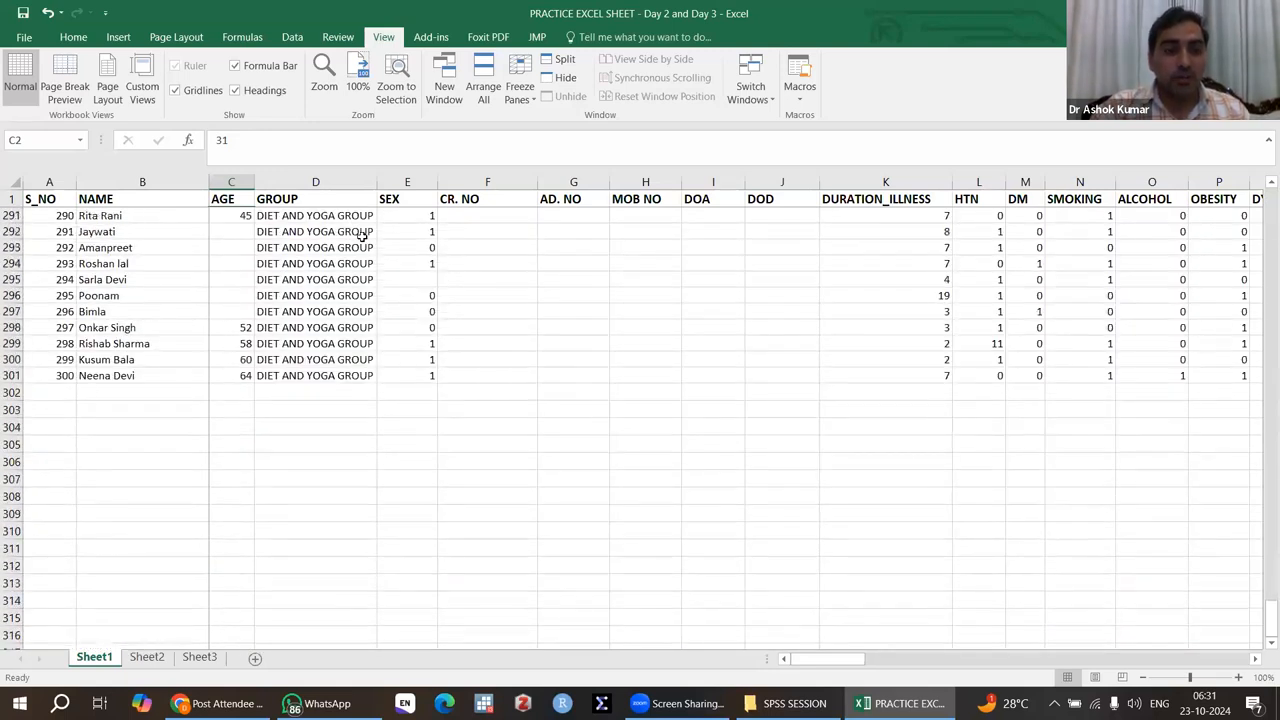
# Step: Check the frozen header row and the S_NO and NAME columns against the last variables, out to the OTHERS column
pyautogui.click(10, 198)
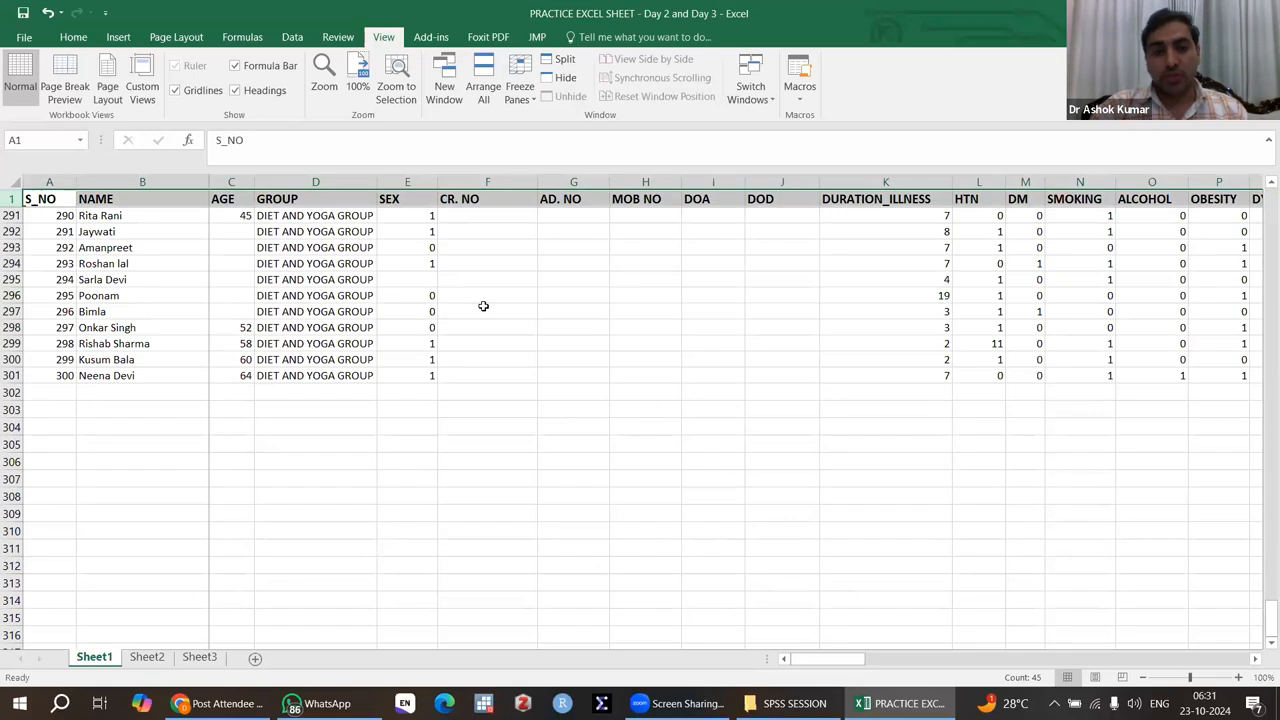
pyautogui.click(242, 391)
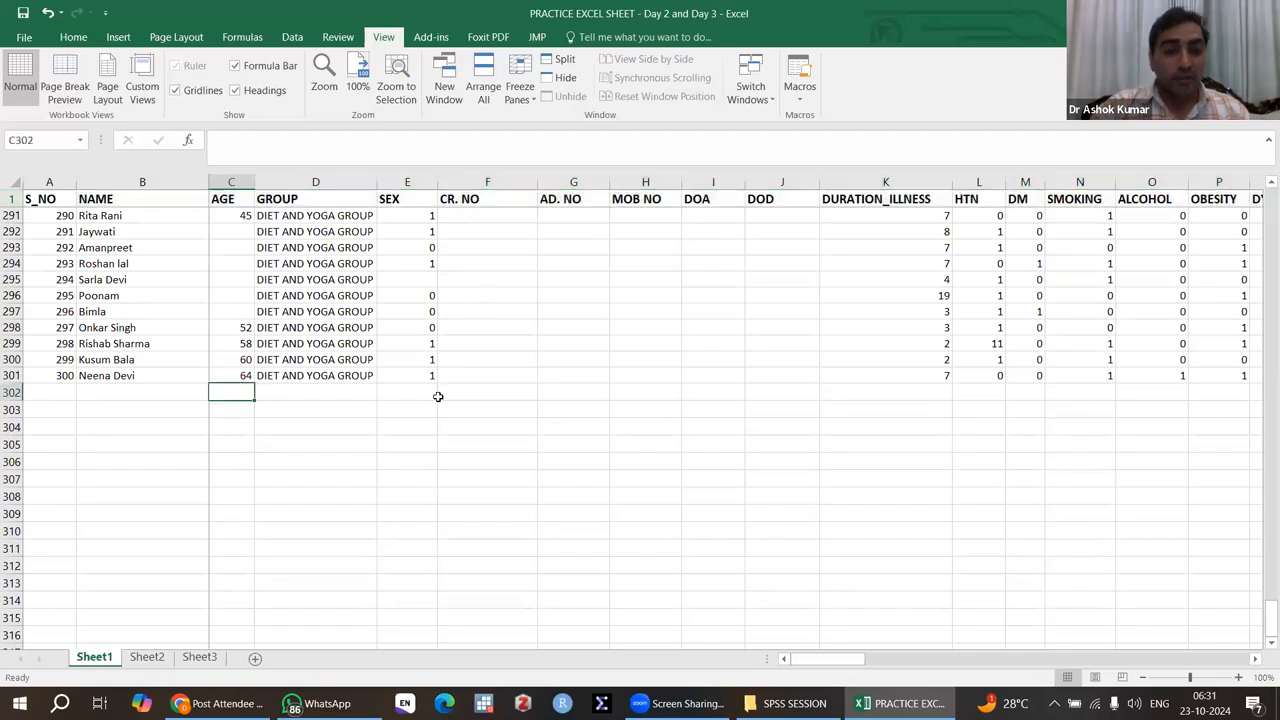
pyautogui.scroll(20, 566, 276)
pyautogui.scroll(11, 566, 276)
pyautogui.hscroll(6, 746, 300)
pyautogui.hscroll(15, 757, 303)
pyautogui.hscroll(-1, 875, 203)
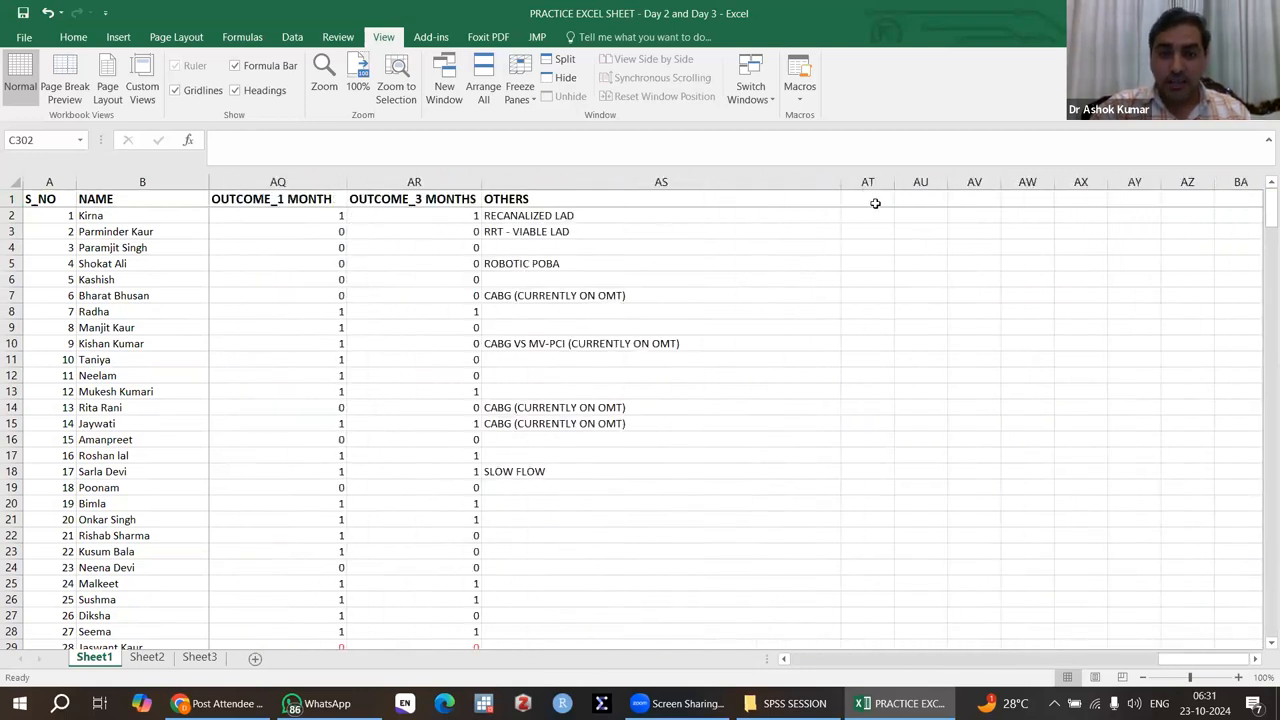
pyautogui.click(875, 204)
pyautogui.click(868, 216)
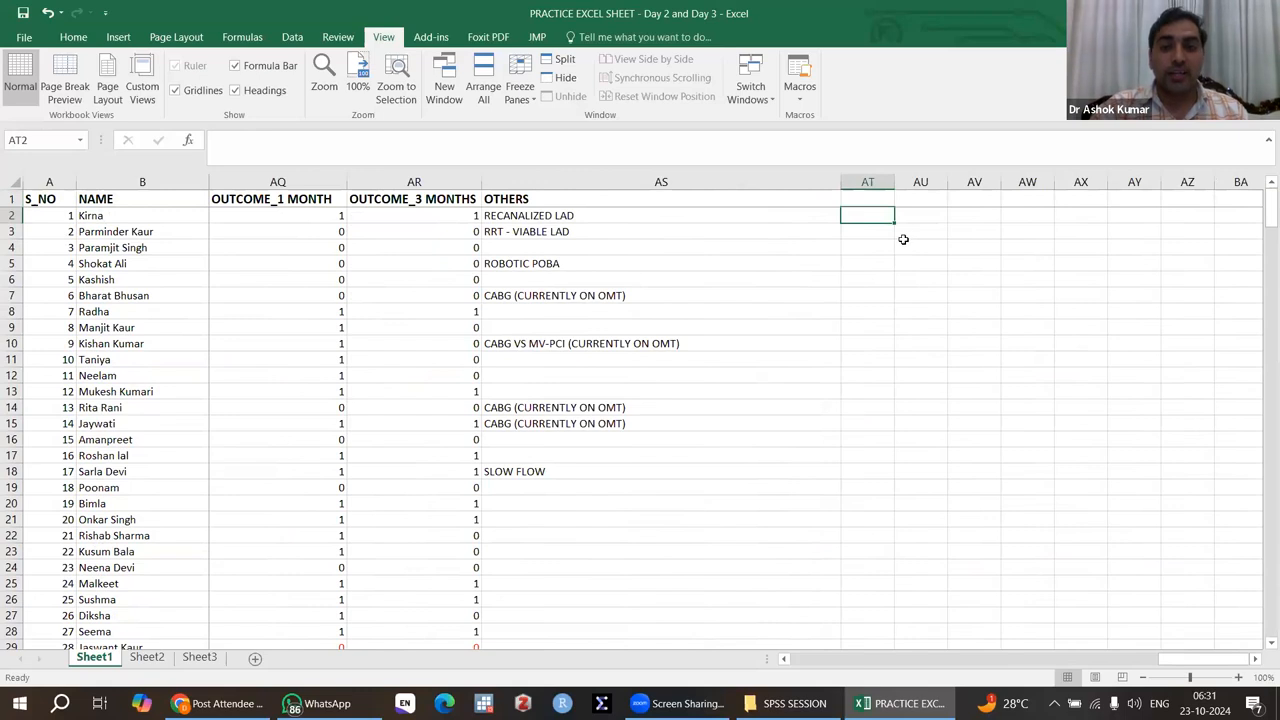
pyautogui.scroll(-14, 865, 397)
pyautogui.scroll(-20, 865, 397)
pyautogui.scroll(-19, 865, 397)
pyautogui.scroll(20, 865, 397)
pyautogui.hscroll(-1, 865, 397)
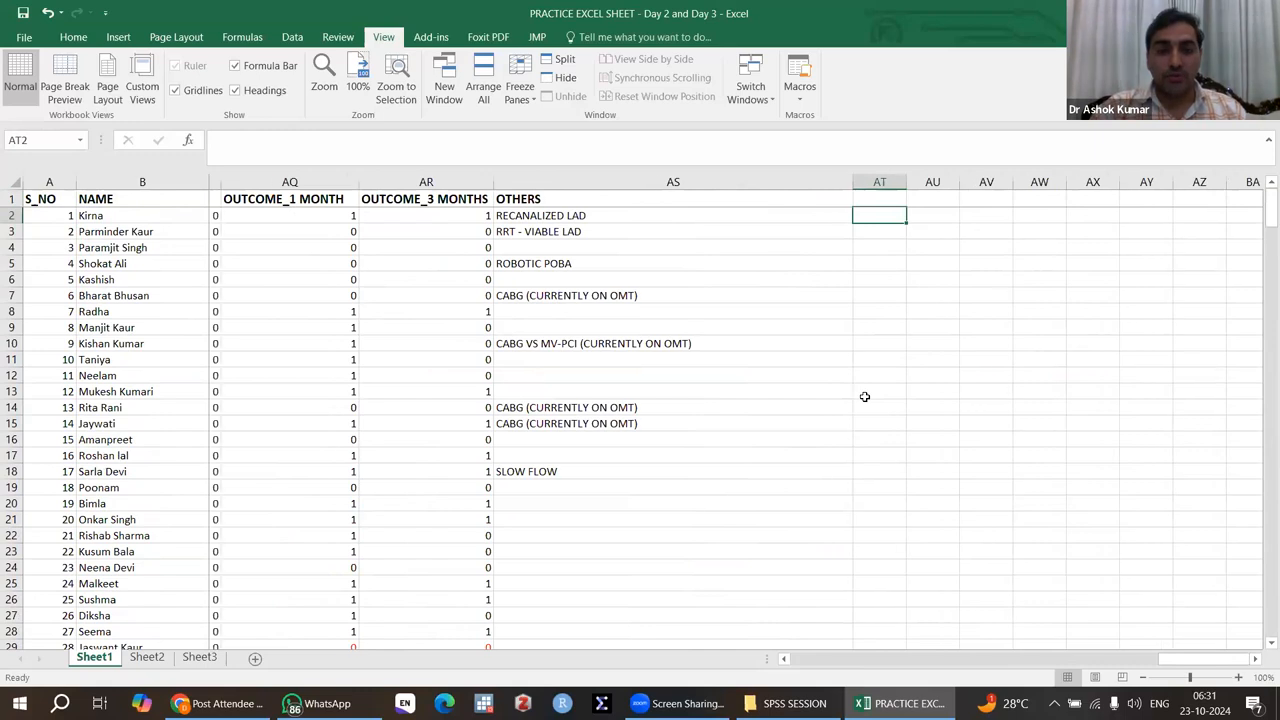
# Step: Return to the first variables, save the workbook, and close both it and the SPSS SESSION folder
pyautogui.hscroll(-14, 865, 397)
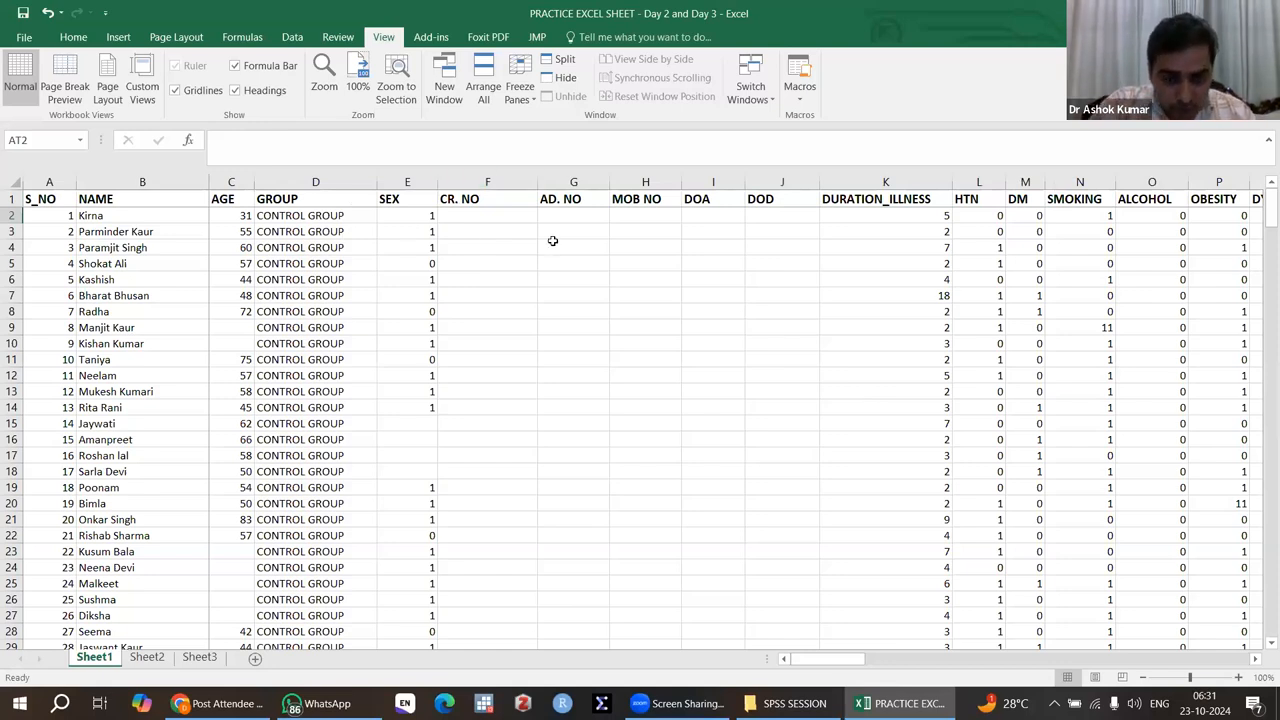
pyautogui.click(29, 15)
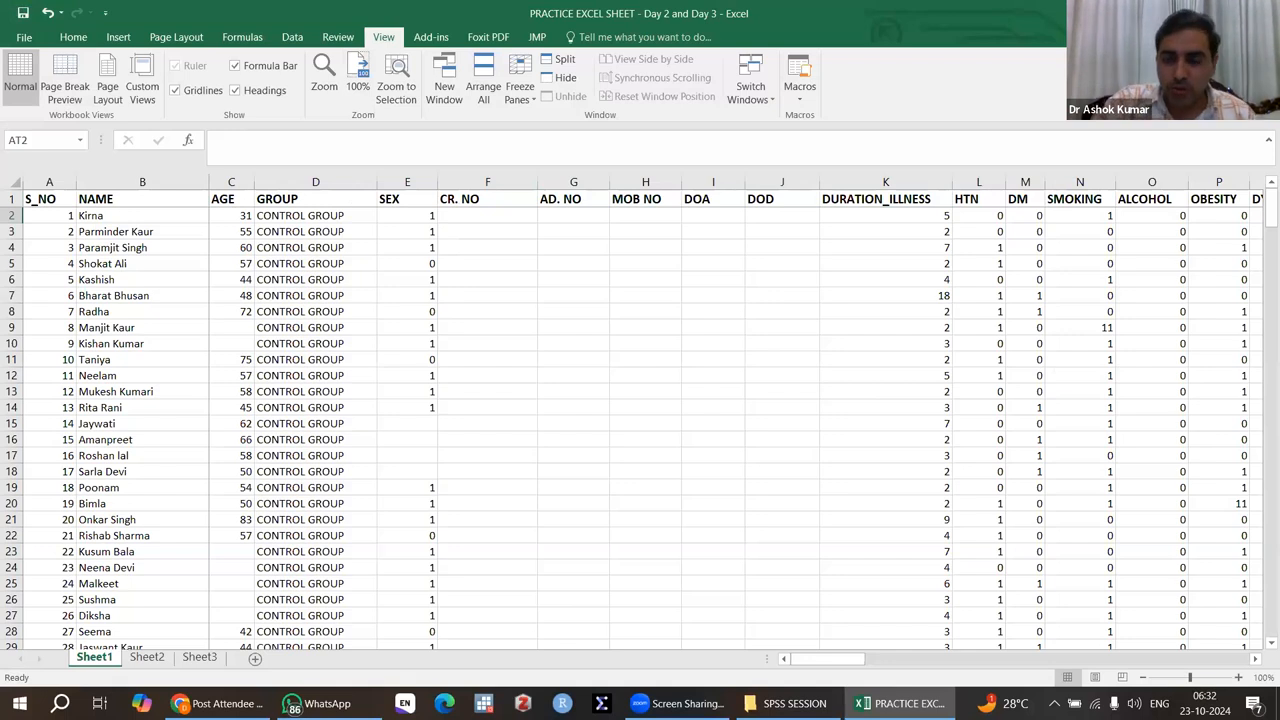
pyautogui.hotkey('alt', 'F4')
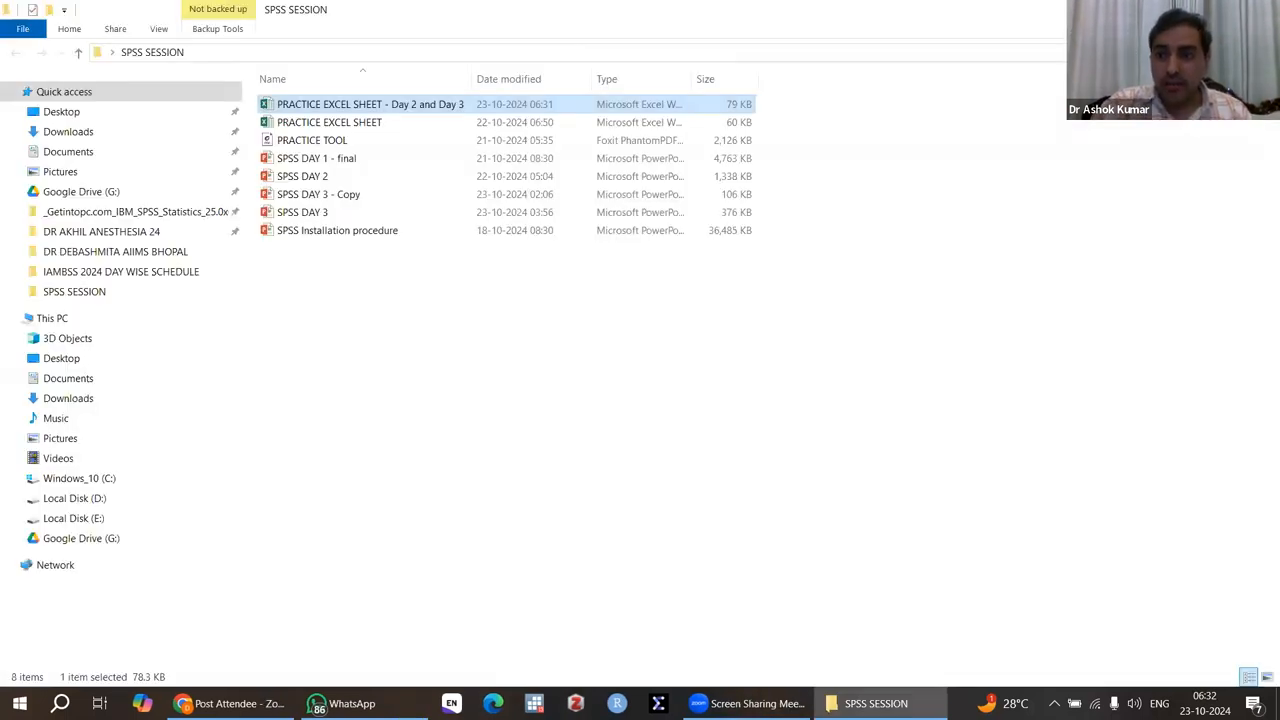
pyautogui.hotkey('alt', 'F4')
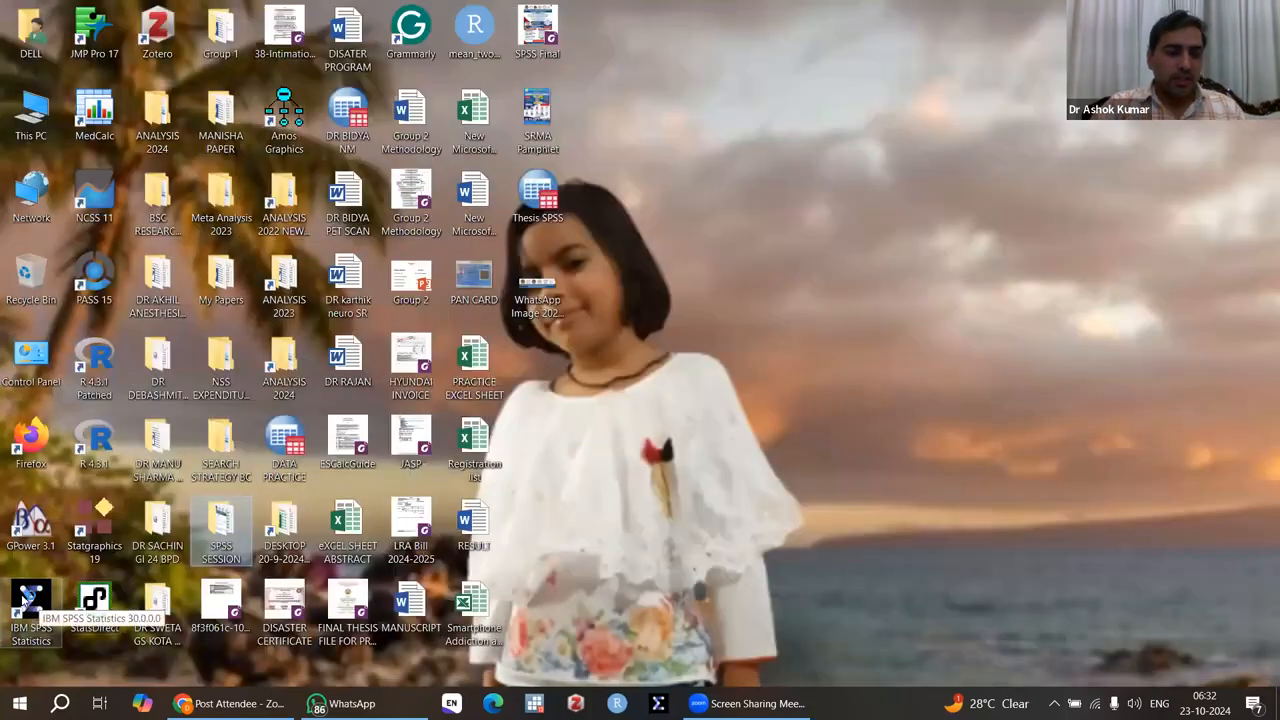
# Step: Start IBM SPSS Statistics and reduce and reposition its empty Data Editor window to uncover the desktop folders
pyautogui.doubleClick(24, 598)
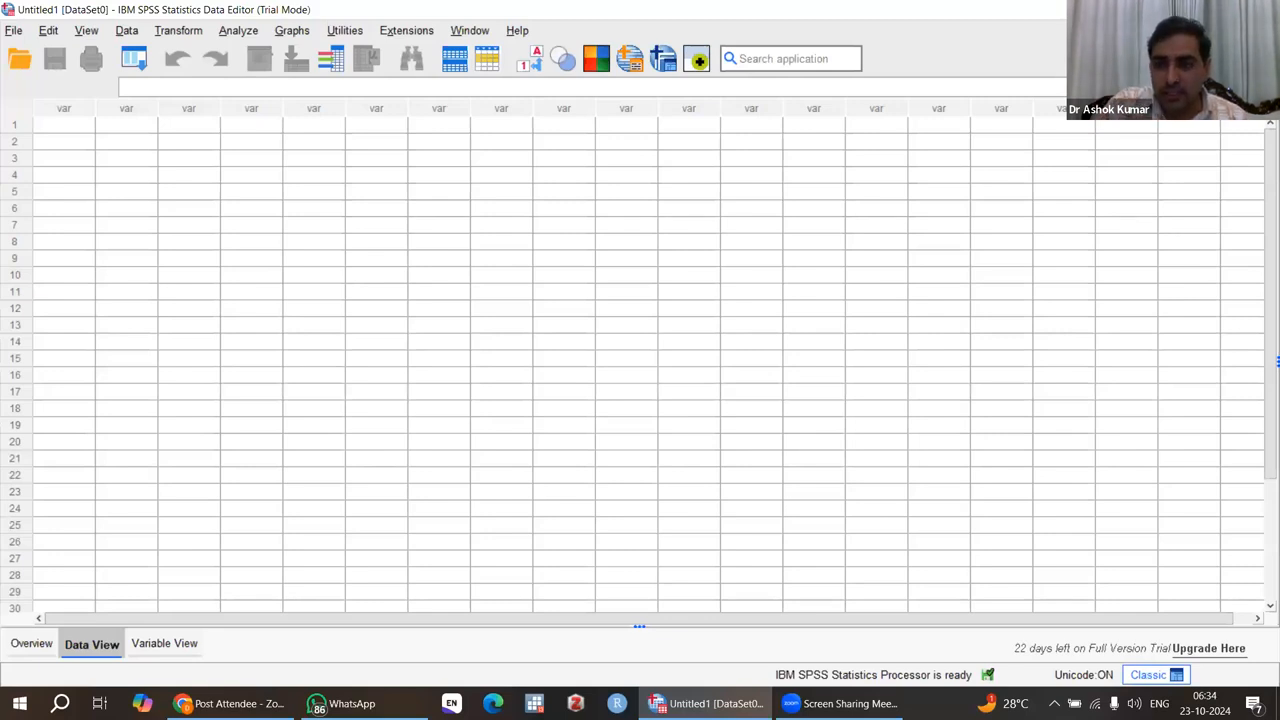
pyautogui.click(1221, 9)
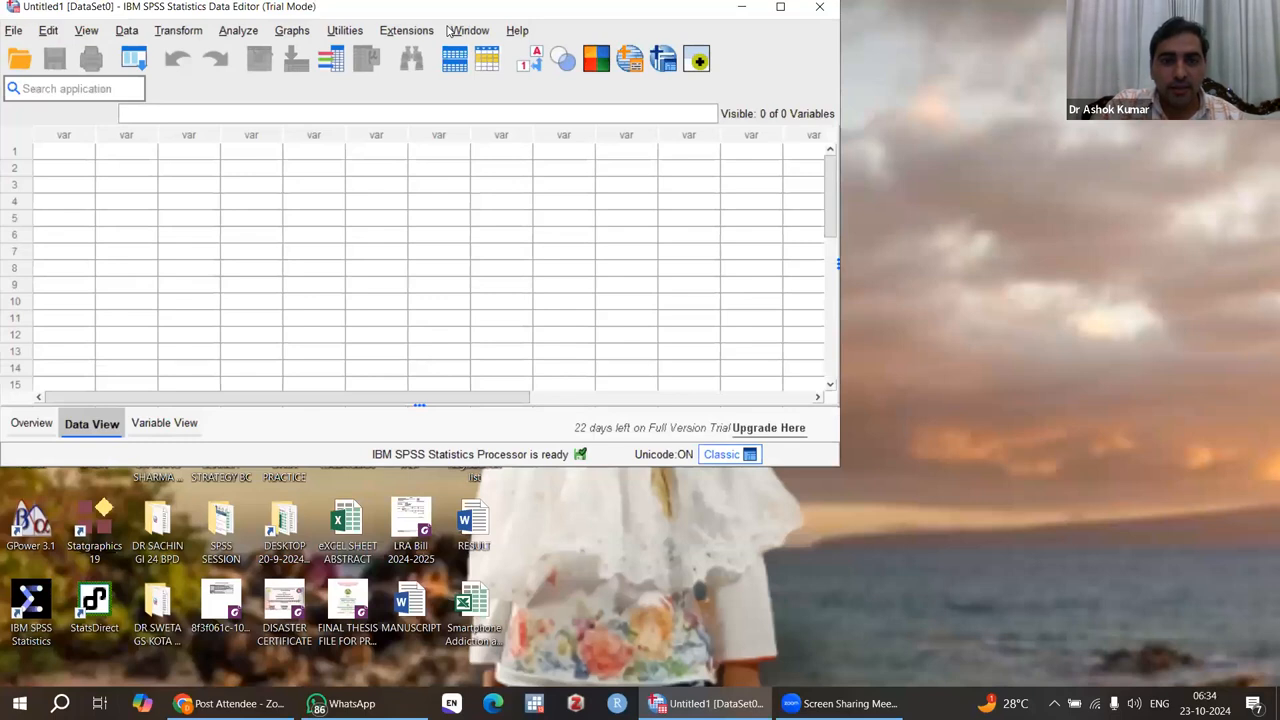
pyautogui.moveTo(395, 9); pyautogui.dragTo(833, 28)
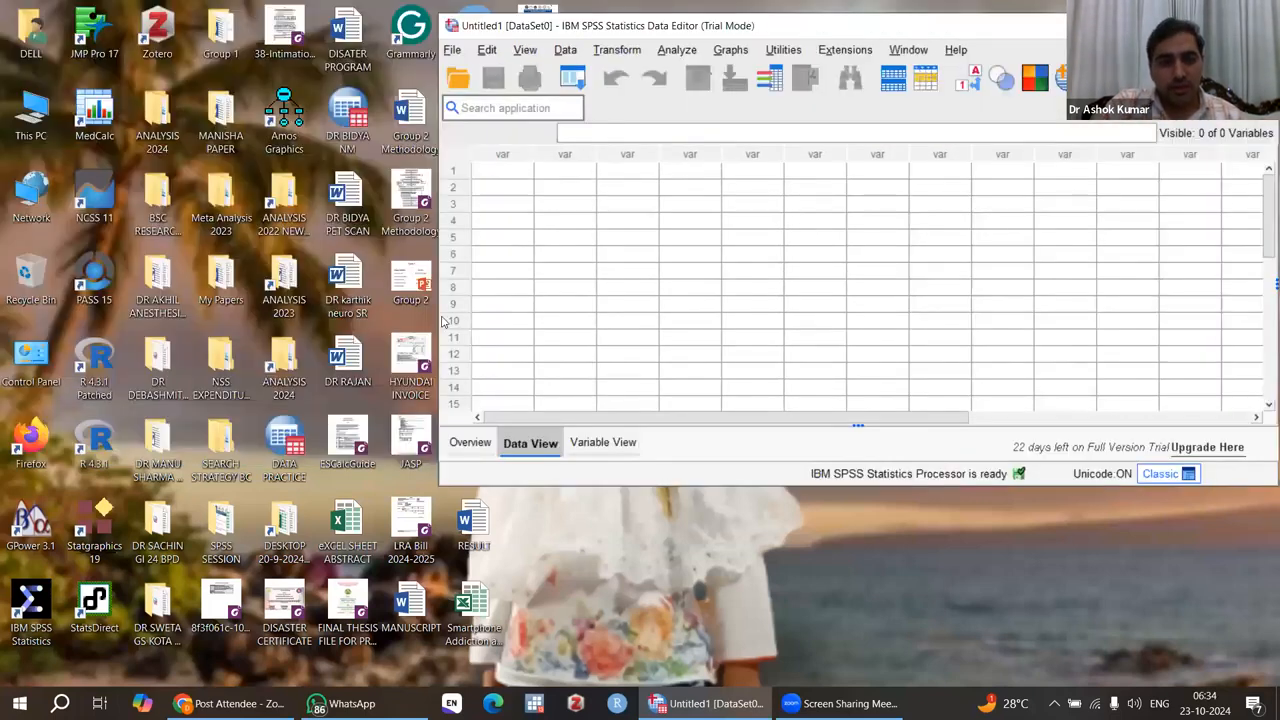
pyautogui.moveTo(438, 316); pyautogui.dragTo(500, 322)
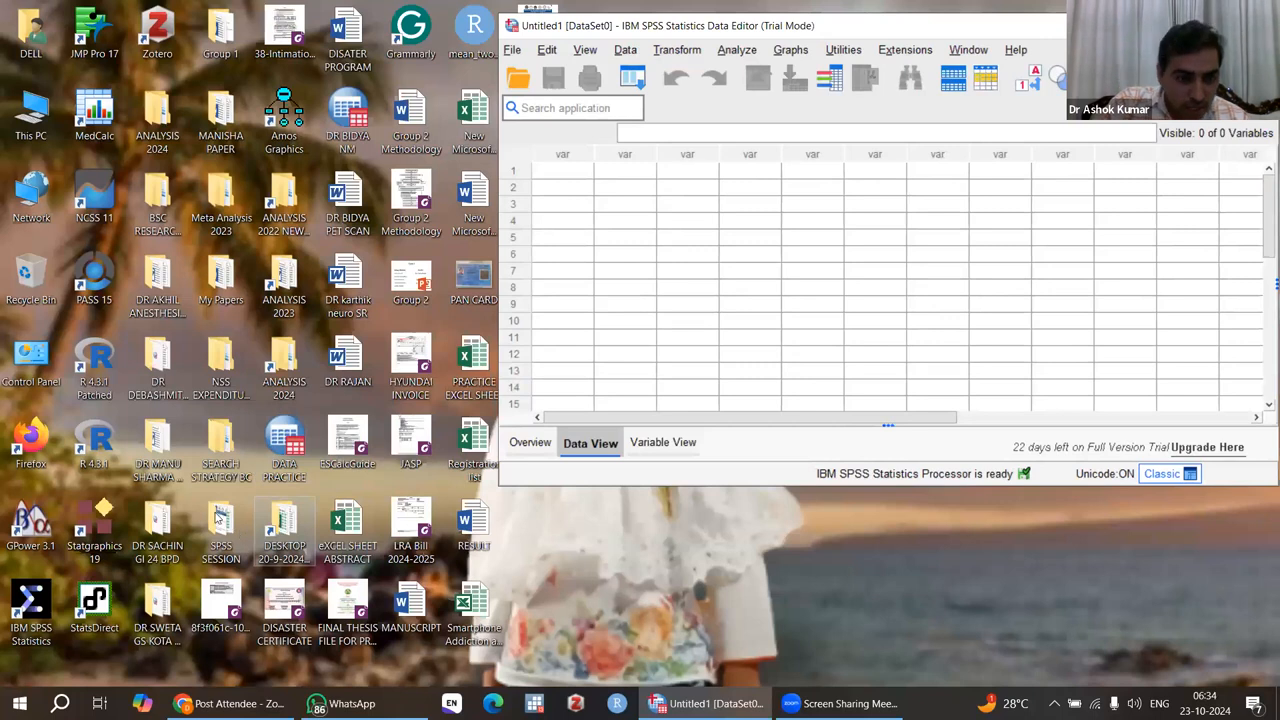
# Step: Open the SPSS SESSION folder and fit its window beside the SPSS Data Editor so both are visible
pyautogui.doubleClick(218, 525)
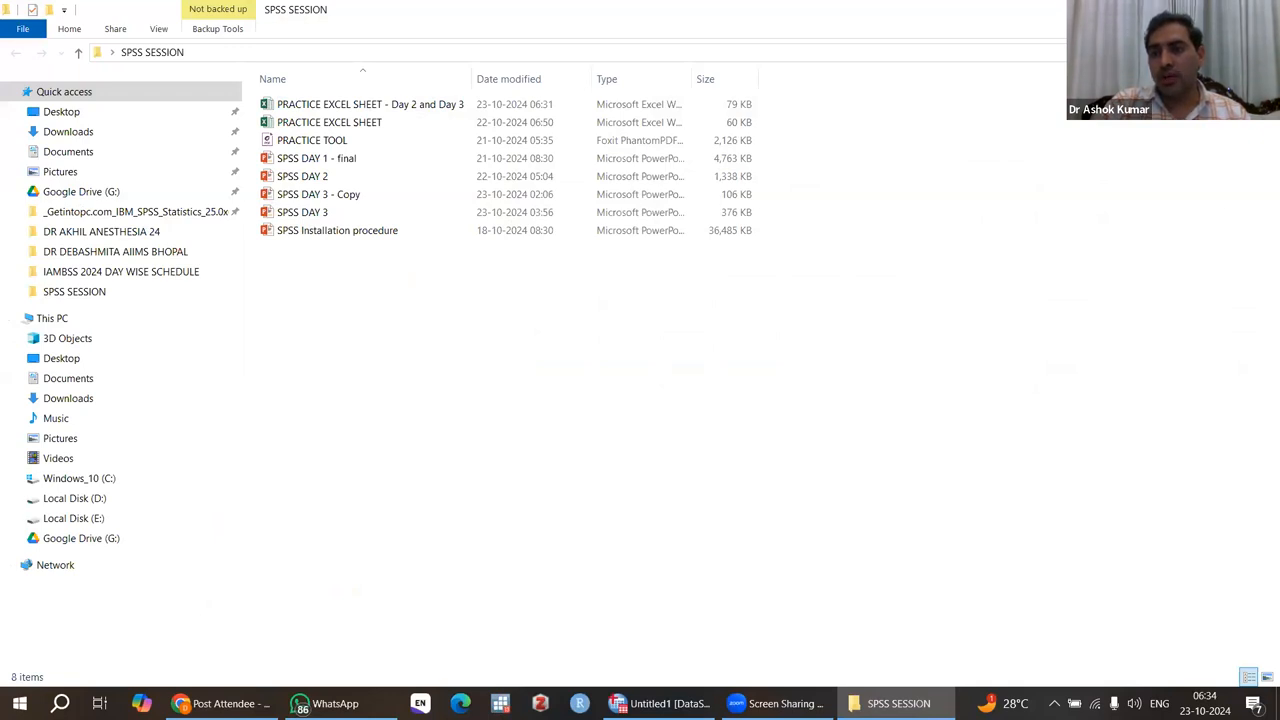
pyautogui.moveTo(1090, 6); pyautogui.dragTo(593, 70)
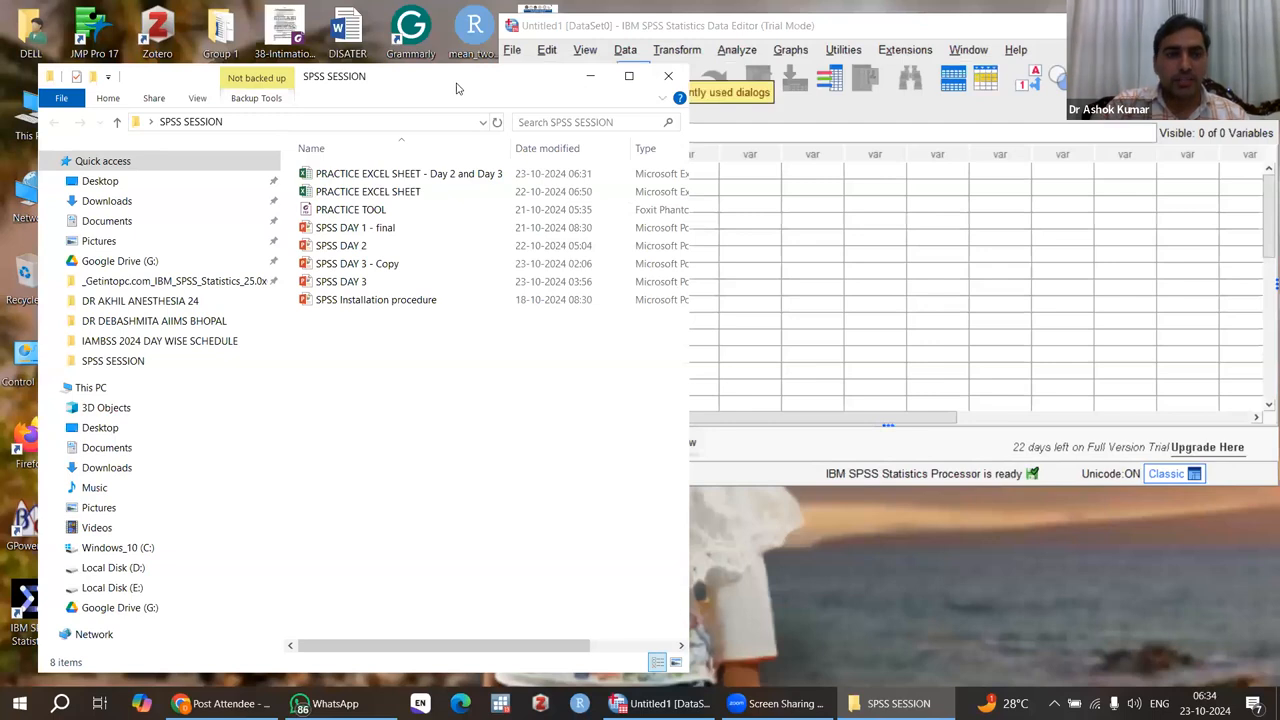
pyautogui.moveTo(437, 71); pyautogui.dragTo(387, 30)
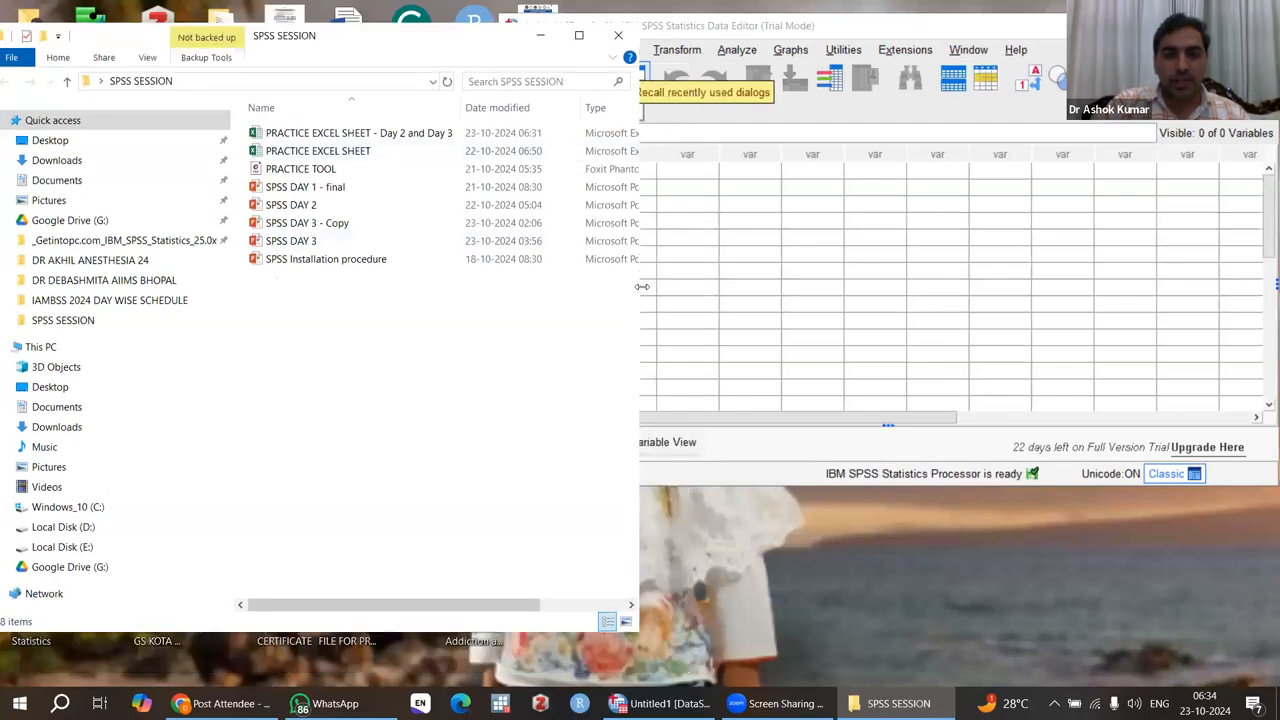
pyautogui.moveTo(641, 287); pyautogui.dragTo(492, 297)
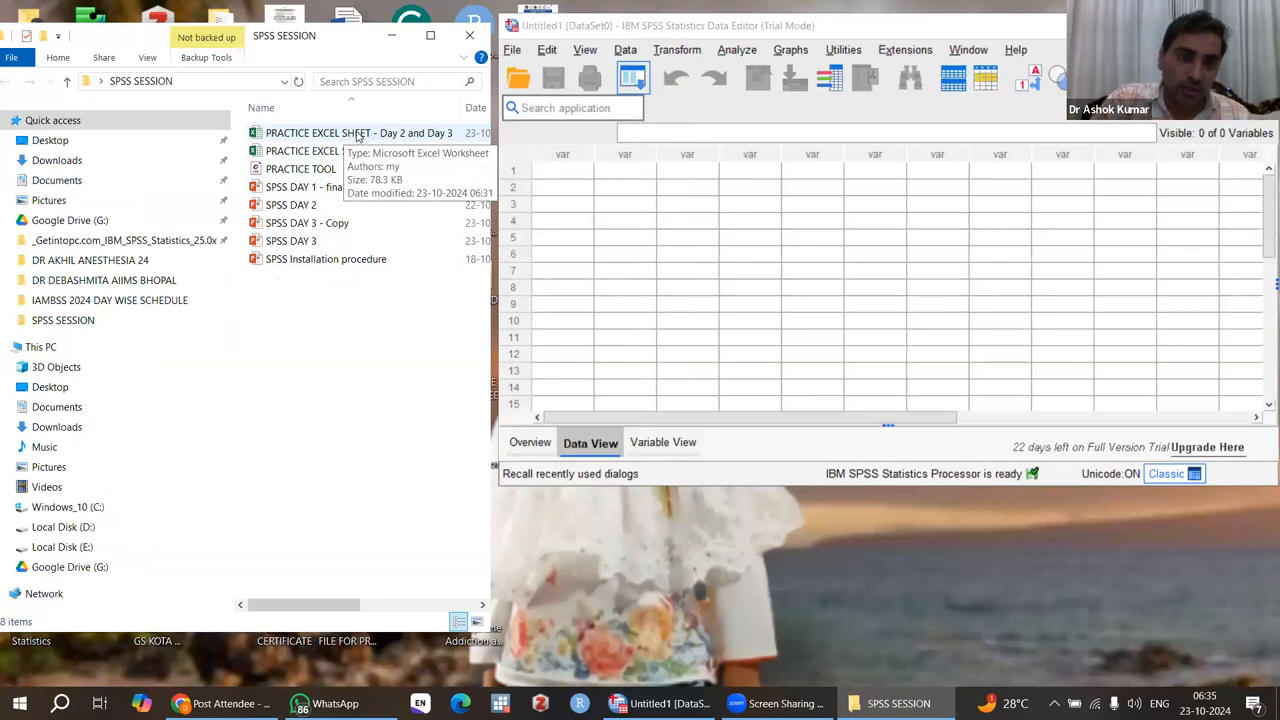
pyautogui.click(358, 137)
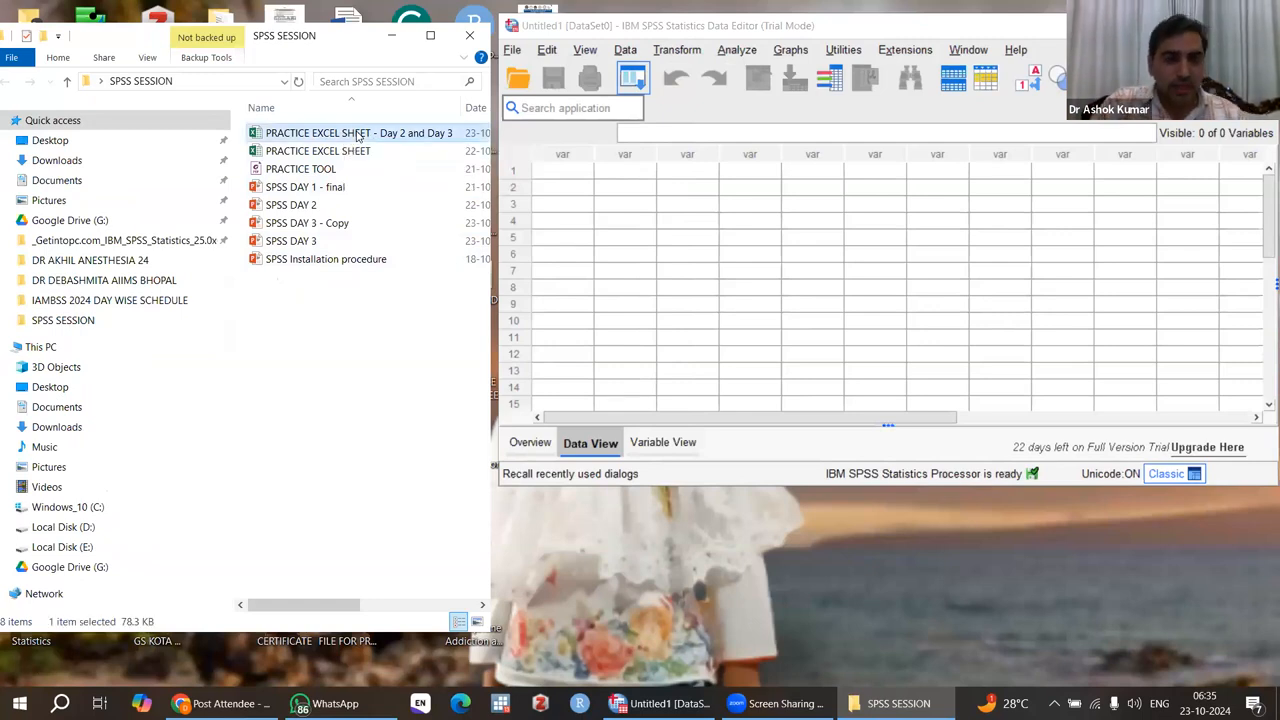
pyautogui.moveTo(358, 137); pyautogui.dragTo(848, 308)
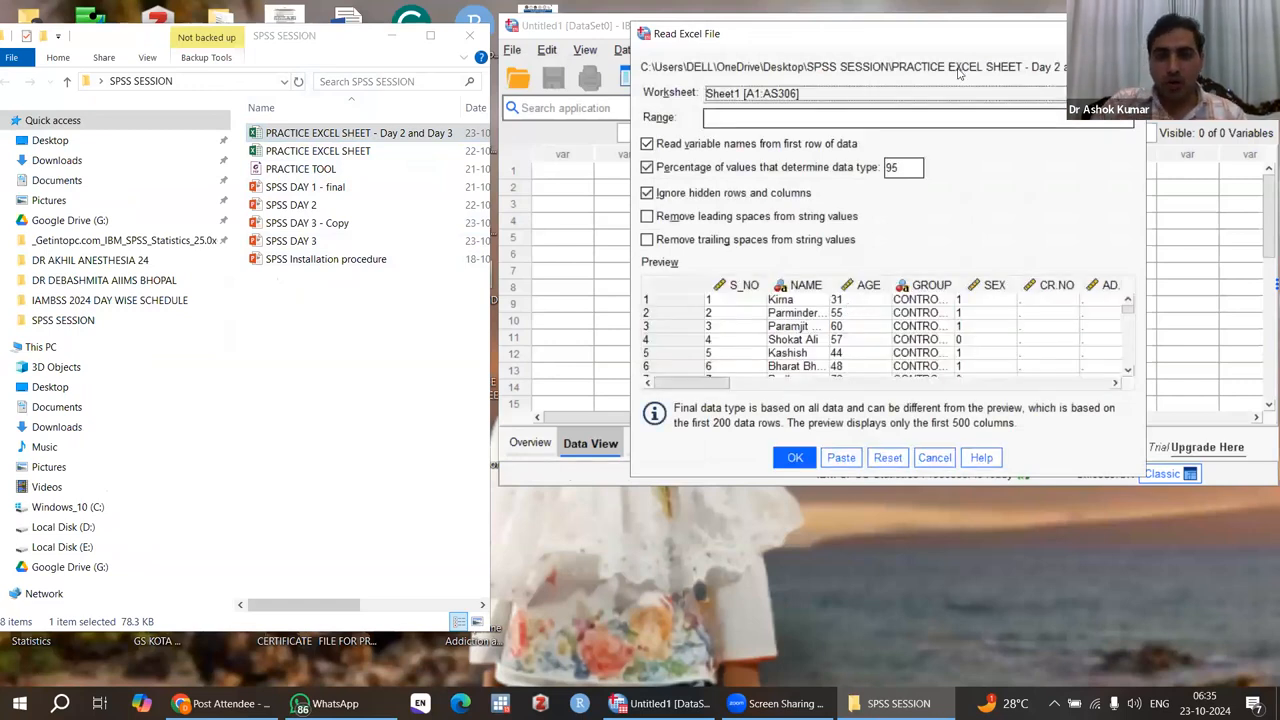
pyautogui.click(1126, 34)
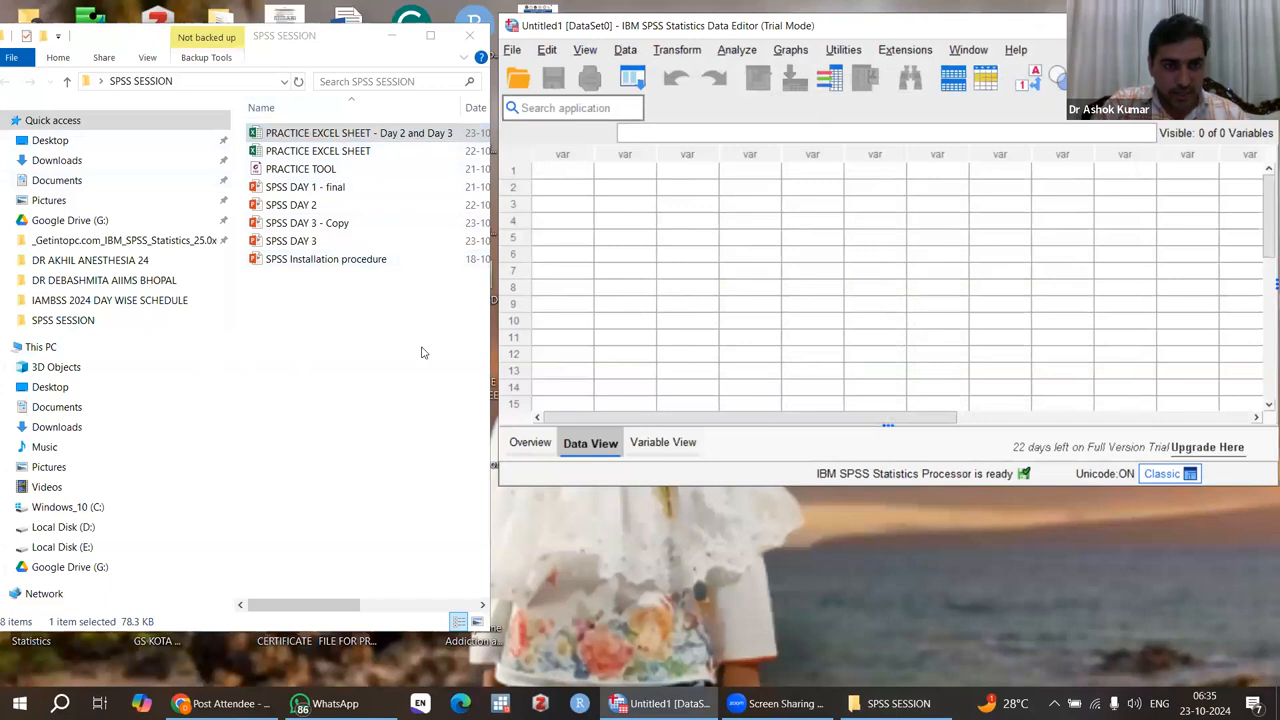
# Step: Import Sheet1 of PRACTICE EXCEL SHEET - Day 2 and Day 3 into SPSS, reading variable names from the first row
pyautogui.moveTo(296, 138); pyautogui.dragTo(850, 298)
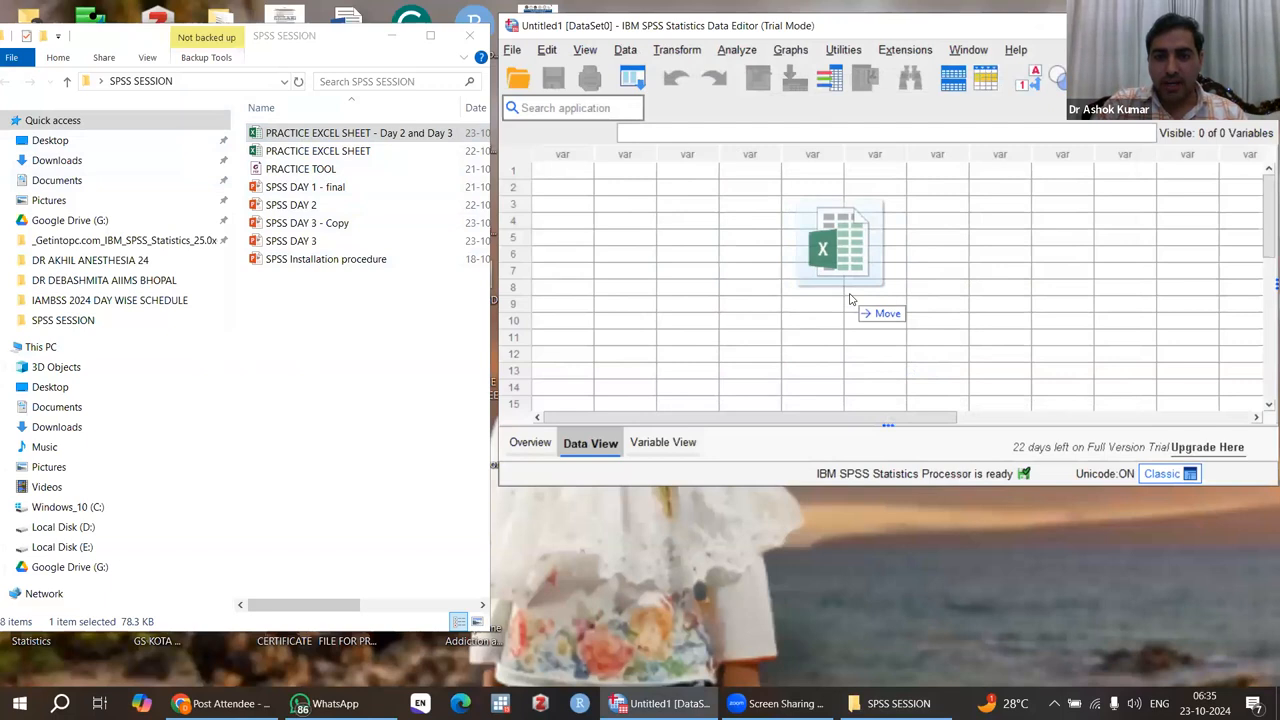
pyautogui.moveTo(850, 298); pyautogui.dragTo(850, 298)
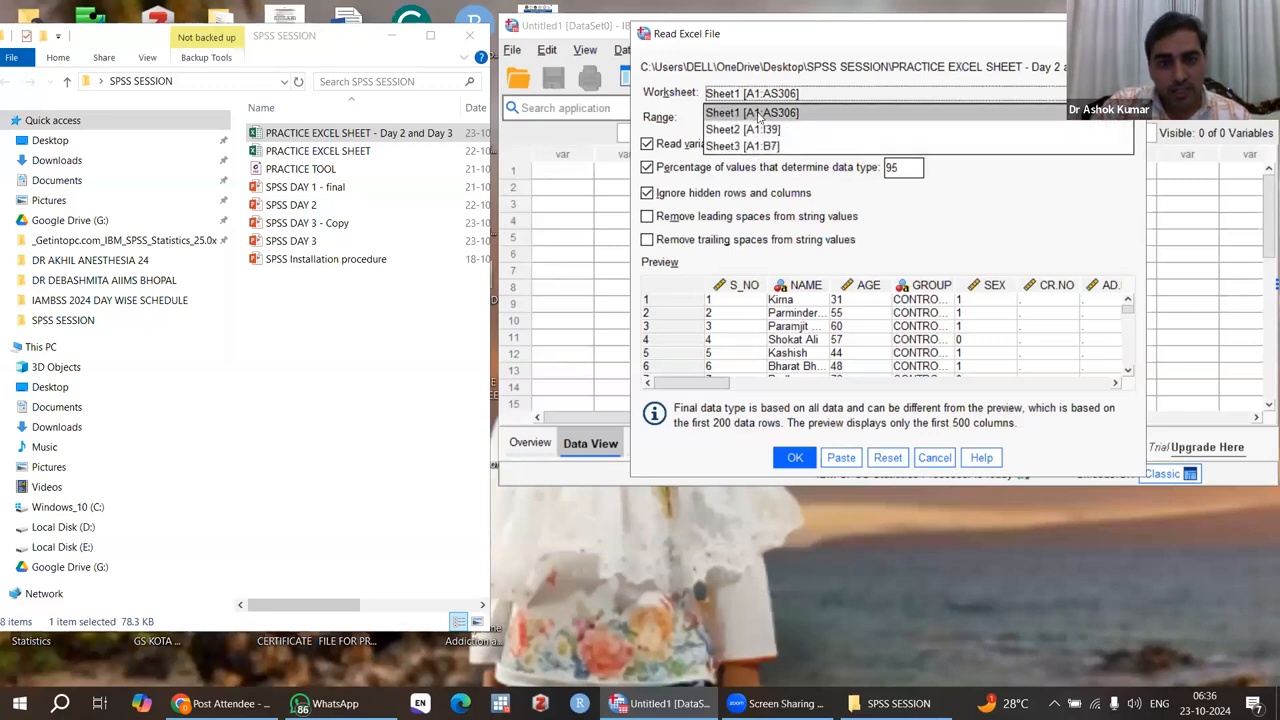
pyautogui.click(757, 113)
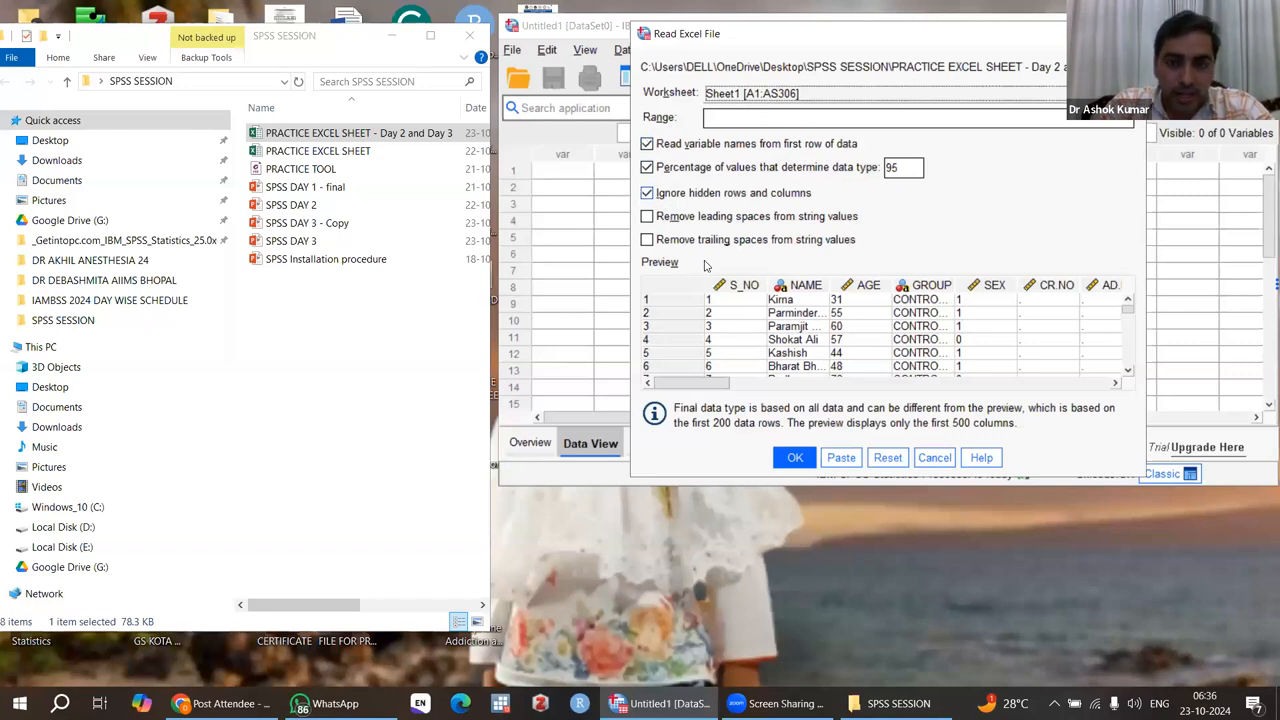
pyautogui.click(800, 457)
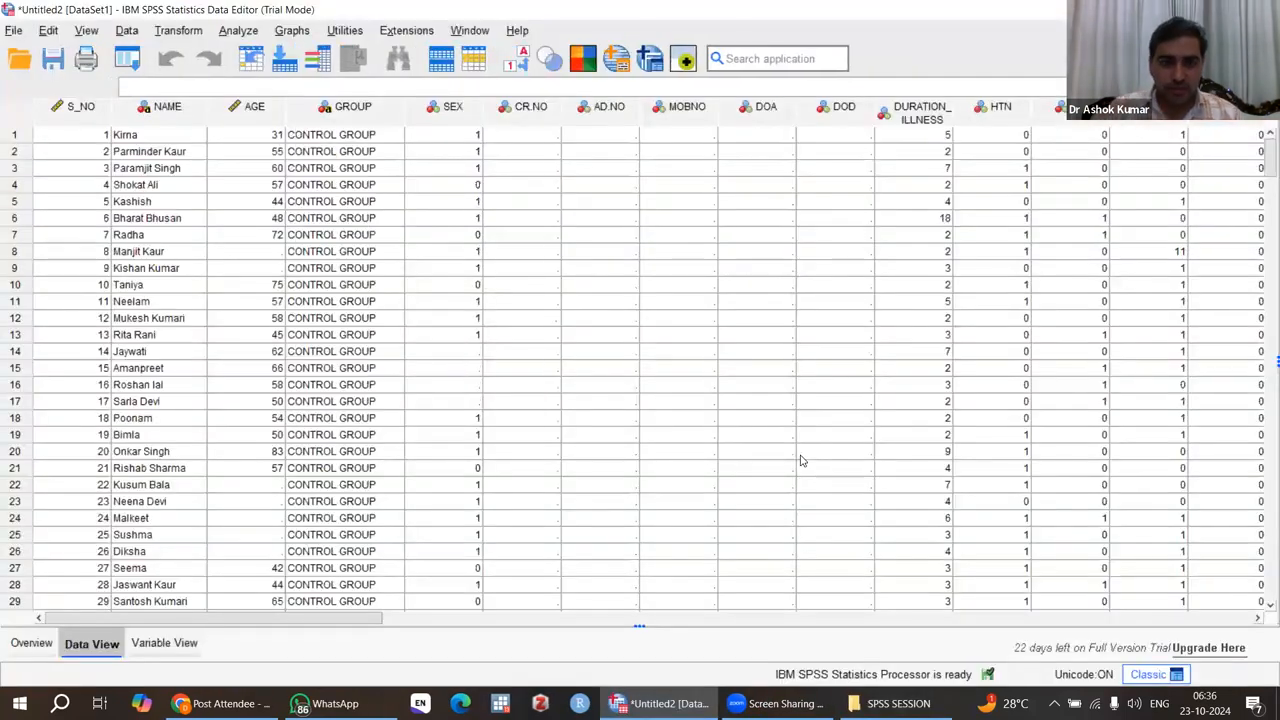
# Step: Look through the imported records in Data View across the control, diet, and diet and yoga groups
pyautogui.scroll(-20, 800, 461)
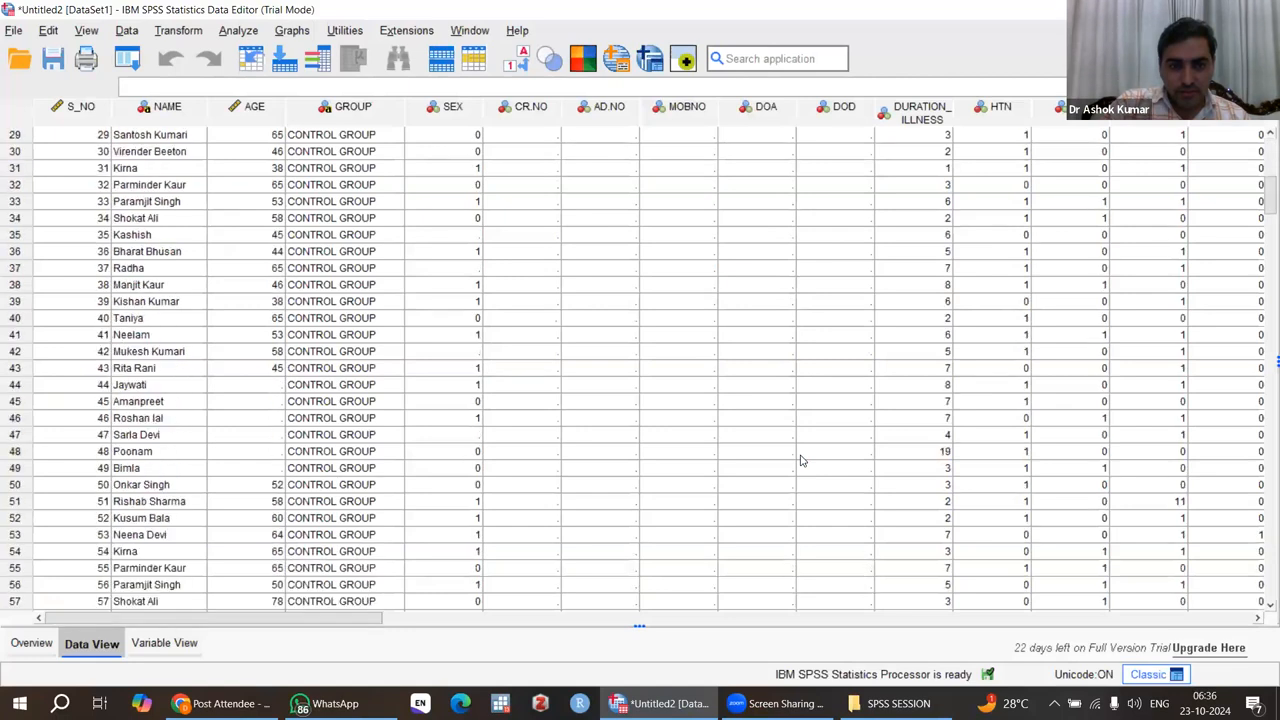
pyautogui.scroll(-20, 800, 461)
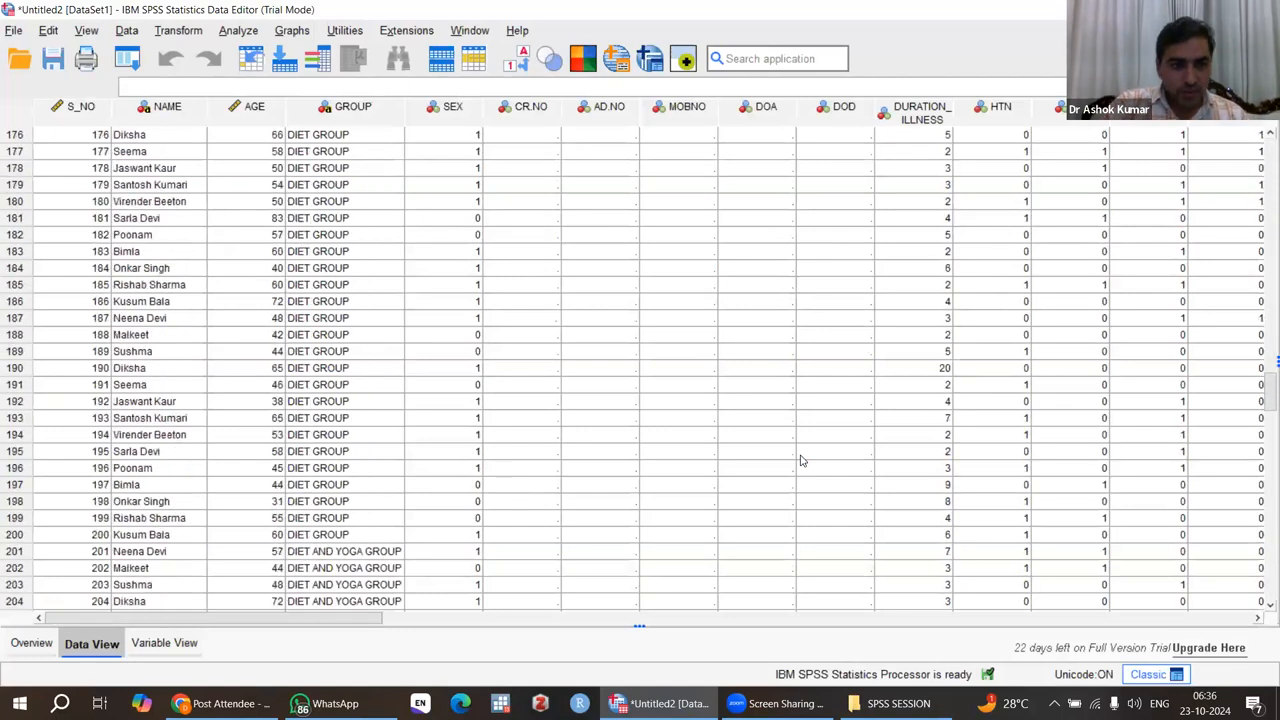
pyautogui.scroll(-20, 800, 461)
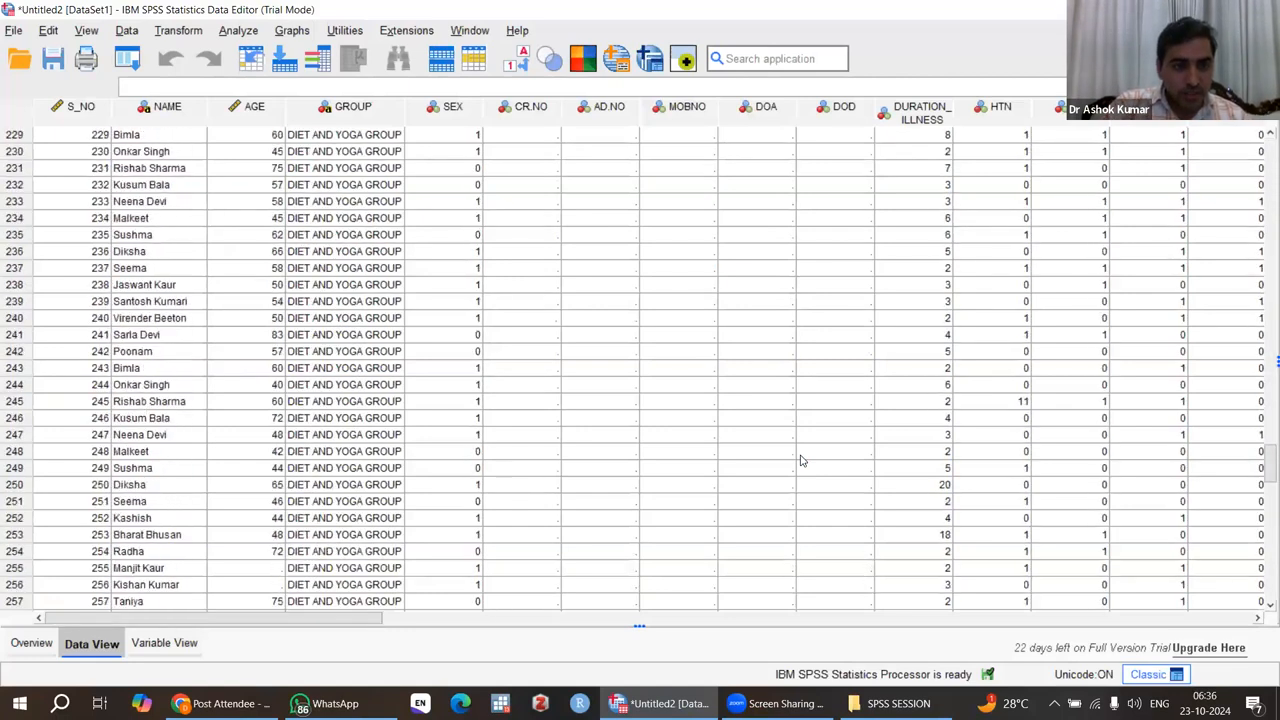
pyautogui.scroll(-7, 800, 461)
pyautogui.scroll(20, 800, 461)
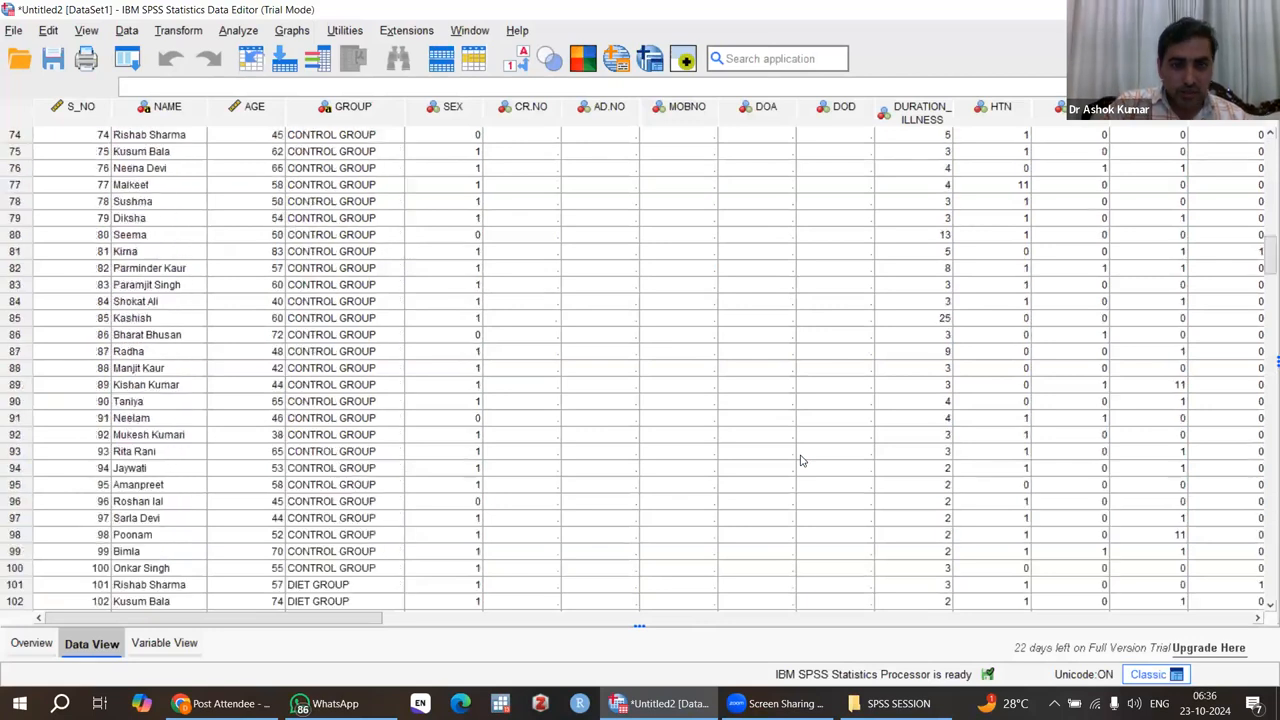
# Step: Review the imported variables across the dataset out to OTHERS and return to S_NO
pyautogui.click(942, 451)
pyautogui.press('Right')
pyautogui.press('Right')
pyautogui.press('Right')
pyautogui.press('Right')
pyautogui.press('Right')
pyautogui.press('Right')
pyautogui.press('Right')
pyautogui.press('Right')
pyautogui.press('Right')
pyautogui.press('Right')
pyautogui.press('Right')
pyautogui.press('Right')
pyautogui.press('Right')
pyautogui.press('Right')
pyautogui.press('Right')
pyautogui.press('Right')
pyautogui.press('Right')
pyautogui.press('Right')
pyautogui.press('Right')
pyautogui.press('Right')
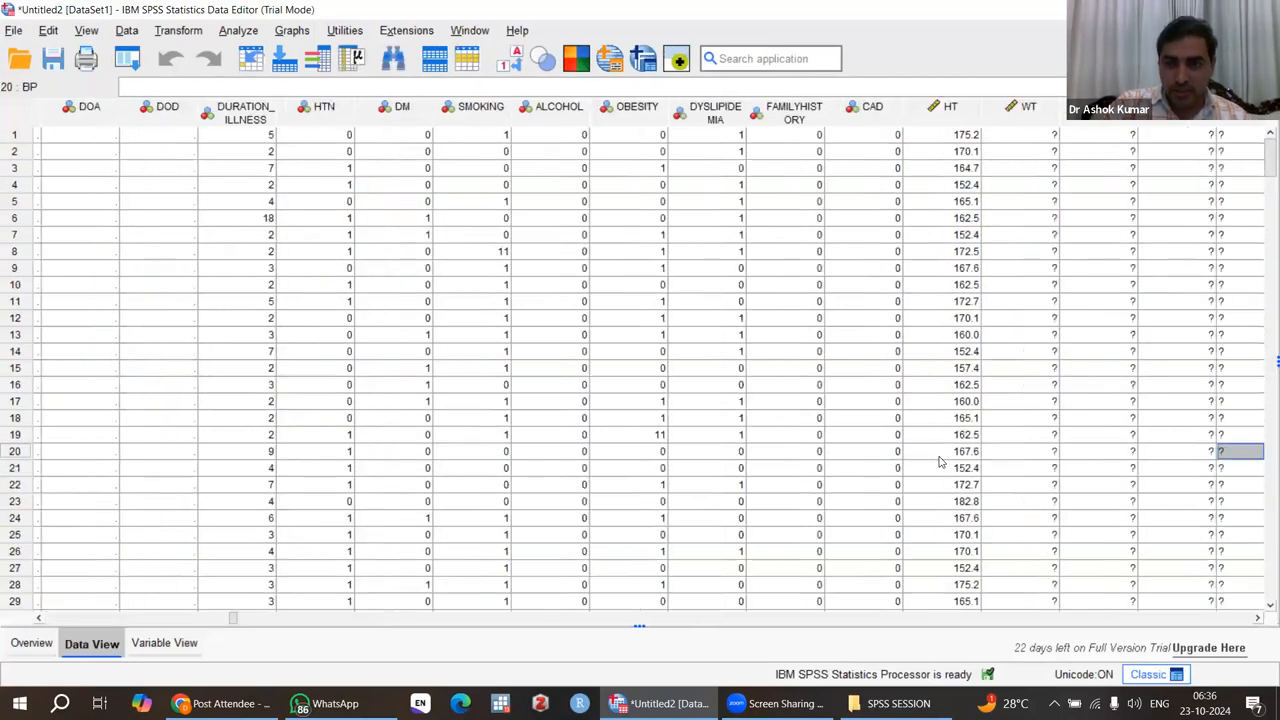
pyautogui.press('Left')
pyautogui.press('Left')
pyautogui.press('Left')
pyautogui.press('Left')
pyautogui.press('Left')
pyautogui.press('Left')
pyautogui.press('Left')
pyautogui.press('Left')
pyautogui.press('Left')
pyautogui.press('Left')
pyautogui.press('Left')
pyautogui.press('Left')
pyautogui.press('Left')
pyautogui.press('Left')
pyautogui.press('Left')
pyautogui.press('Left')
pyautogui.press('Left')
pyautogui.press('Left')
pyautogui.press('Left')
pyautogui.press('Left')
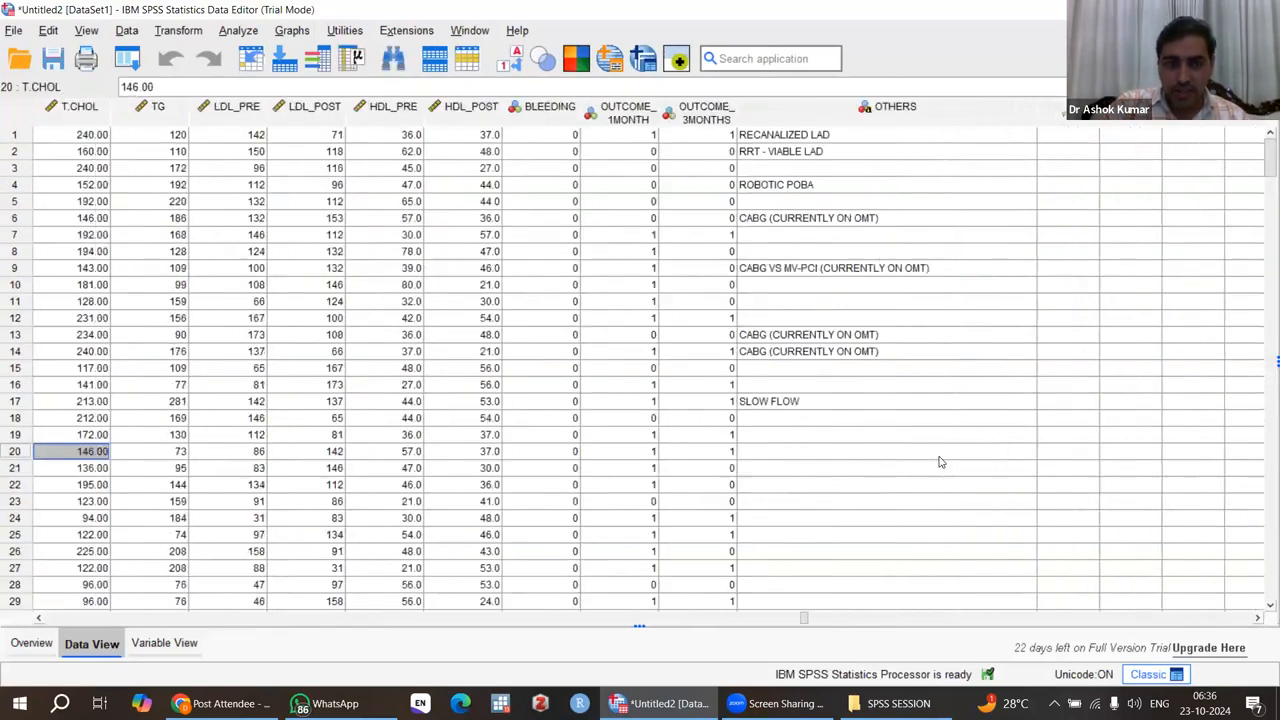
pyautogui.press('Left')
pyautogui.press('Left')
pyautogui.press('Left')
pyautogui.press('Left')
pyautogui.press('Left')
pyautogui.press('Left')
pyautogui.press('Left')
pyautogui.press('Left')
pyautogui.press('Left')
pyautogui.press('Left')
pyautogui.press('Left')
pyautogui.press('Left')
pyautogui.press('Left')
pyautogui.press('Left')
pyautogui.press('Left')
pyautogui.press('Left')
pyautogui.press('Left')
pyautogui.press('Left')
pyautogui.press('Left')
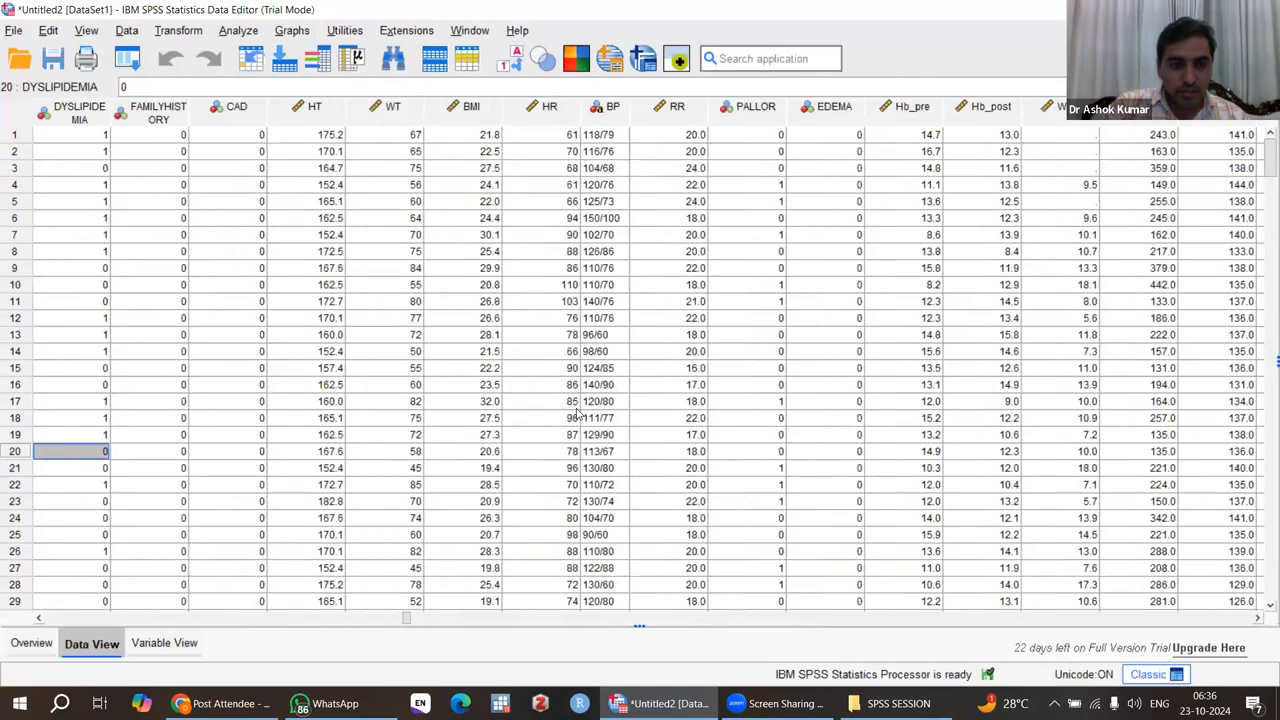
# Step: Go down to the end of the imported dataset and check the rows below the last patient record
pyautogui.scroll(-20, 576, 414)
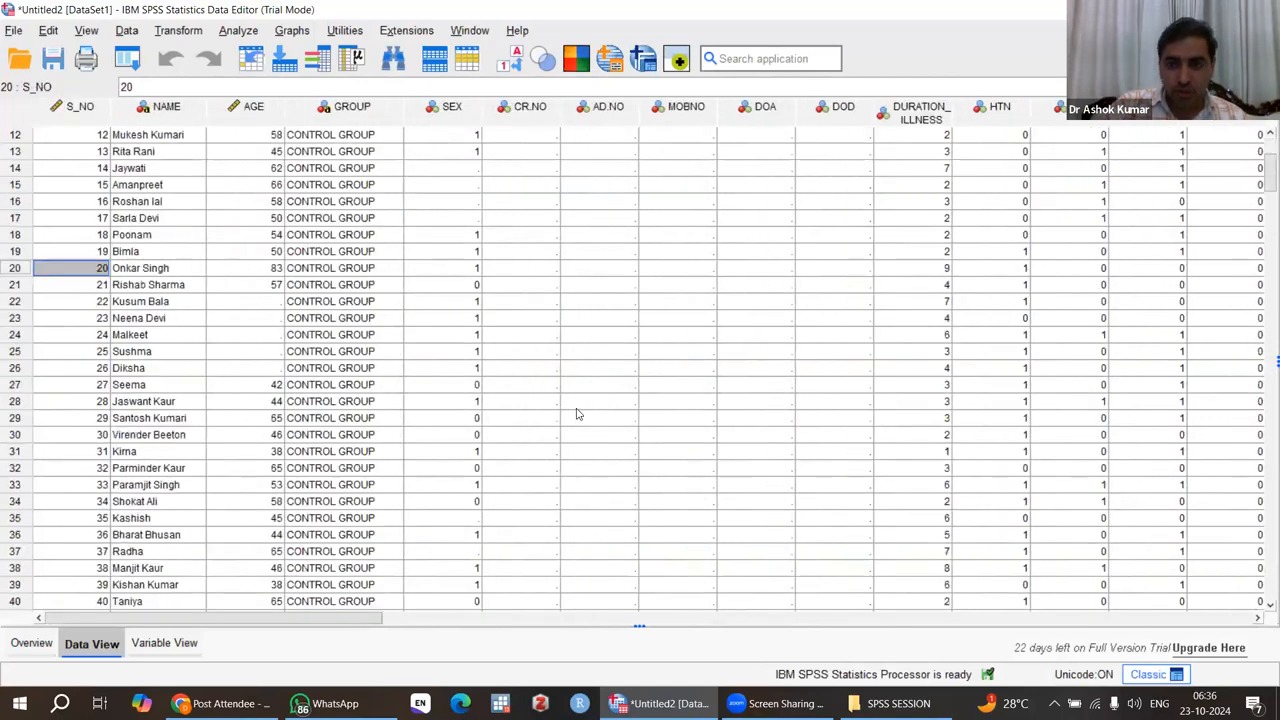
pyautogui.scroll(-20, 576, 414)
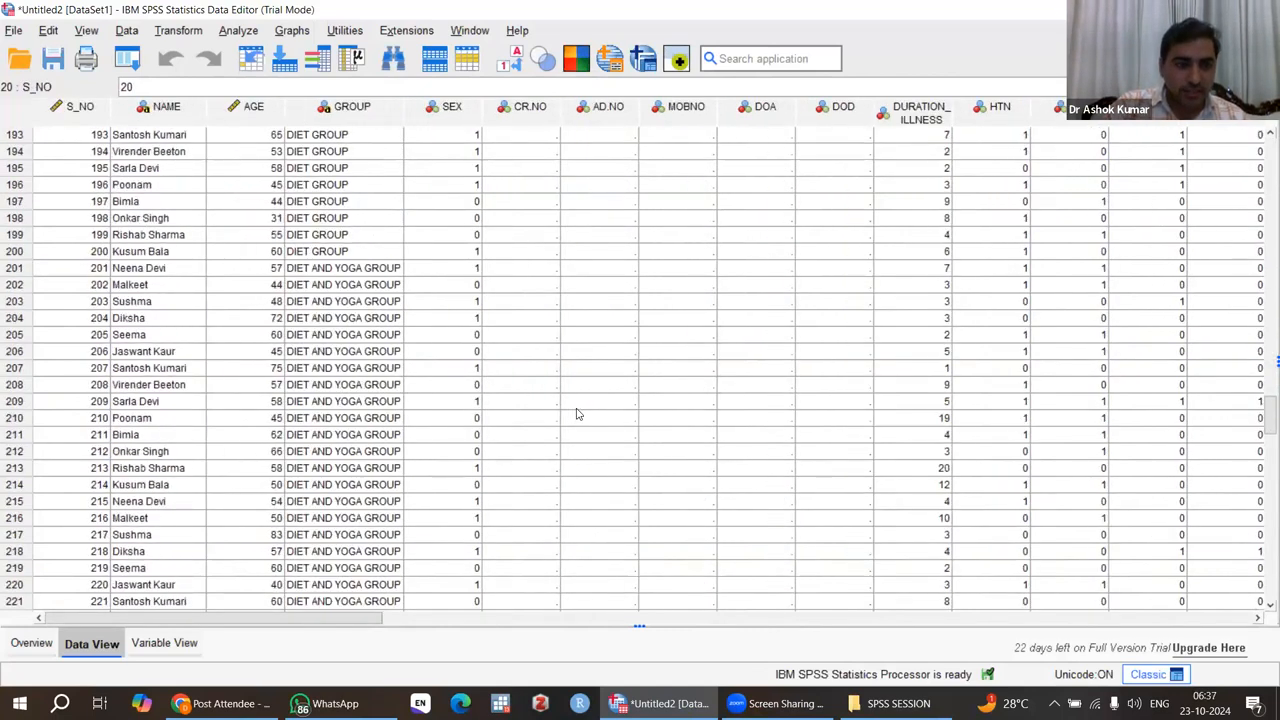
pyautogui.scroll(-10, 576, 414)
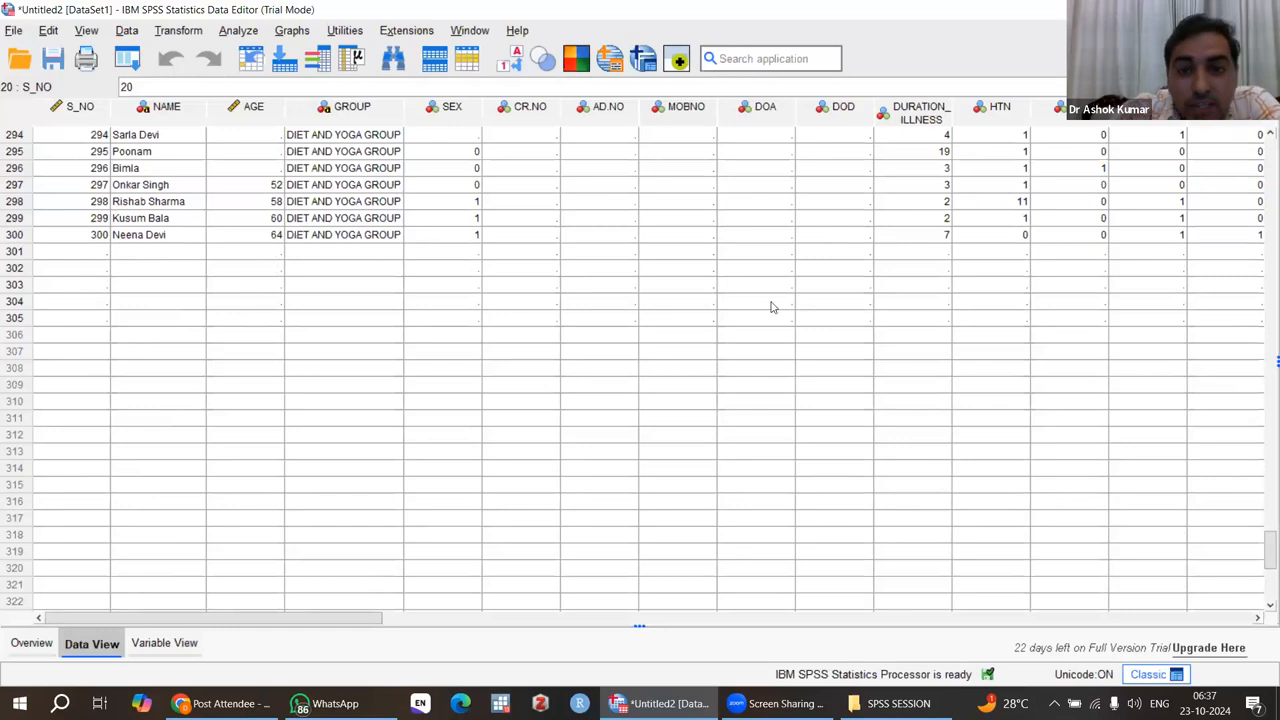
pyautogui.click(868, 483)
pyautogui.scroll(-20, 868, 483)
pyautogui.scroll(8, 867, 482)
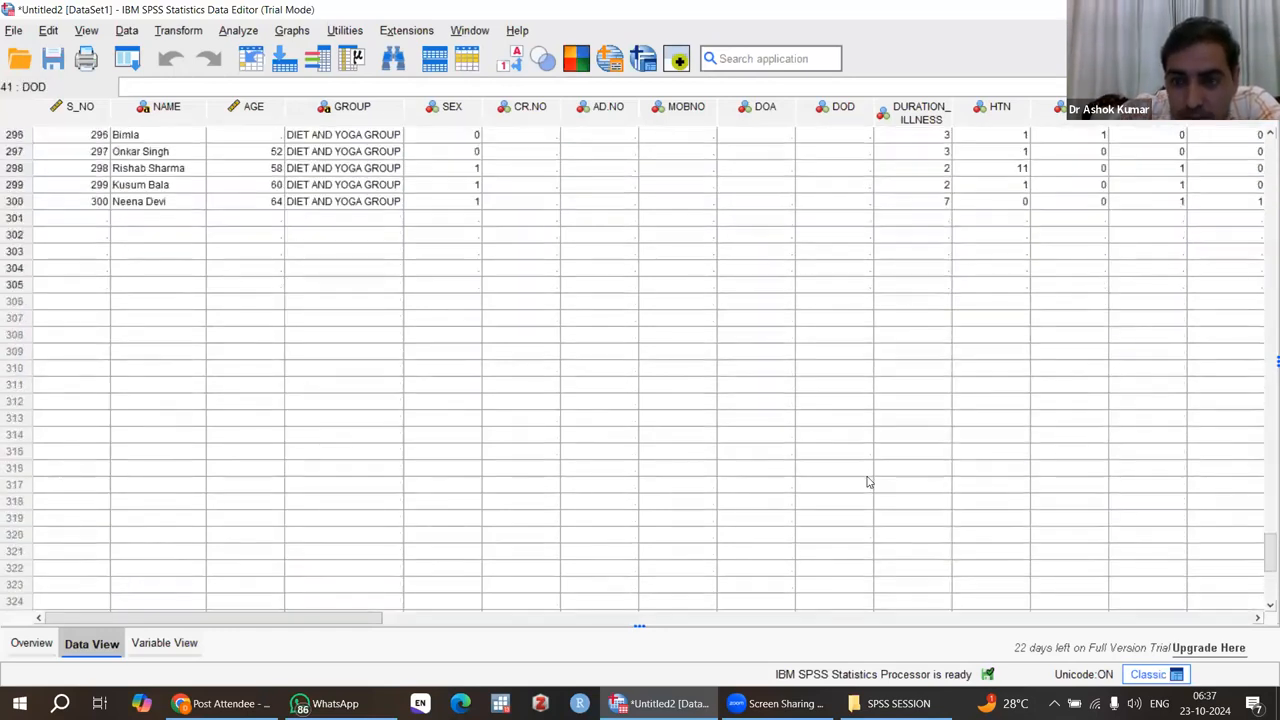
# Step: Inspect the blank rows after the last patient record across the variables out to Hb_post and return to S_NO
pyautogui.press('Right')
pyautogui.press('Right')
pyautogui.press('Right')
pyautogui.press('Right')
pyautogui.scroll(-20, 957, 427)
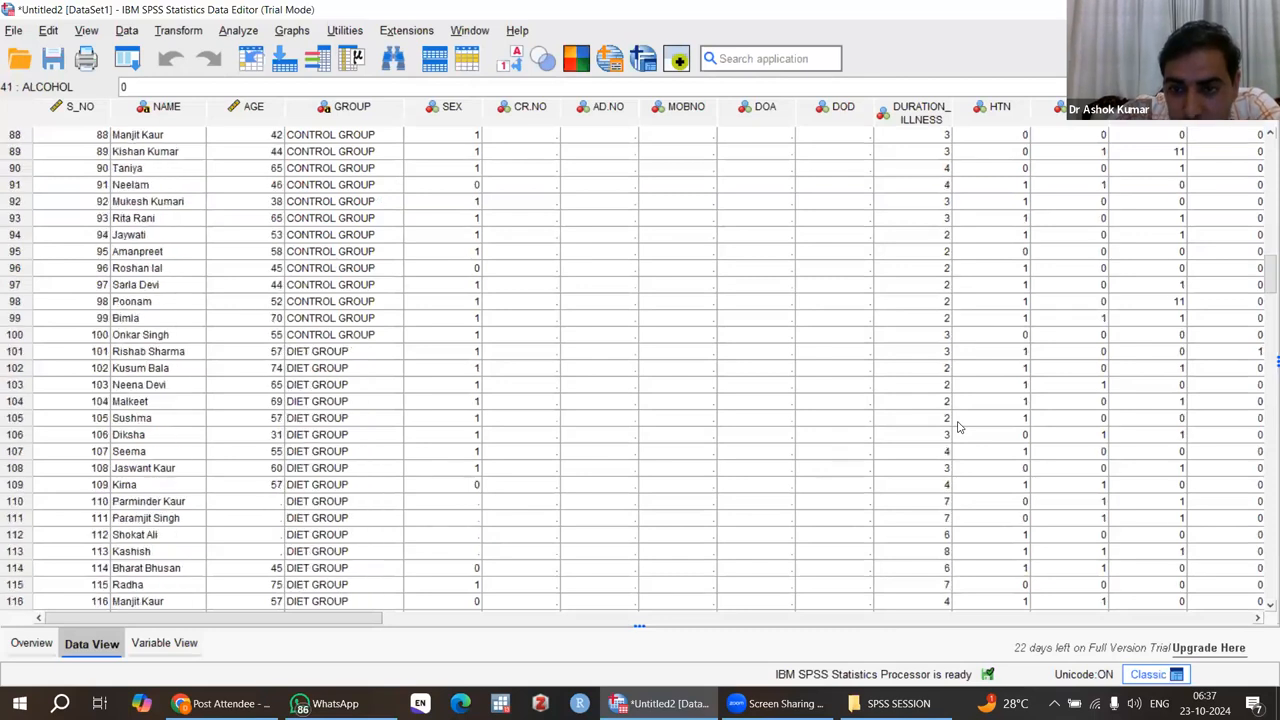
pyautogui.scroll(-20, 957, 427)
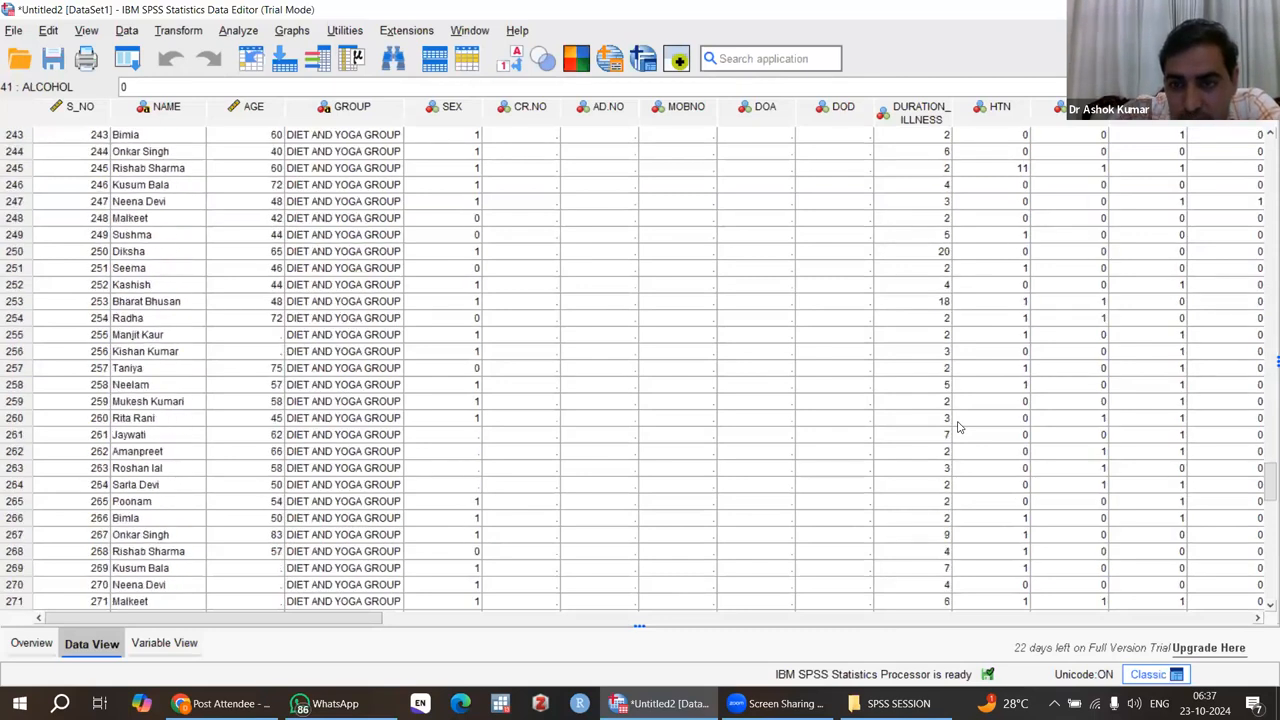
pyautogui.click(957, 427)
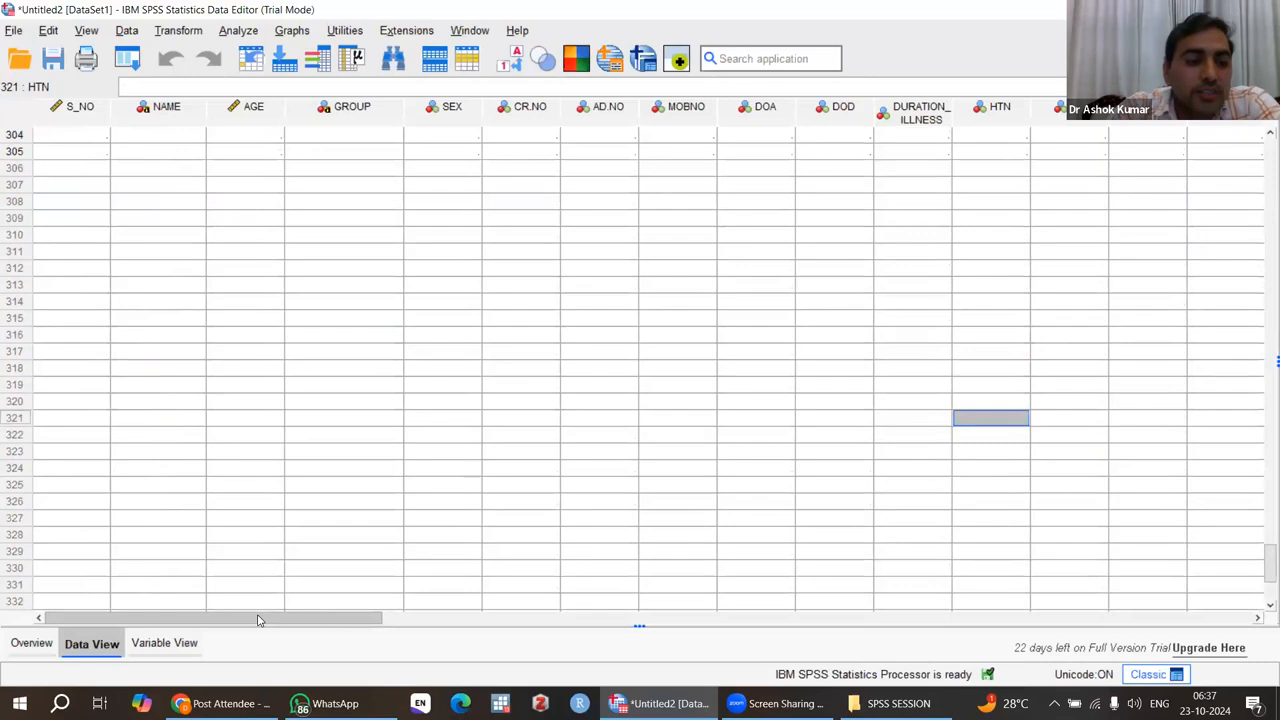
pyautogui.moveTo(240, 622); pyautogui.dragTo(588, 622)
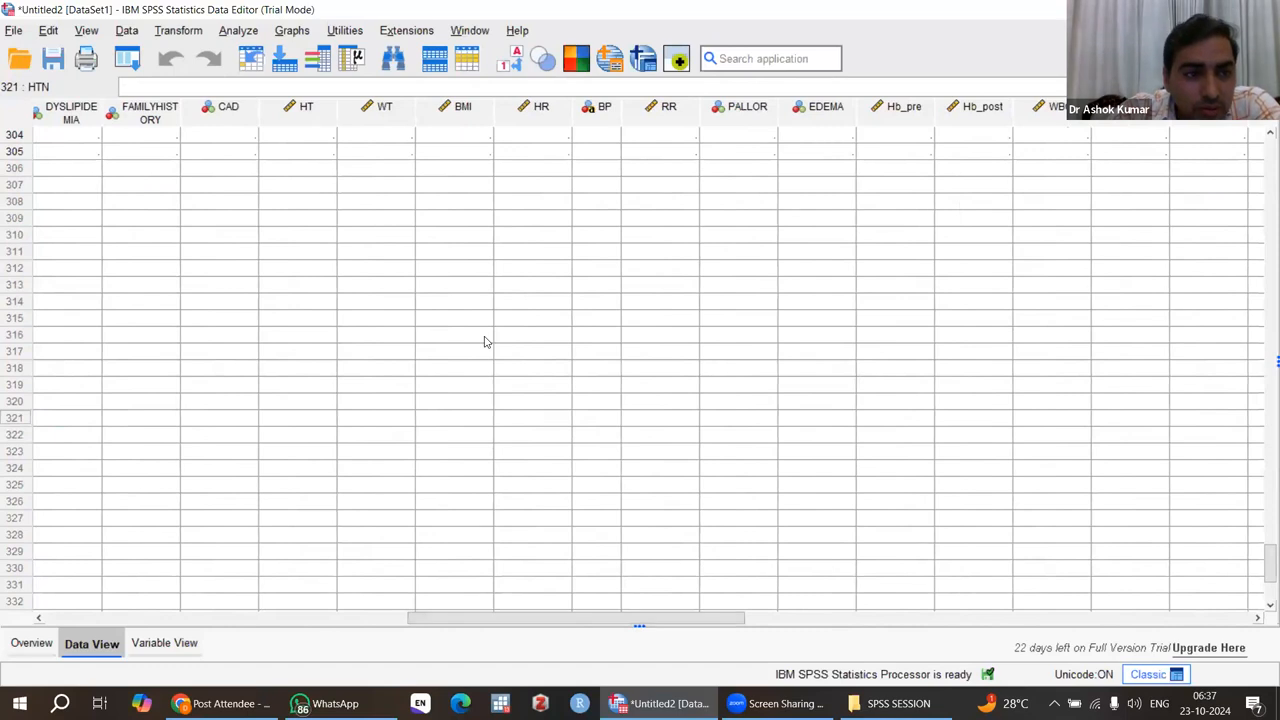
pyautogui.scroll(3, 484, 342)
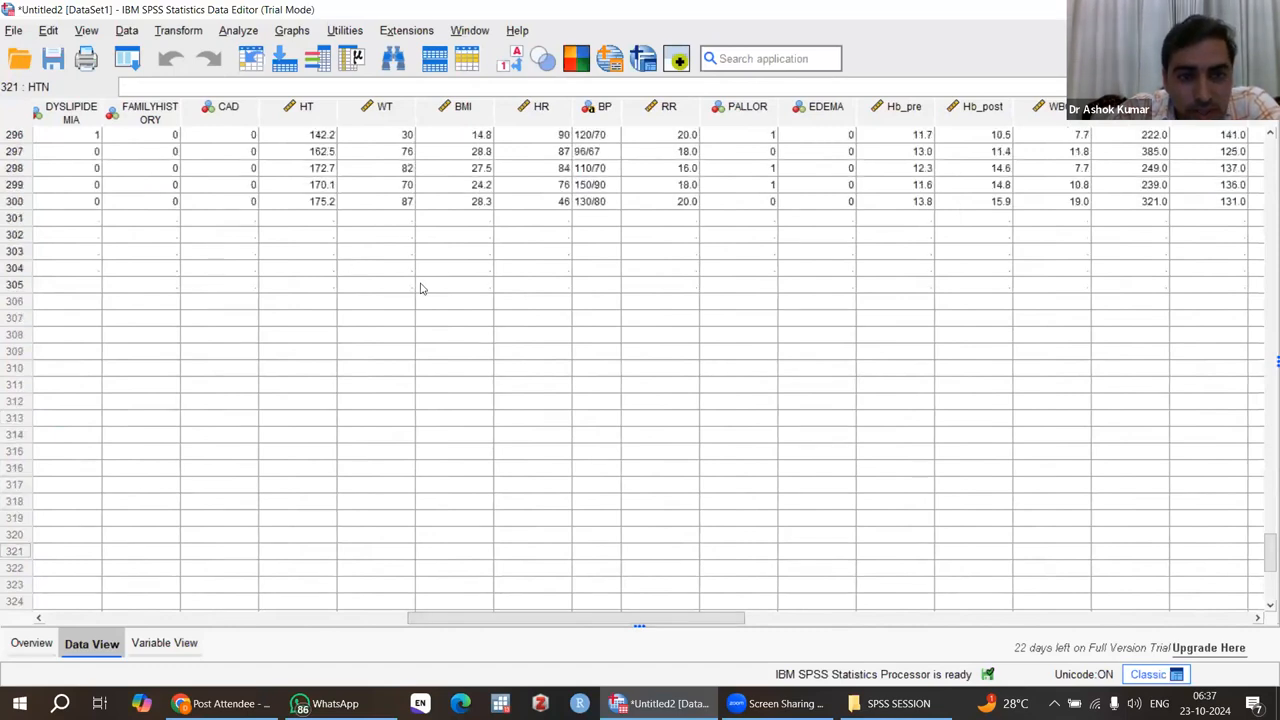
pyautogui.moveTo(585, 624); pyautogui.dragTo(71, 627)
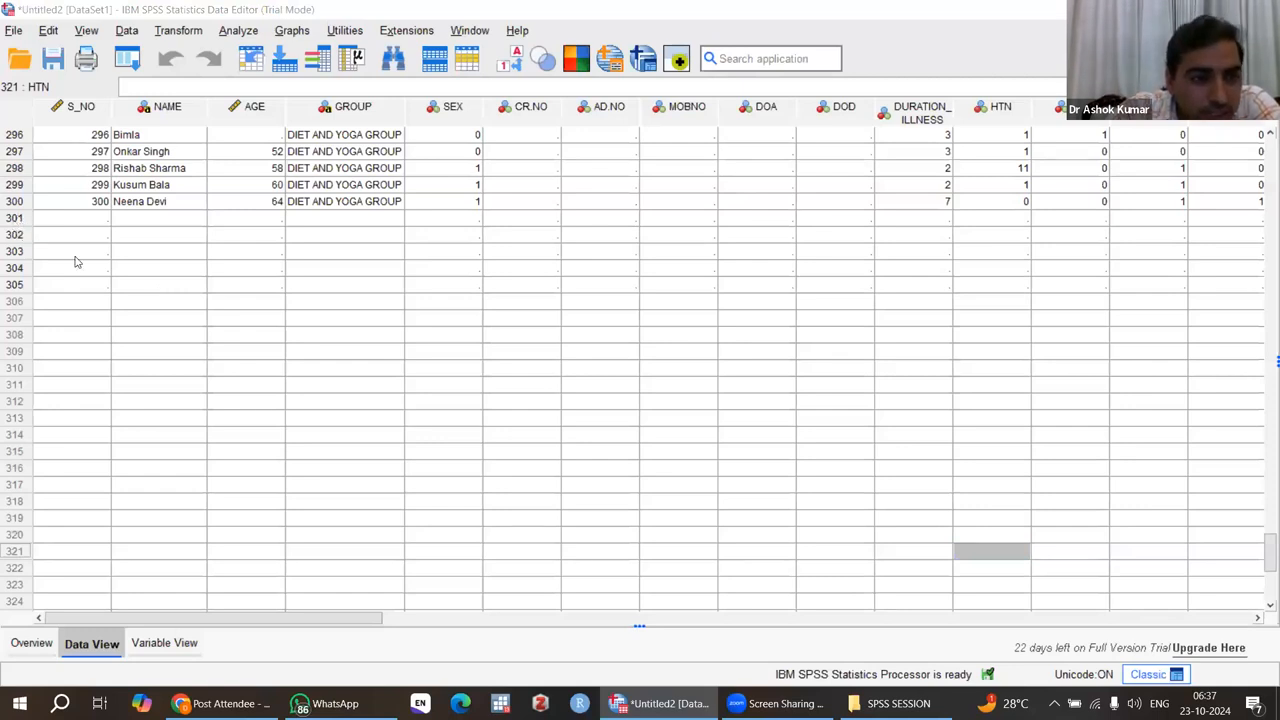
pyautogui.click(100, 218)
pyautogui.click(136, 220)
pyautogui.click(225, 219)
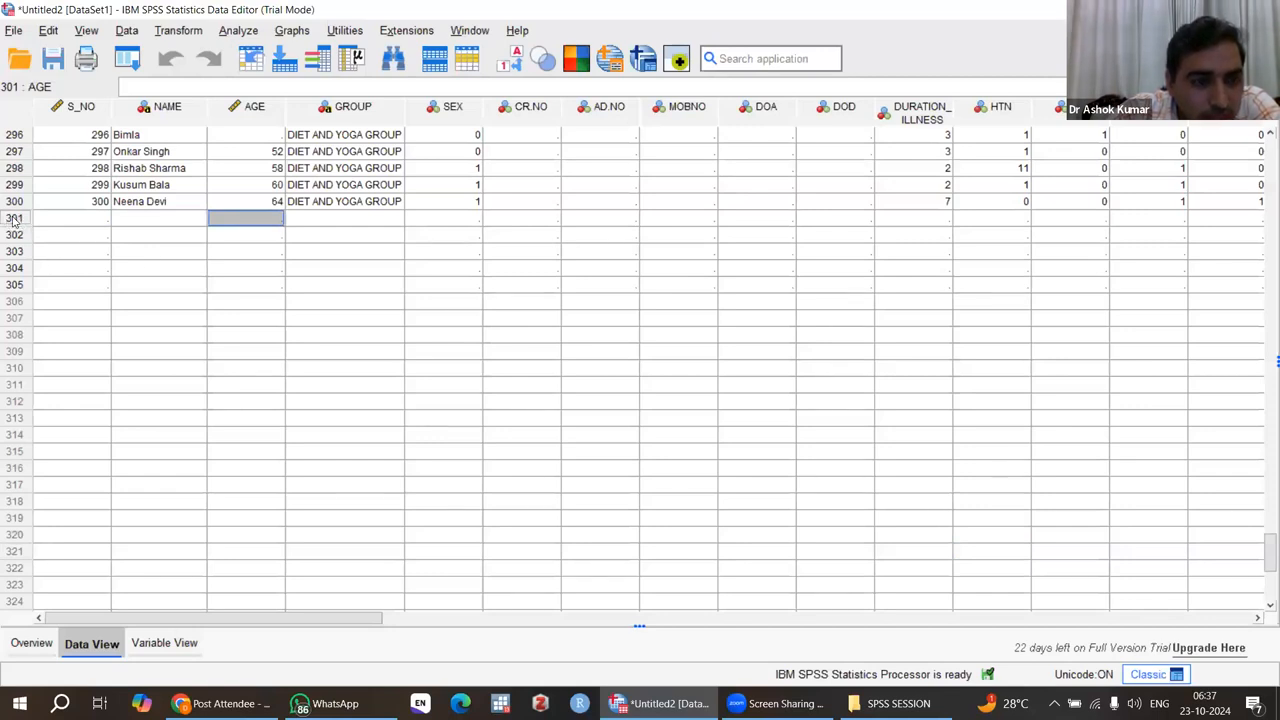
pyautogui.click(14, 219)
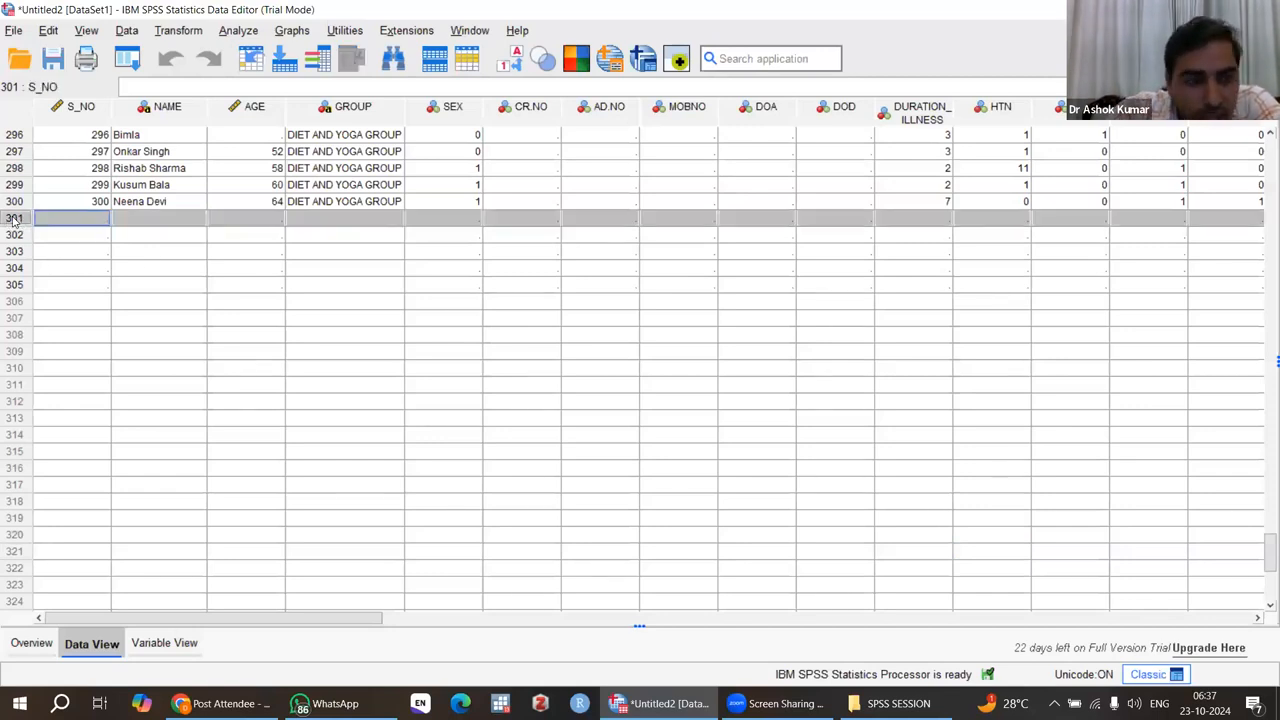
pyautogui.hotkey('shift', 'Down')
pyautogui.hotkey('shift', 'Down')
pyautogui.hotkey('shift', 'Down')
pyautogui.hotkey('shift', 'Down')
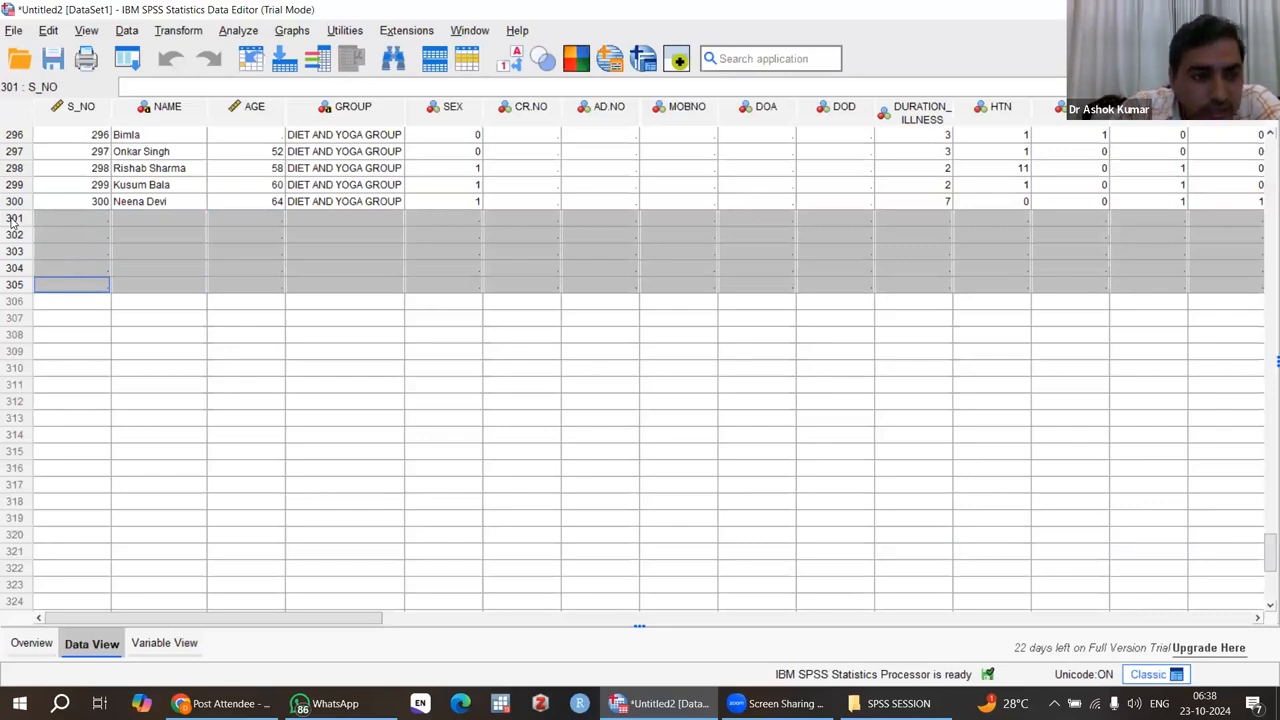
pyautogui.click(12, 220)
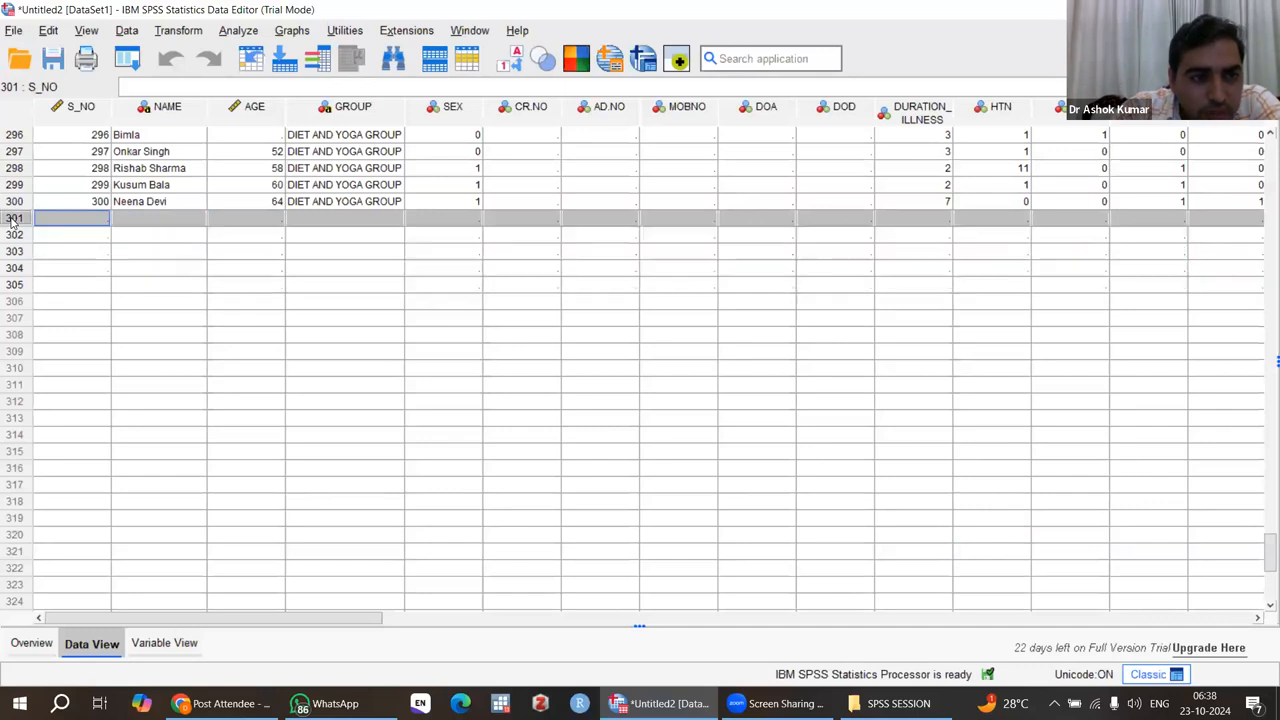
pyautogui.rightClick(12, 220)
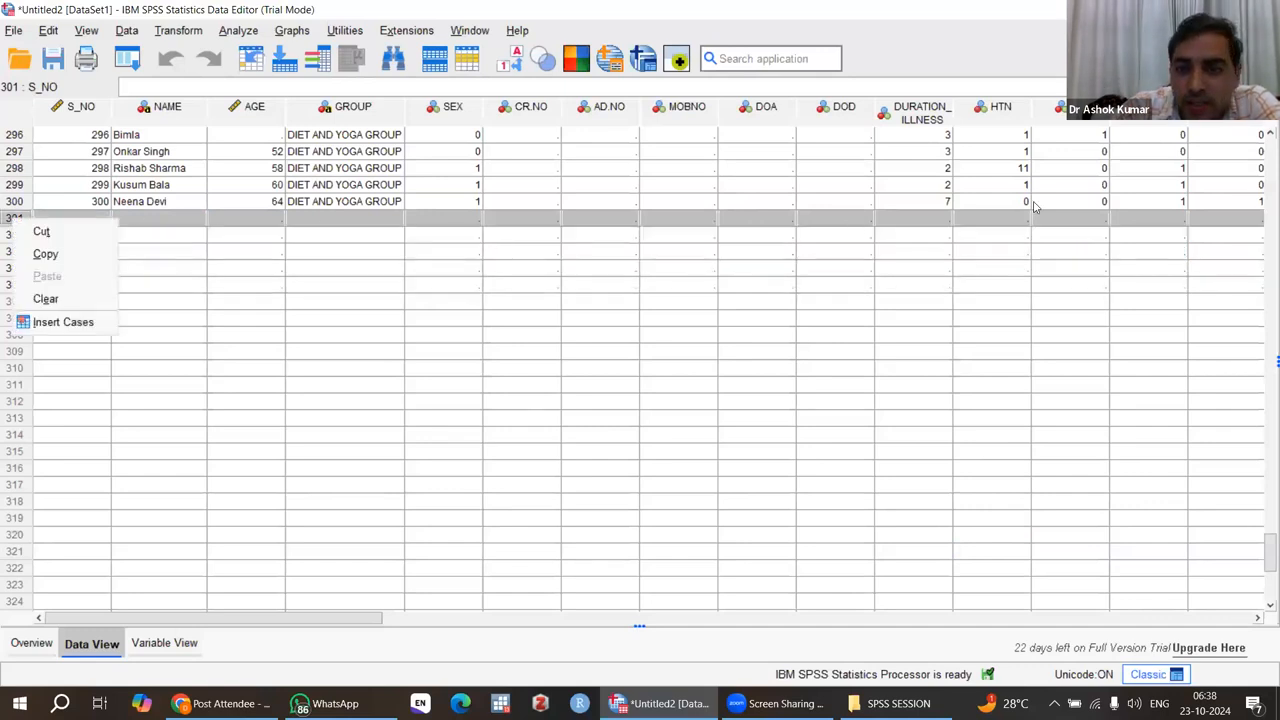
pyautogui.click(753, 285)
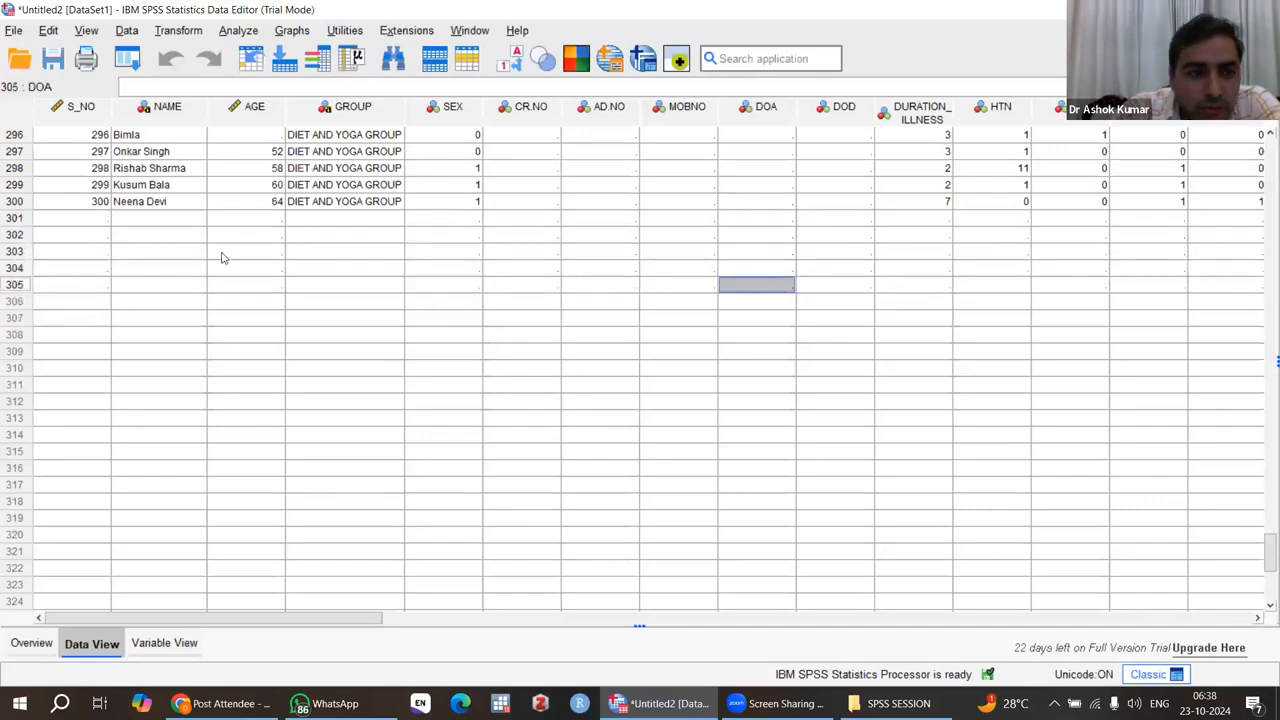
# Step: Clear the blank cases in rows 301 to 305 below the last patient record
pyautogui.click(14, 219)
pyautogui.hotkey('shift', 'Down')
pyautogui.hotkey('shift', 'Down')
pyautogui.hotkey('shift', 'Down')
pyautogui.hotkey('shift', 'Down')
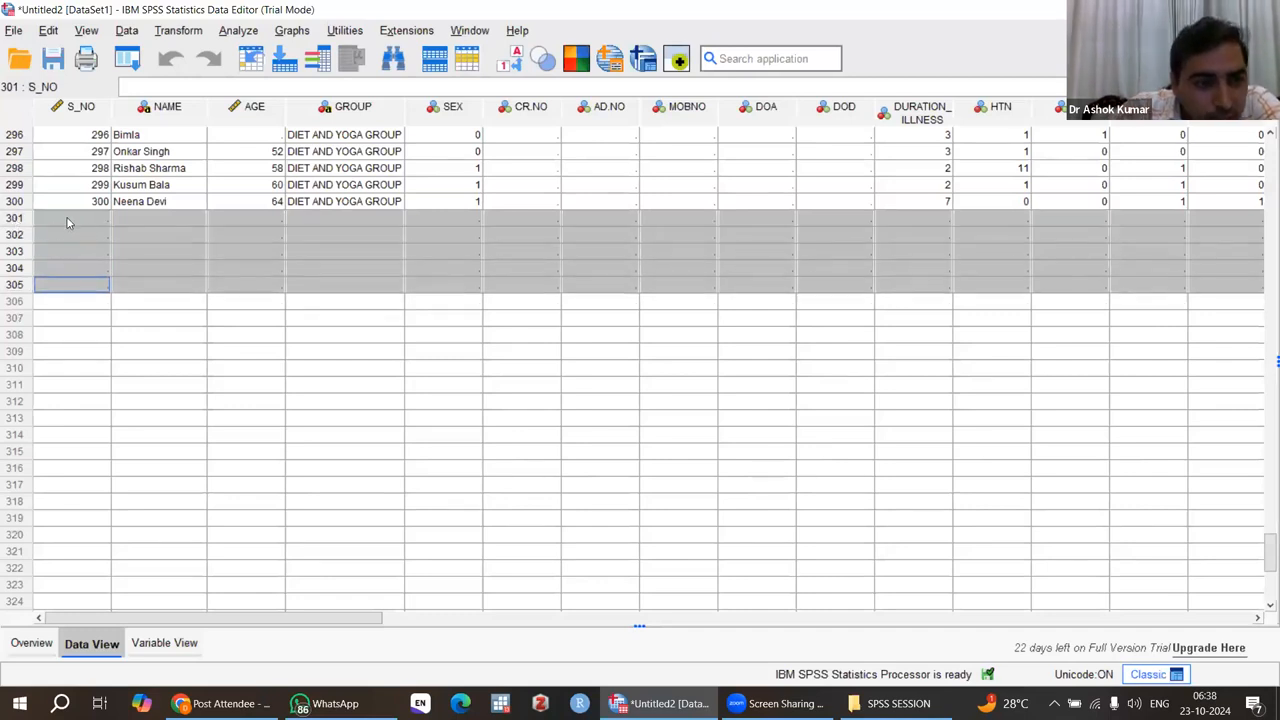
pyautogui.rightClick(151, 228)
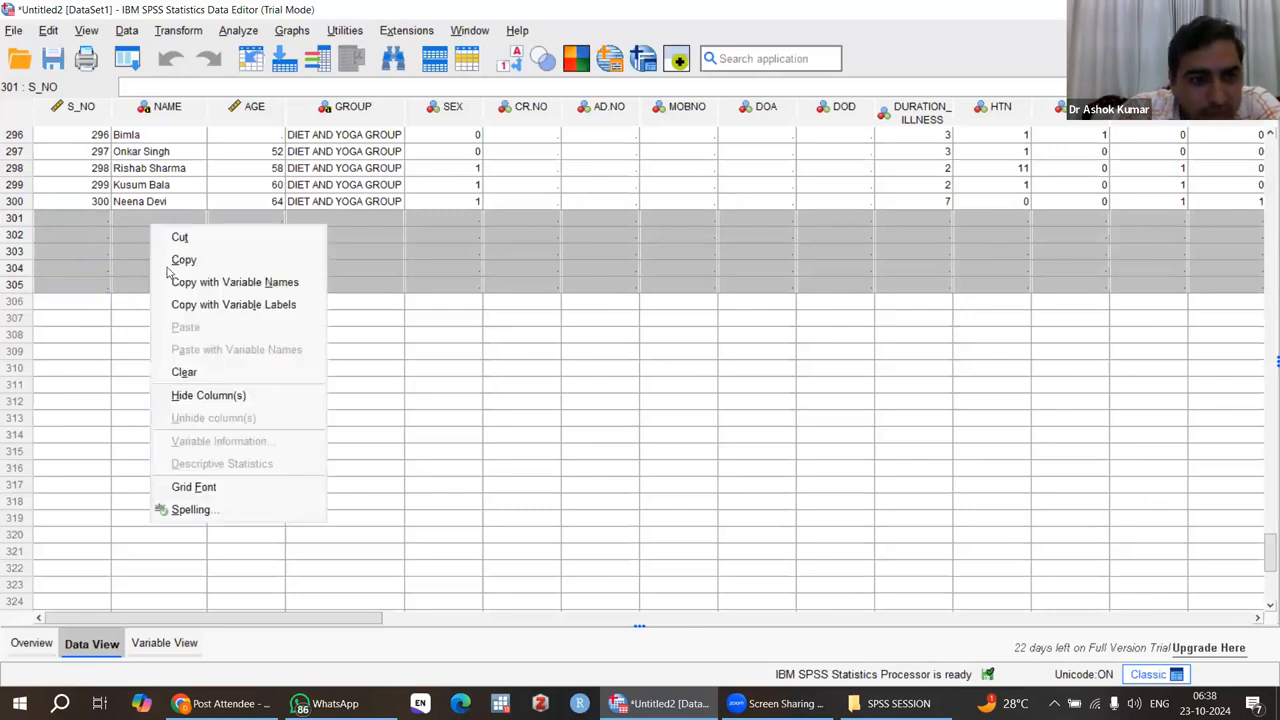
pyautogui.click(185, 373)
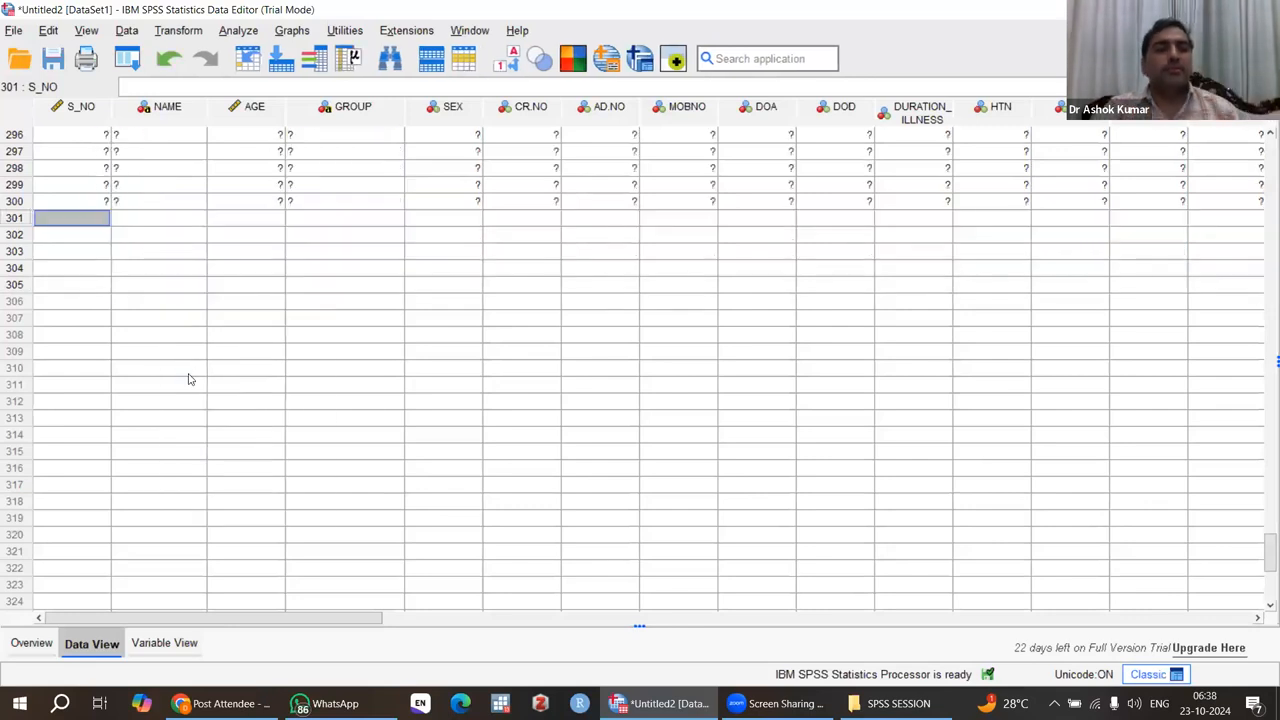
# Step: Look through the cases from the first record and check the SEX codes against the patient names in the control group
pyautogui.scroll(20, 623, 286)
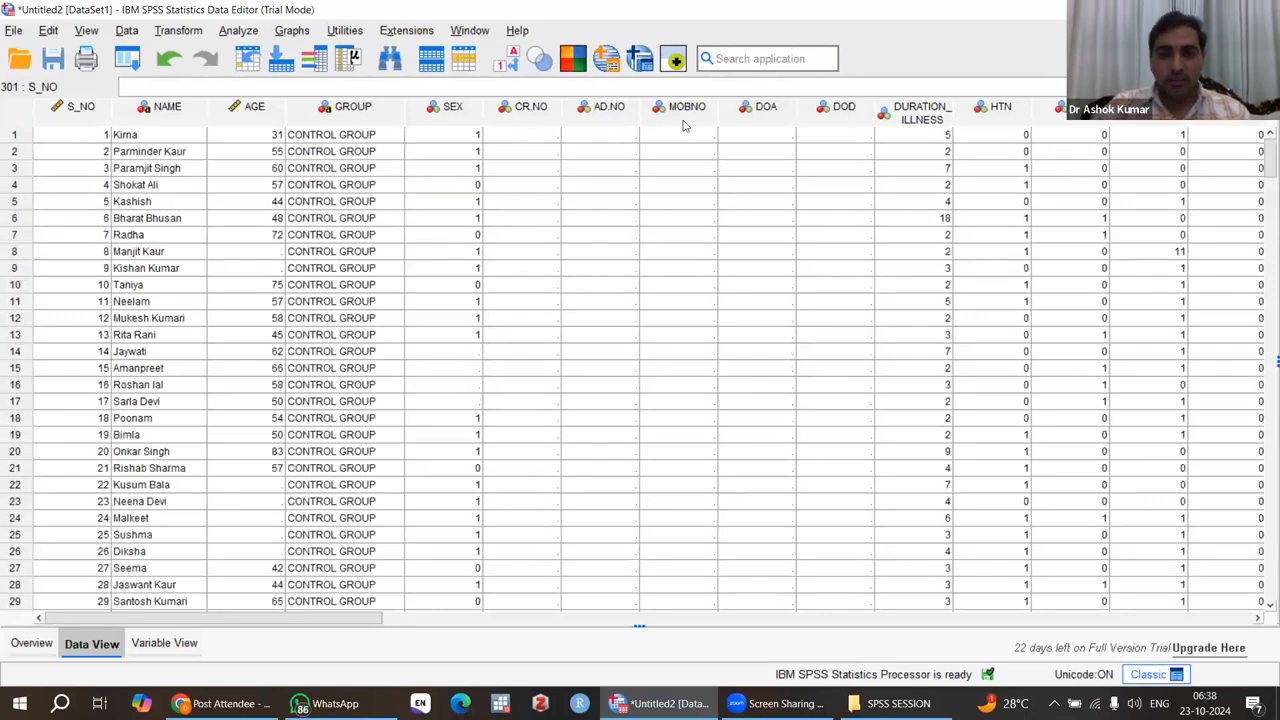
pyautogui.scroll(-20, 728, 318)
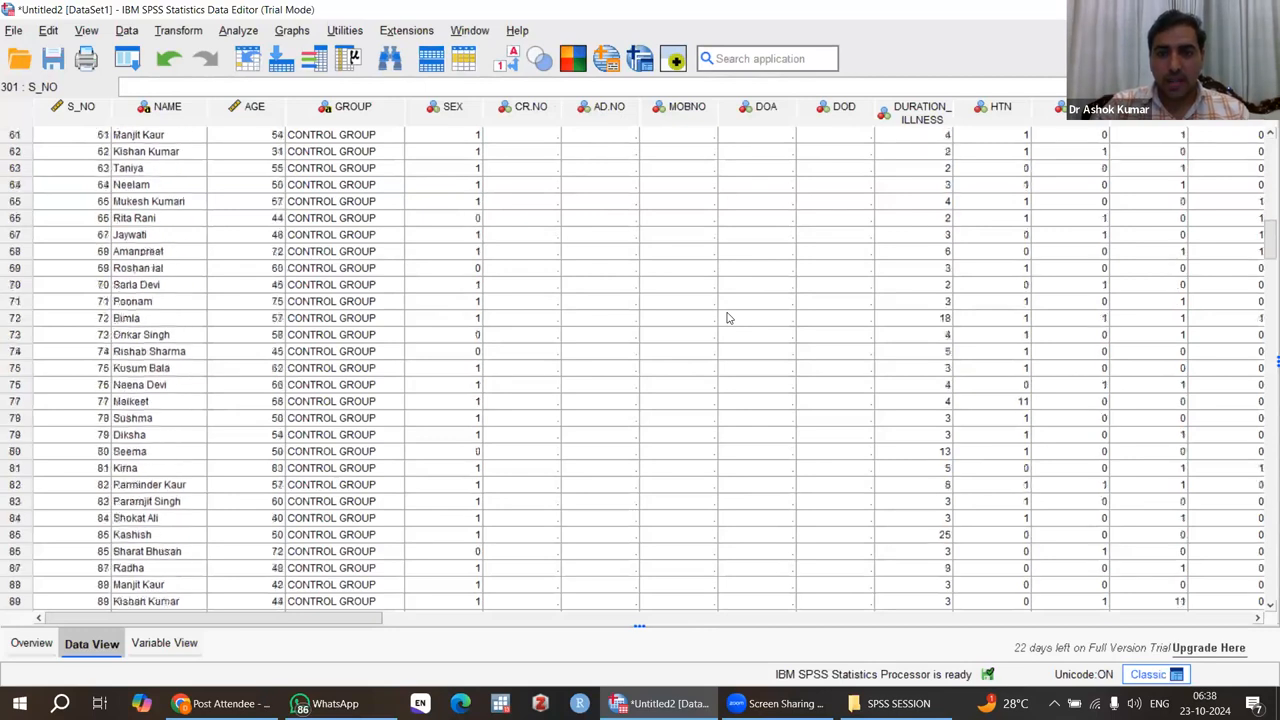
pyautogui.scroll(20, 728, 318)
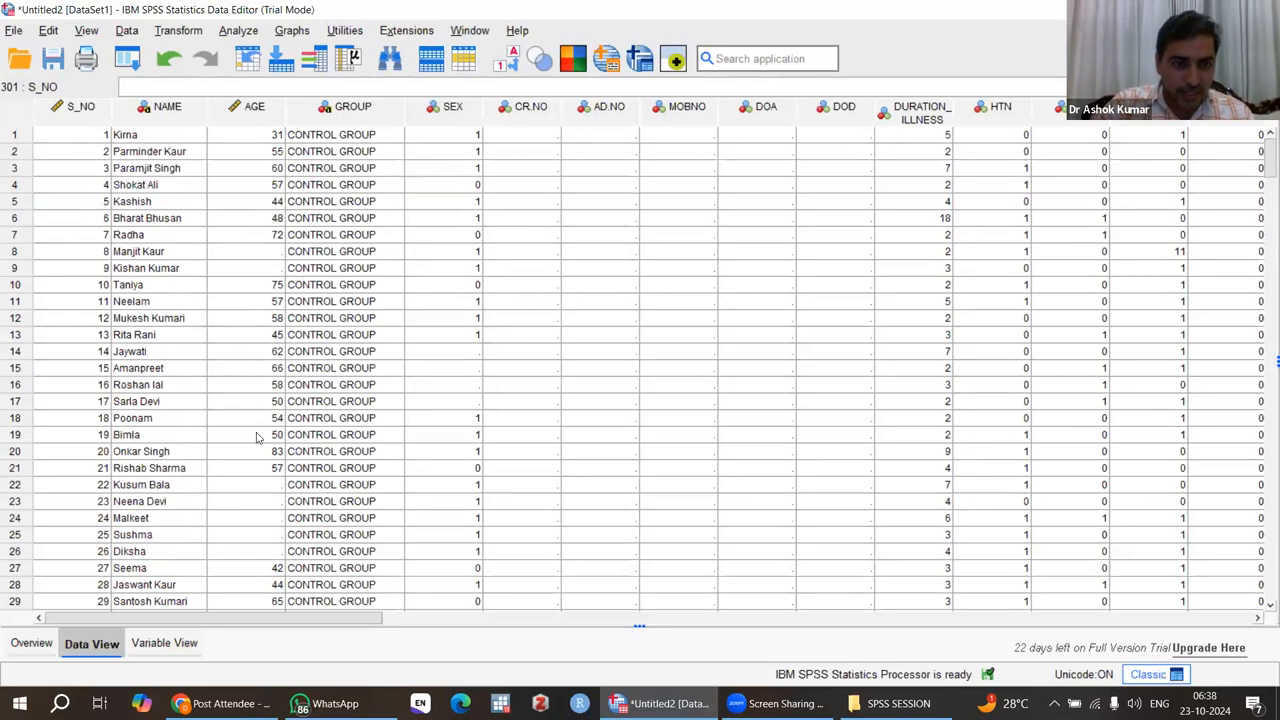
pyautogui.scroll(-20, 256, 437)
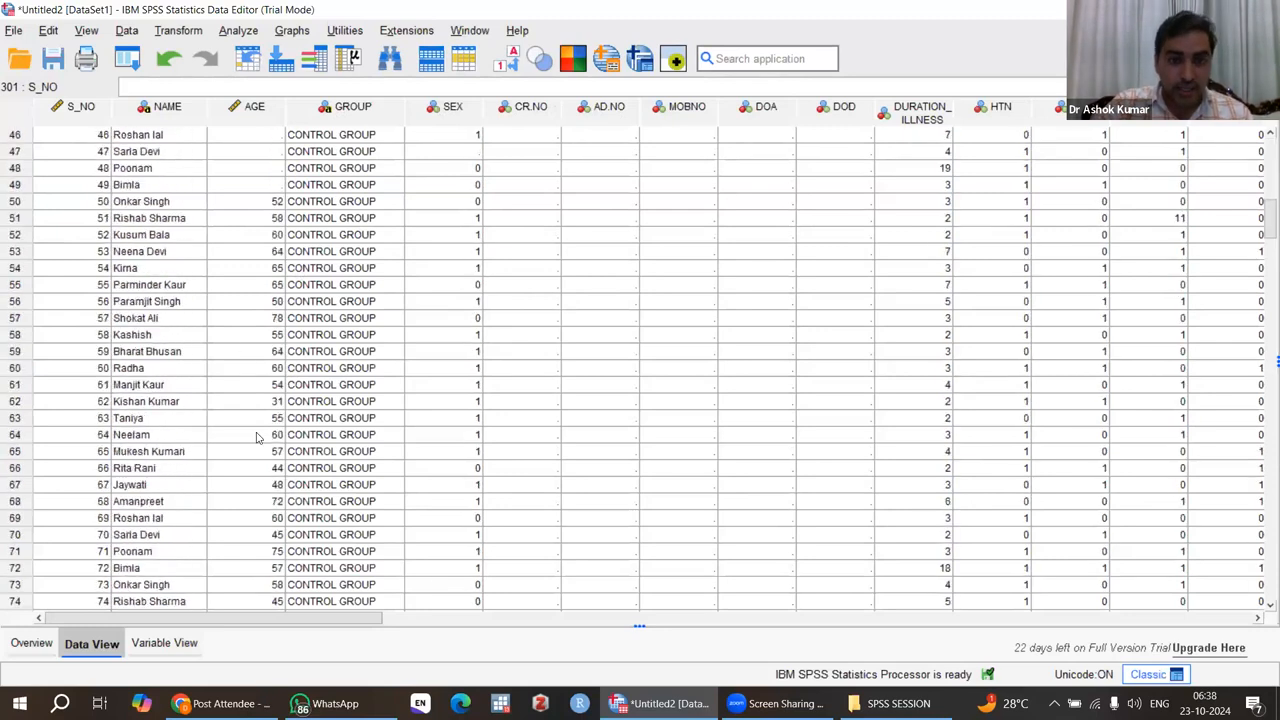
pyautogui.scroll(-17, 256, 437)
pyautogui.scroll(20, 256, 437)
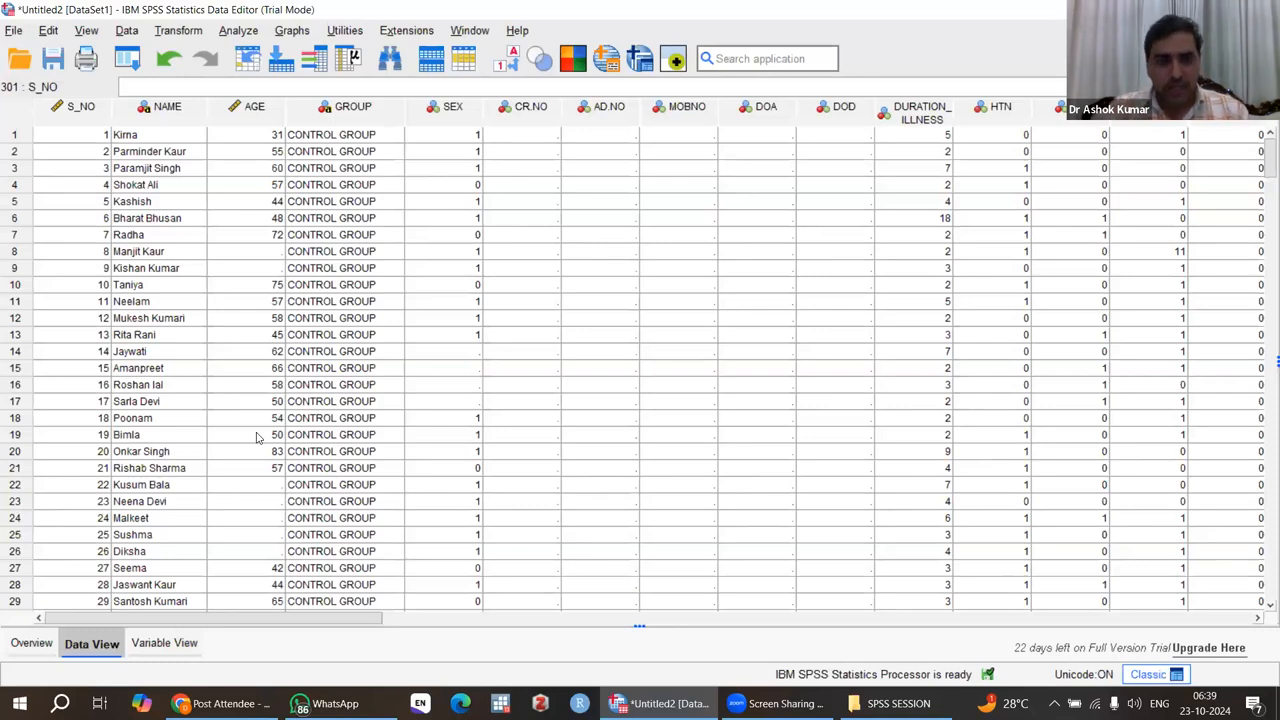
pyautogui.click(466, 354)
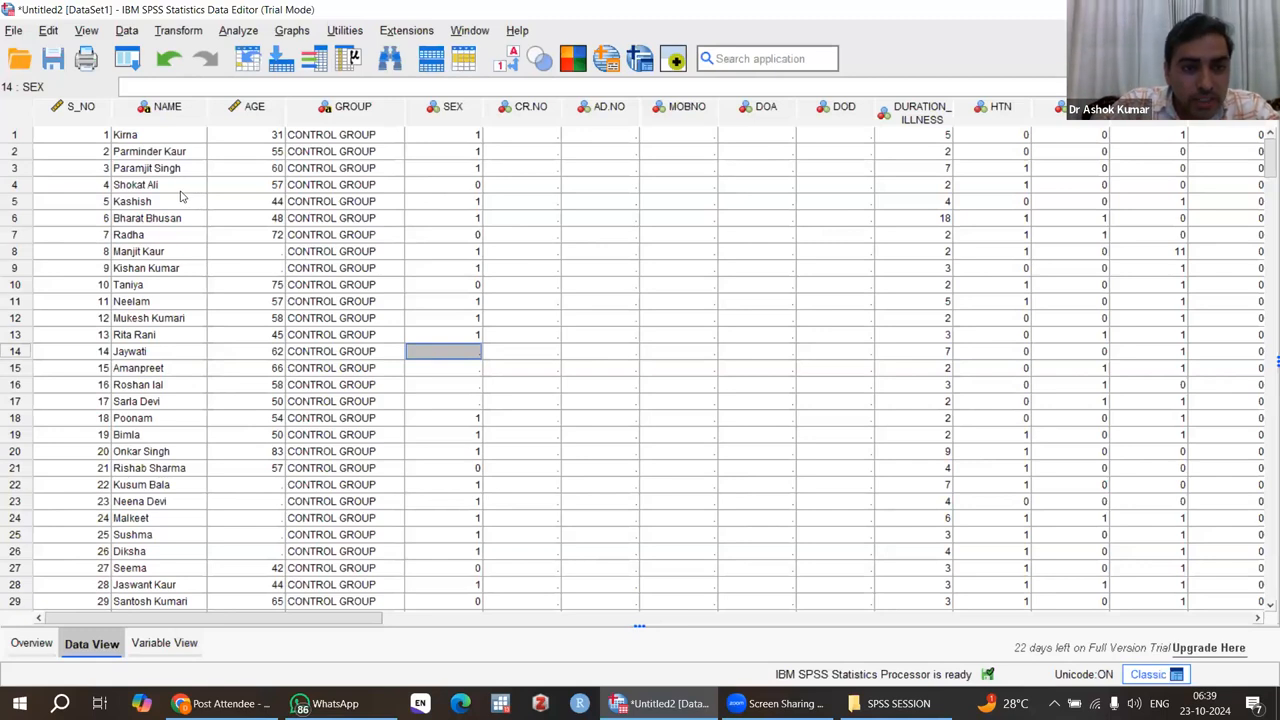
pyautogui.click(181, 192)
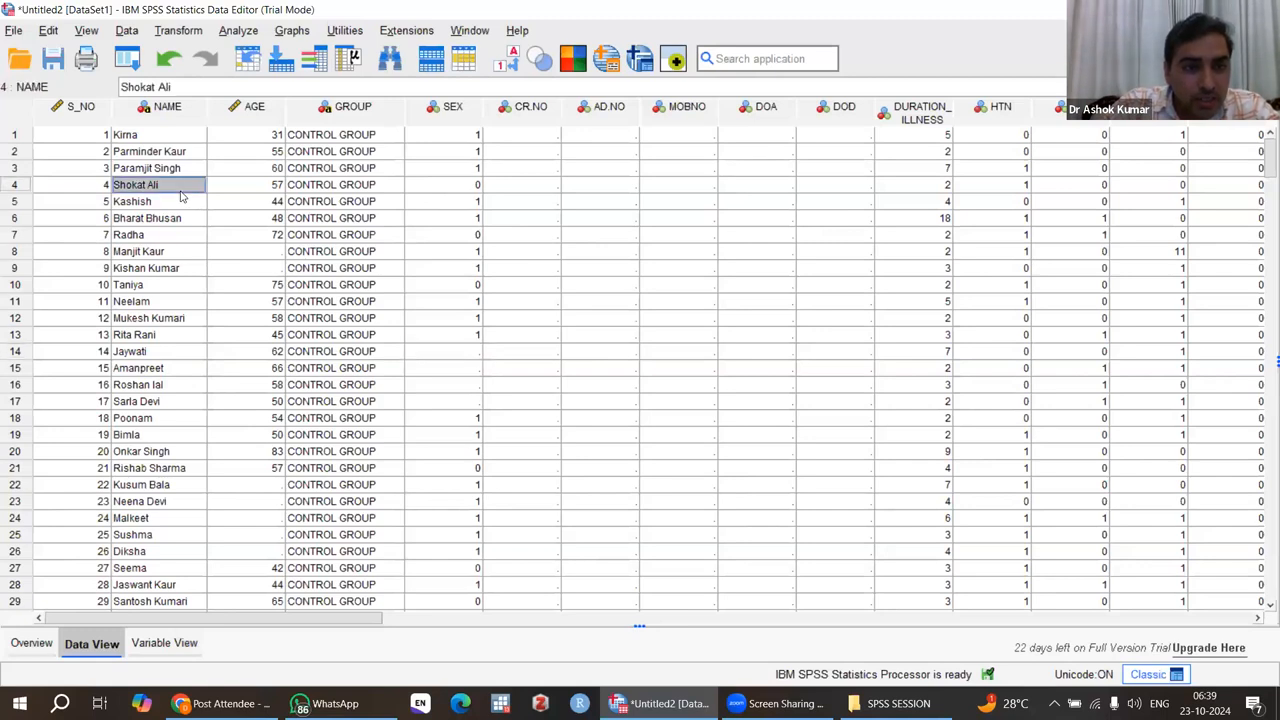
pyautogui.click(446, 189)
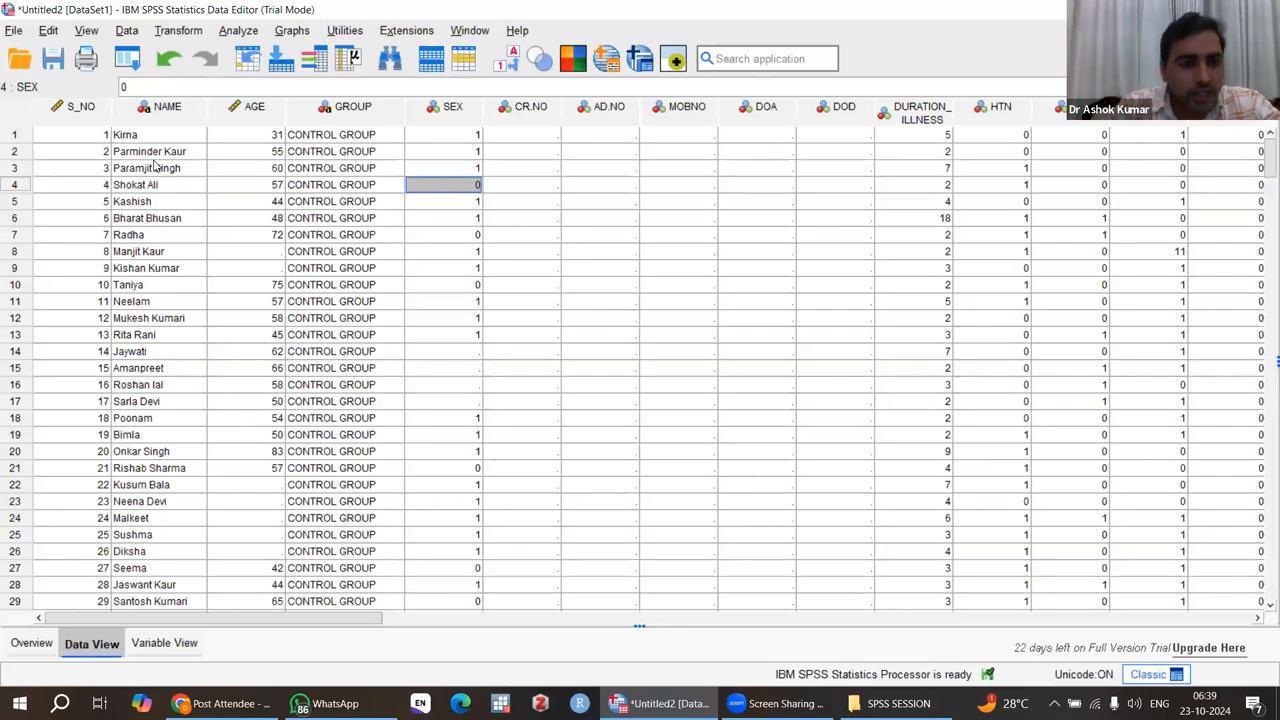
pyautogui.click(152, 201)
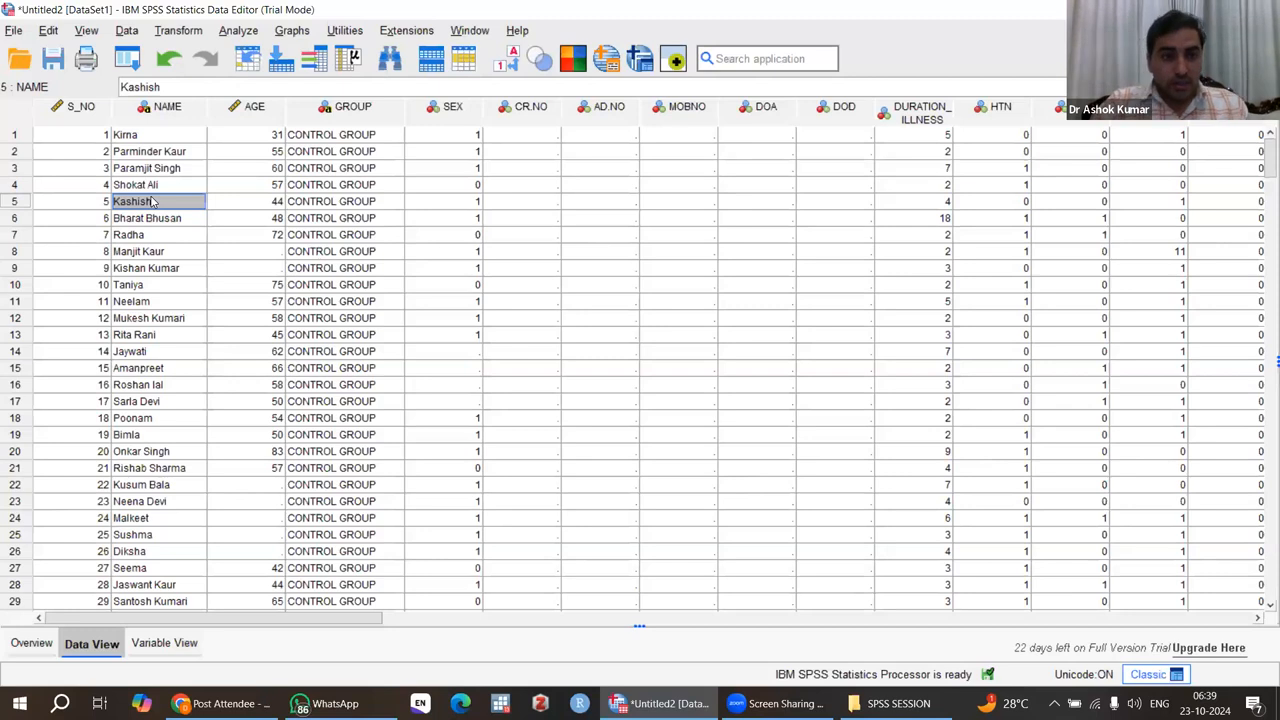
pyautogui.click(333, 235)
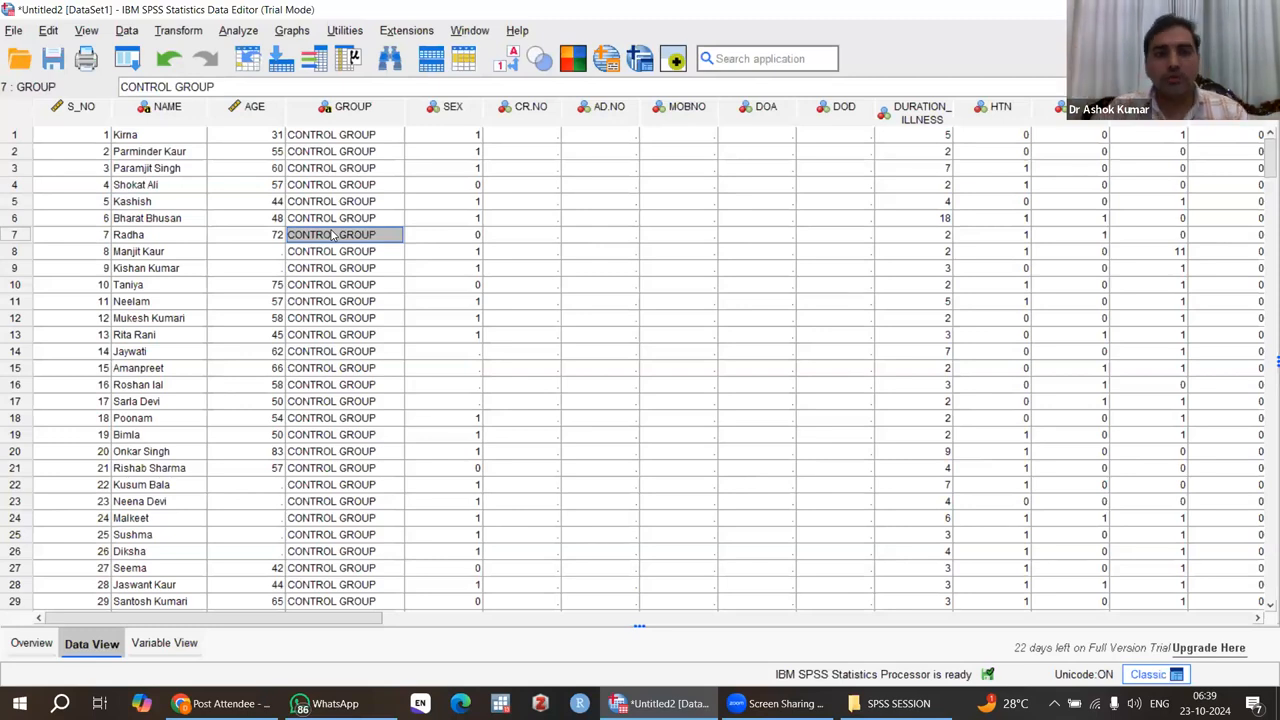
# Step: Start an Explore analysis from the descriptive statistics and add AGE to the dependent list
pyautogui.click(237, 30)
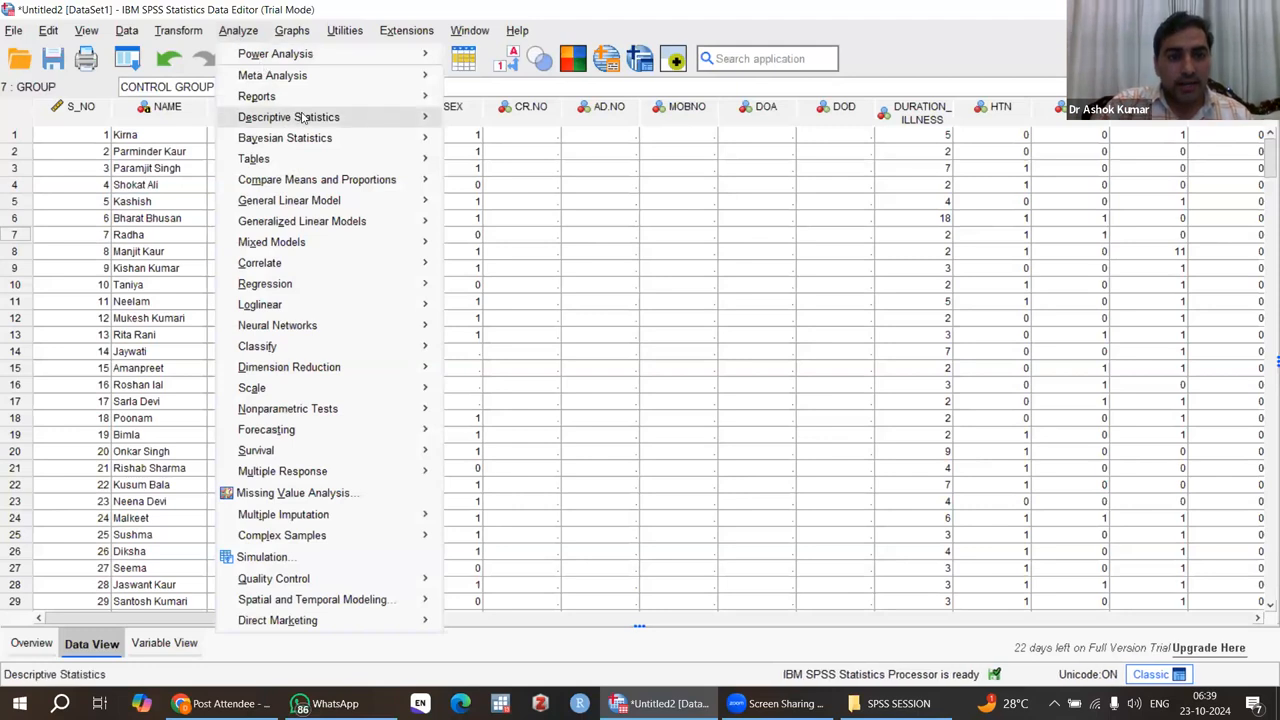
pyautogui.moveTo(330, 119)
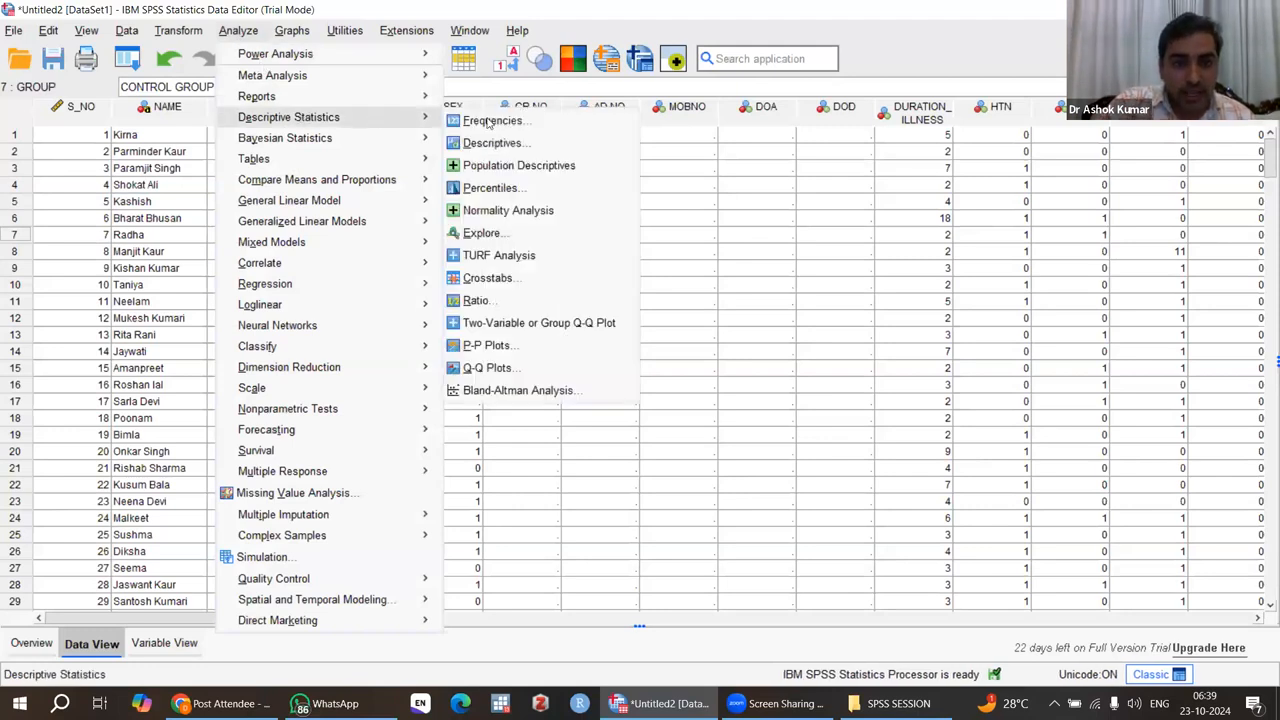
pyautogui.click(482, 233)
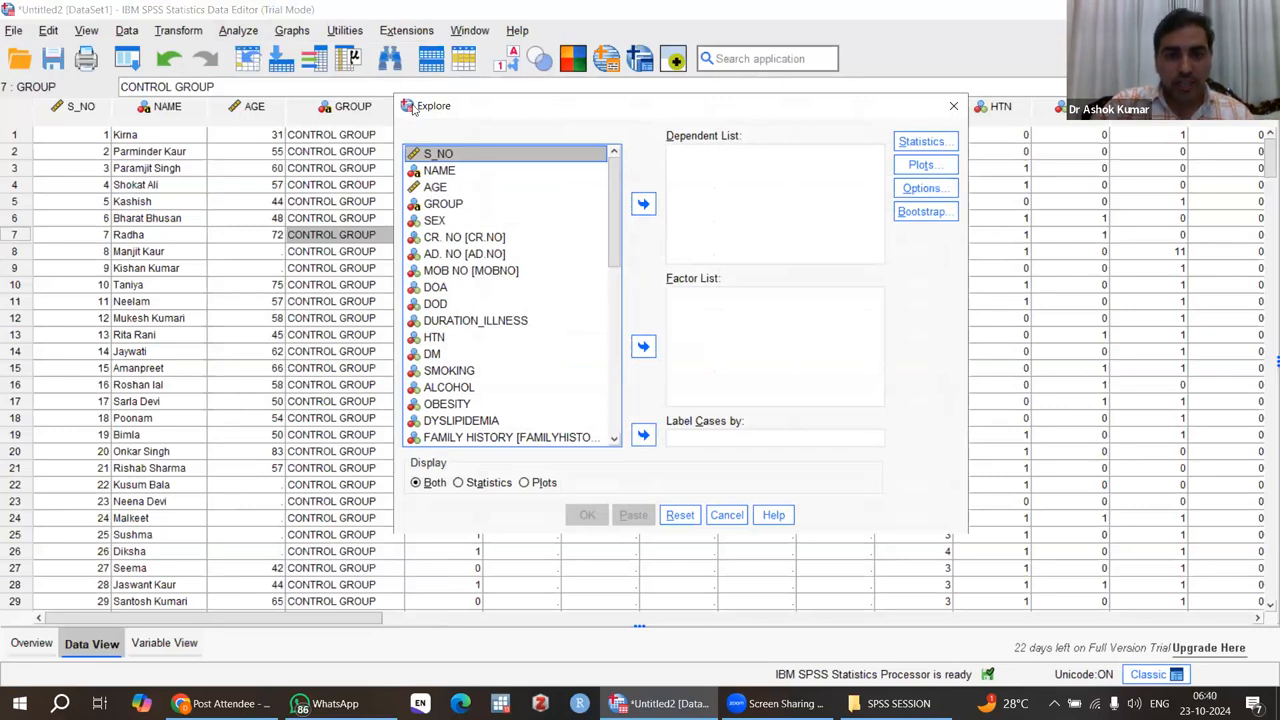
pyautogui.click(435, 189)
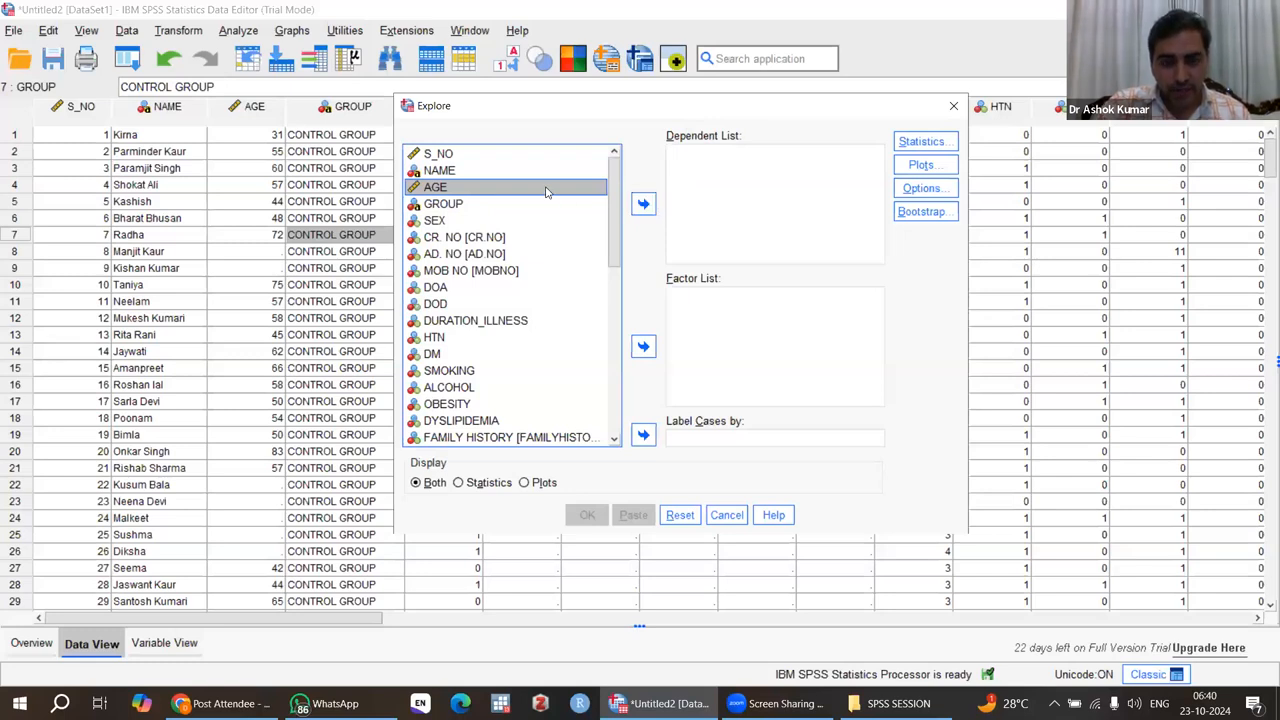
pyautogui.click(643, 205)
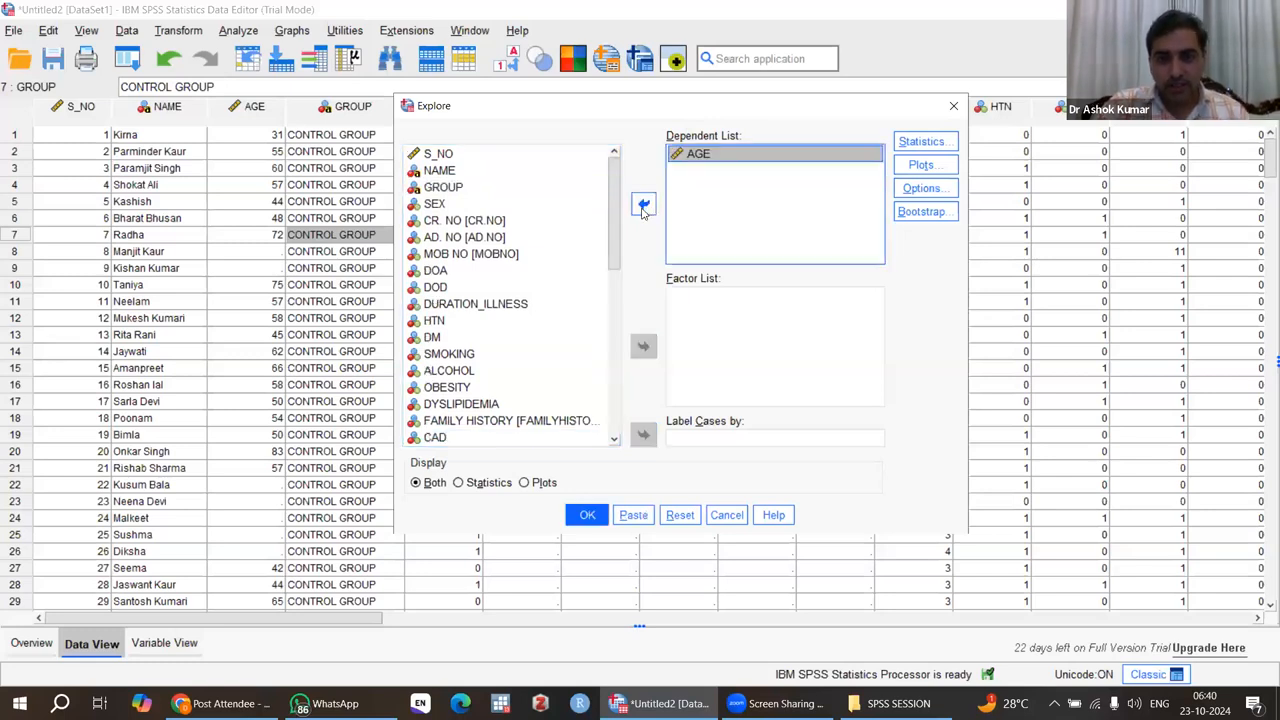
# Step: Add DURATION_ILLNESS to the dependent list of the Explore analysis
pyautogui.click(436, 205)
pyautogui.click(436, 205)
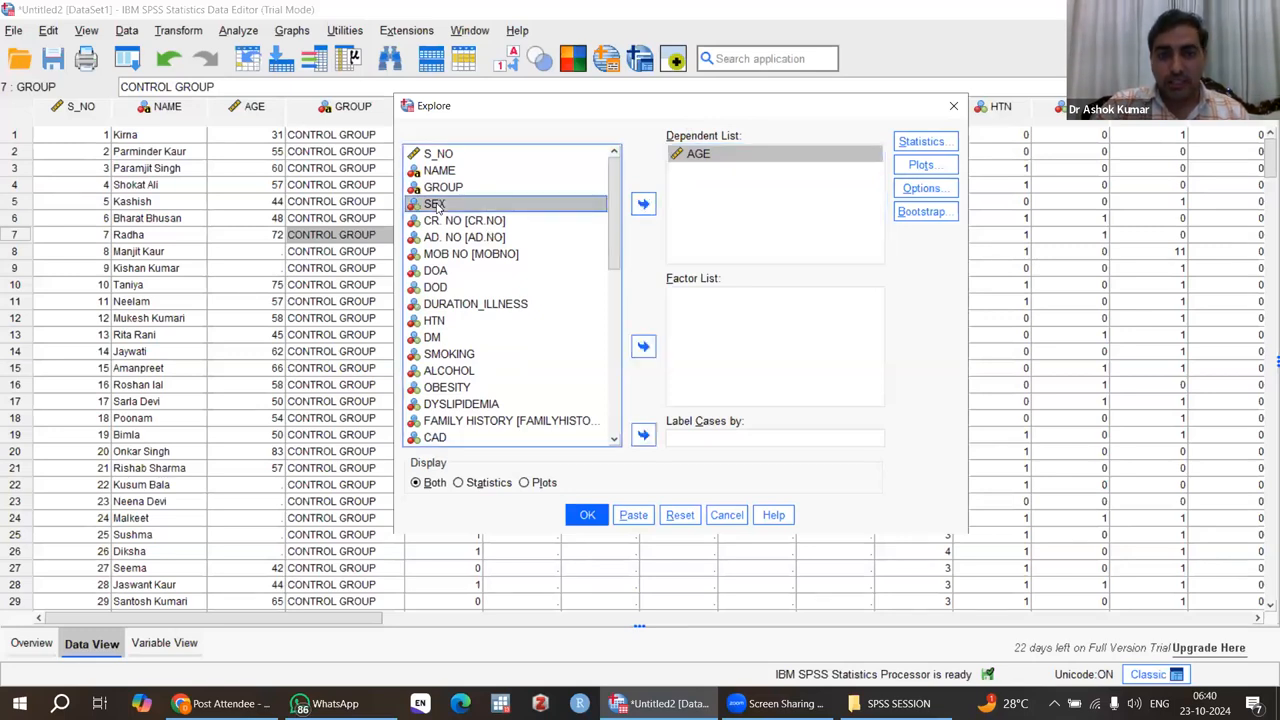
pyautogui.click(452, 190)
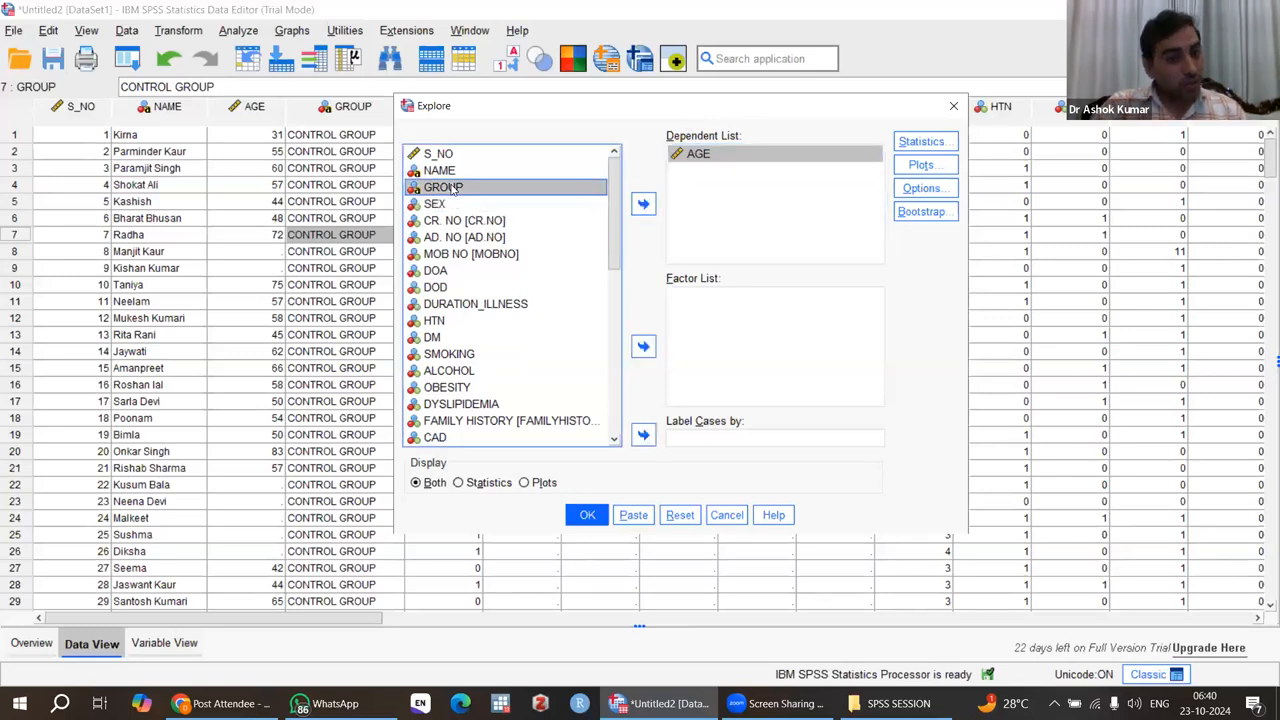
pyautogui.click(471, 306)
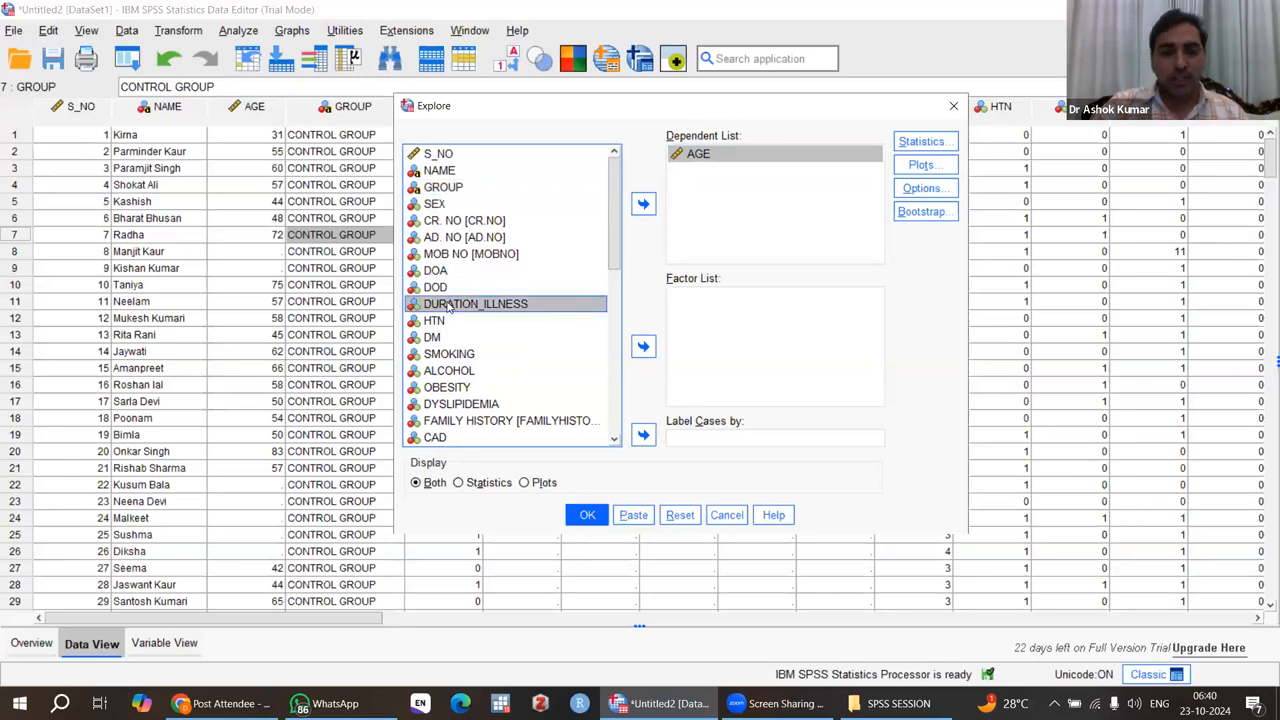
pyautogui.click(643, 204)
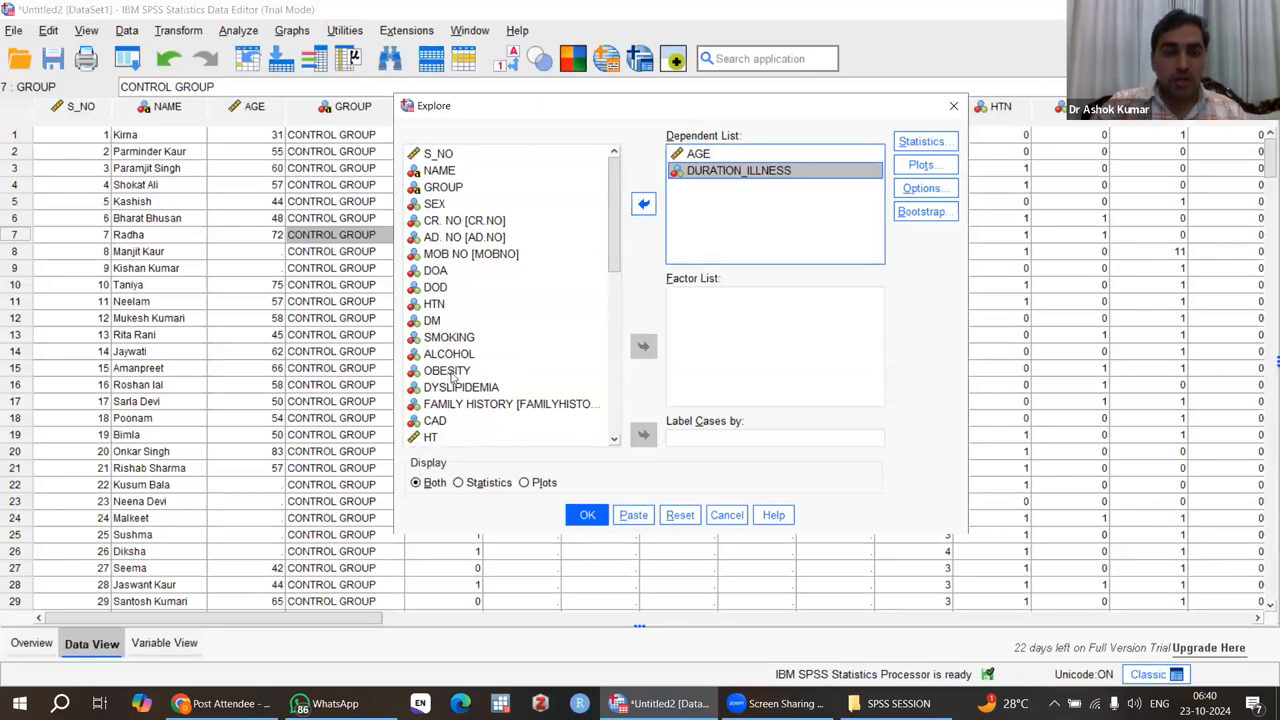
# Step: Add HT, WT, BMI and HR together to the dependent list of the Explore analysis
pyautogui.scroll(-3, 445, 330)
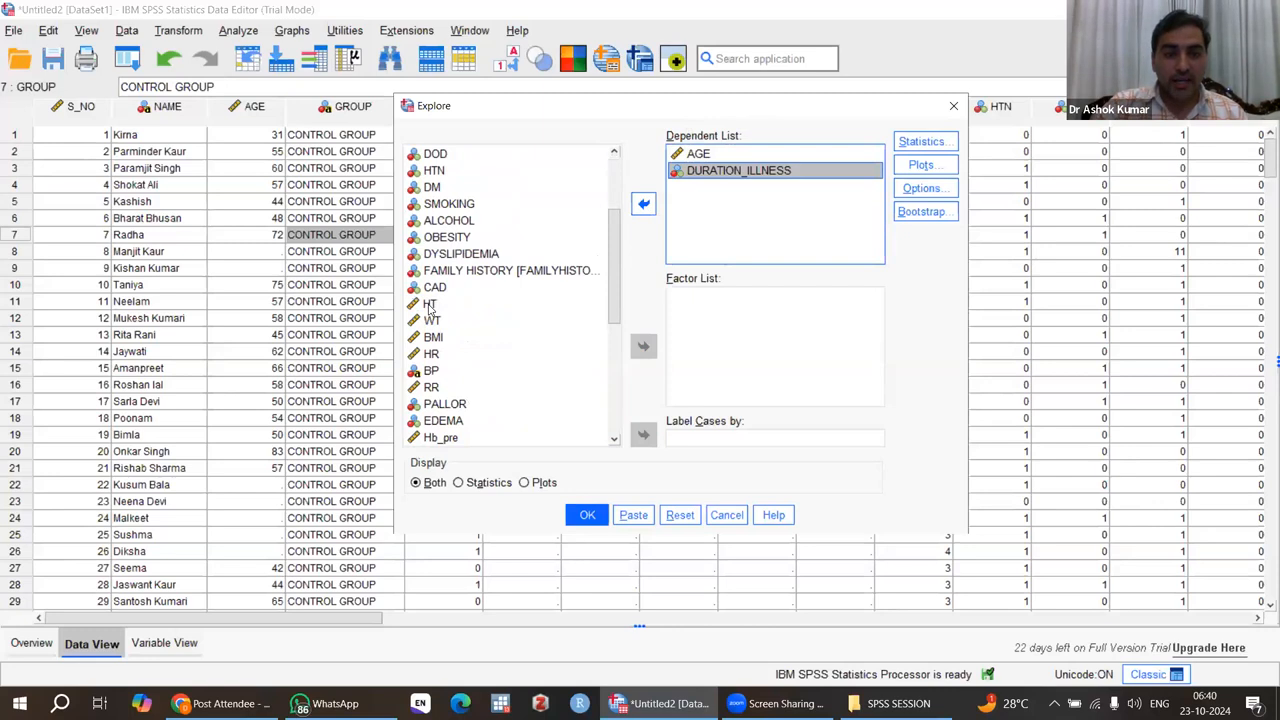
pyautogui.click(430, 306)
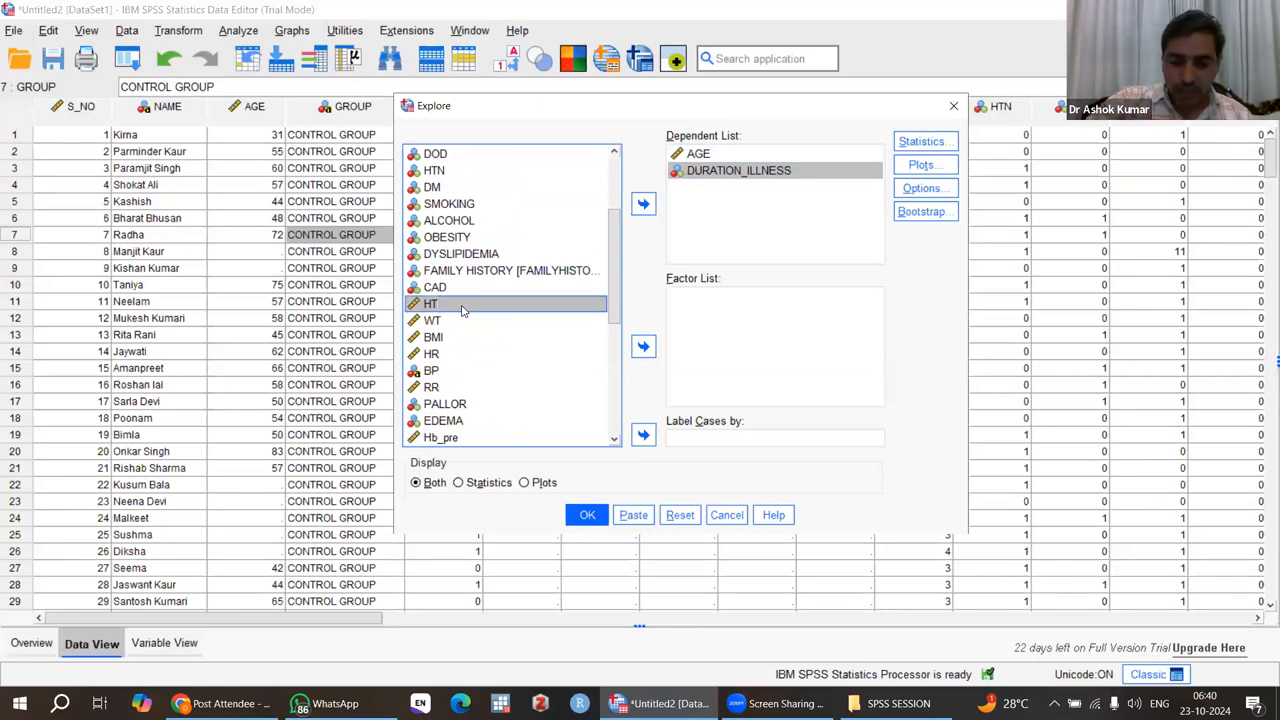
pyautogui.hotkey('shift', 'Down')
pyautogui.hotkey('shift', 'Down')
pyautogui.hotkey('shift', 'Down')
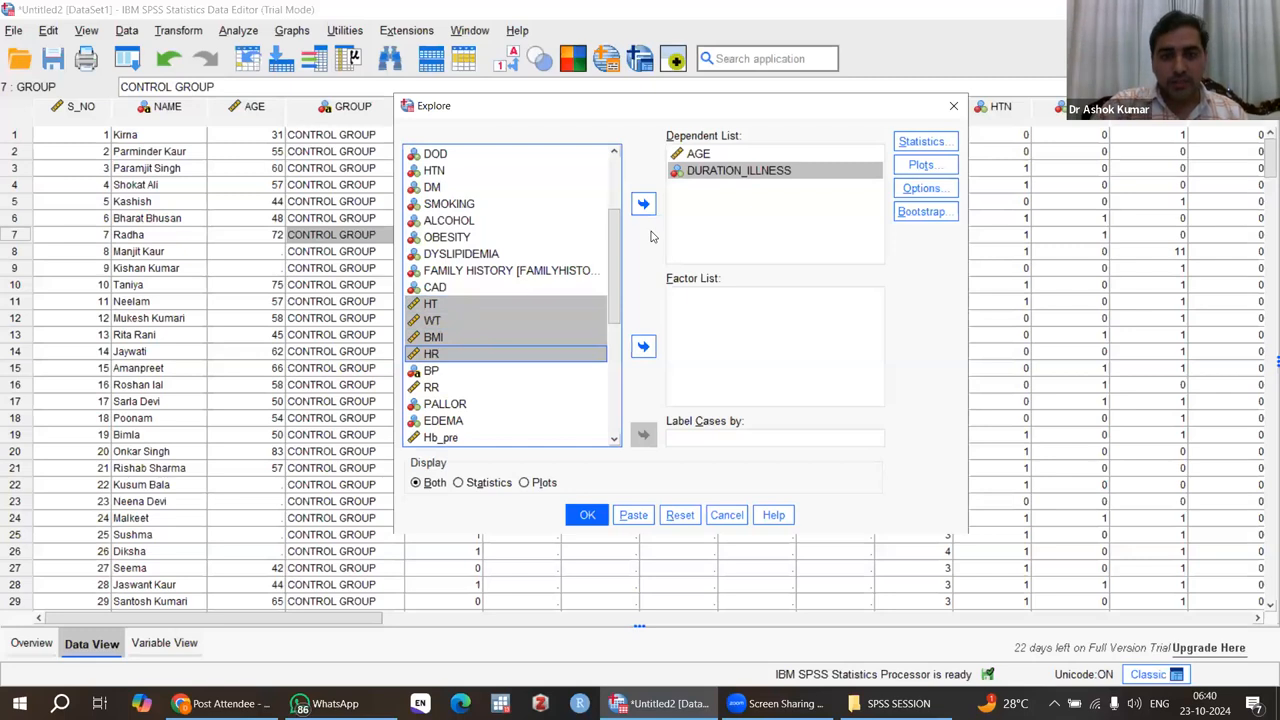
pyautogui.click(643, 204)
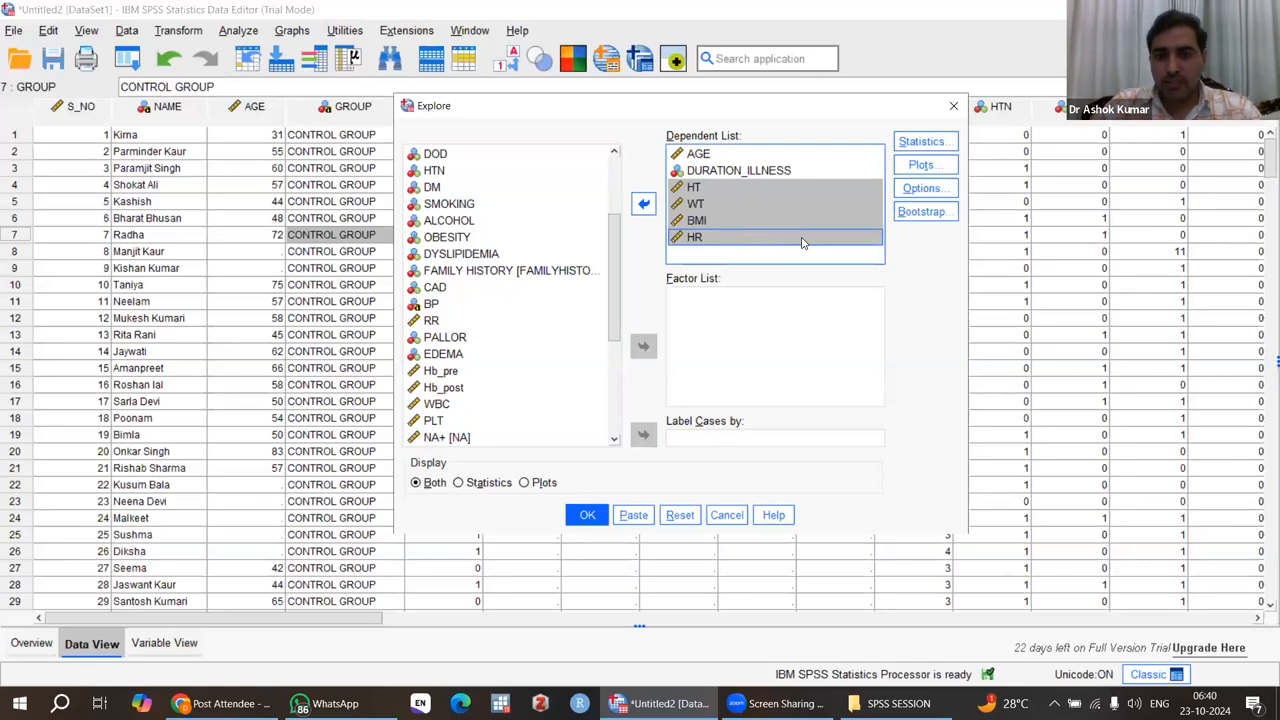
# Step: Include histograms and normality plots with tests in the Explore plots, and run the analysis
pyautogui.click(921, 165)
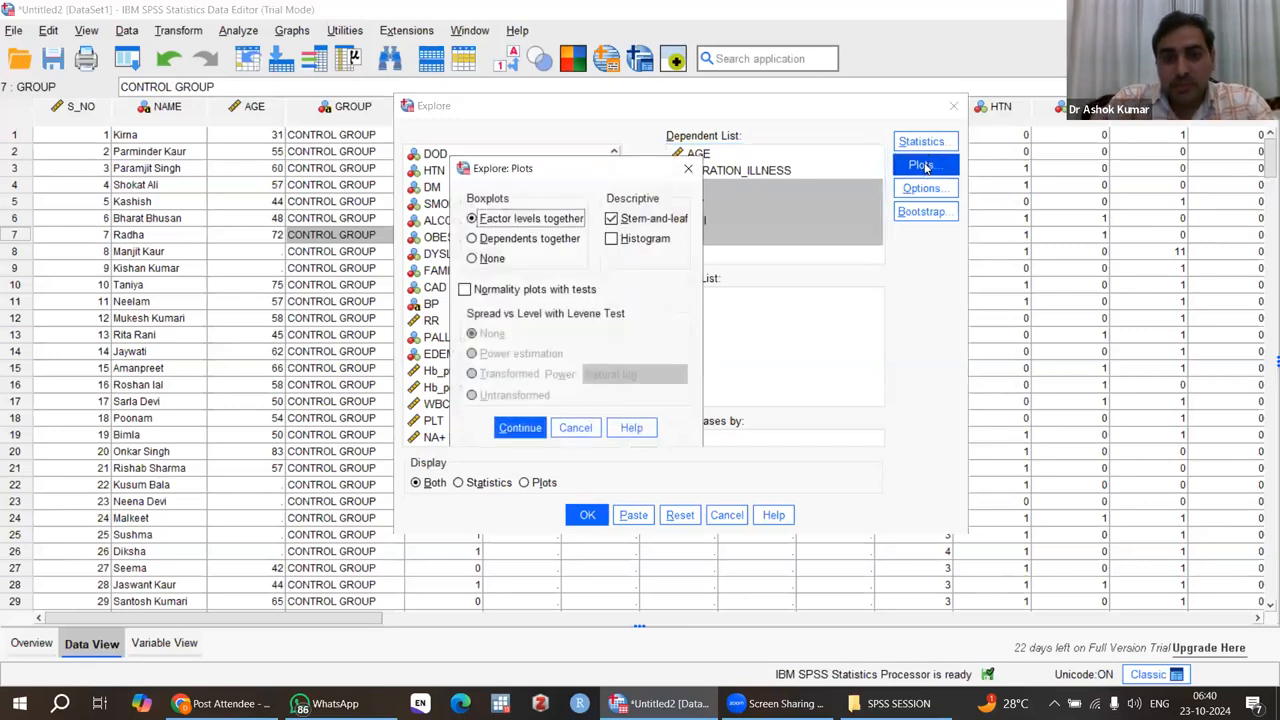
pyautogui.click(615, 240)
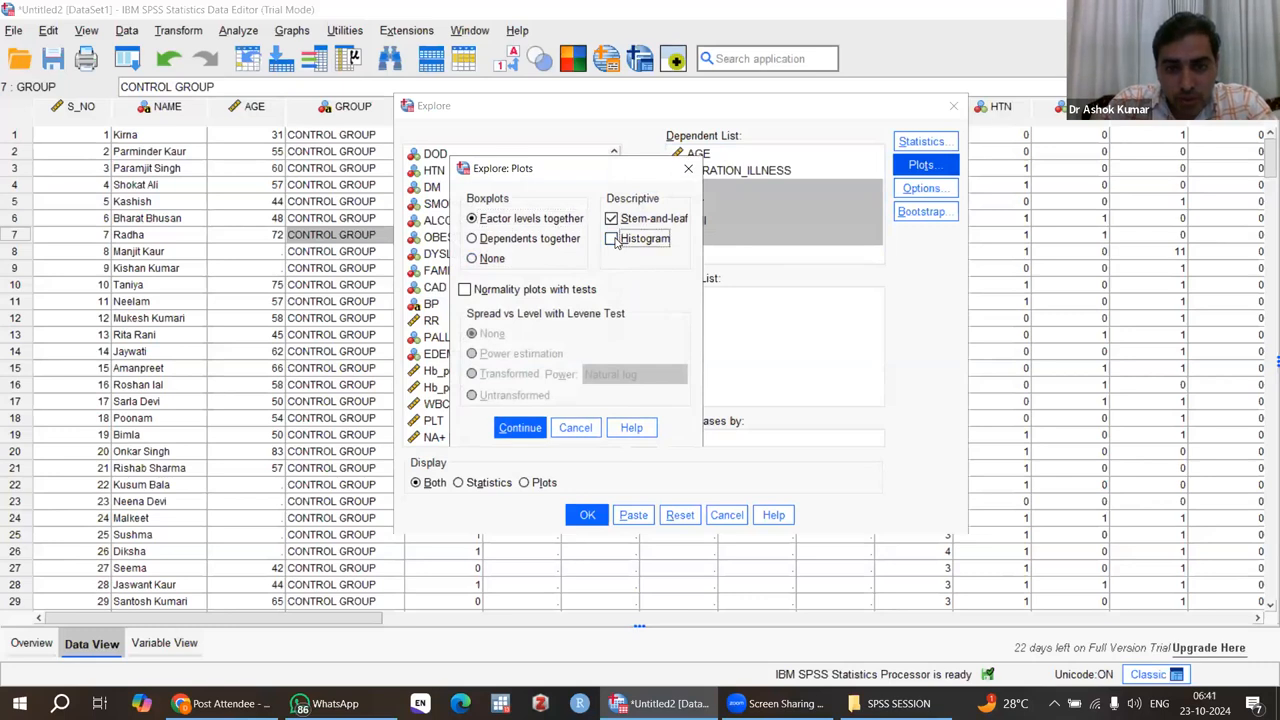
pyautogui.click(465, 290)
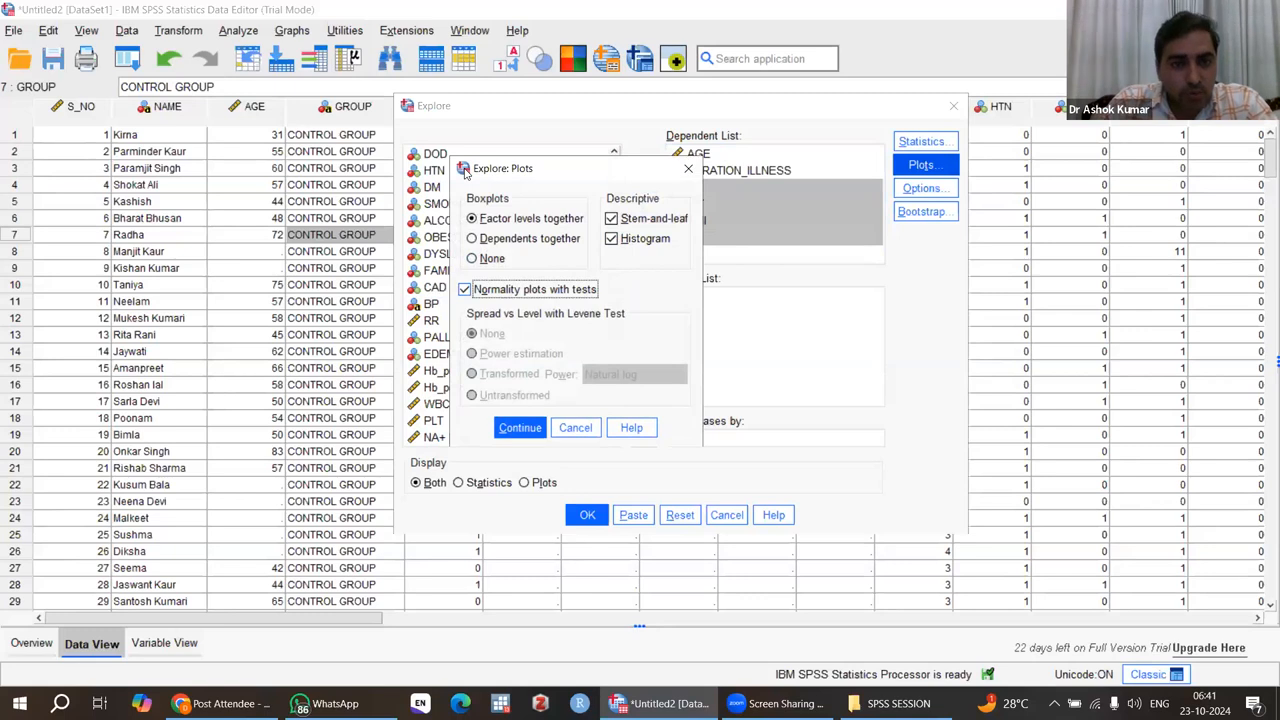
pyautogui.click(517, 430)
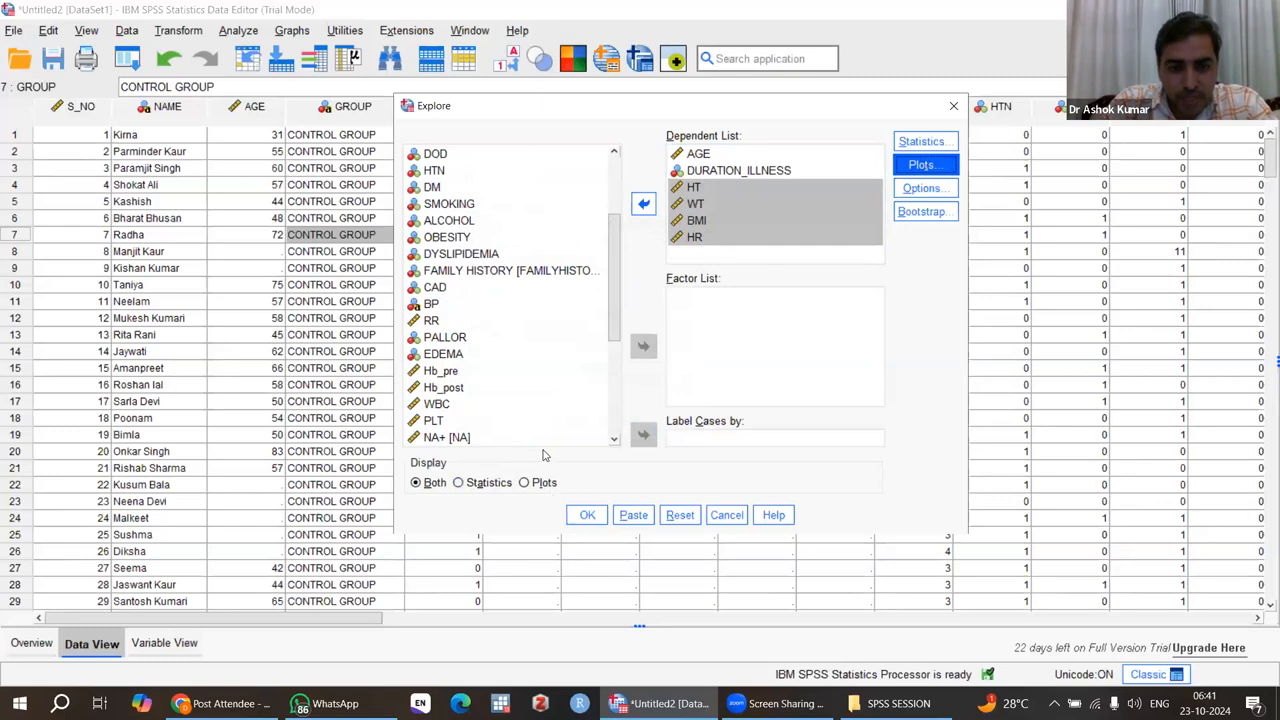
pyautogui.click(589, 516)
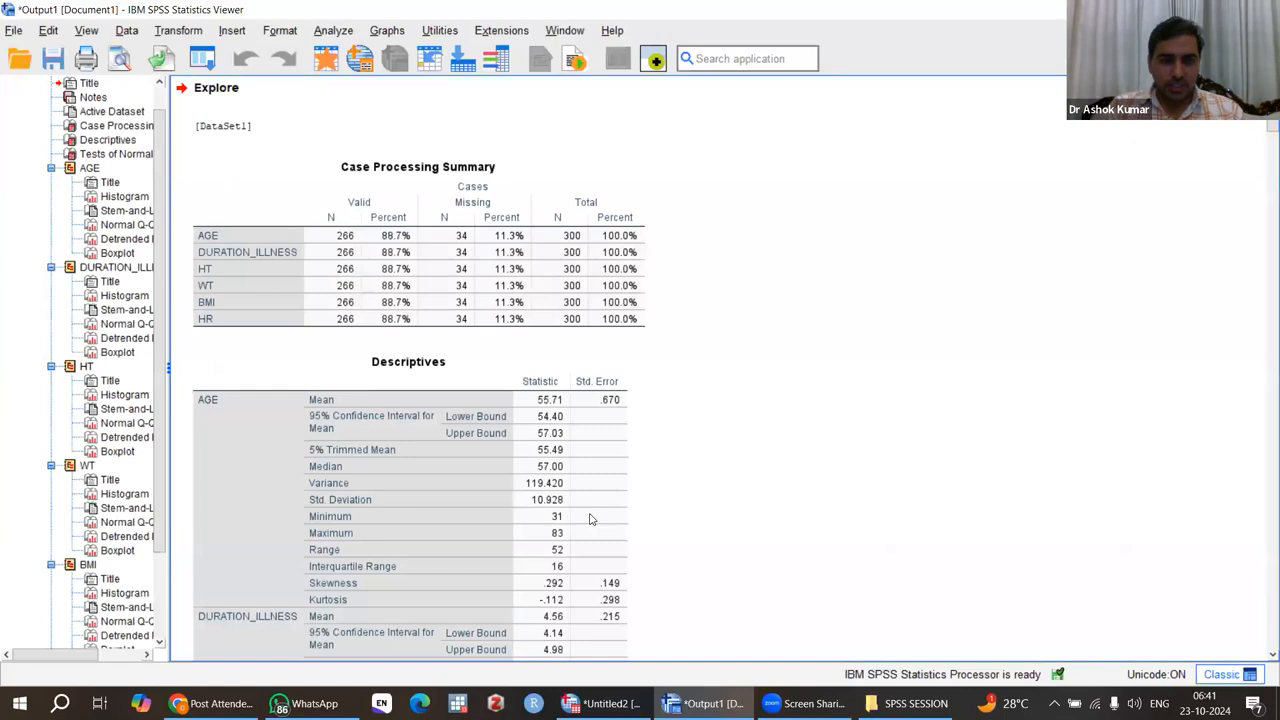
# Step: Review the Case Processing Summary and the Descriptives table for AGE, DURATION_ILLNESS, HT, WT, BMI and HR
pyautogui.click(521, 320)
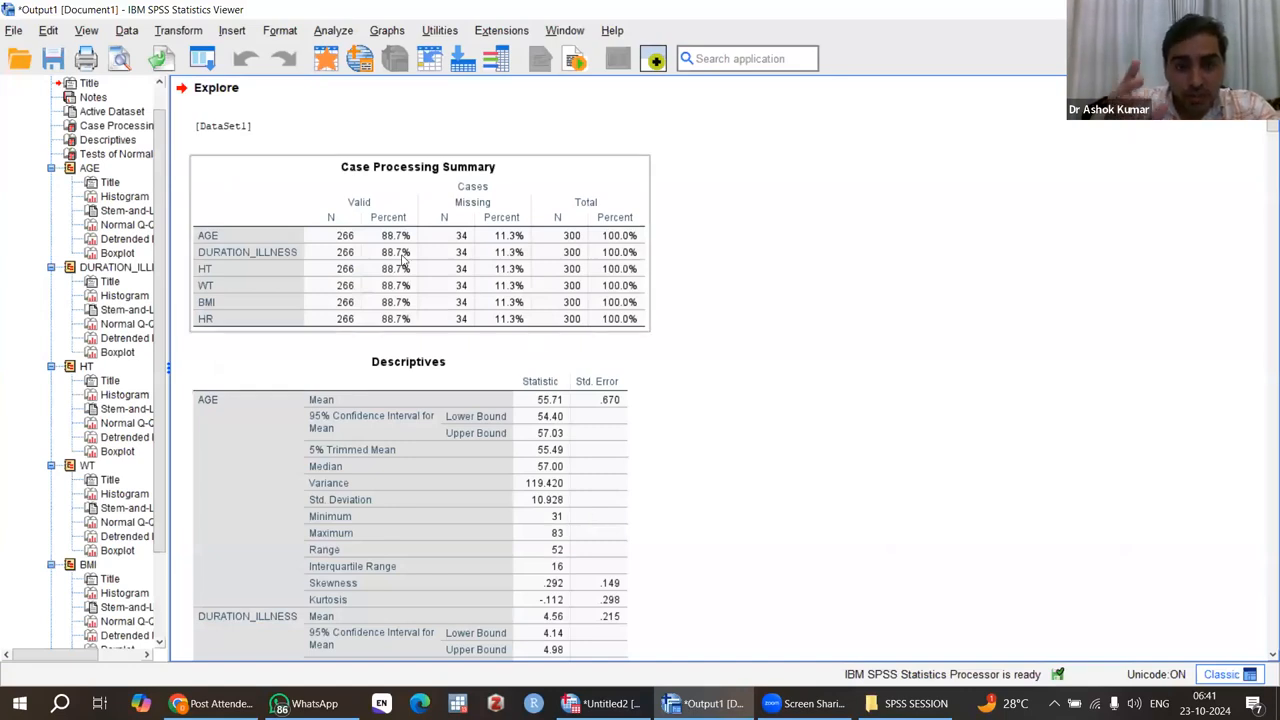
pyautogui.click(770, 319)
pyautogui.click(434, 283)
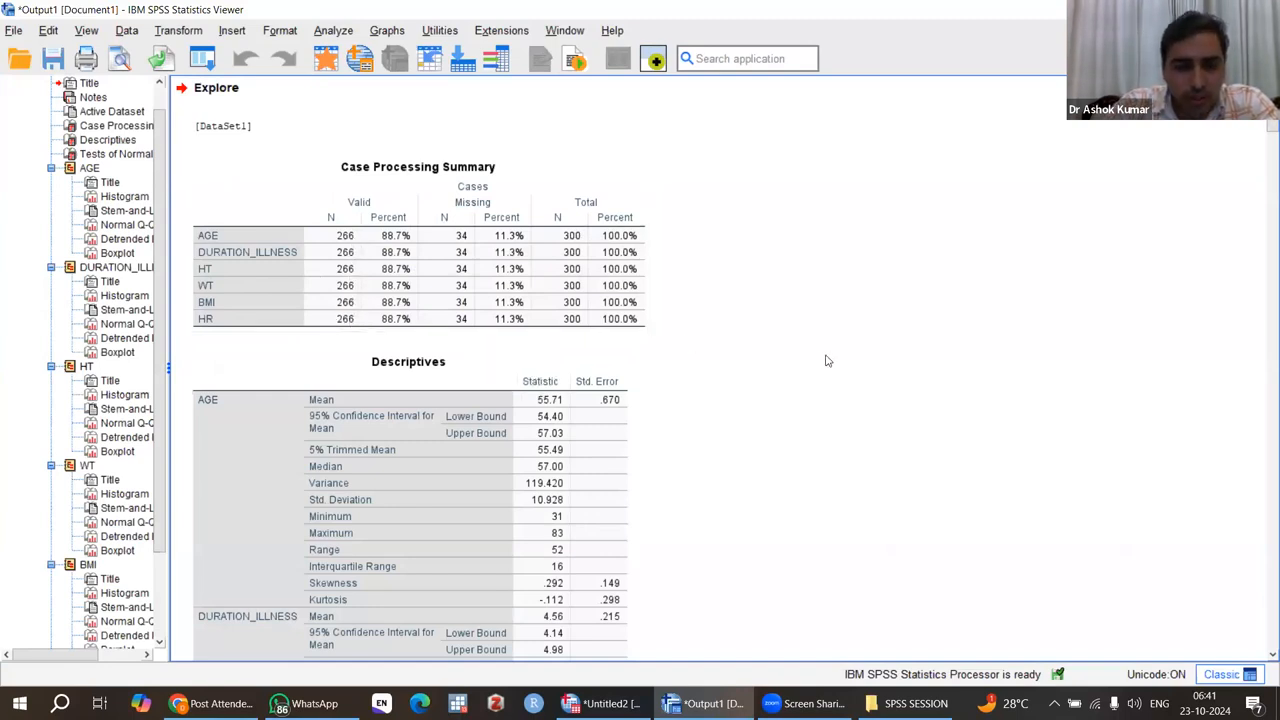
pyautogui.scroll(-5, 826, 361)
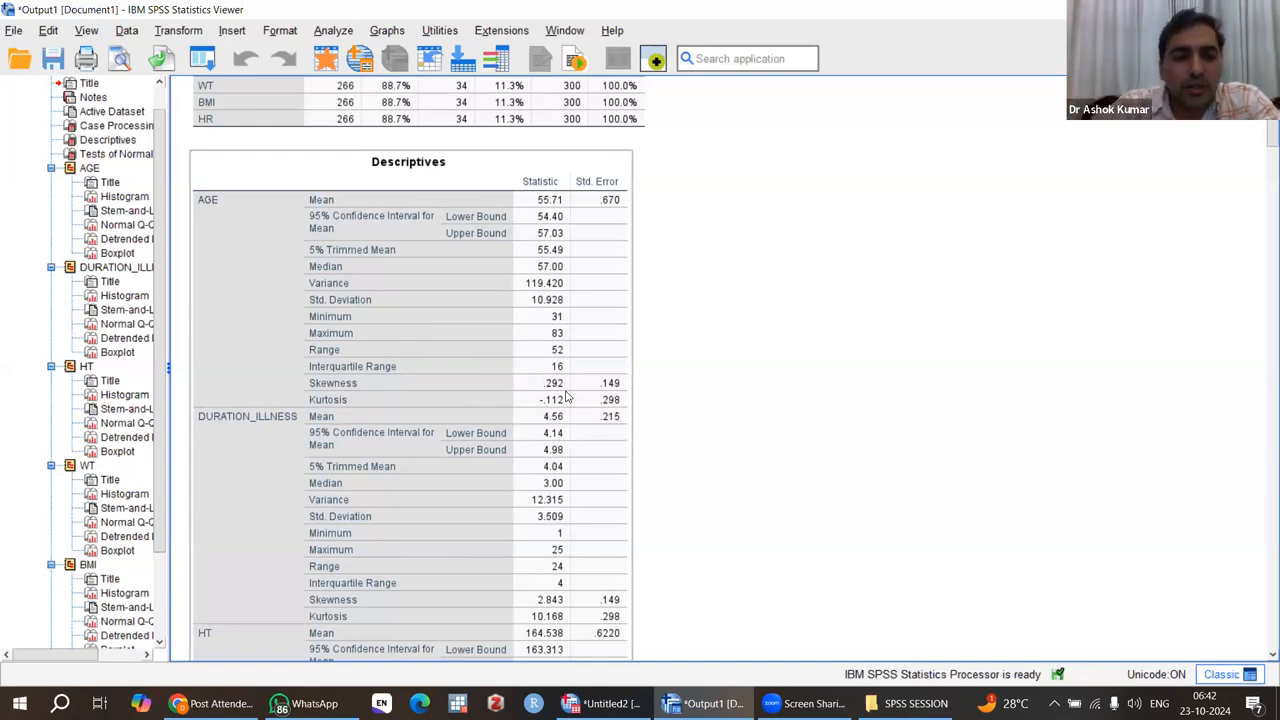
pyautogui.scroll(-3, 566, 398)
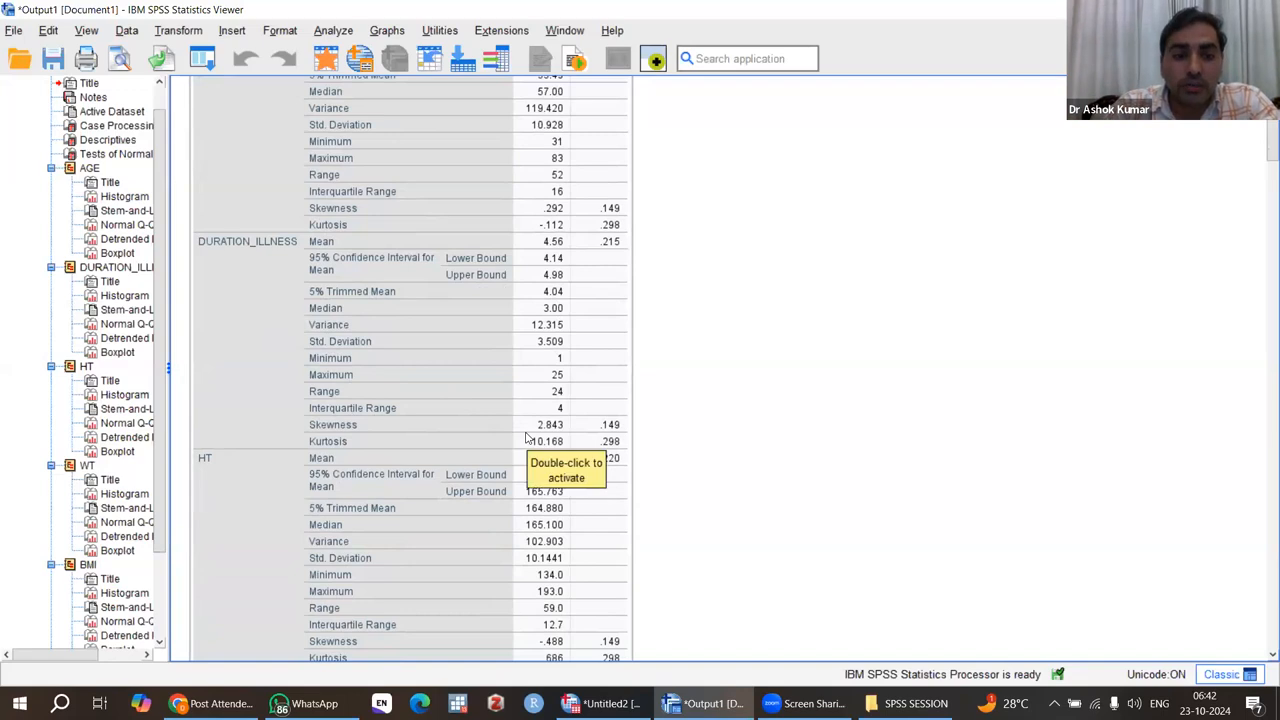
pyautogui.scroll(-3, 527, 437)
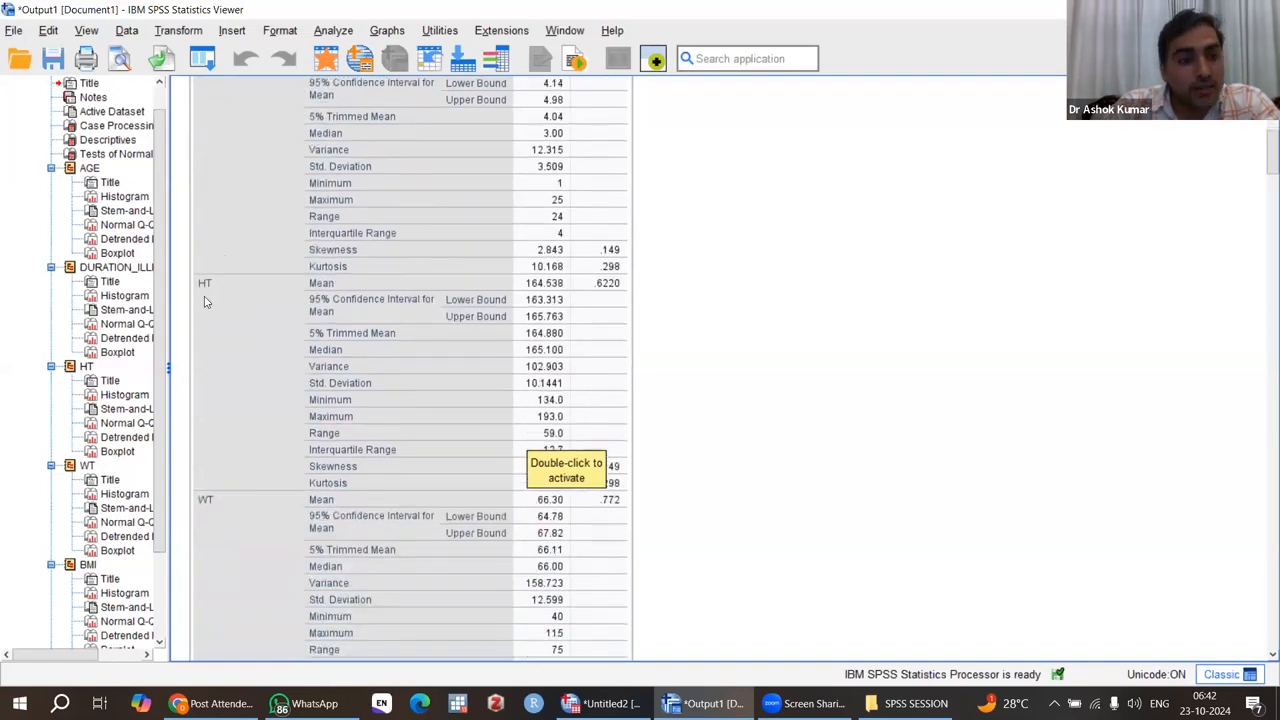
pyautogui.scroll(-8, 284, 468)
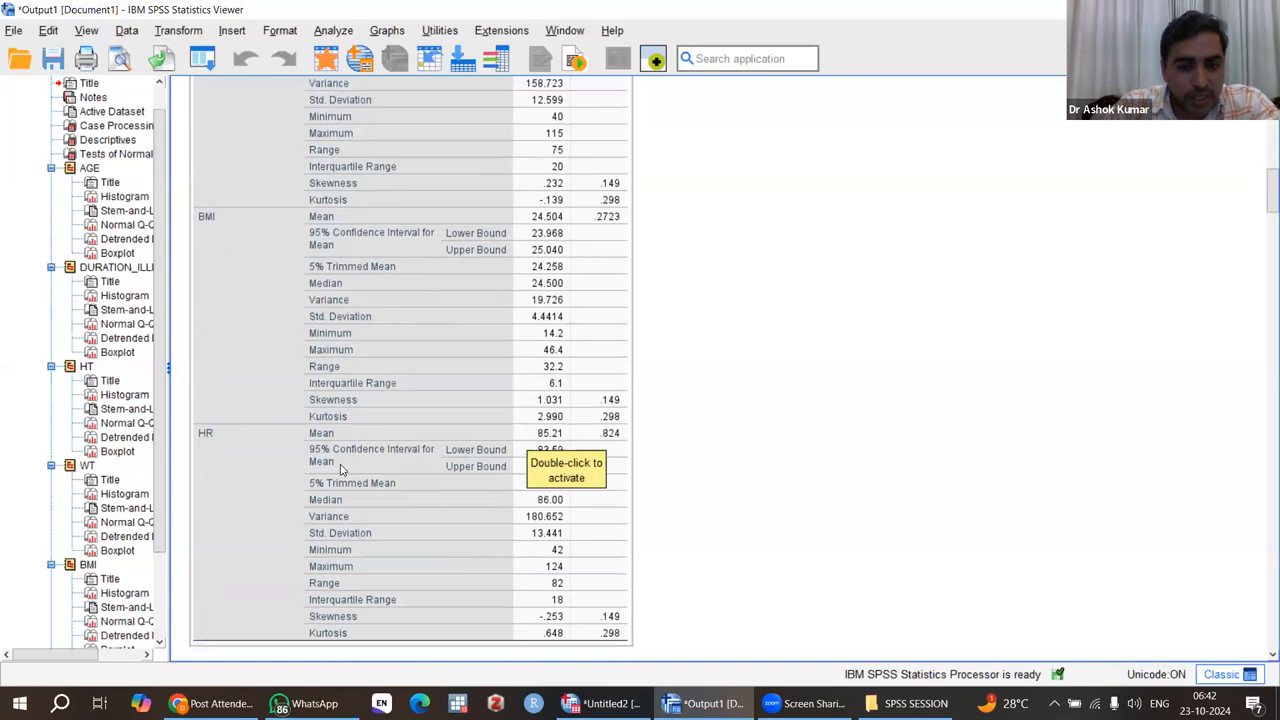
# Step: Examine the Tests of Normality table and the histograms, Q-Q plots and boxplots for AGE and DURATION_ILLNESS
pyautogui.scroll(-6, 340, 468)
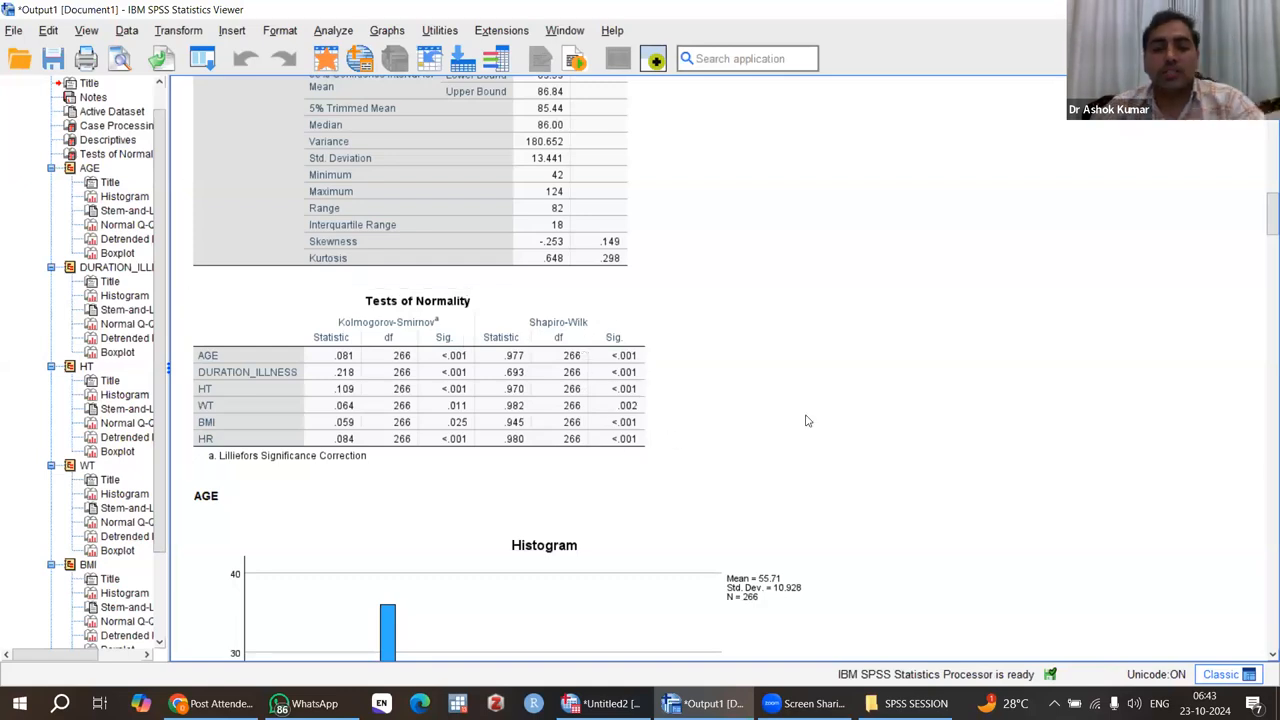
pyautogui.scroll(-5, 808, 420)
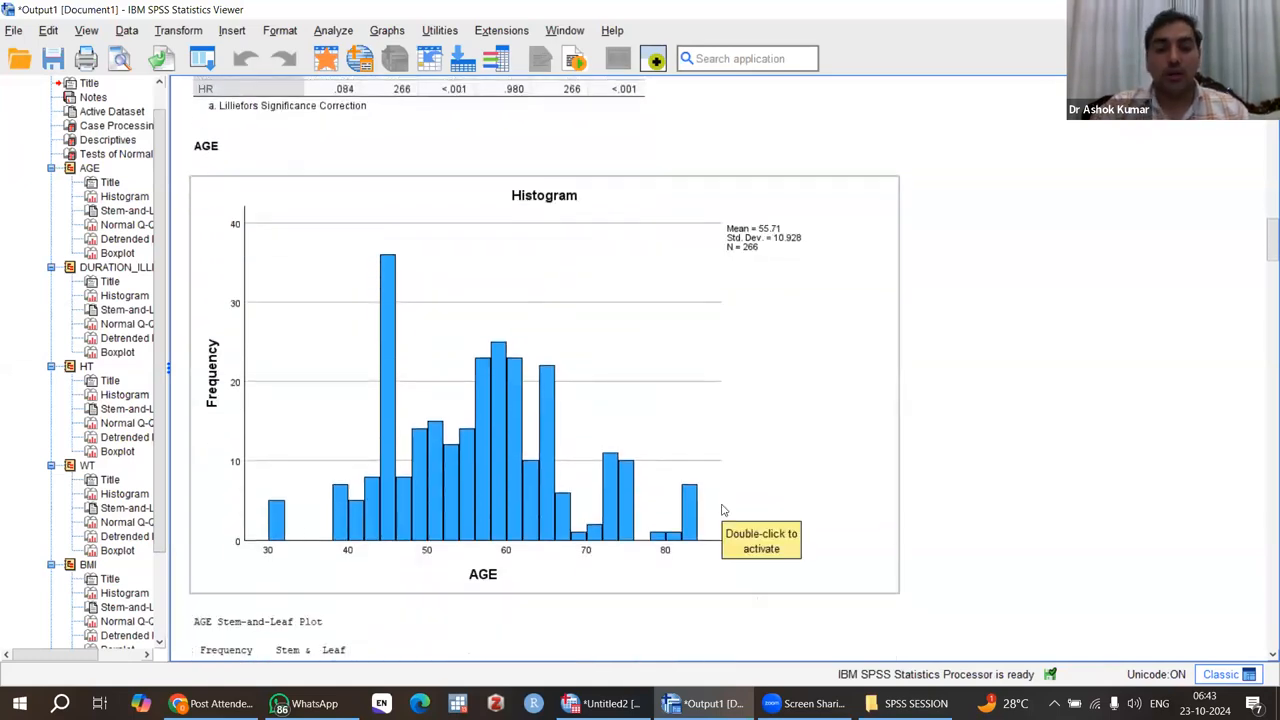
pyautogui.scroll(-3, 724, 510)
pyautogui.scroll(-8, 724, 510)
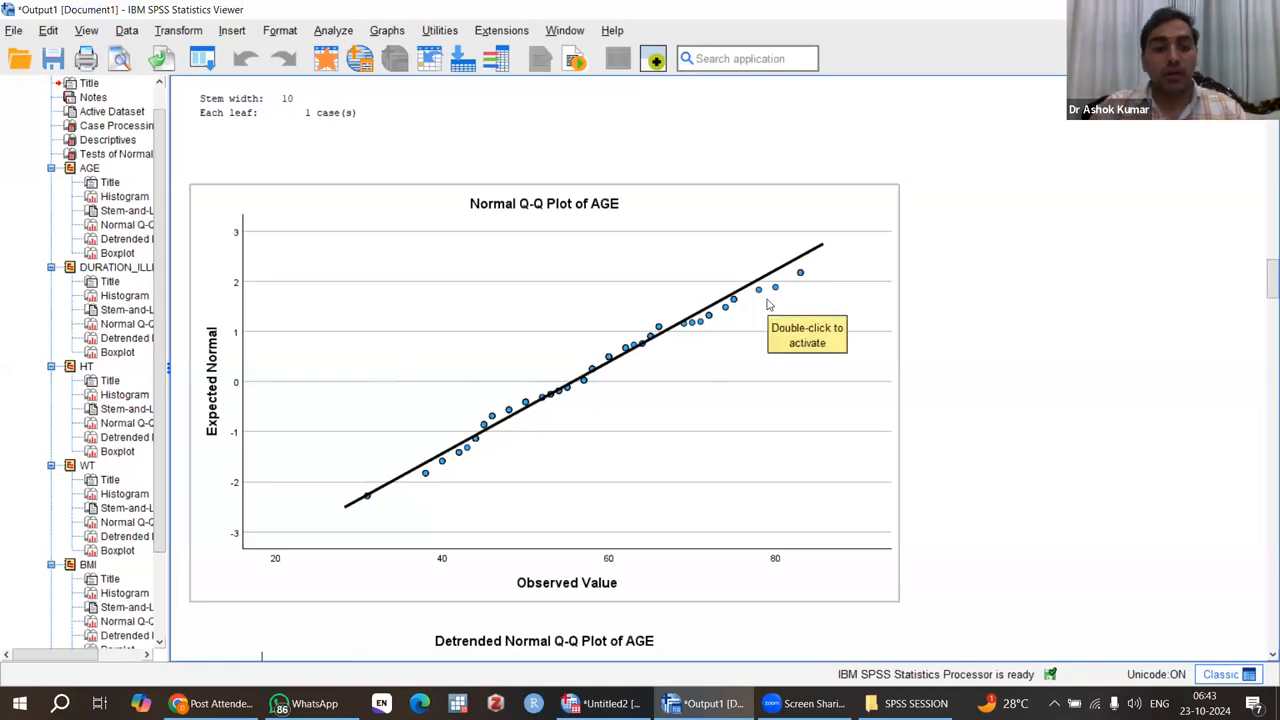
pyautogui.scroll(-15, 768, 304)
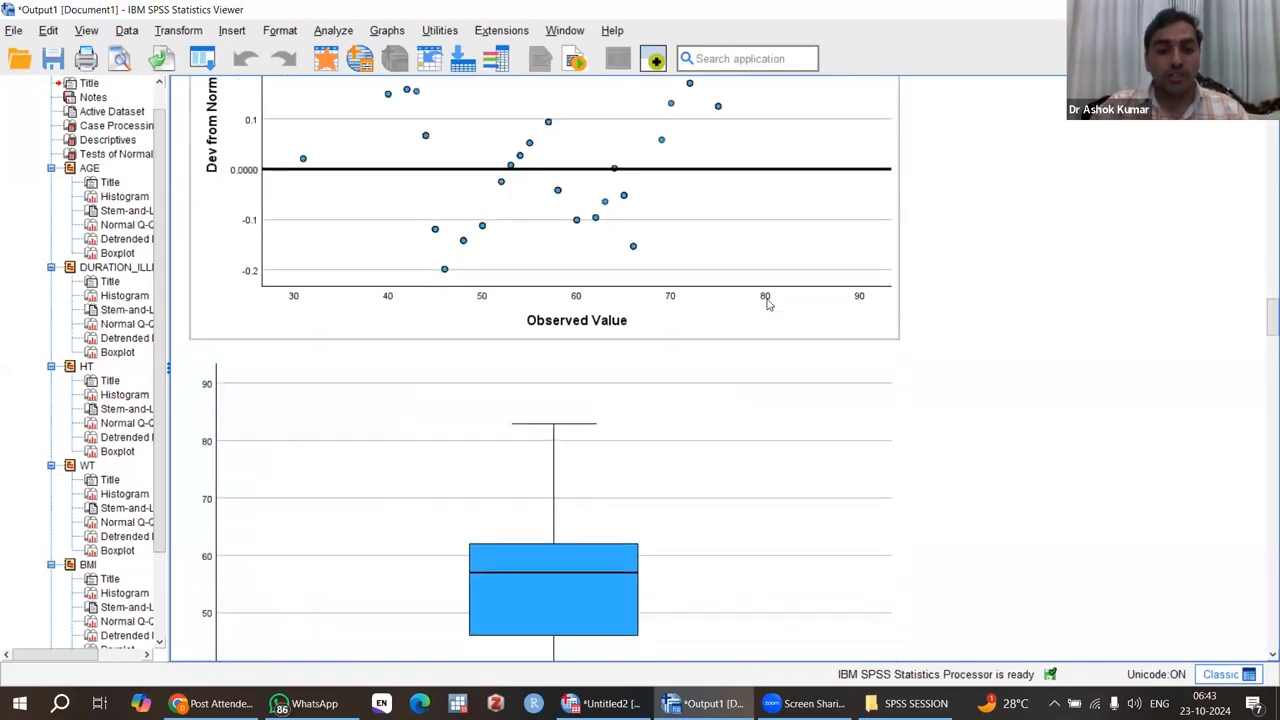
pyautogui.scroll(-10, 768, 304)
pyautogui.scroll(4, 766, 300)
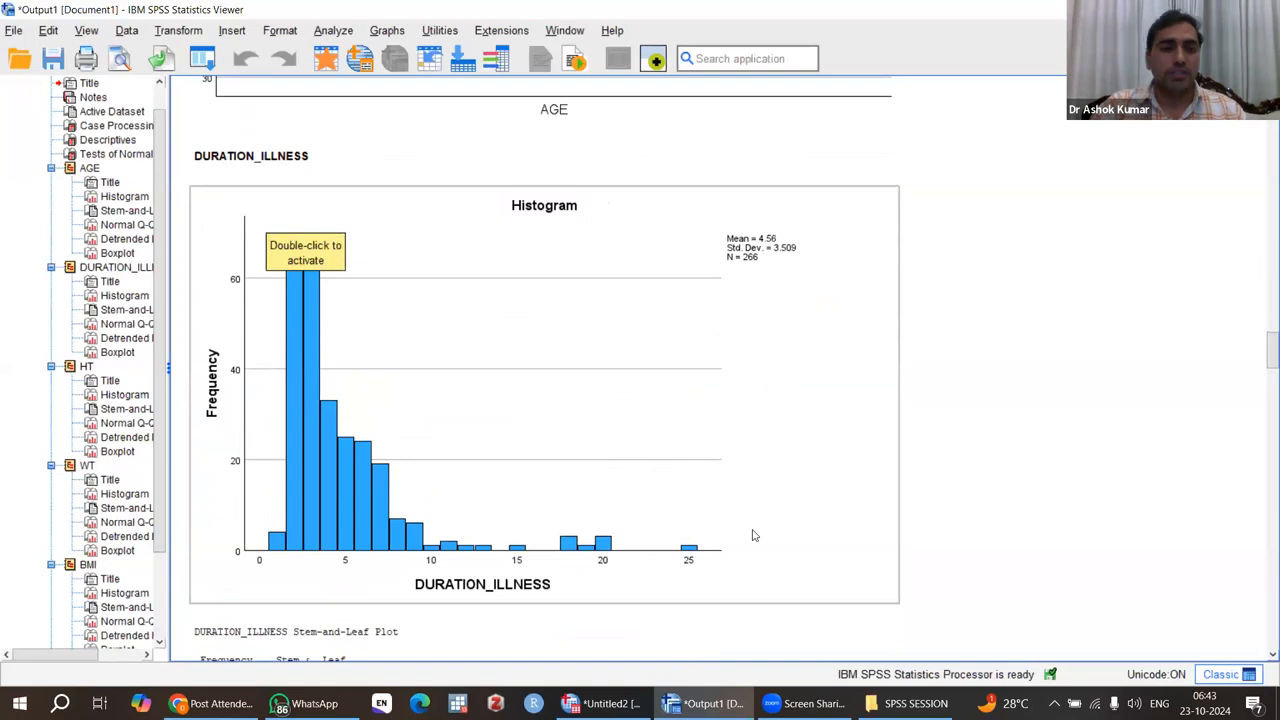
pyautogui.scroll(-10, 754, 536)
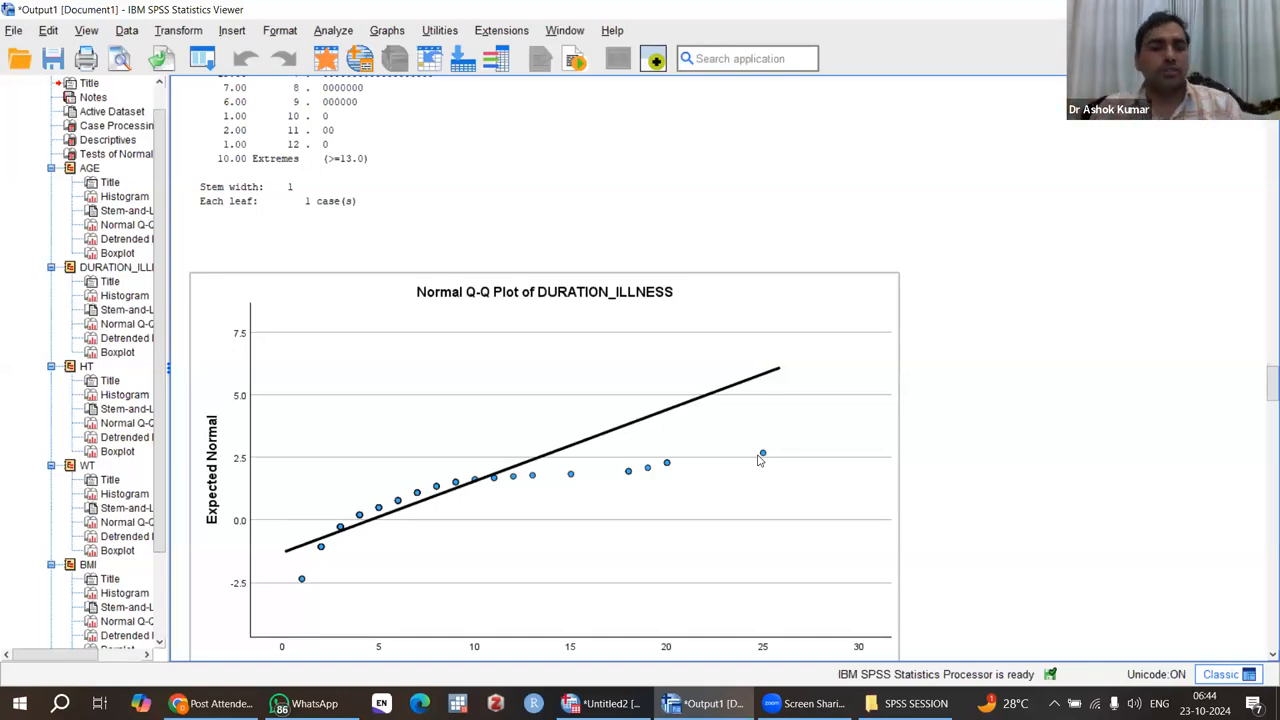
pyautogui.scroll(-20, 758, 460)
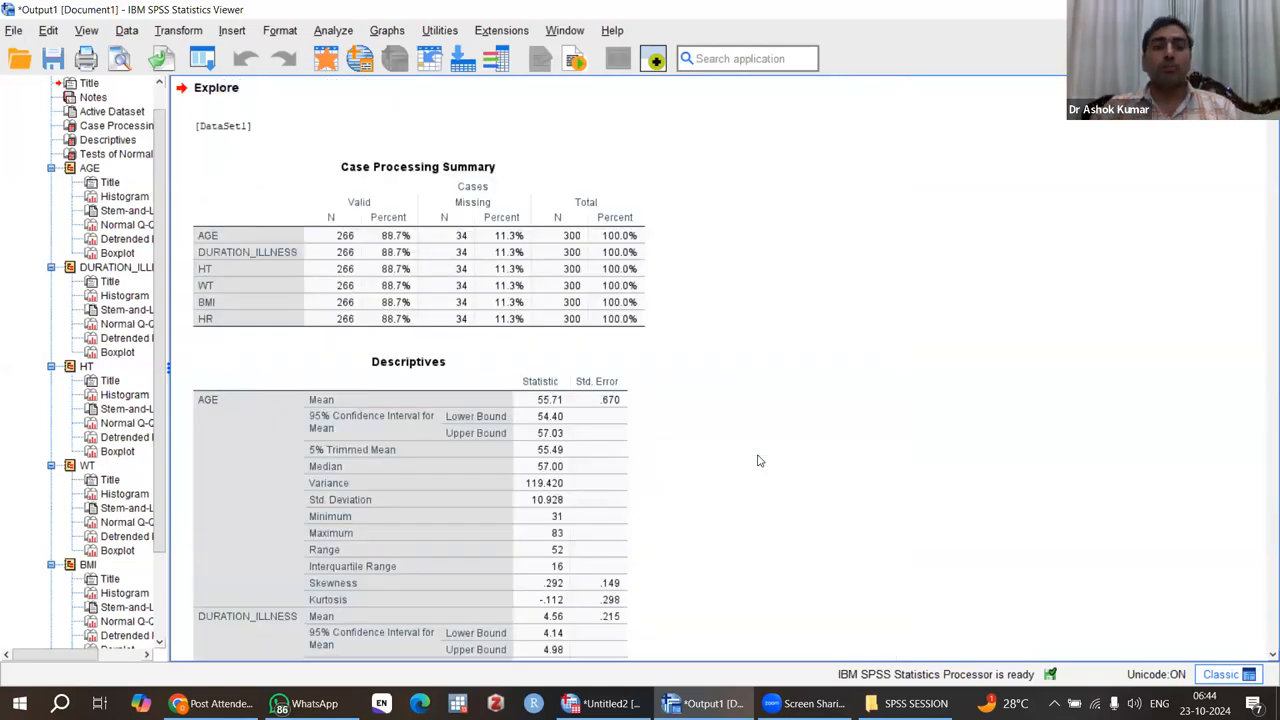
# Step: Switch to the Data Editor and check the AGE and DURATION_ILLNESS columns for missing values across all cases
pyautogui.click(465, 232)
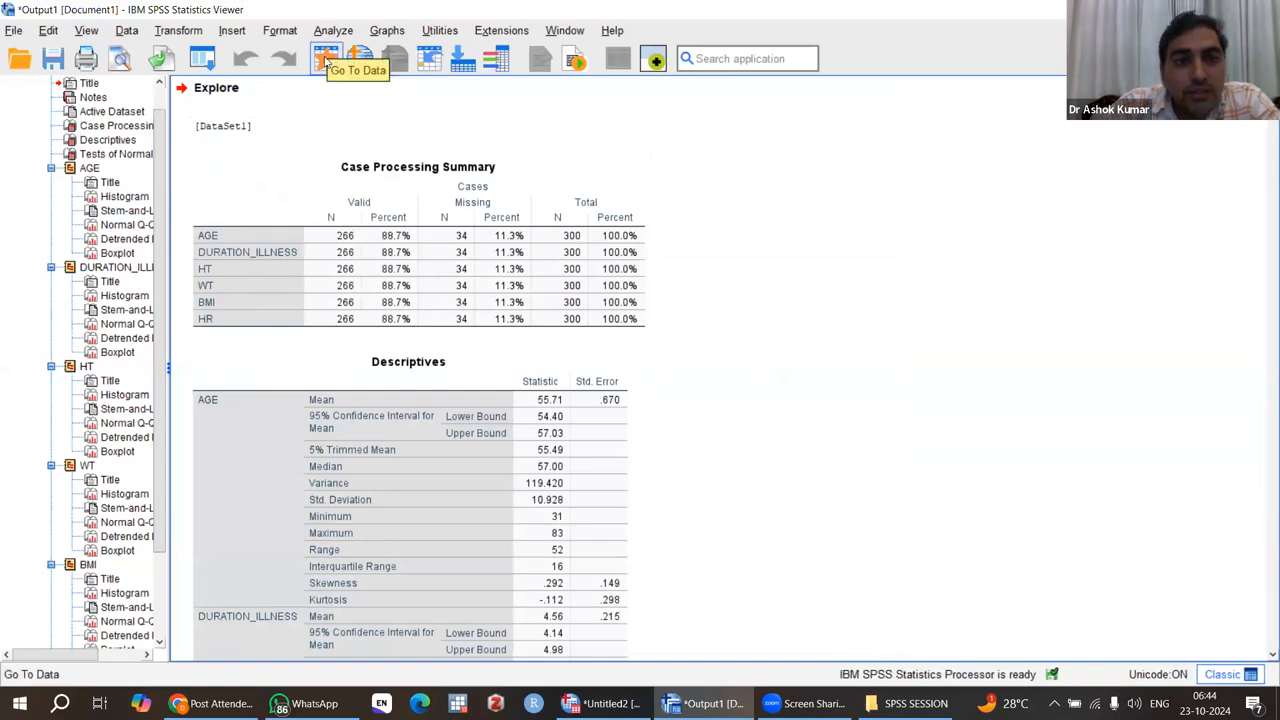
pyautogui.click(325, 60)
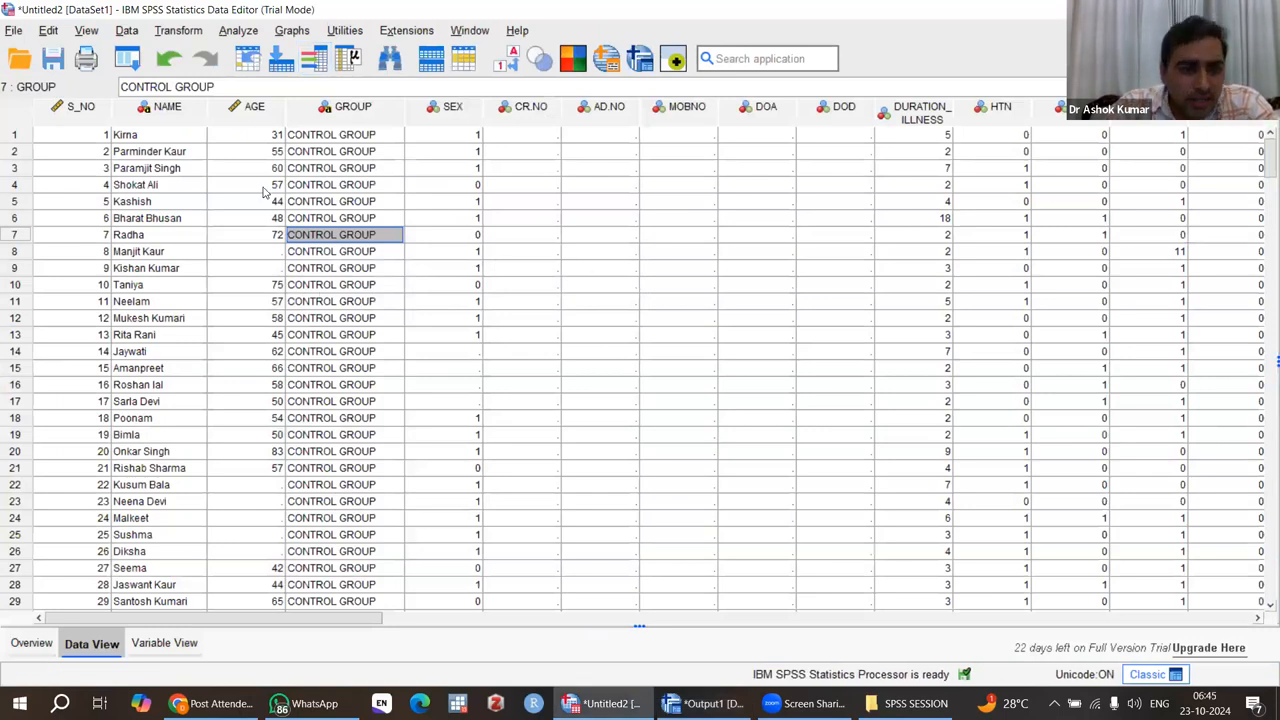
pyautogui.scroll(-20, 258, 333)
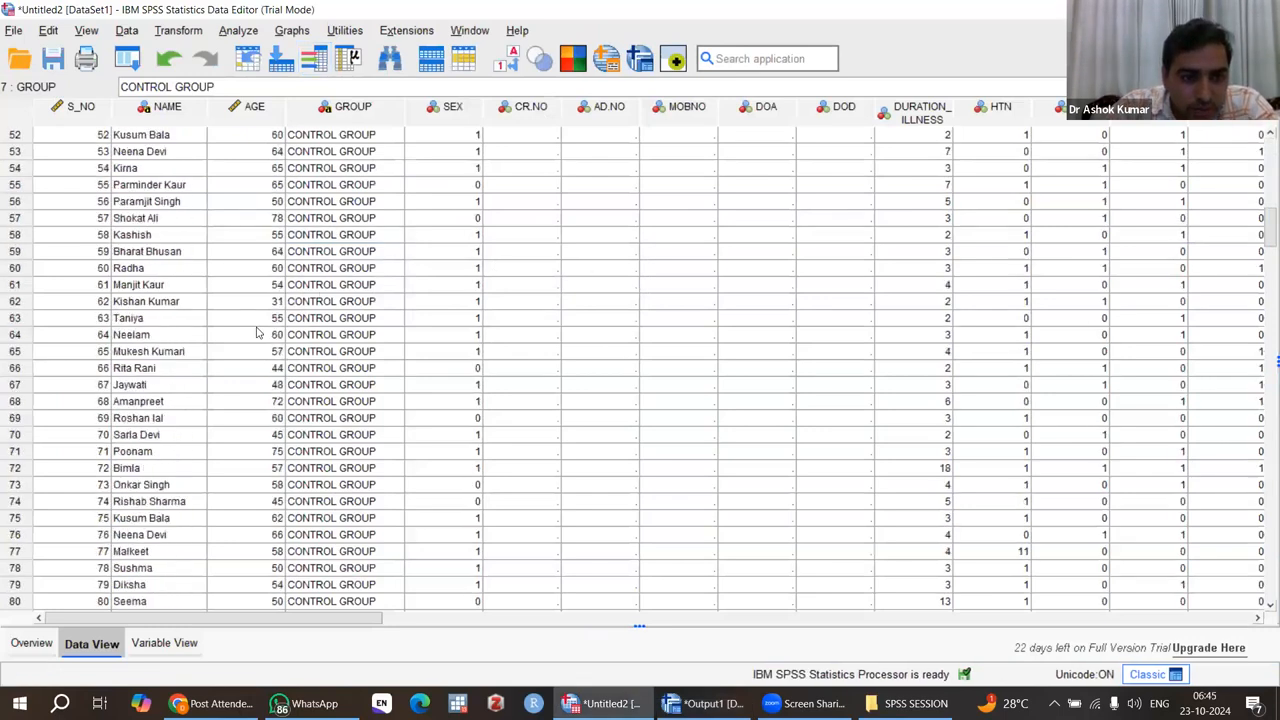
pyautogui.scroll(20, 399, 265)
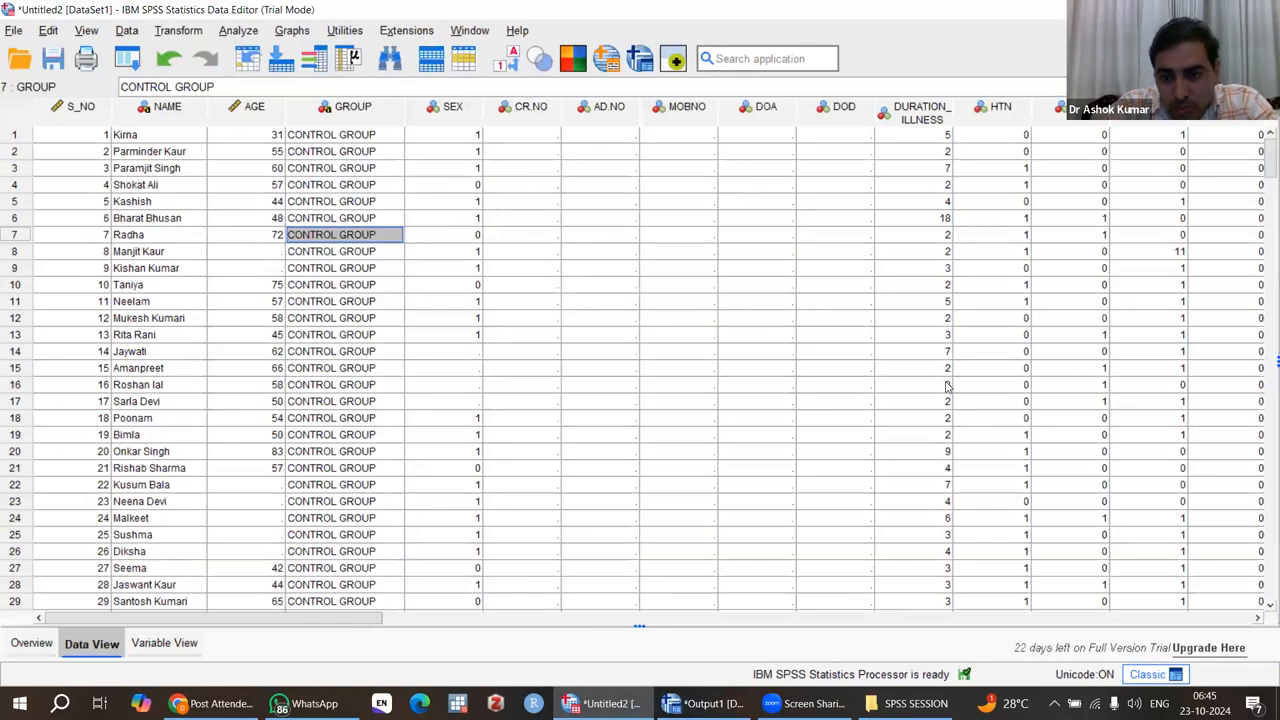
pyautogui.scroll(-18, 947, 386)
pyautogui.scroll(-20, 947, 386)
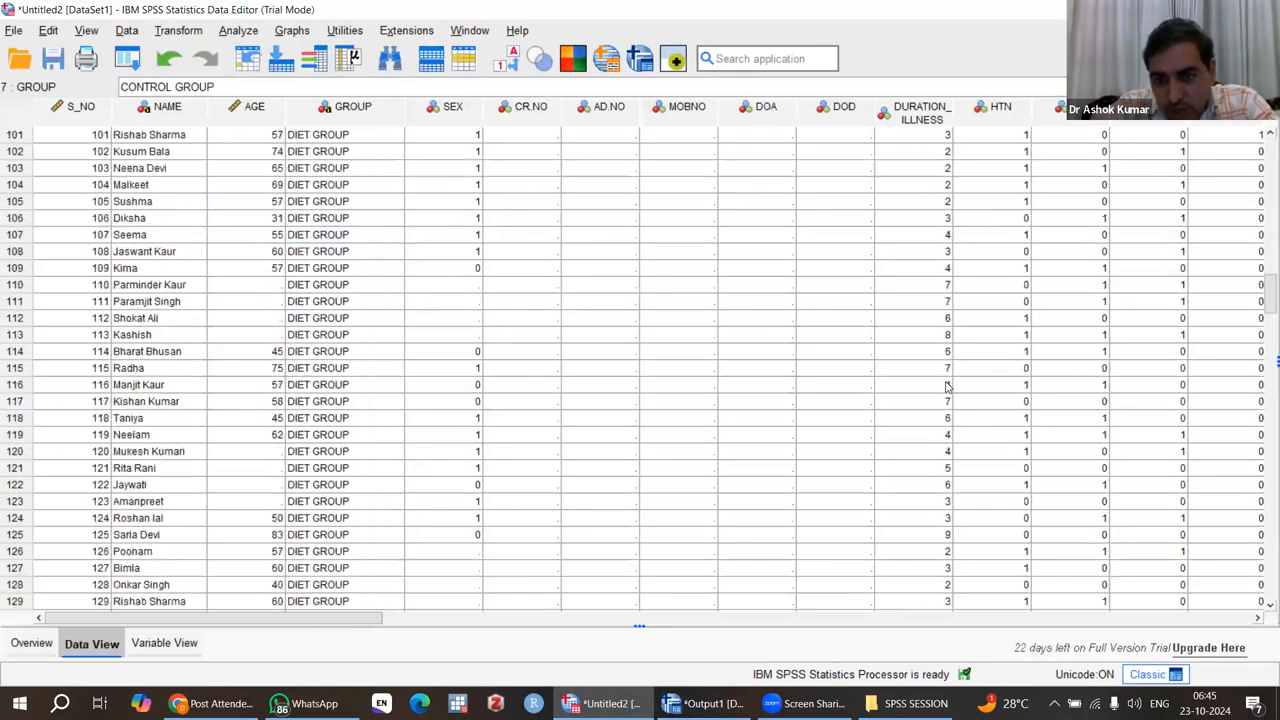
pyautogui.scroll(-20, 947, 386)
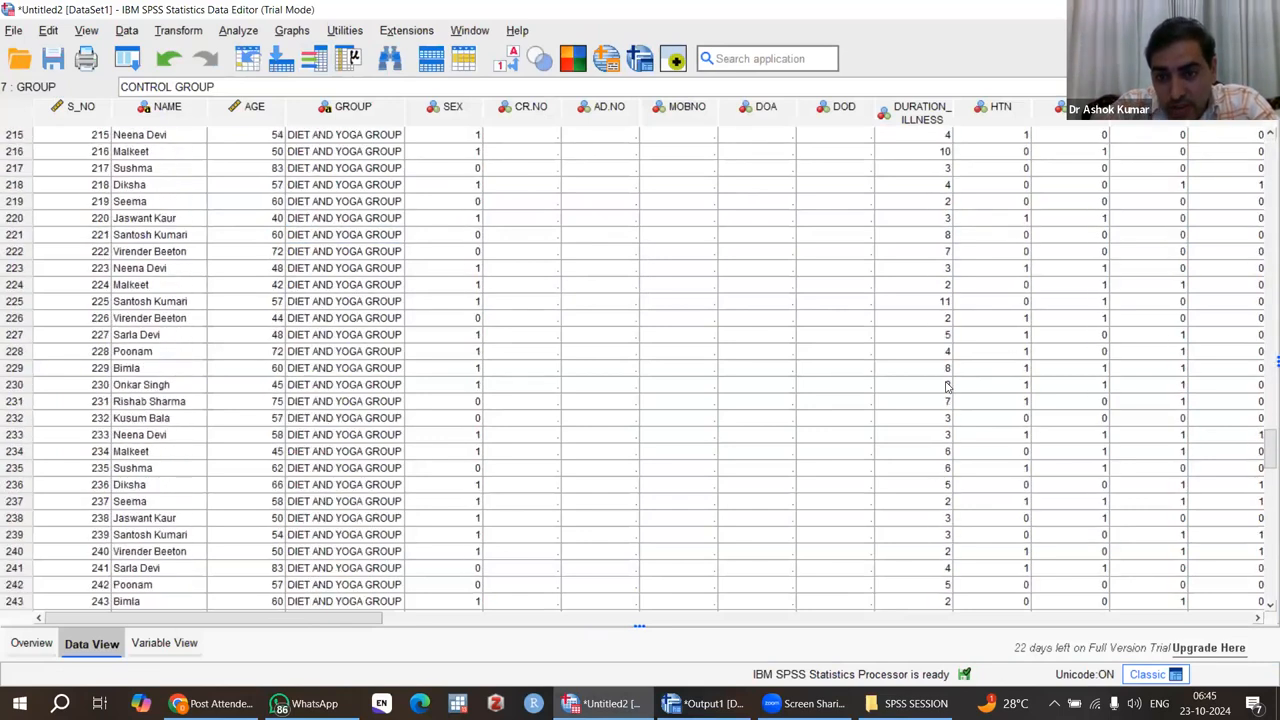
pyautogui.scroll(-17, 947, 386)
pyautogui.scroll(20, 947, 386)
pyautogui.click(947, 386)
pyautogui.scroll(5, 947, 386)
pyautogui.scroll(20, 947, 386)
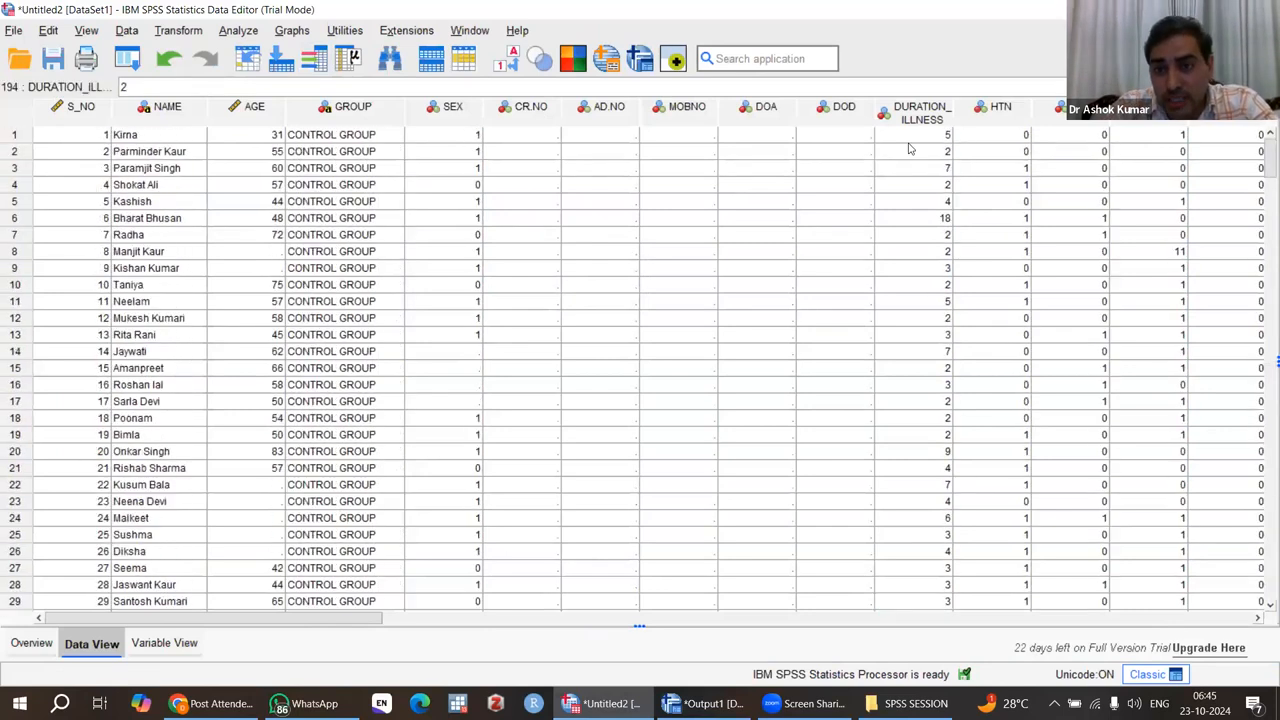
# Step: Check the HT, WT, BMI and HR columns of the dataset for missing values
pyautogui.click(1259, 619)
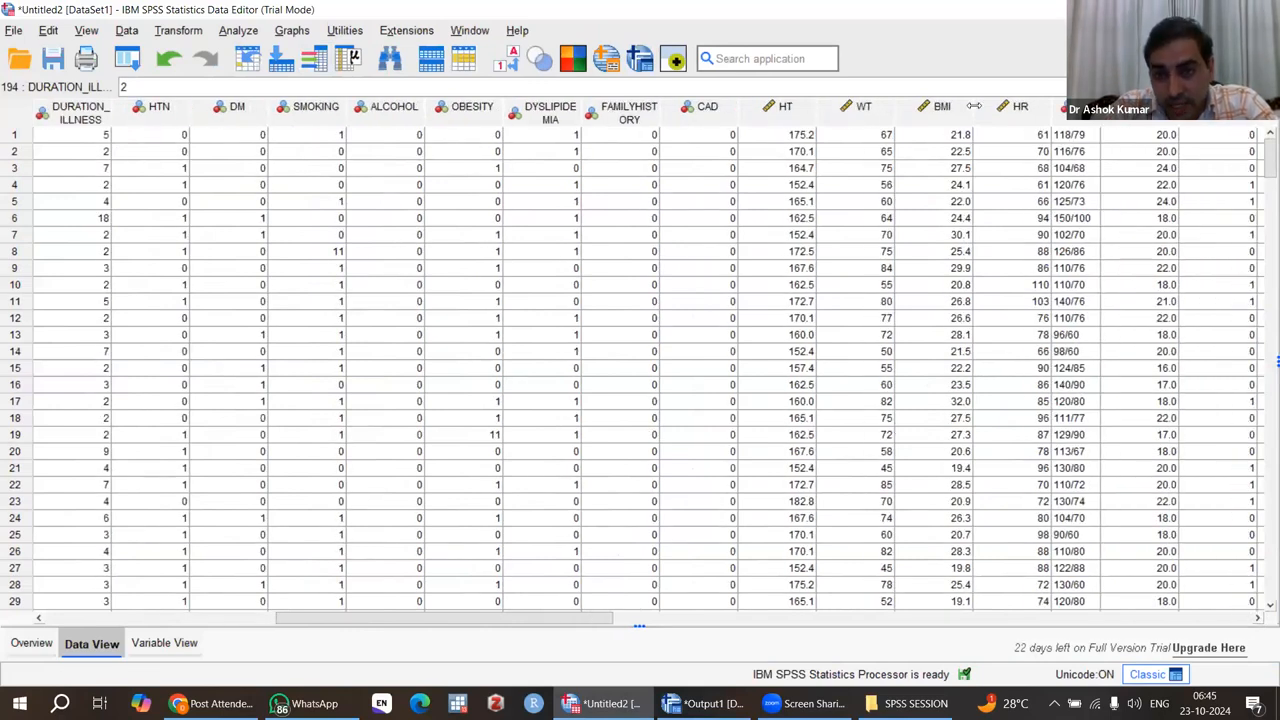
pyautogui.scroll(-20, 993, 270)
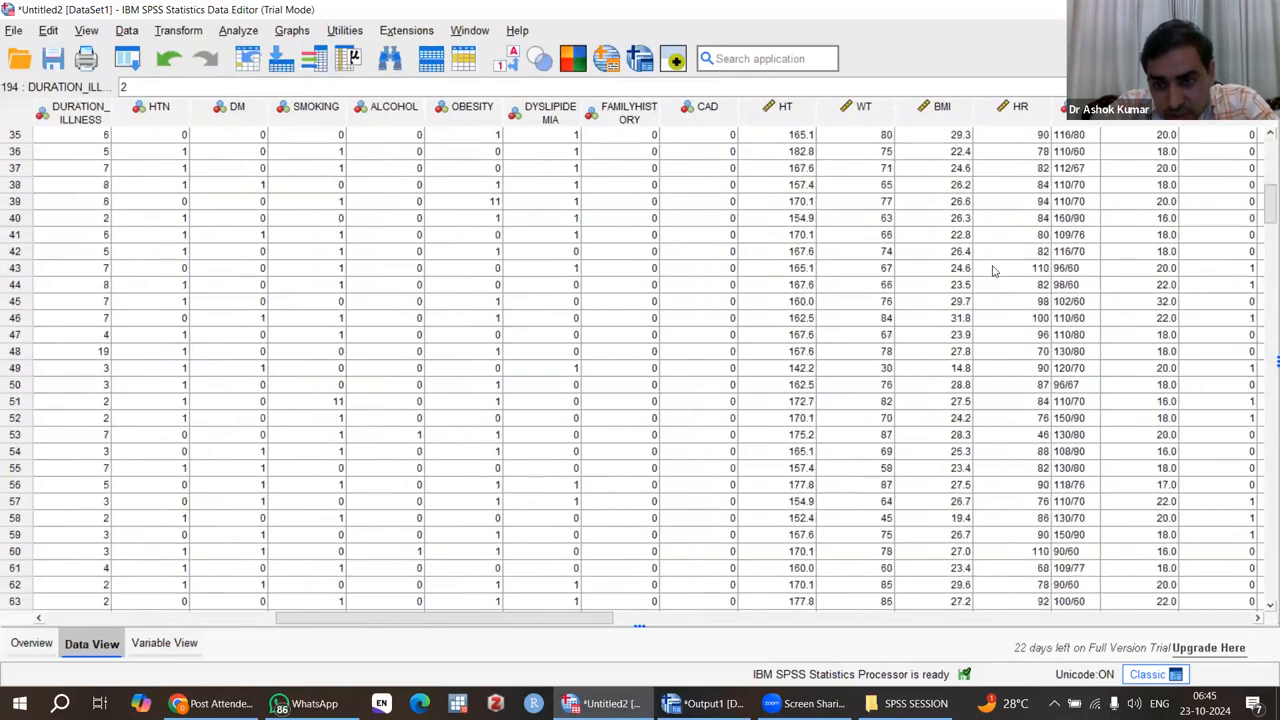
pyautogui.scroll(-20, 993, 270)
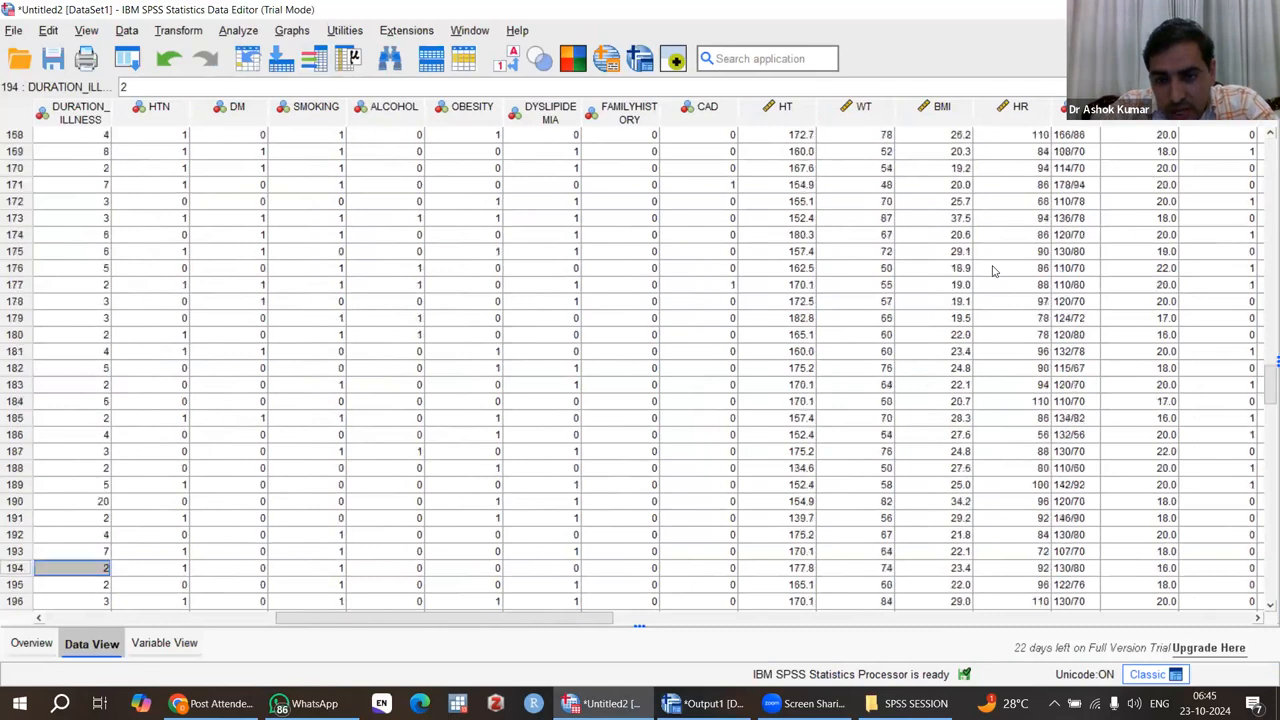
pyautogui.scroll(-15, 993, 270)
pyautogui.scroll(20, 993, 270)
pyautogui.scroll(20, 993, 270)
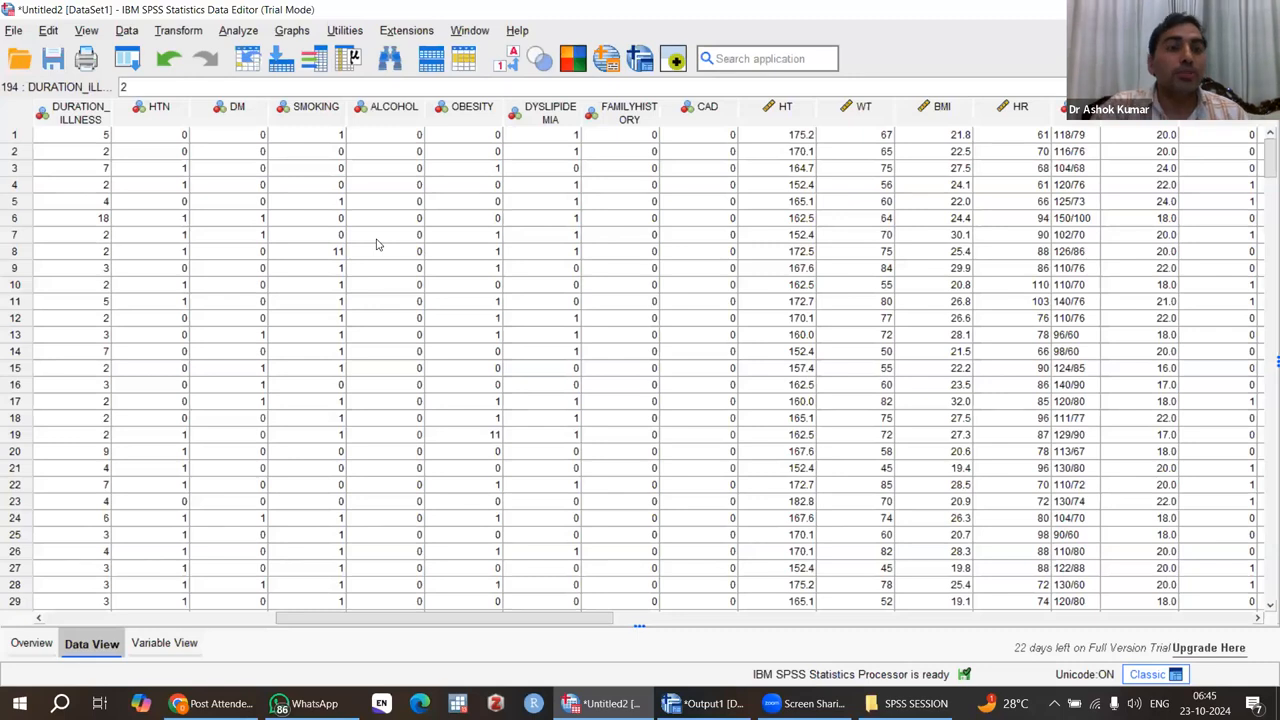
# Step: Rerun the Explore analysis on the same six dependent variables with missing cases excluded pairwise
pyautogui.click(240, 34)
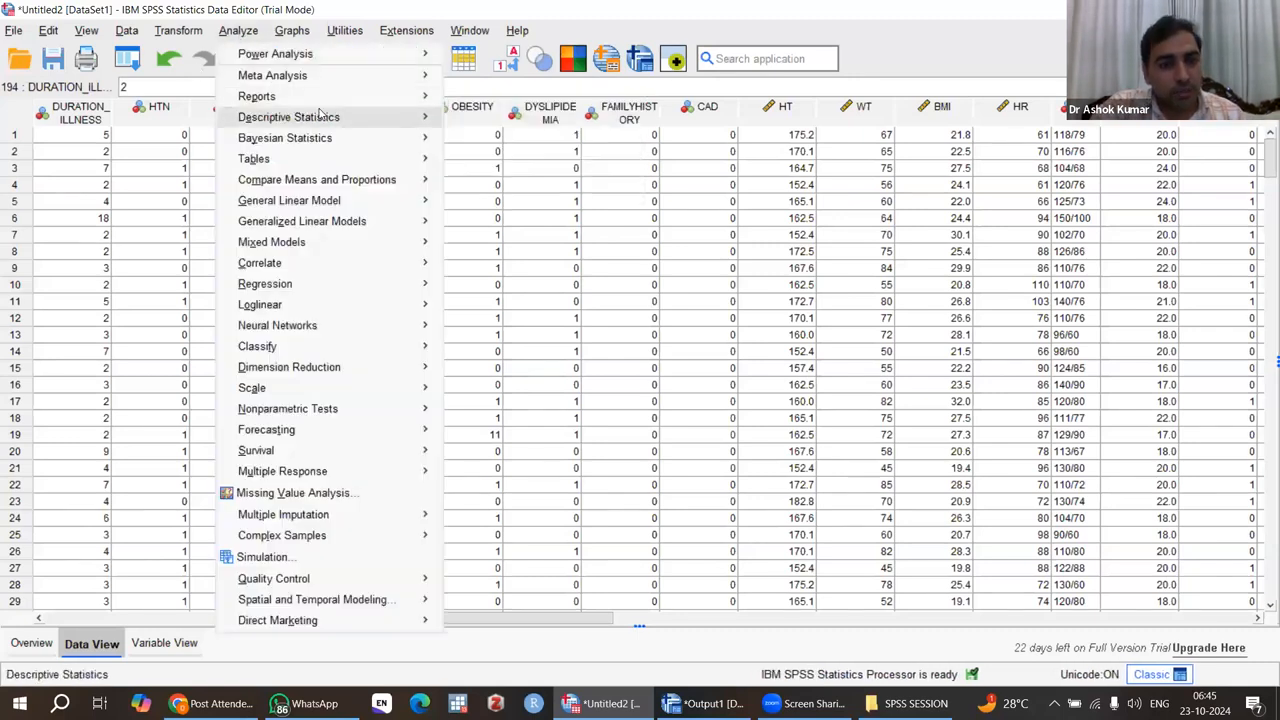
pyautogui.moveTo(358, 115)
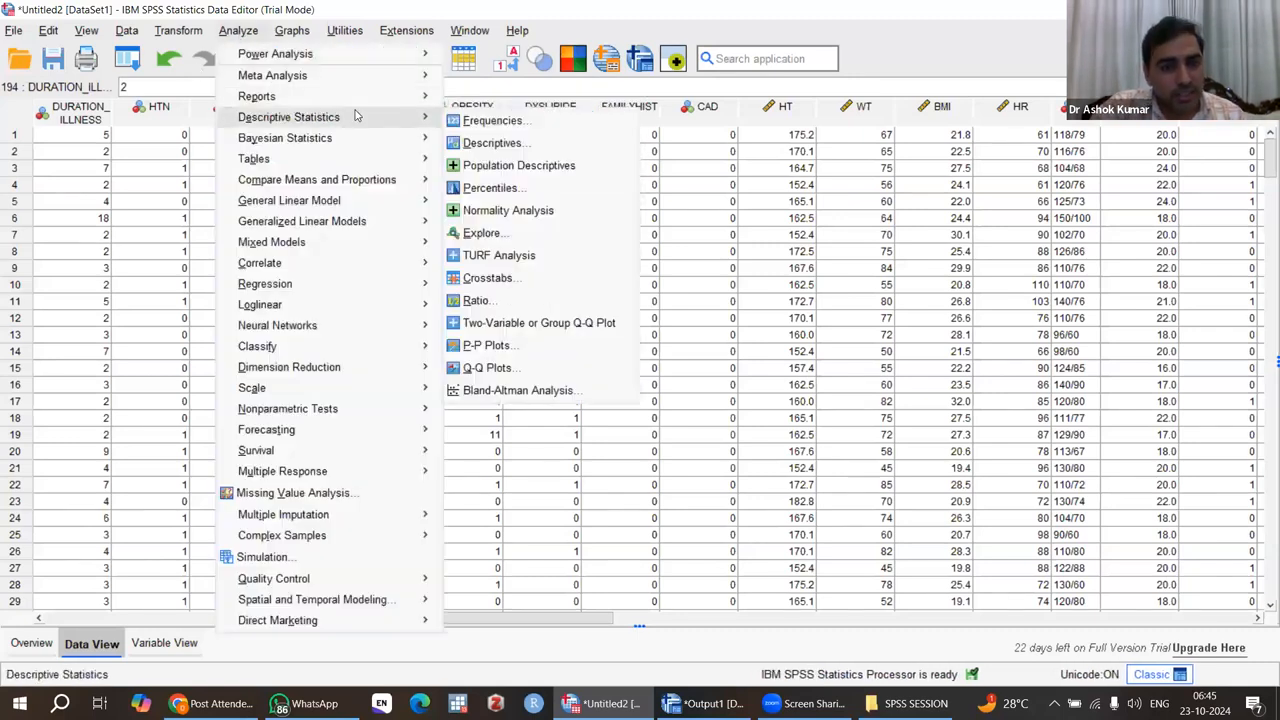
pyautogui.click(518, 235)
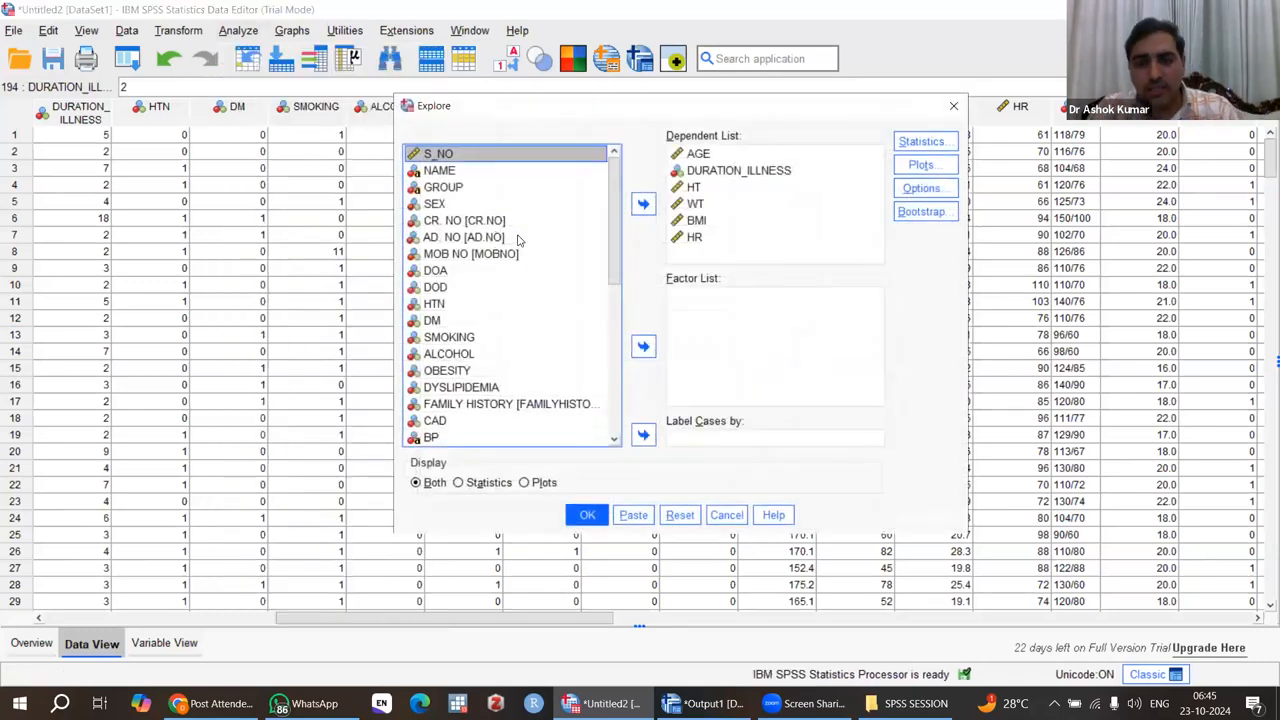
pyautogui.click(921, 190)
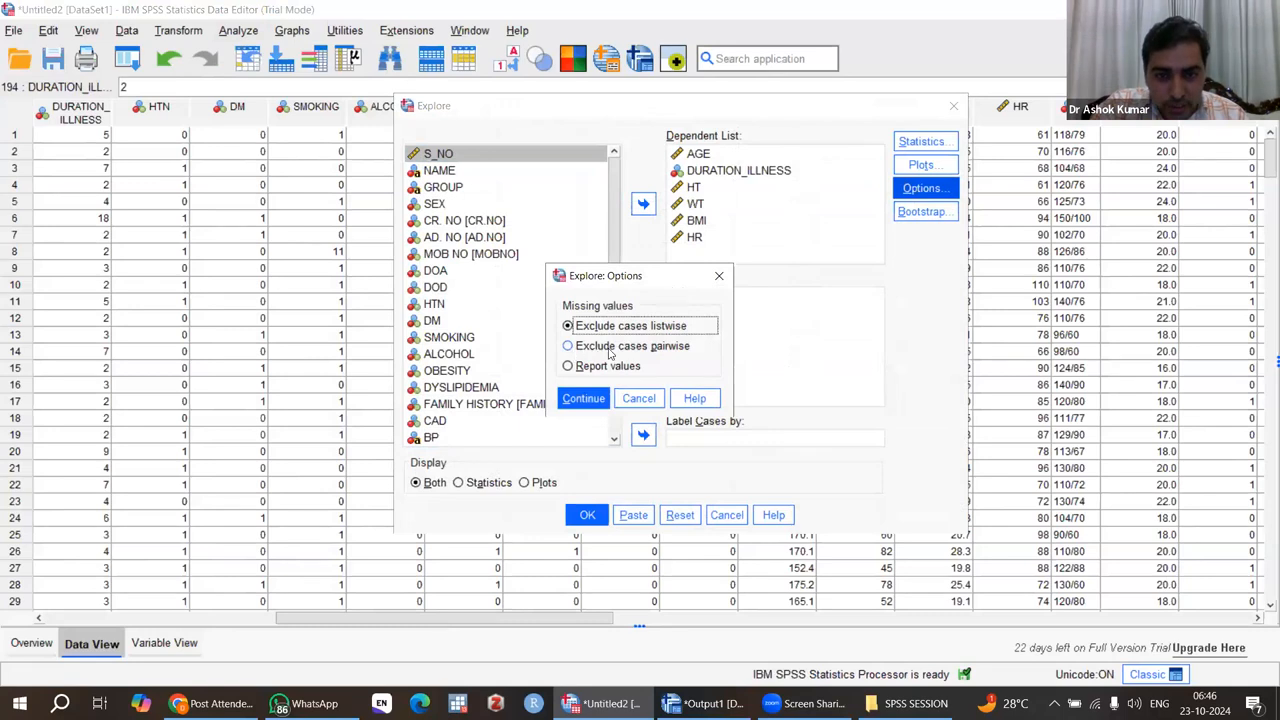
pyautogui.click(568, 346)
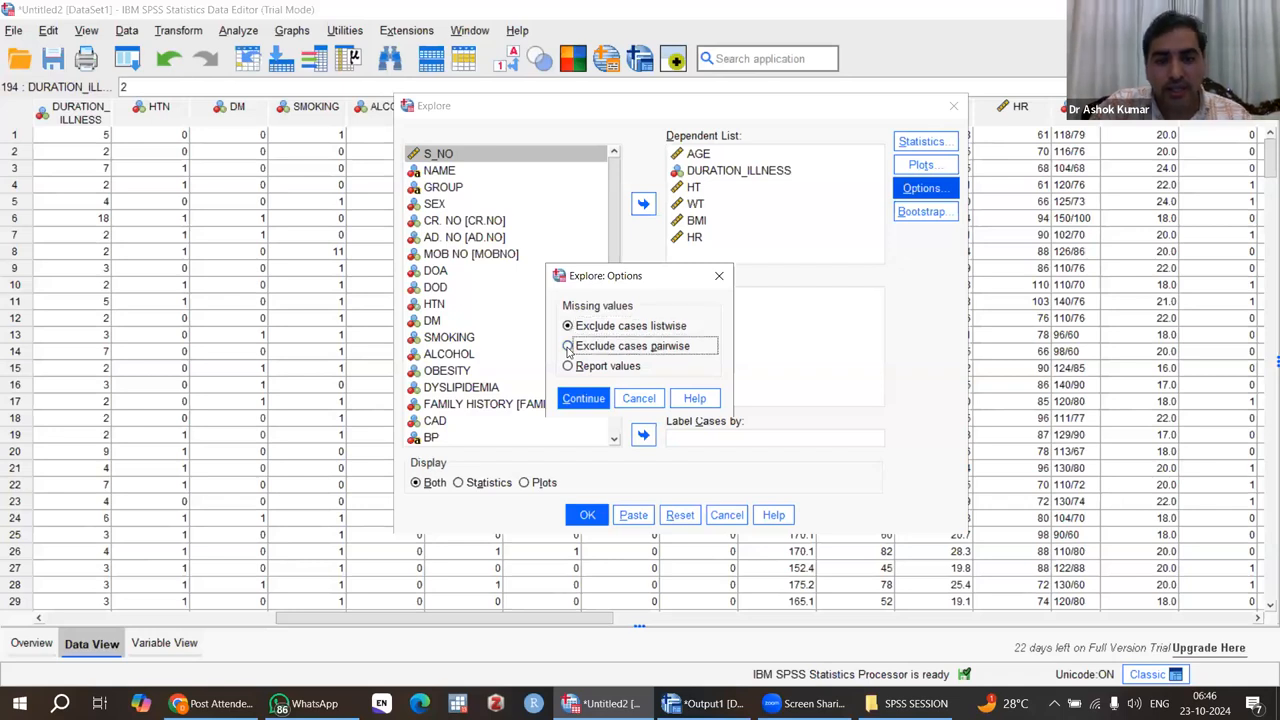
pyautogui.click(585, 399)
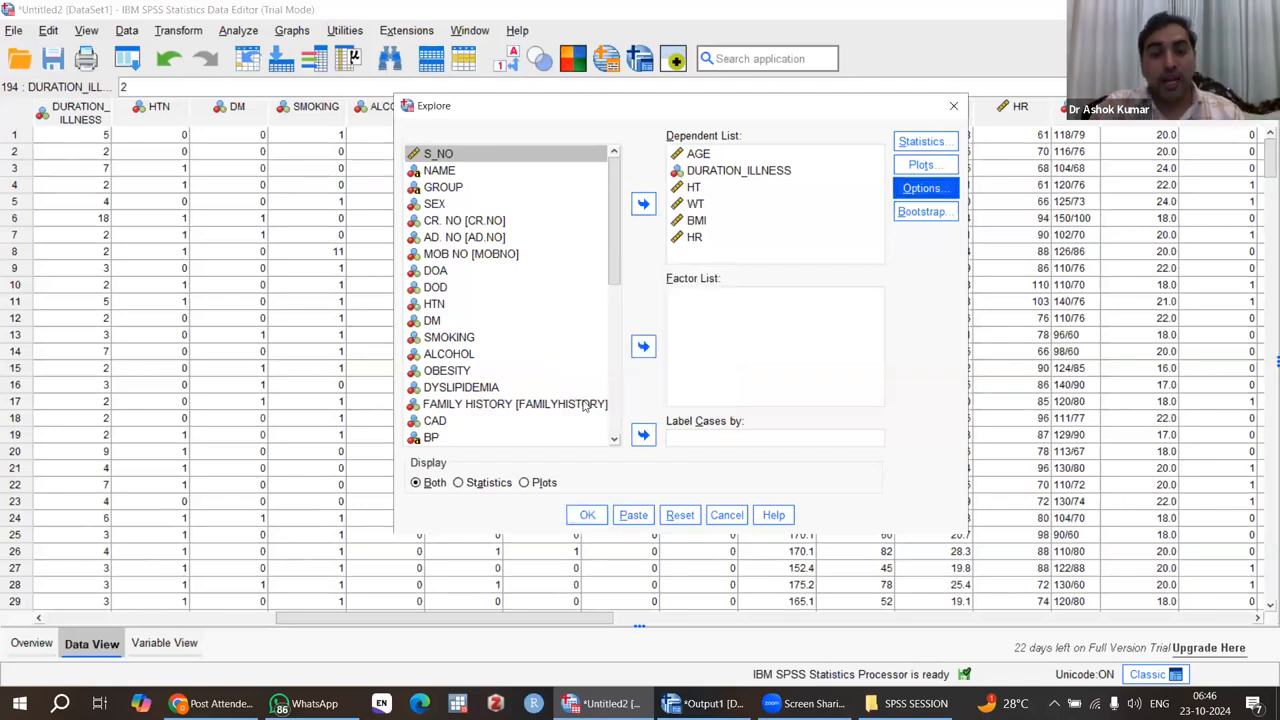
pyautogui.click(588, 515)
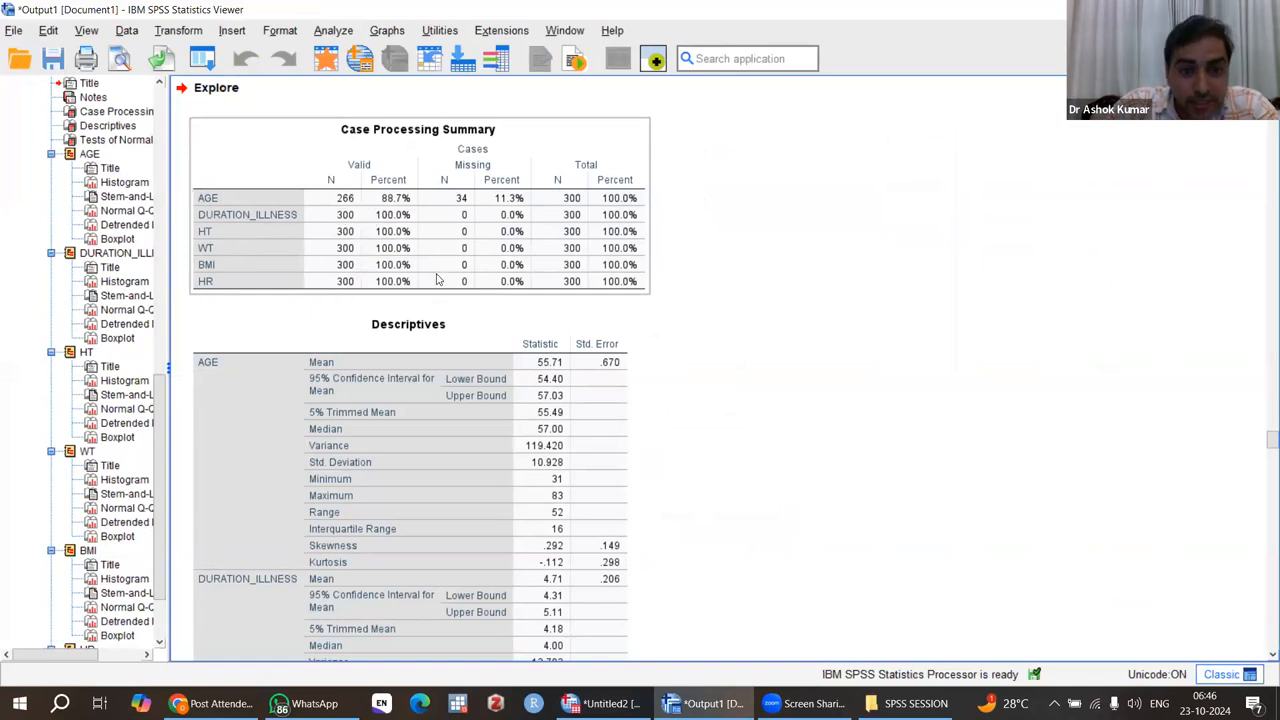
# Step: Review the new Case Processing Summary, Descriptives, plots and Tests of Normality for the six variables
pyautogui.click(584, 386)
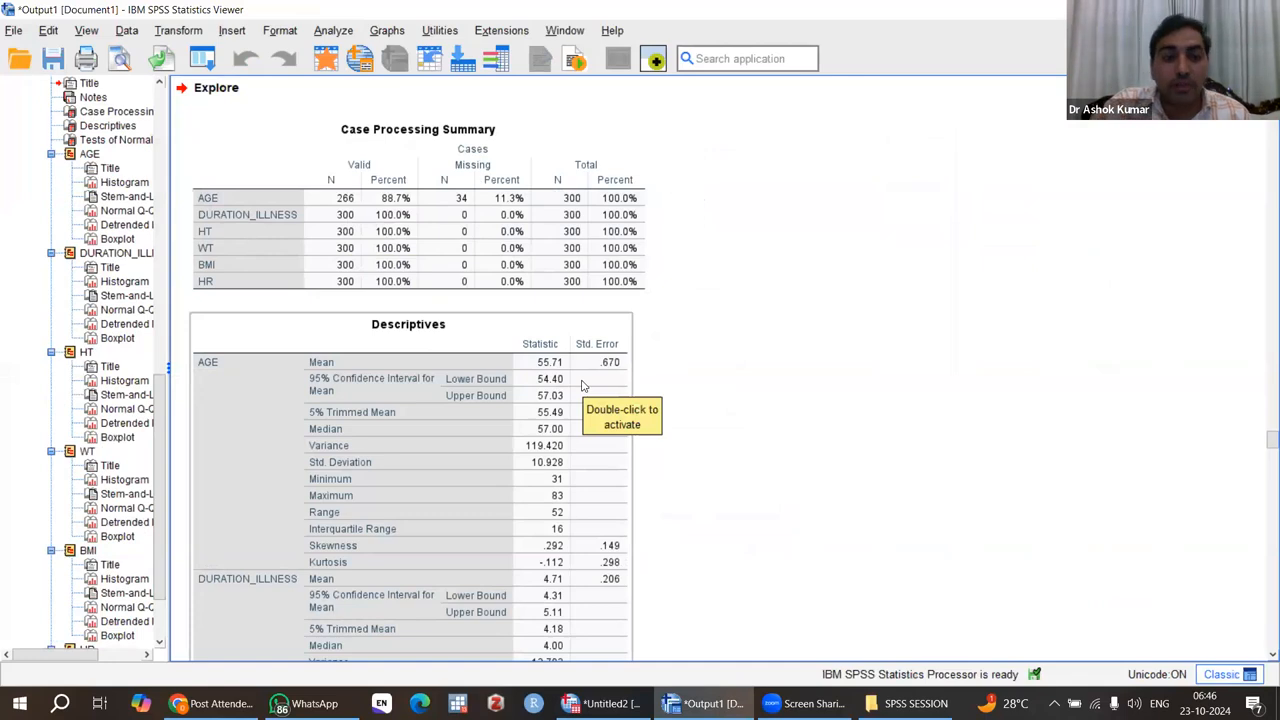
pyautogui.scroll(-15, 584, 386)
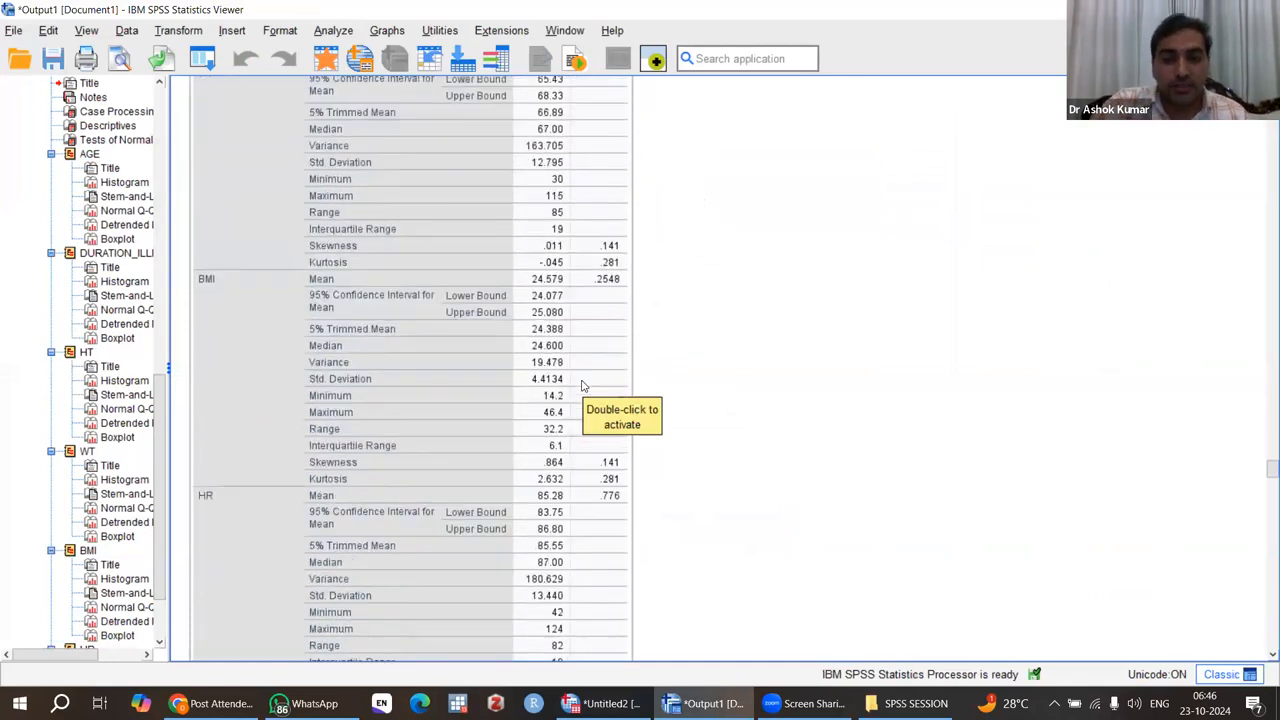
pyautogui.scroll(-20, 584, 386)
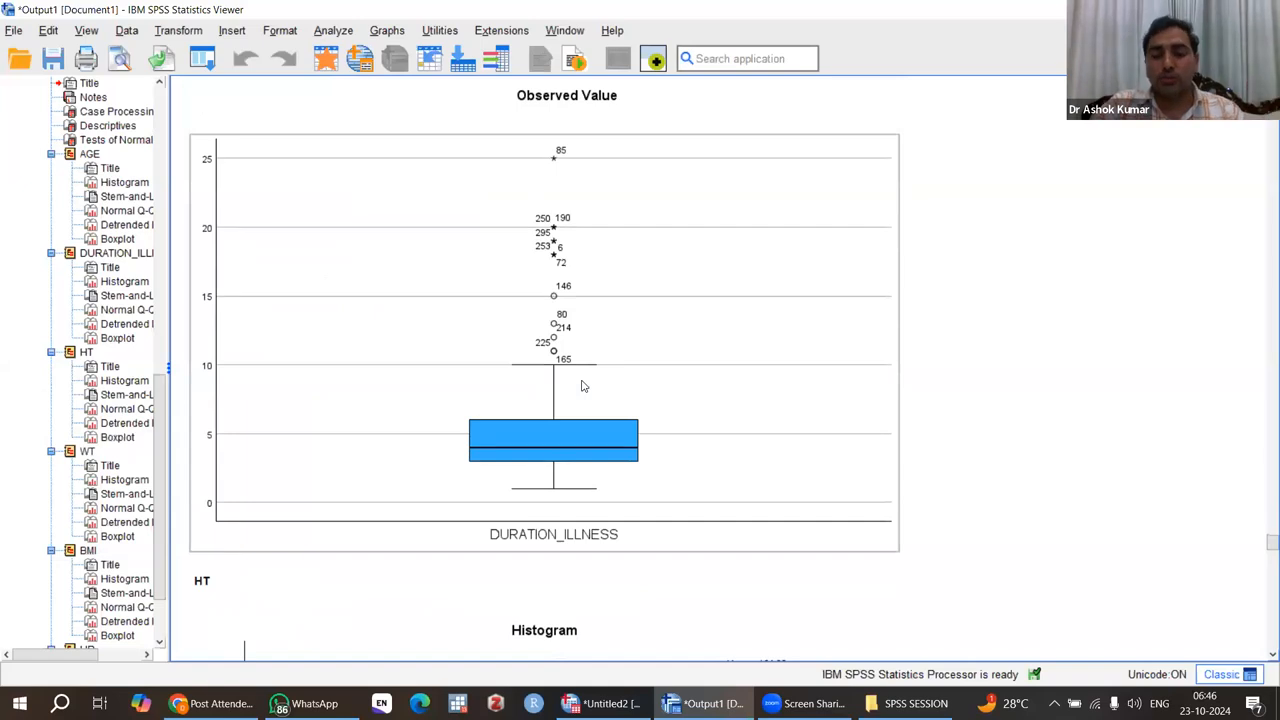
pyautogui.scroll(-20, 584, 386)
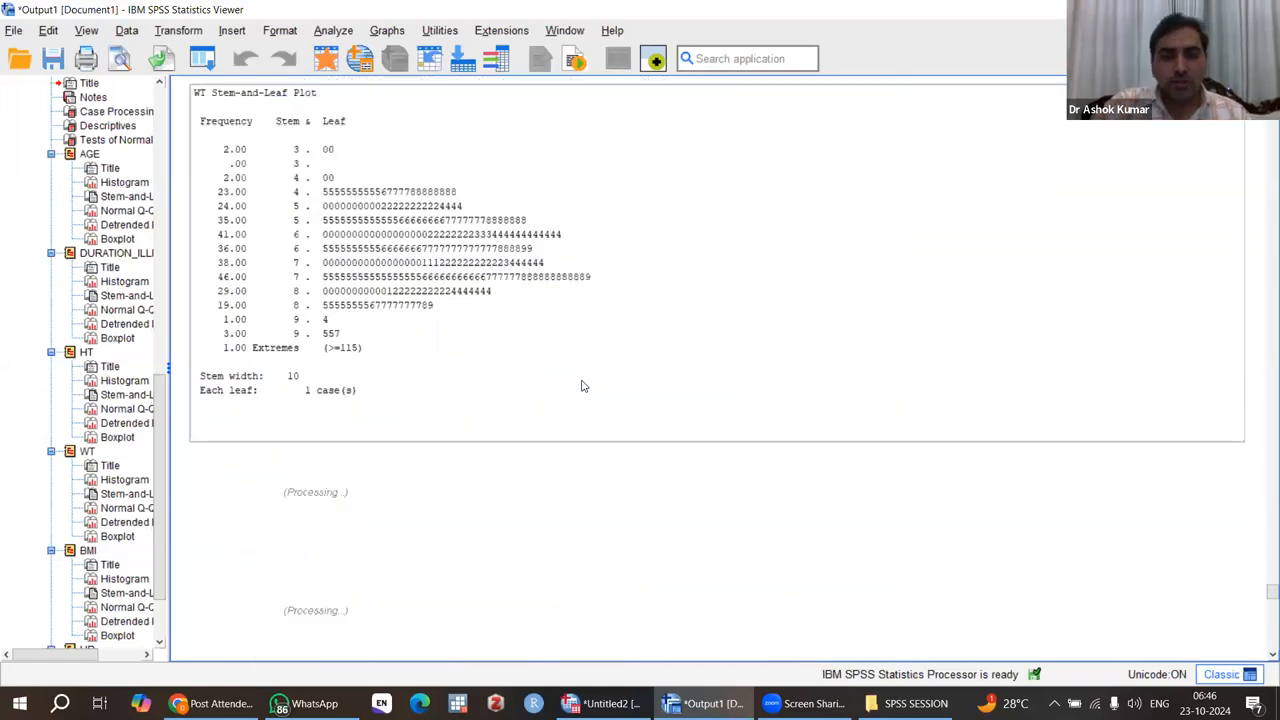
pyautogui.scroll(20, 584, 386)
pyautogui.scroll(-12, 584, 386)
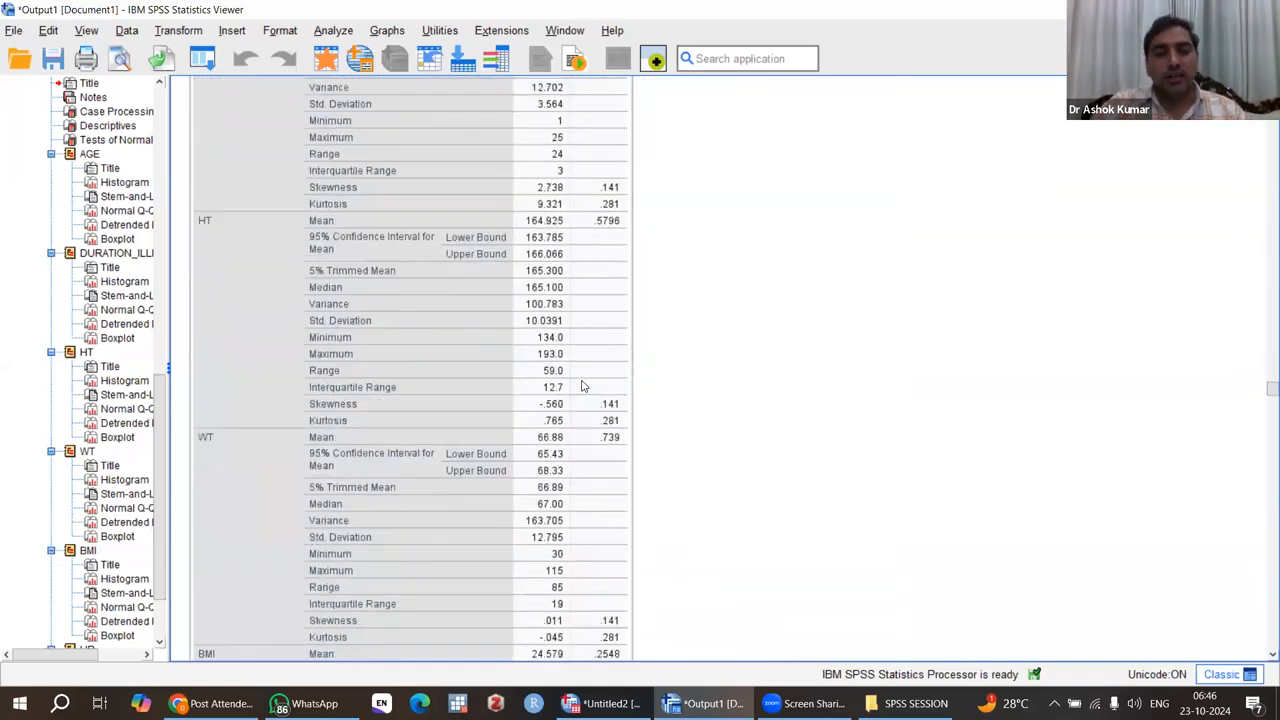
pyautogui.scroll(-8, 584, 386)
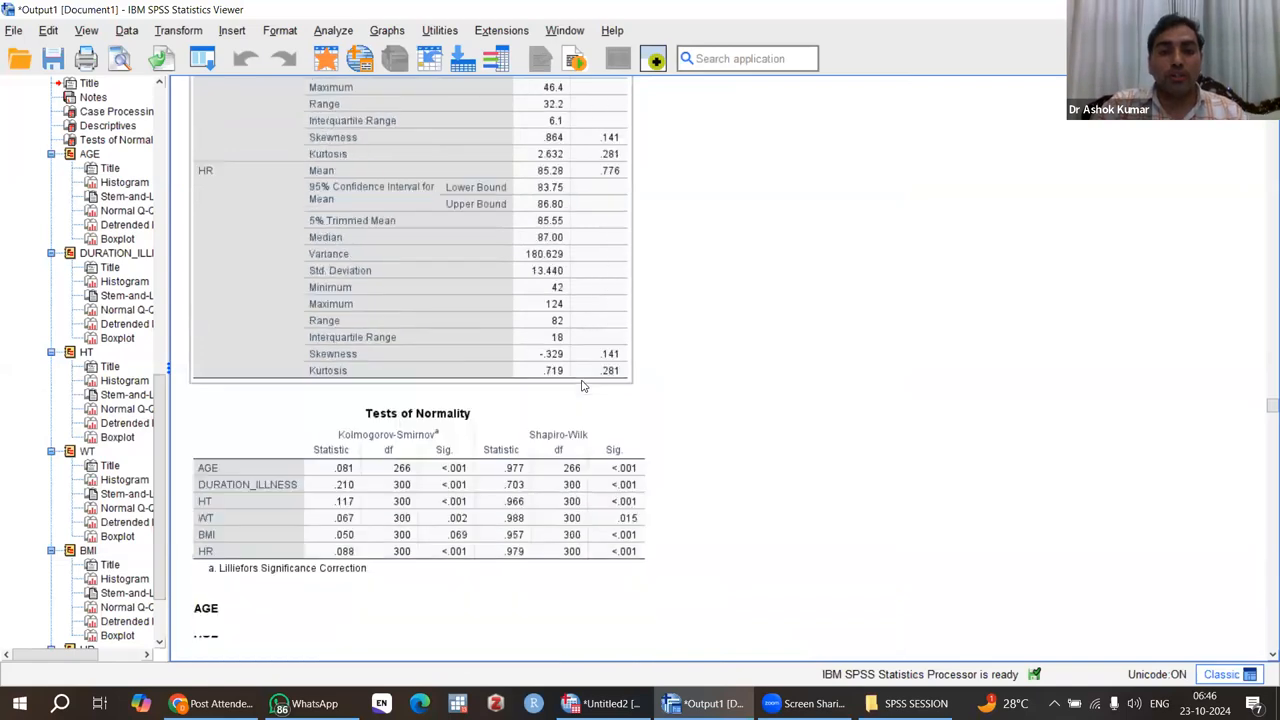
pyautogui.scroll(1, 658, 222)
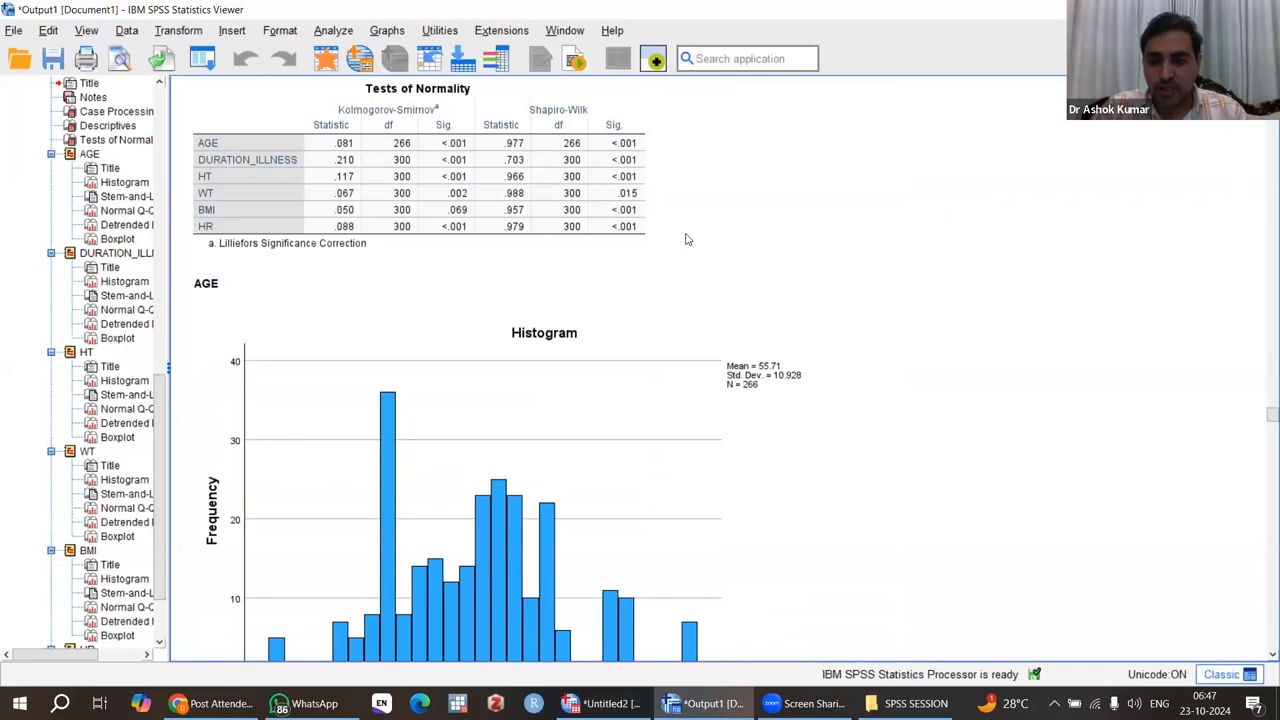
pyautogui.click(632, 231)
pyautogui.click(814, 218)
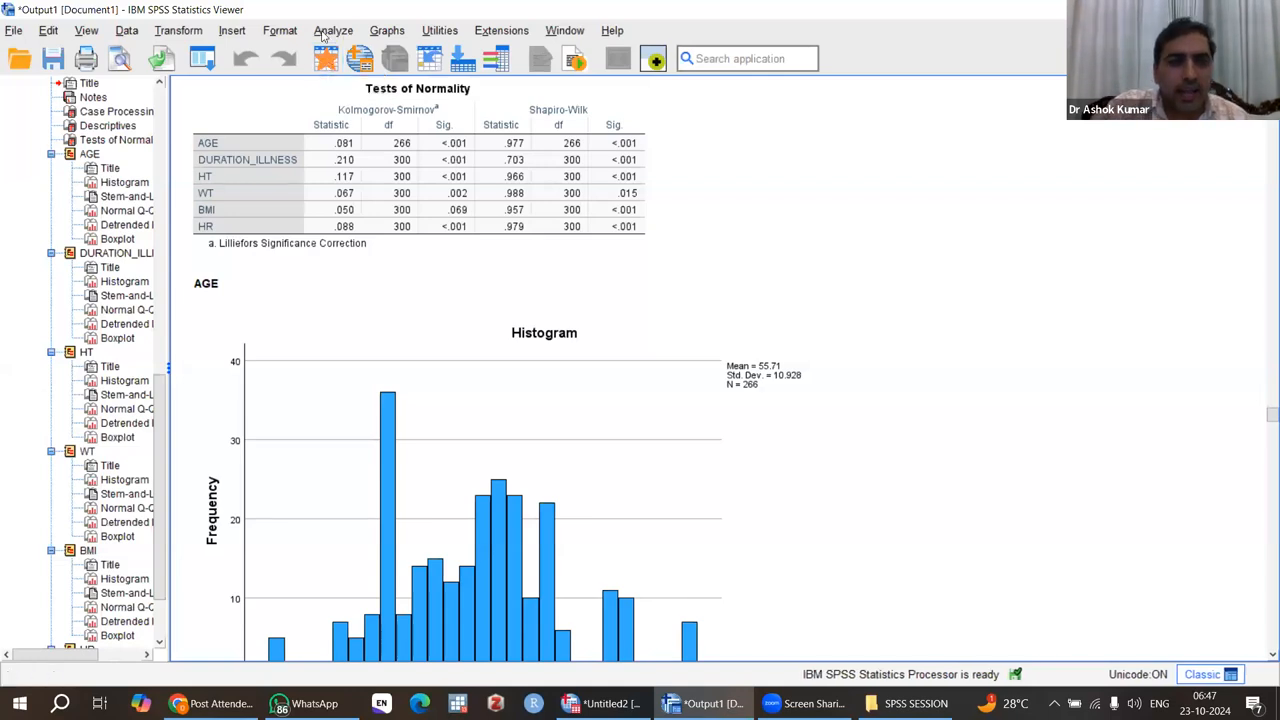
# Step: Start a Frequencies analysis, enlarge its dialog to list more variables, and add AGE to the variables to analyze
pyautogui.click(330, 31)
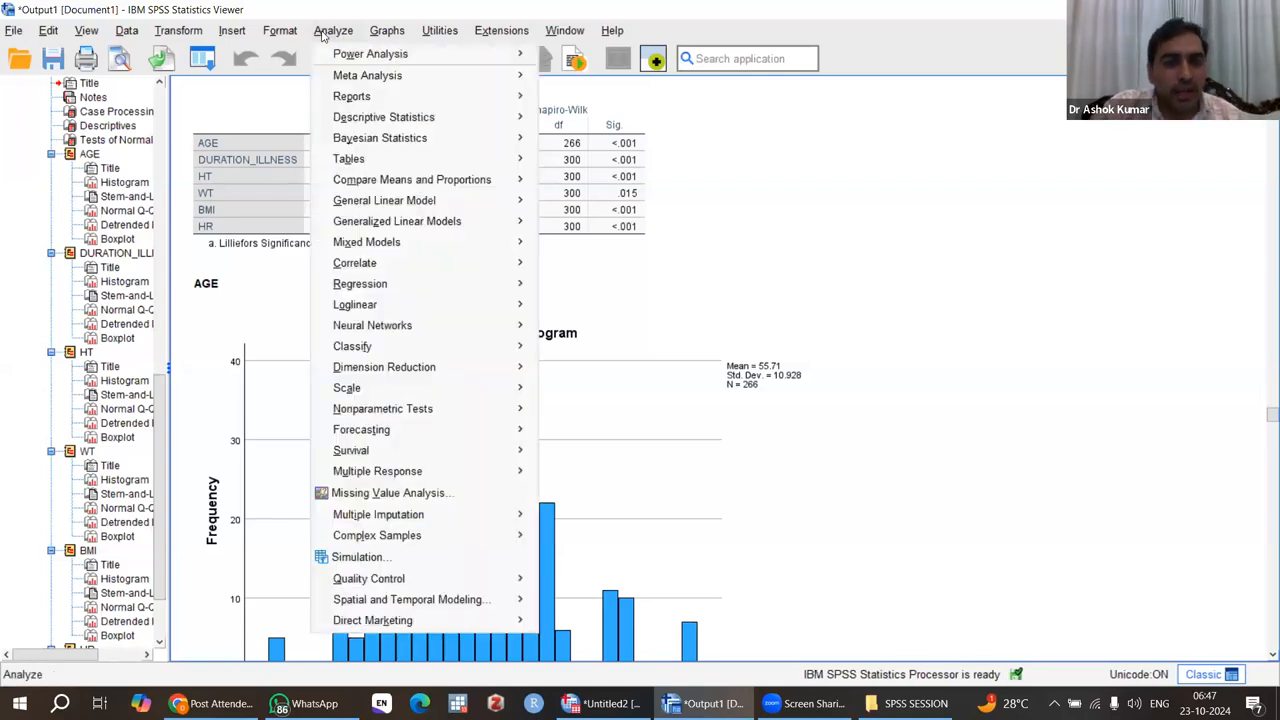
pyautogui.moveTo(381, 124)
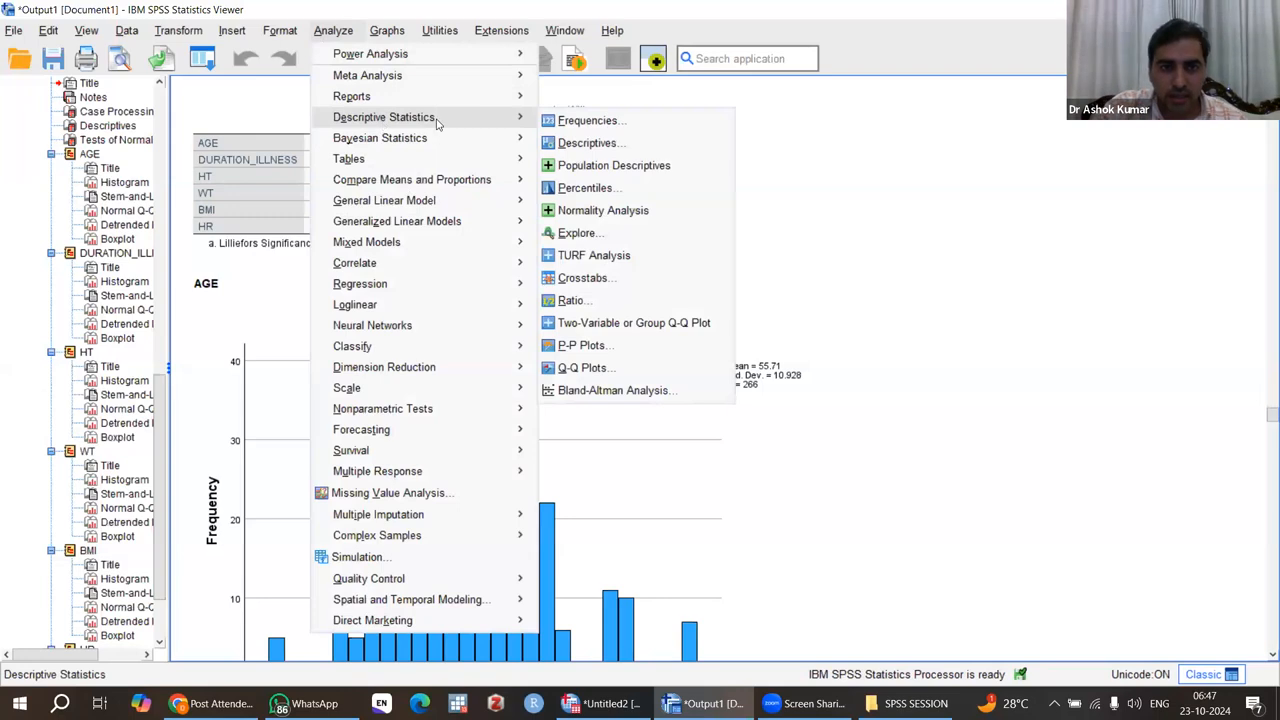
pyautogui.click(619, 123)
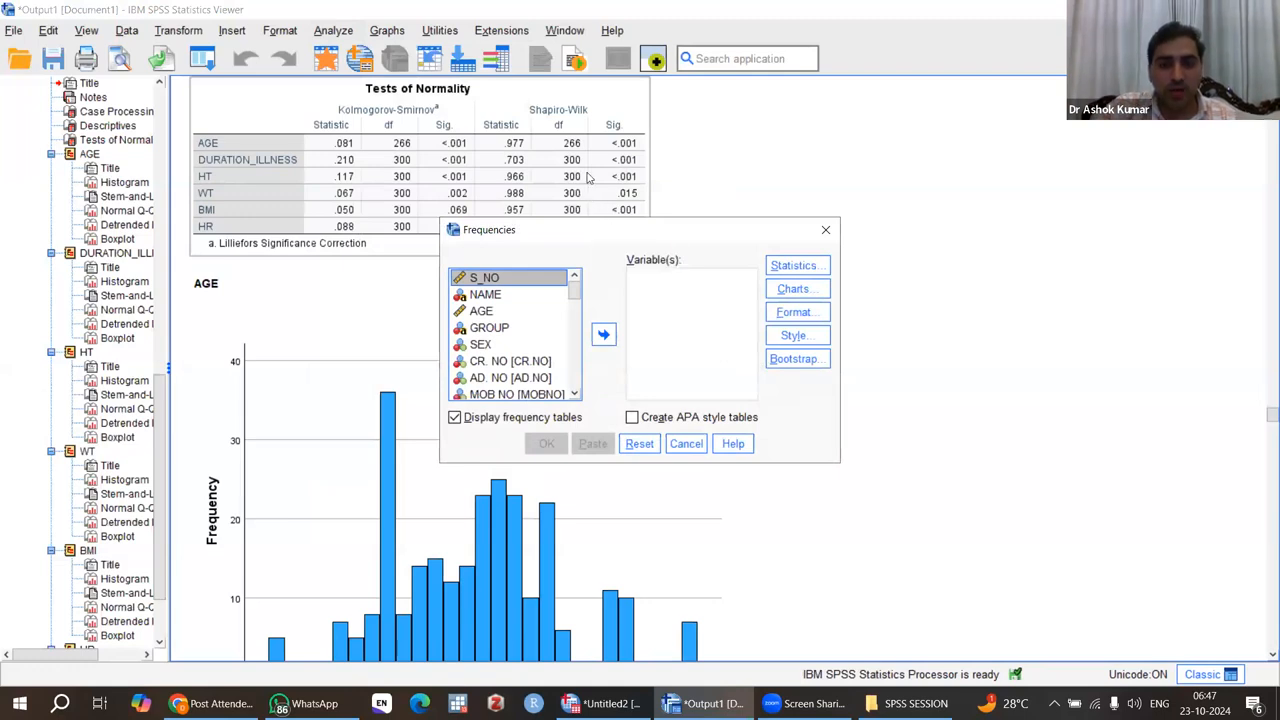
pyautogui.moveTo(605, 232); pyautogui.dragTo(588, 178)
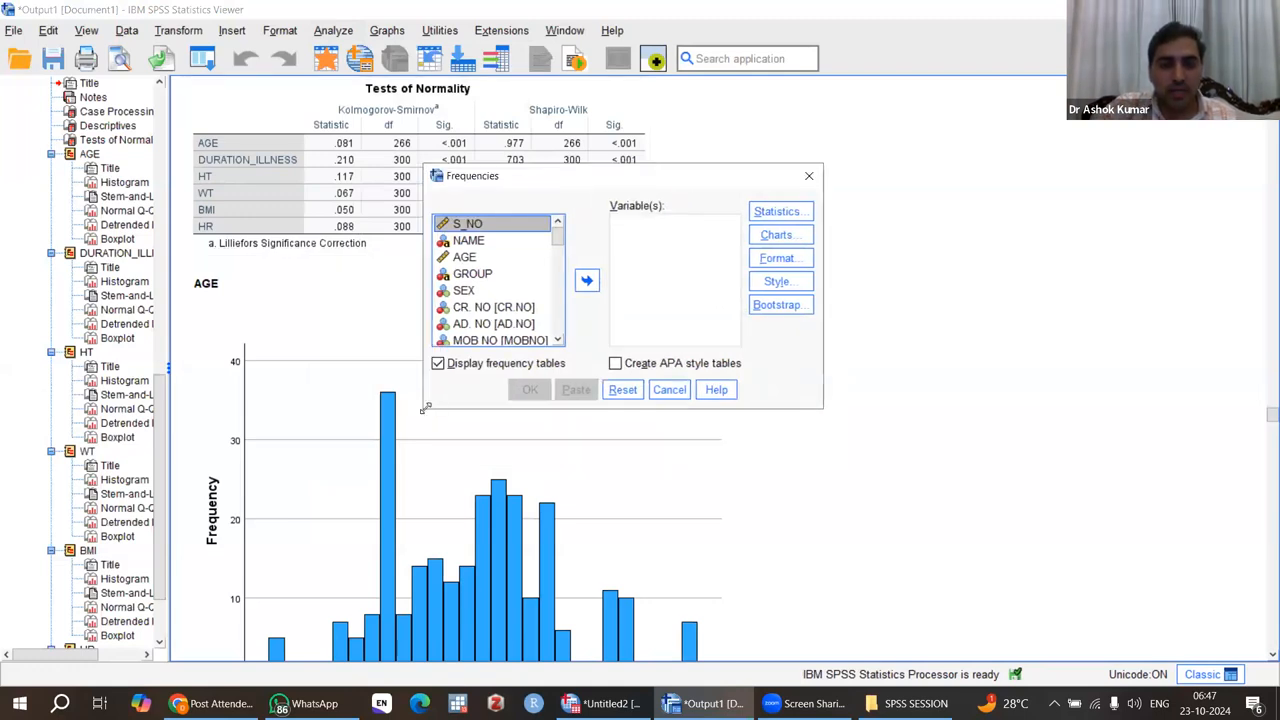
pyautogui.moveTo(423, 408); pyautogui.dragTo(314, 530)
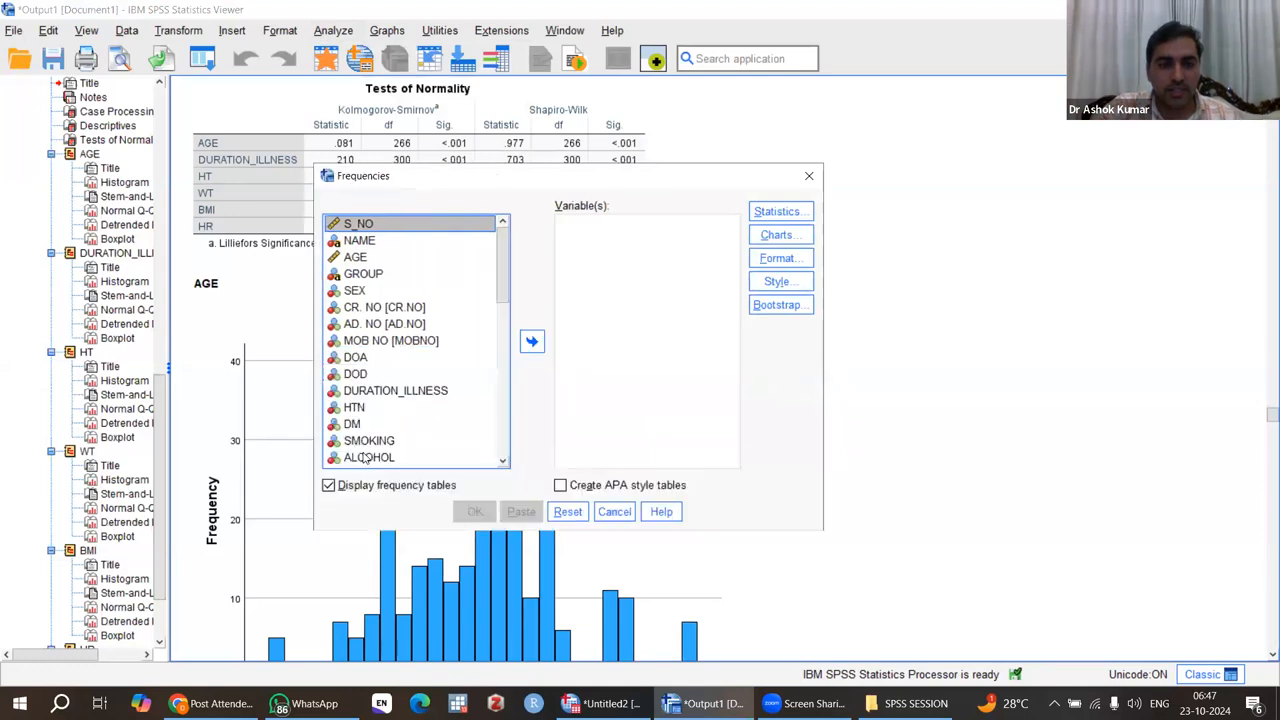
pyautogui.click(358, 258)
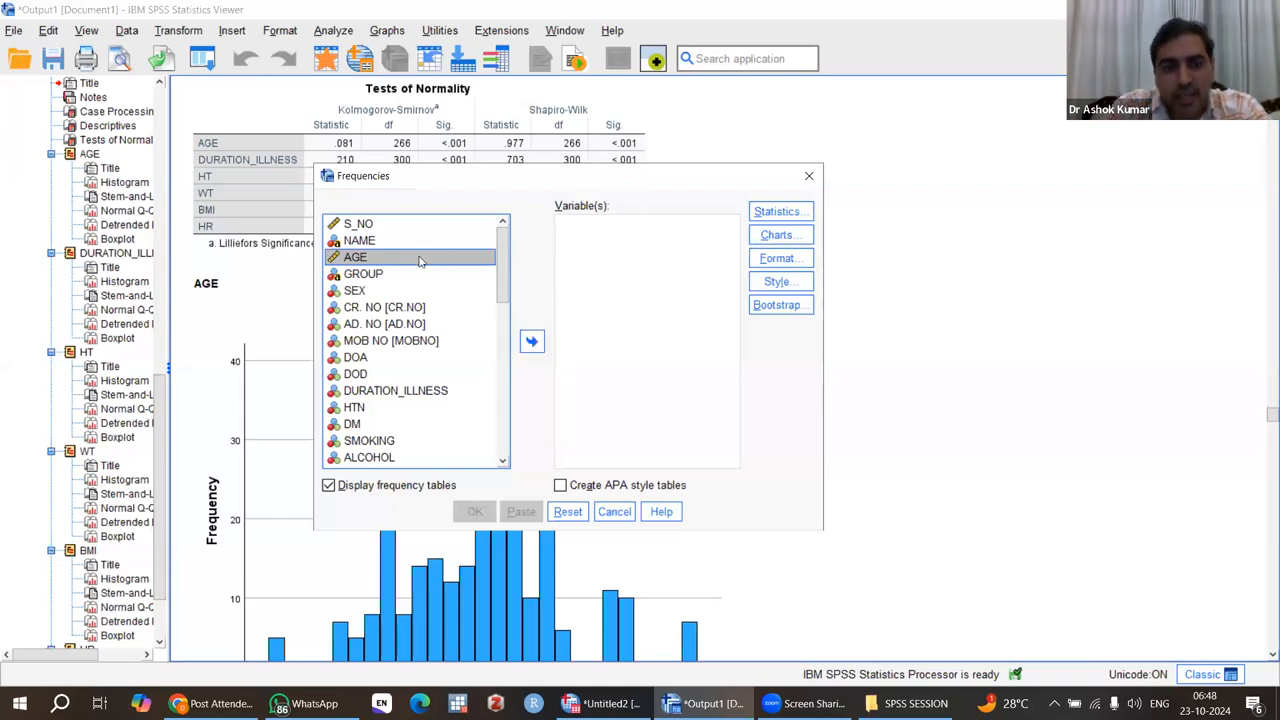
pyautogui.moveTo(383, 260); pyautogui.dragTo(588, 261)
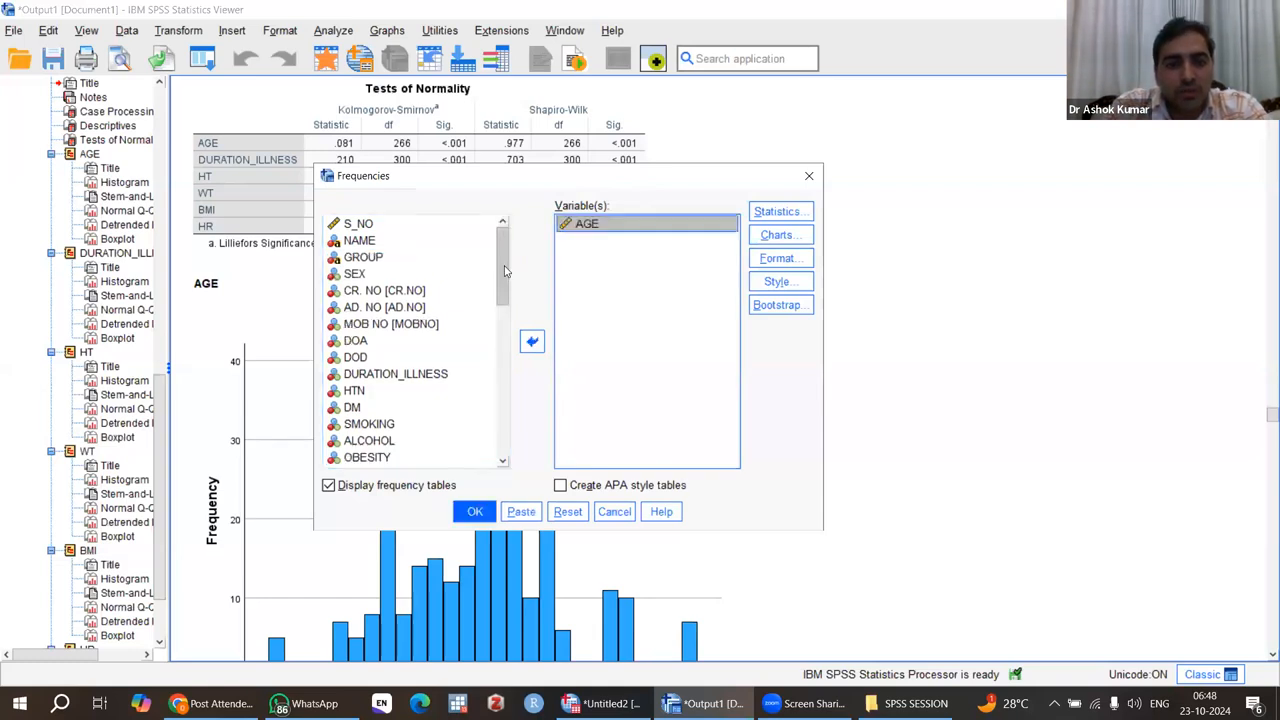
# Step: Add DURATION_ILLNESS to the variables of the Frequencies analysis
pyautogui.scroll(-1, 461, 343)
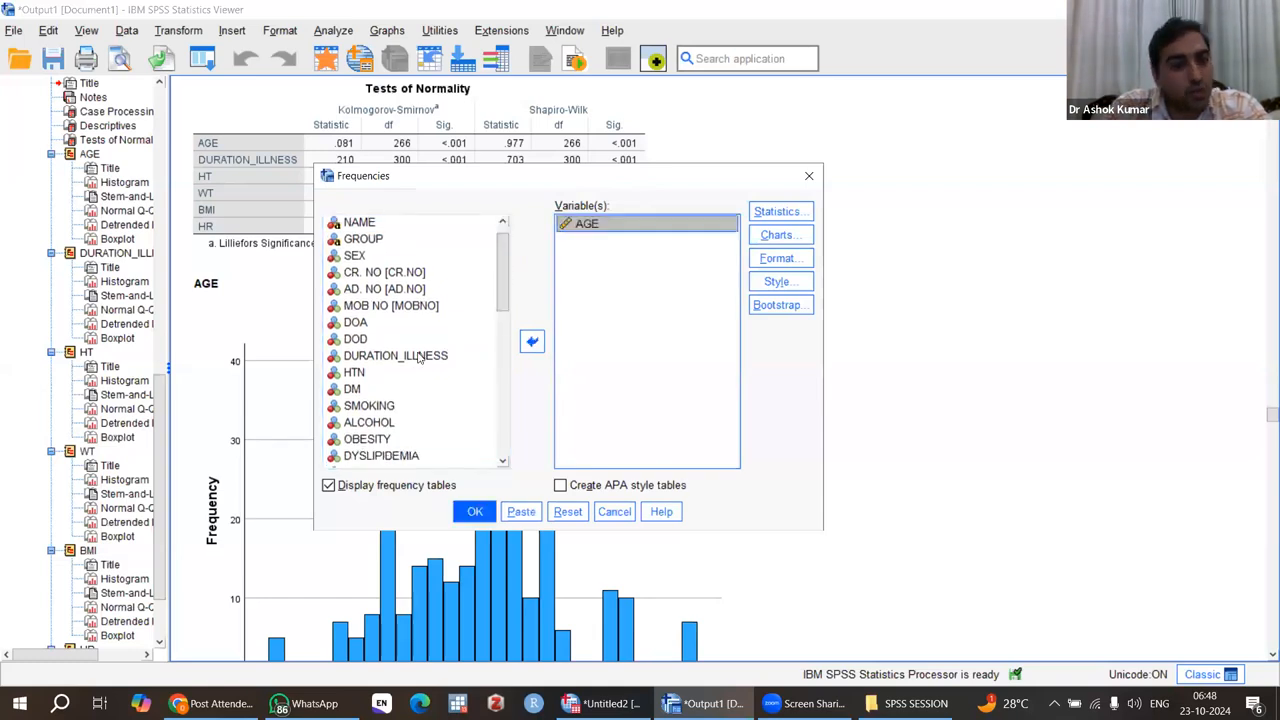
pyautogui.click(420, 357)
pyautogui.moveTo(390, 360); pyautogui.dragTo(600, 250)
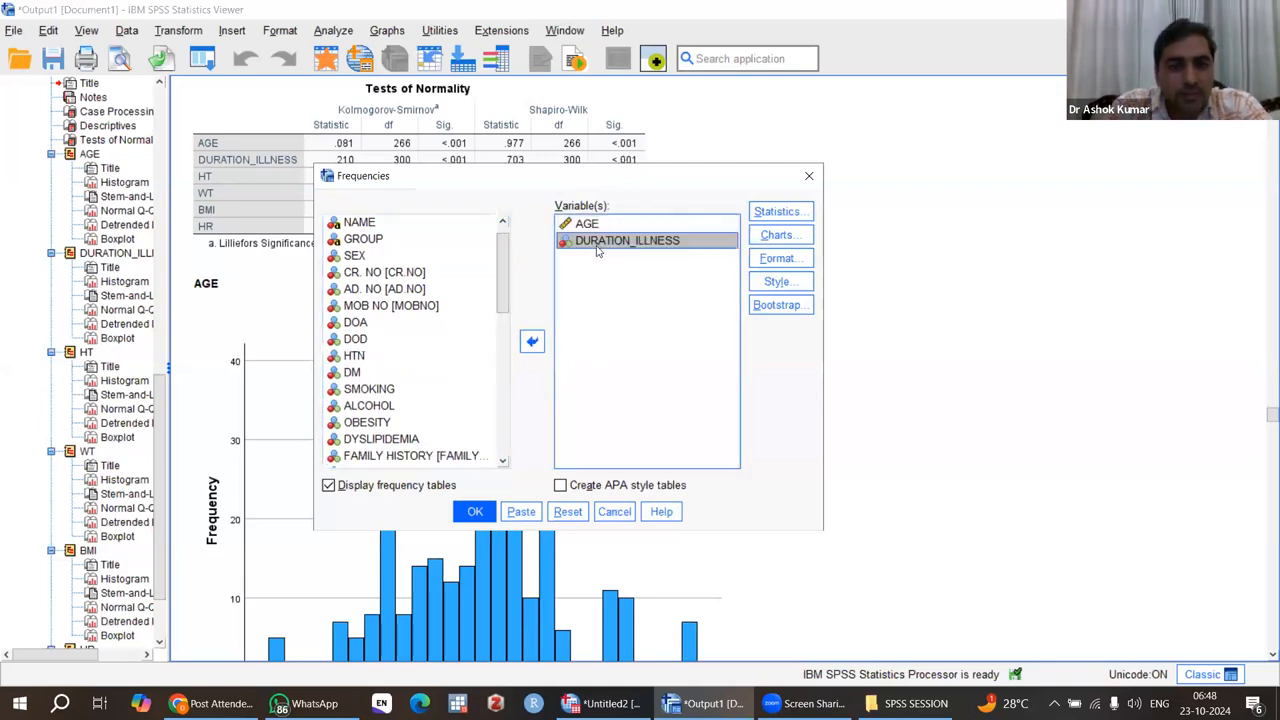
# Step: Add HT, WT, BMI and HR to the variables of the Frequencies analysis
pyautogui.scroll(-3, 398, 332)
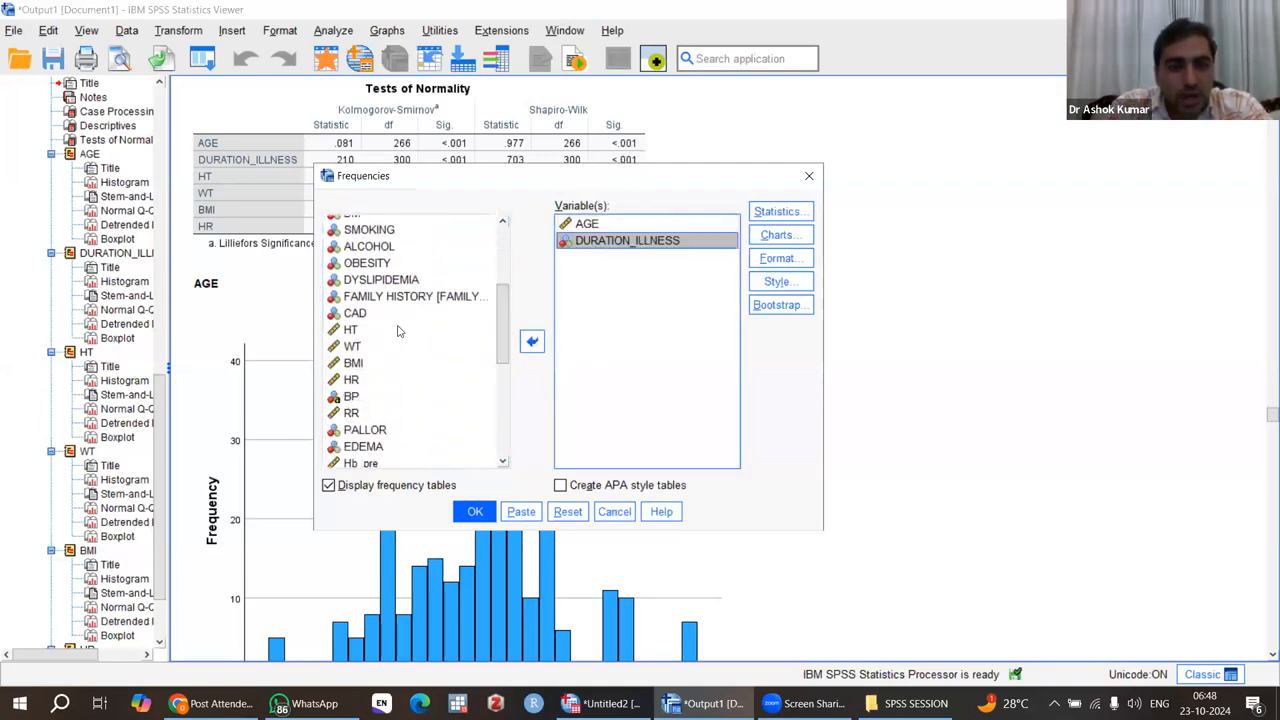
pyautogui.click(350, 331)
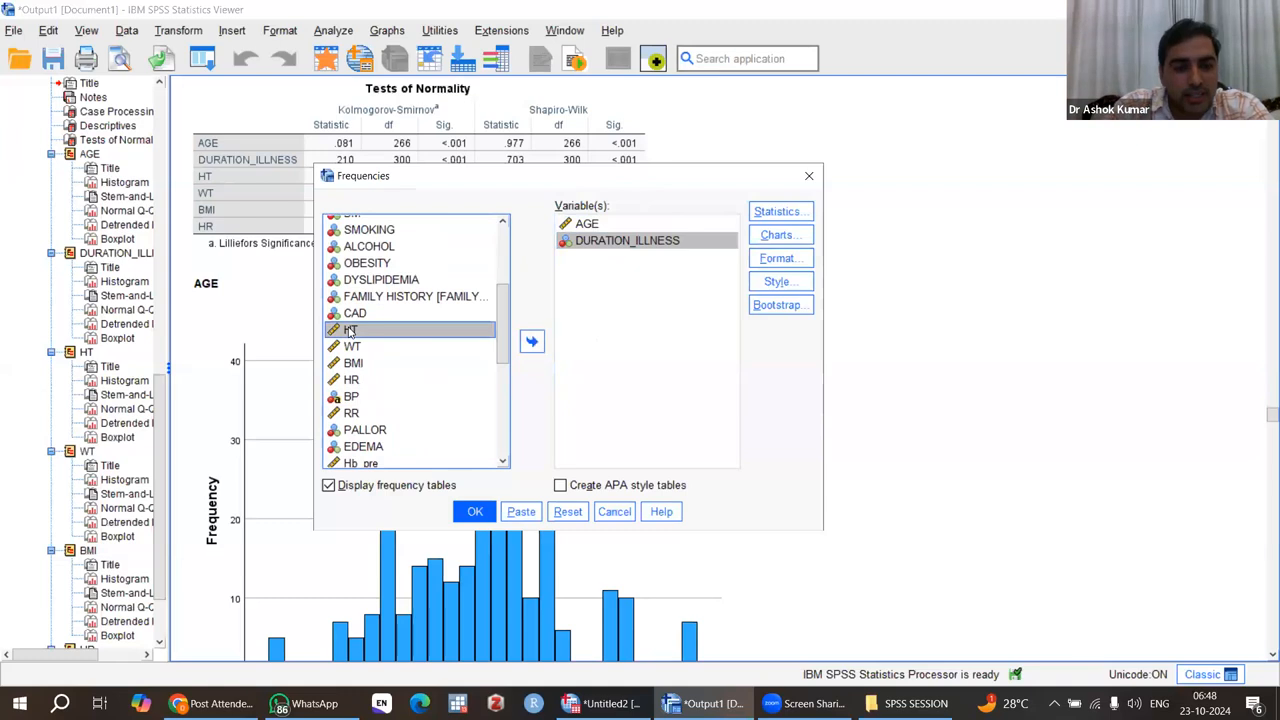
pyautogui.hotkey('shift', 'Down')
pyautogui.hotkey('shift', 'Down')
pyautogui.hotkey('shift', 'Down')
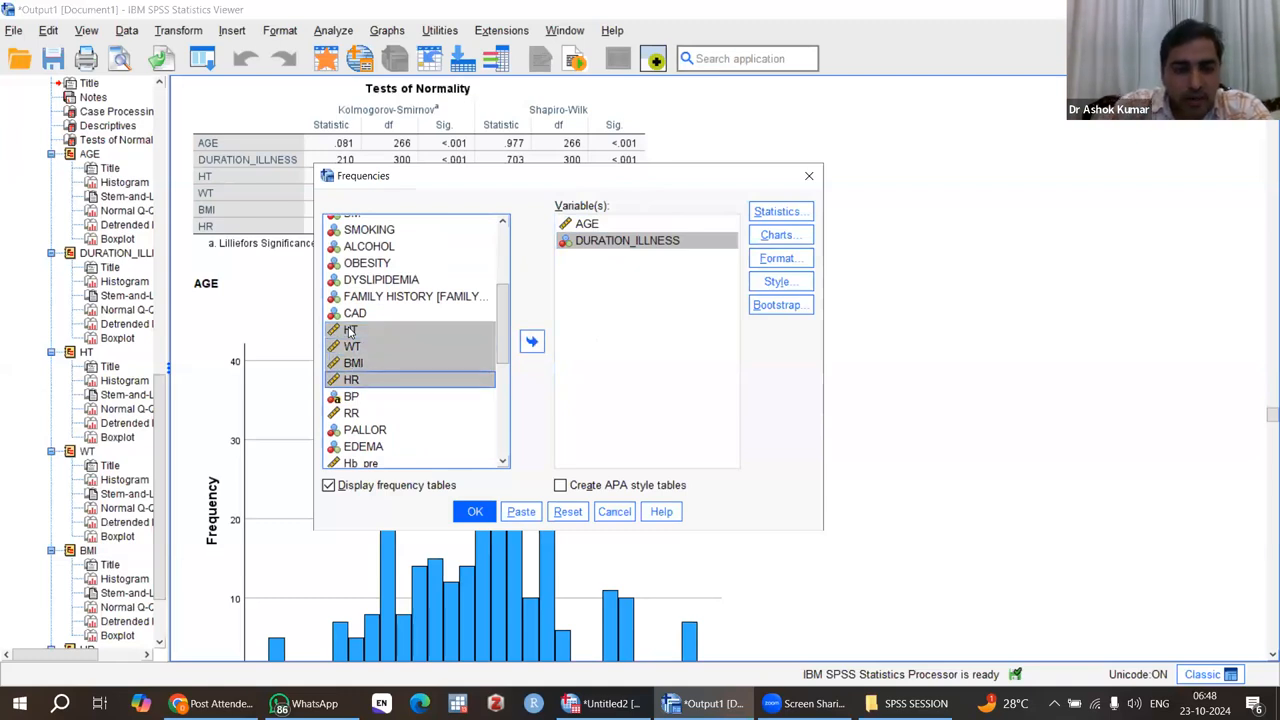
pyautogui.moveTo(390, 347); pyautogui.dragTo(597, 303)
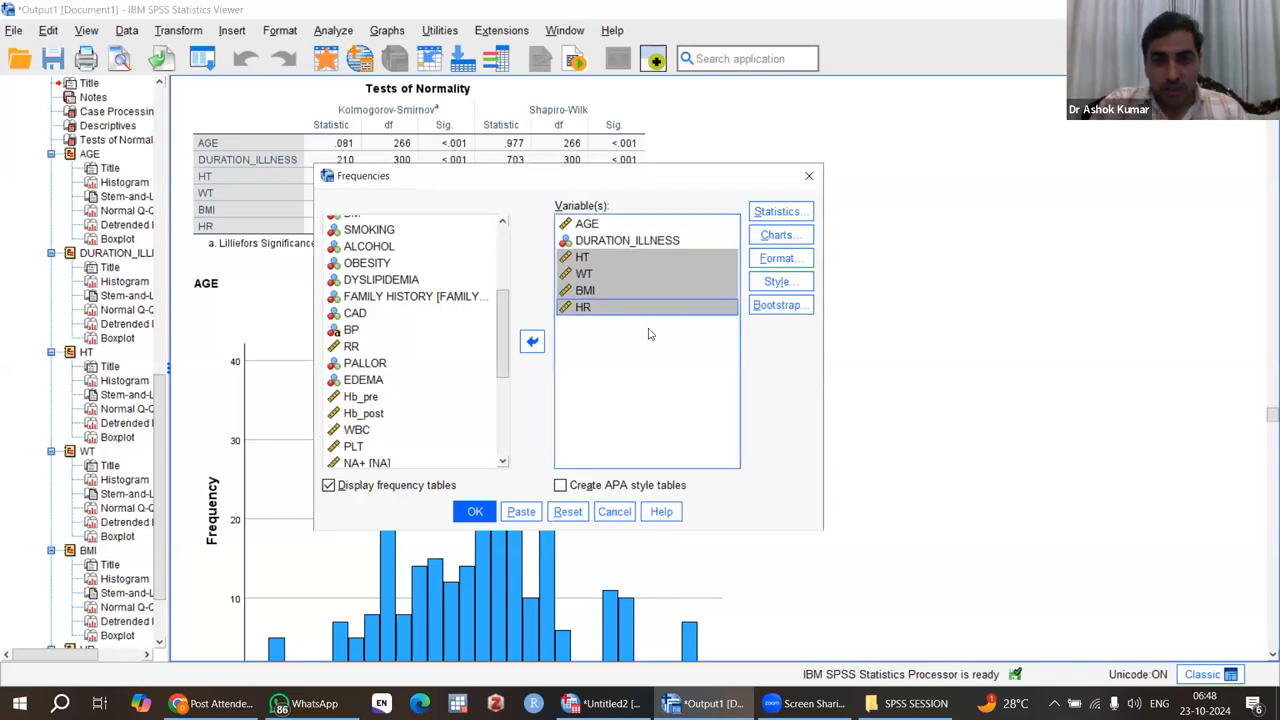
# Step: Request mean, median, quartiles, standard deviation, variance, minimum, maximum, skewness and kurtosis as the statistics for the Frequencies analysis
pyautogui.click(783, 214)
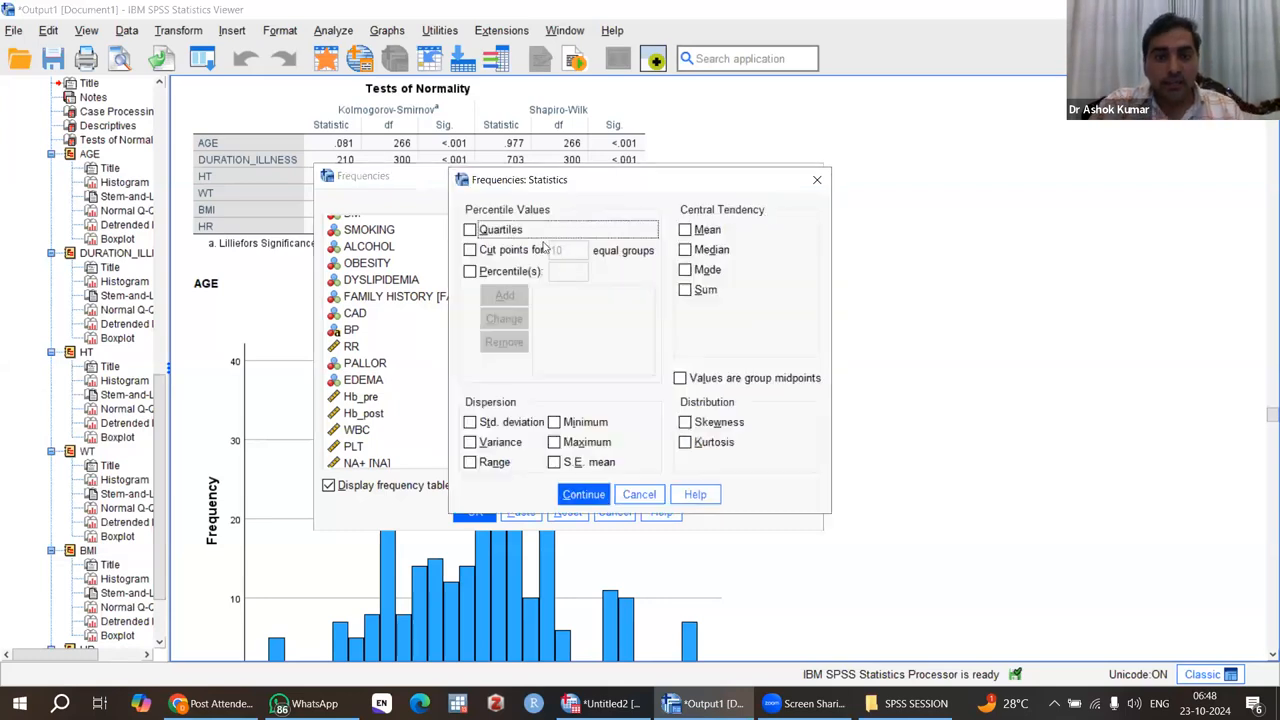
pyautogui.click(685, 230)
pyautogui.click(685, 250)
pyautogui.click(470, 230)
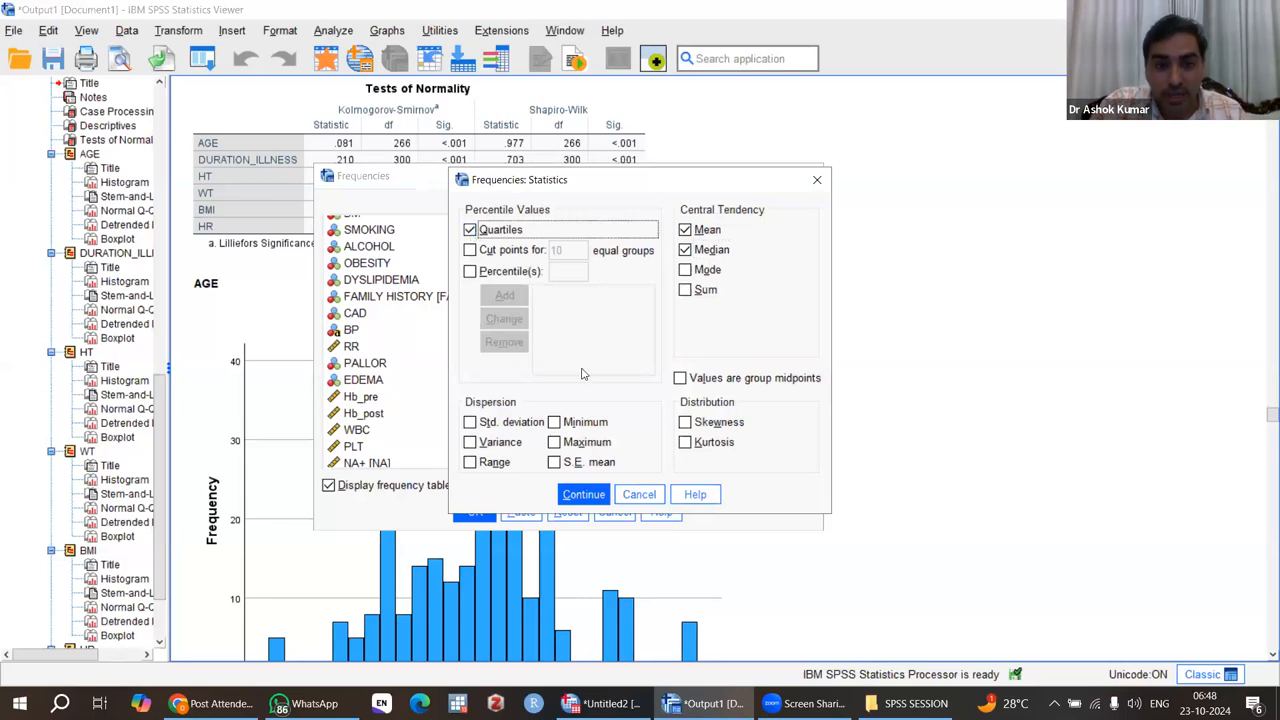
pyautogui.click(471, 424)
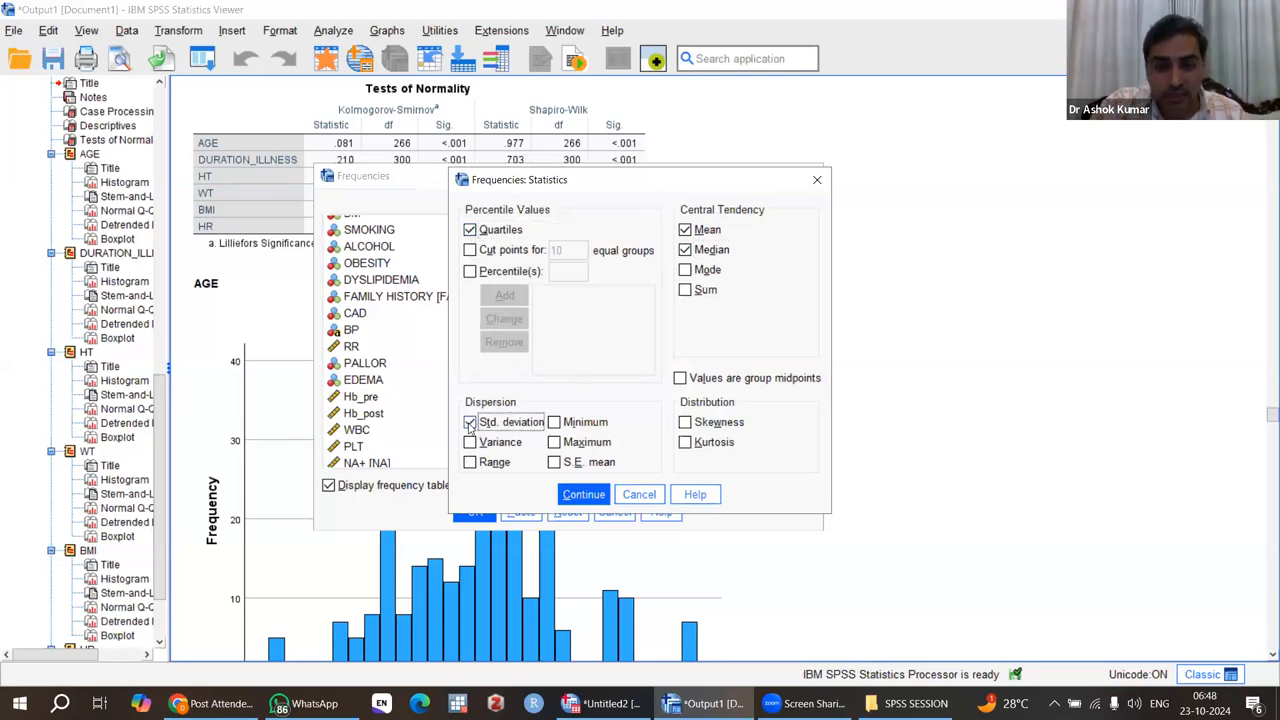
pyautogui.click(555, 422)
pyautogui.click(555, 442)
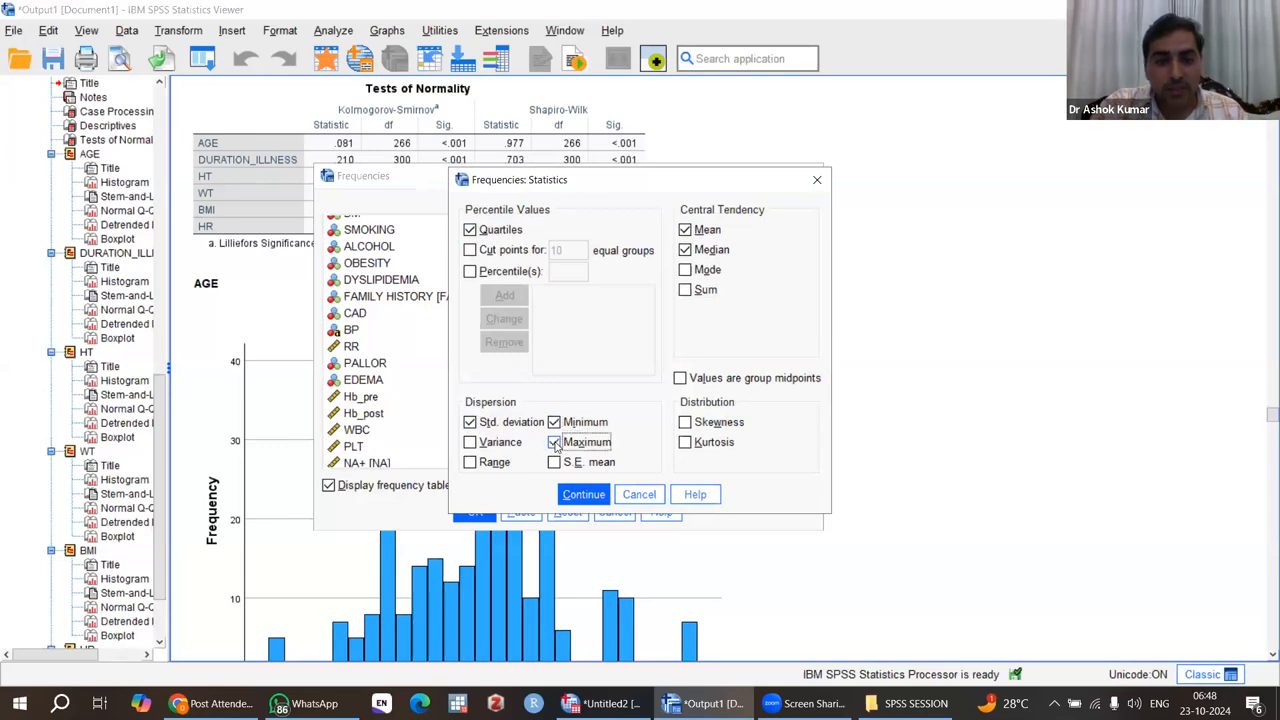
pyautogui.click(685, 422)
pyautogui.click(685, 442)
pyautogui.click(470, 443)
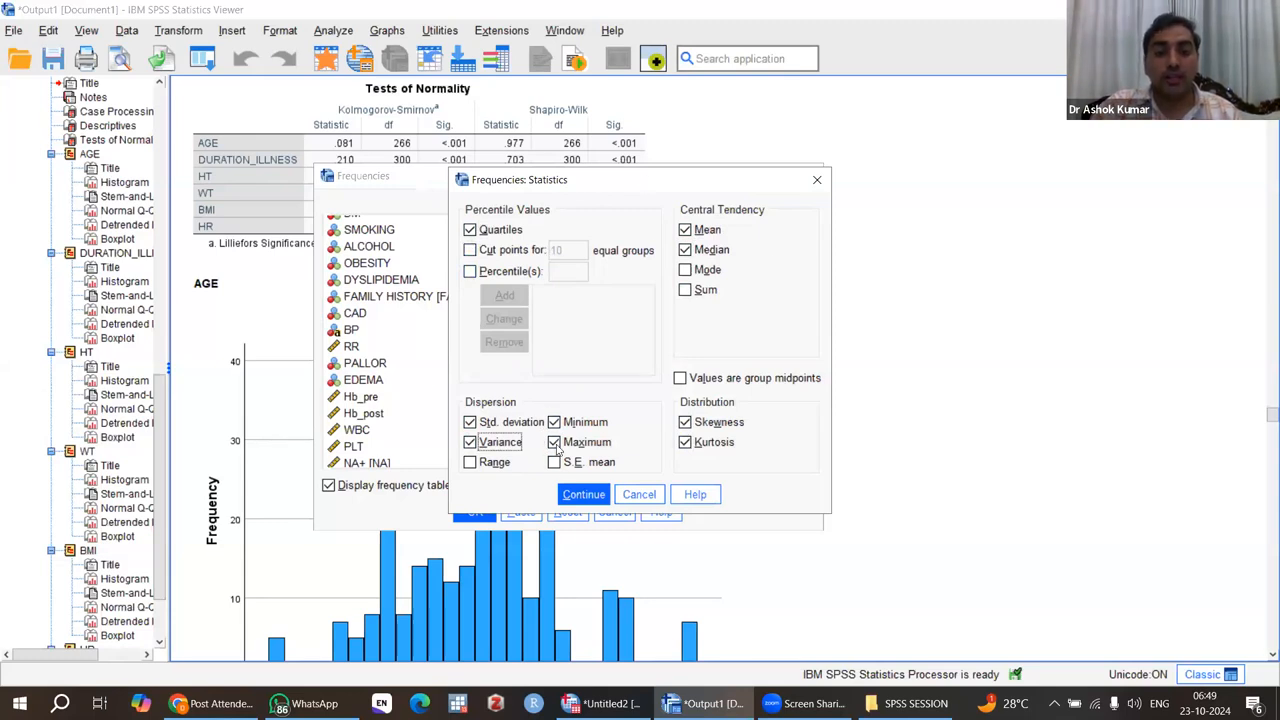
pyautogui.click(584, 494)
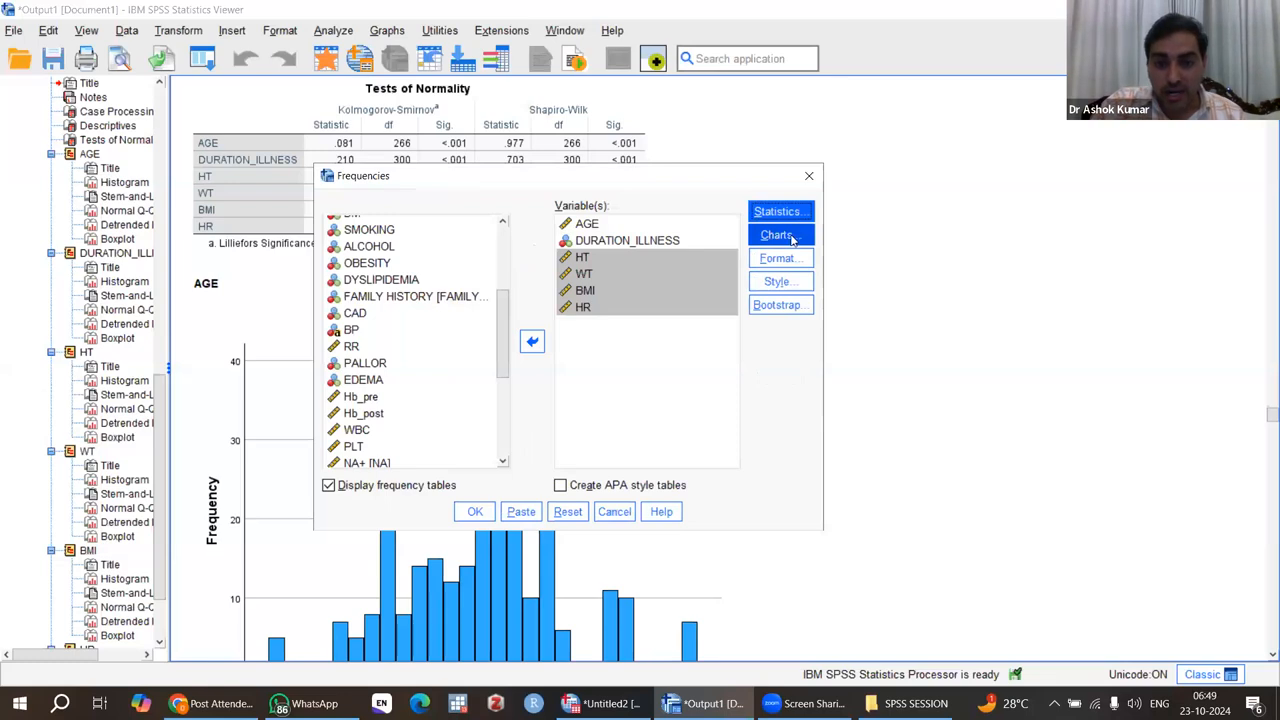
# Step: Set the Frequencies charts to histograms with a normal curve shown on them
pyautogui.click(788, 237)
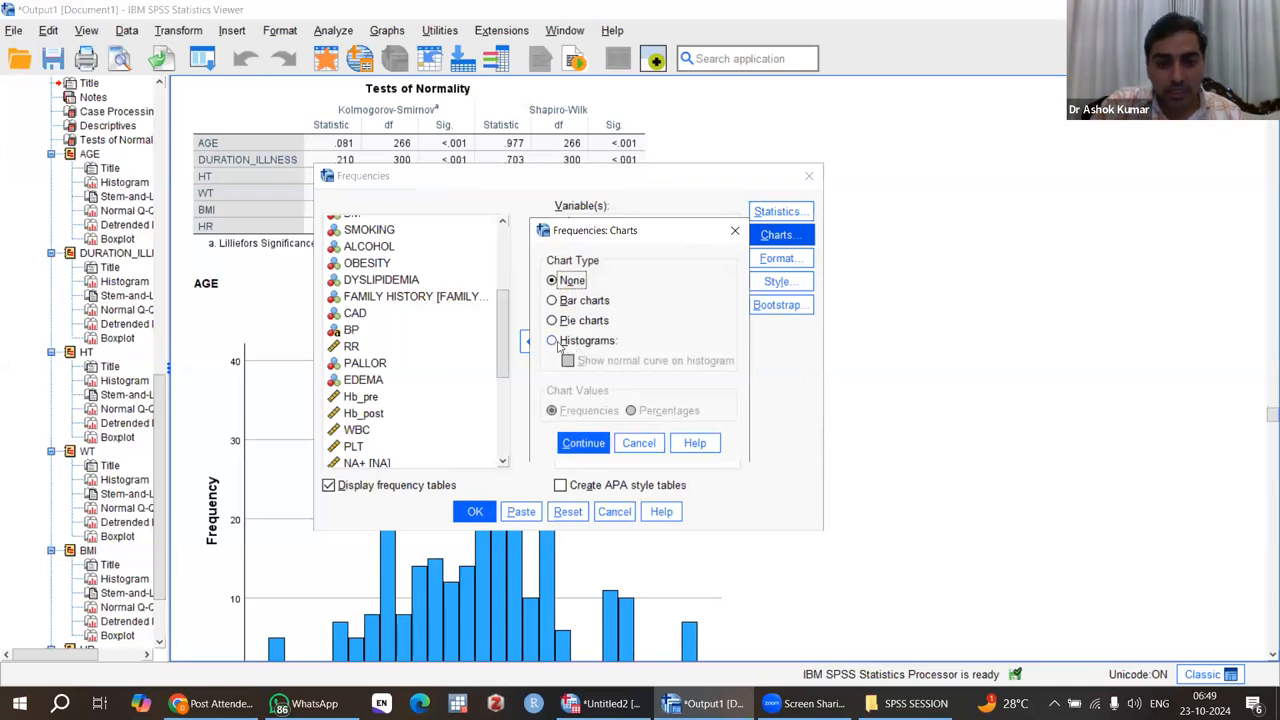
pyautogui.click(552, 341)
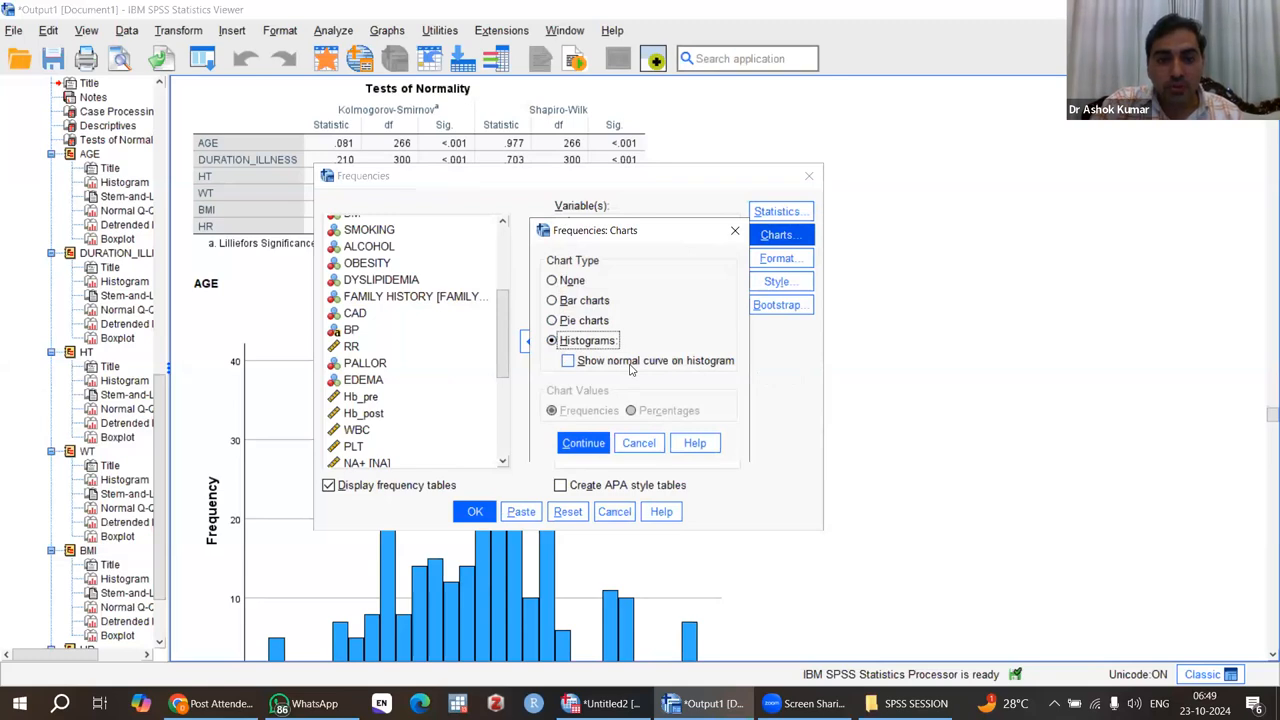
pyautogui.click(568, 361)
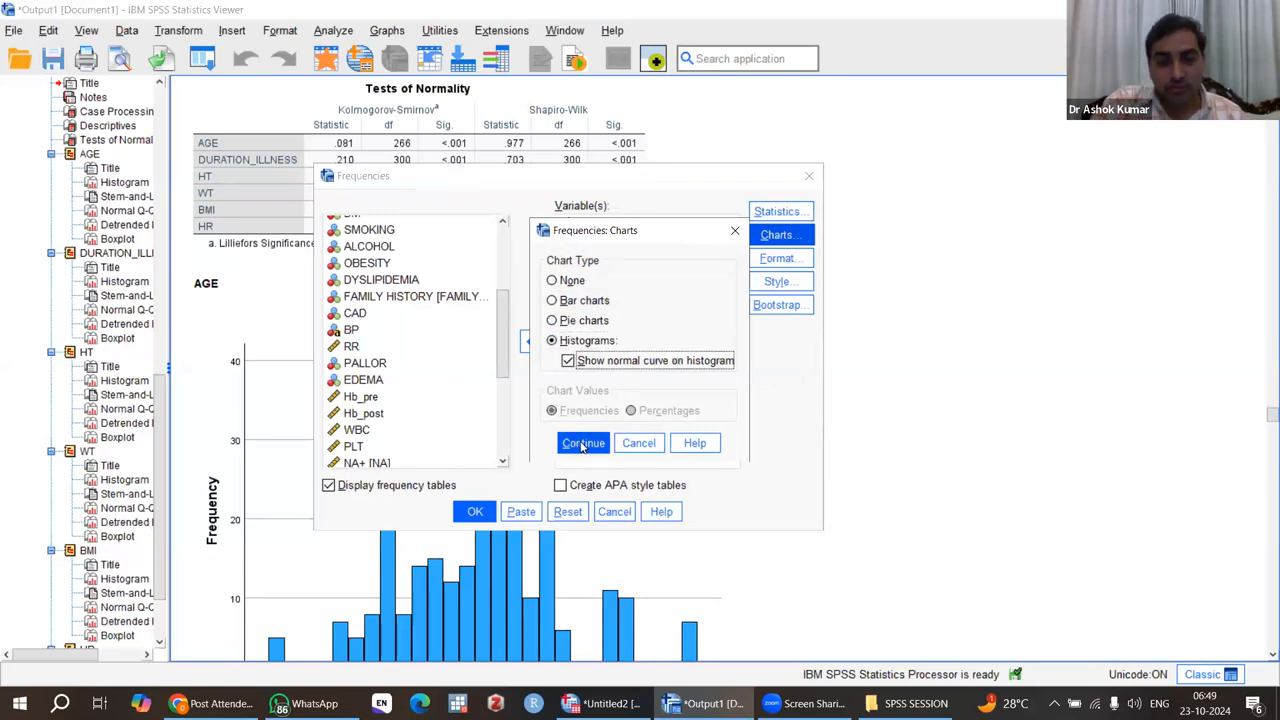
pyautogui.click(583, 444)
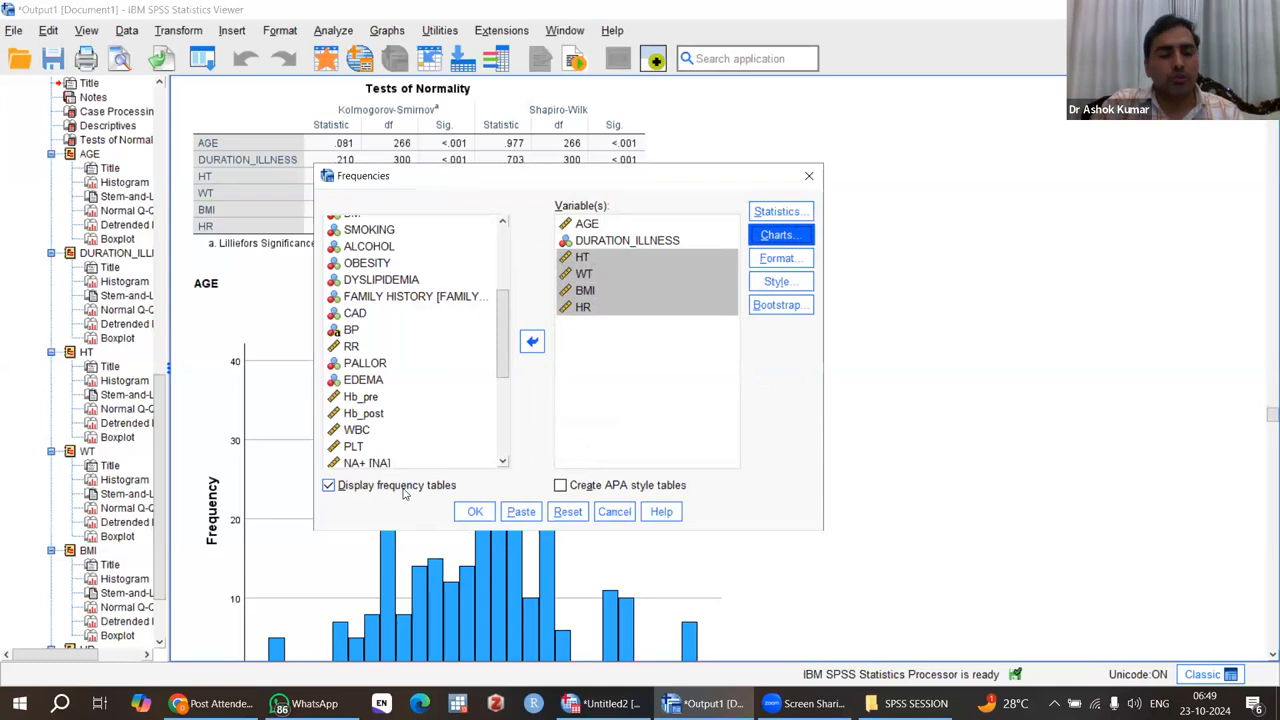
# Step: Turn off the display of frequency tables and run the Frequencies analysis
pyautogui.click(328, 486)
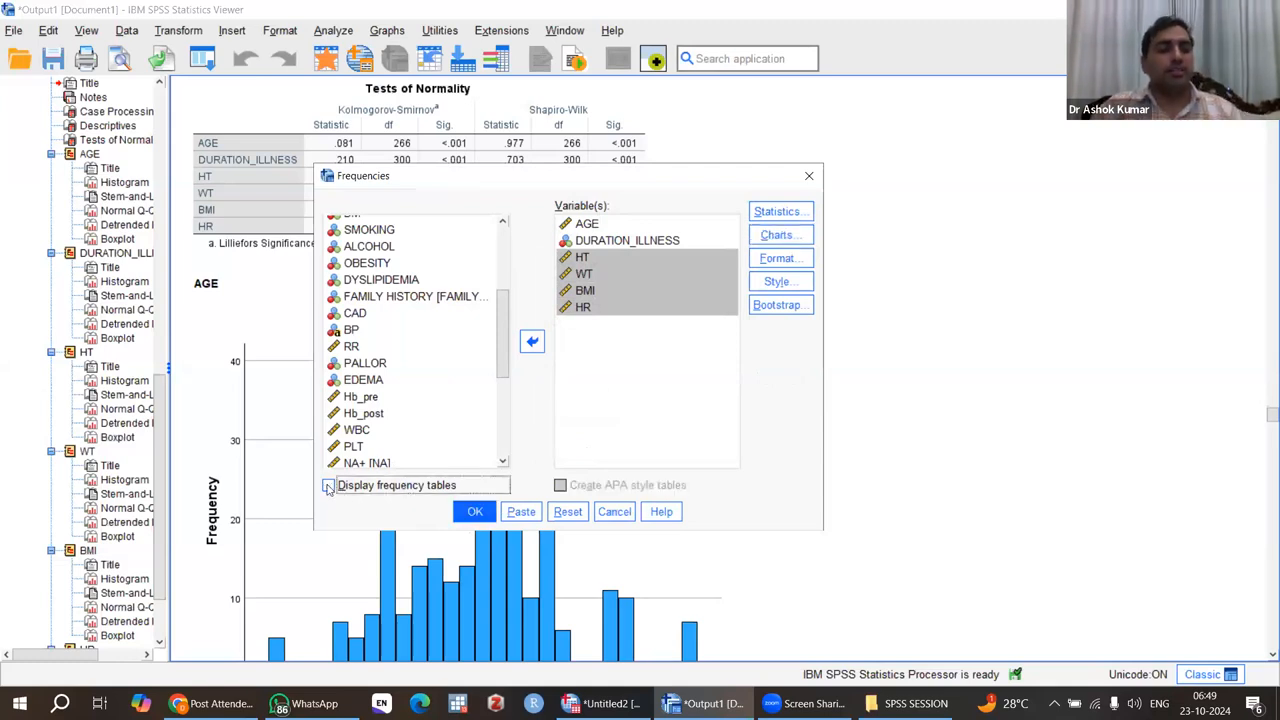
pyautogui.click(474, 513)
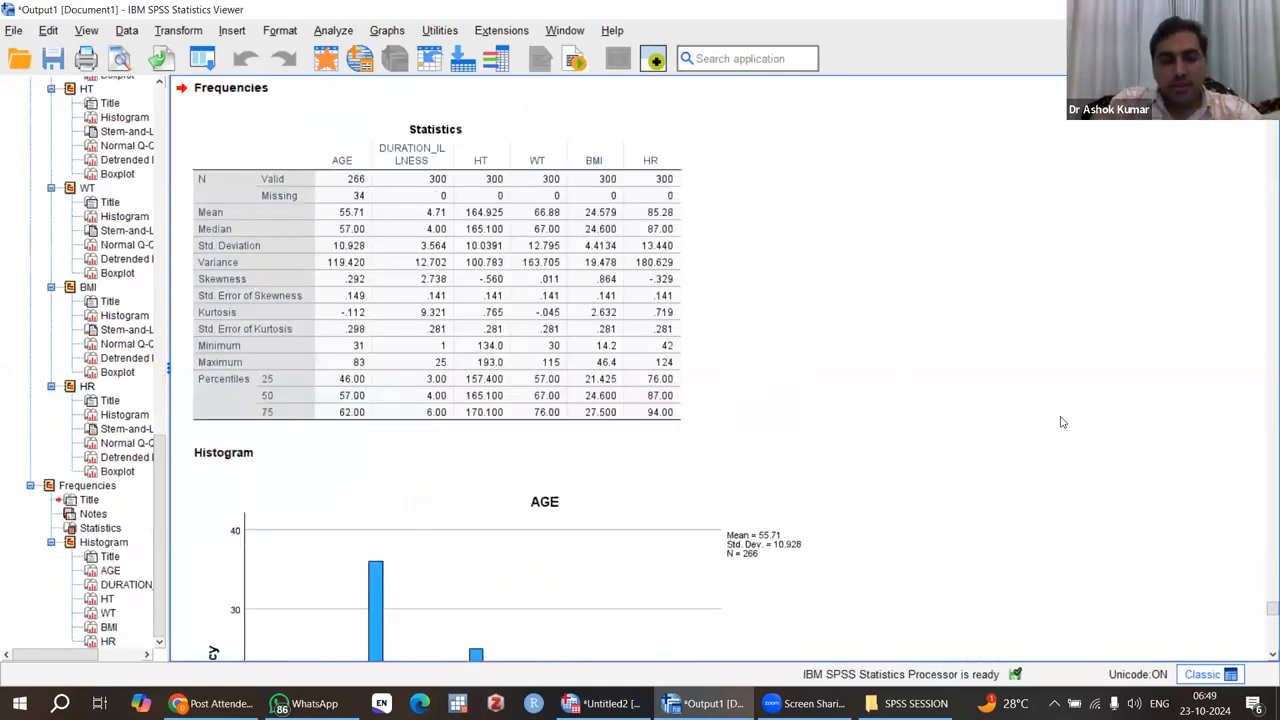
pyautogui.rightClick(1063, 422)
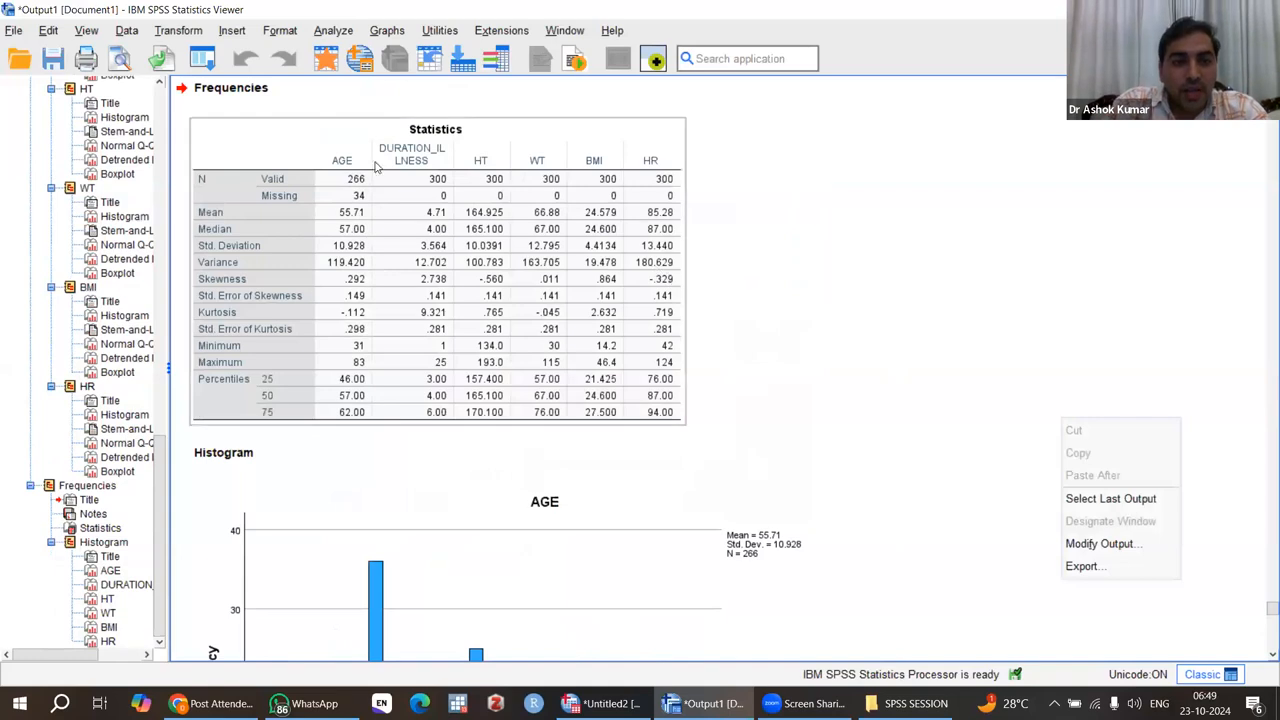
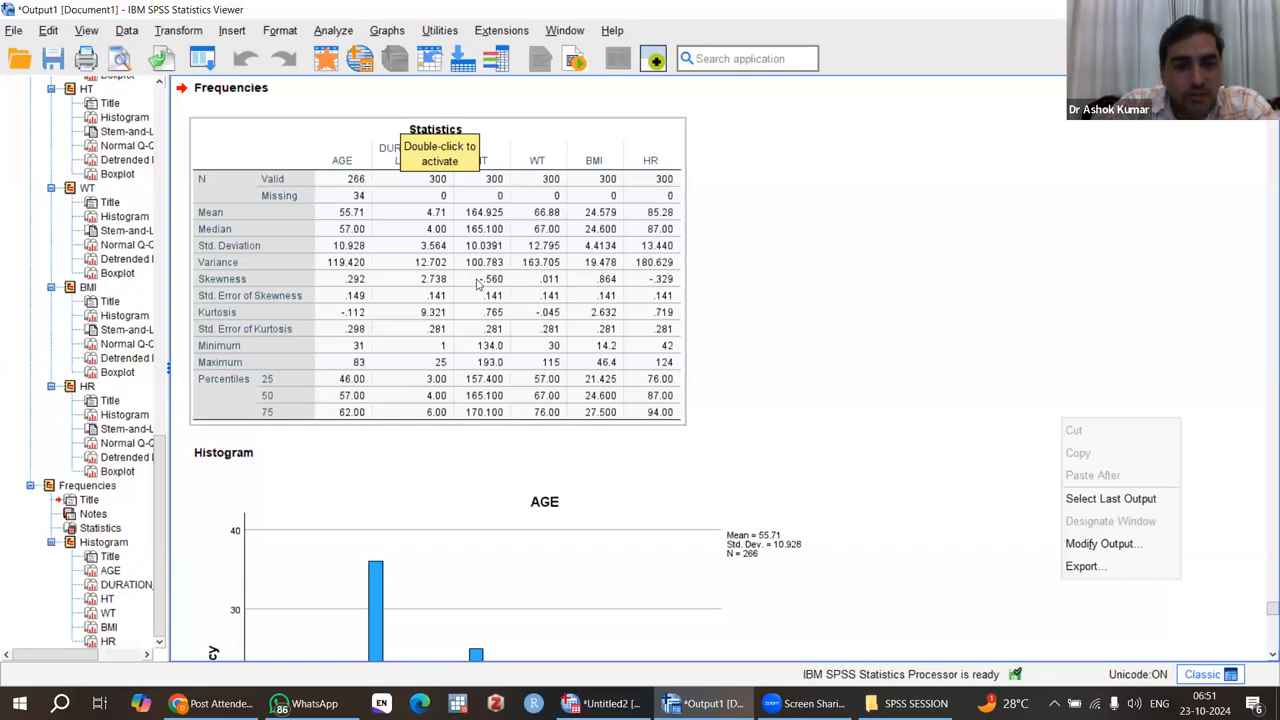
# Step: Review the histograms with normal curves from AGE through HR, and return to the Explore case summary and descriptives
pyautogui.scroll(-5, 499, 283)
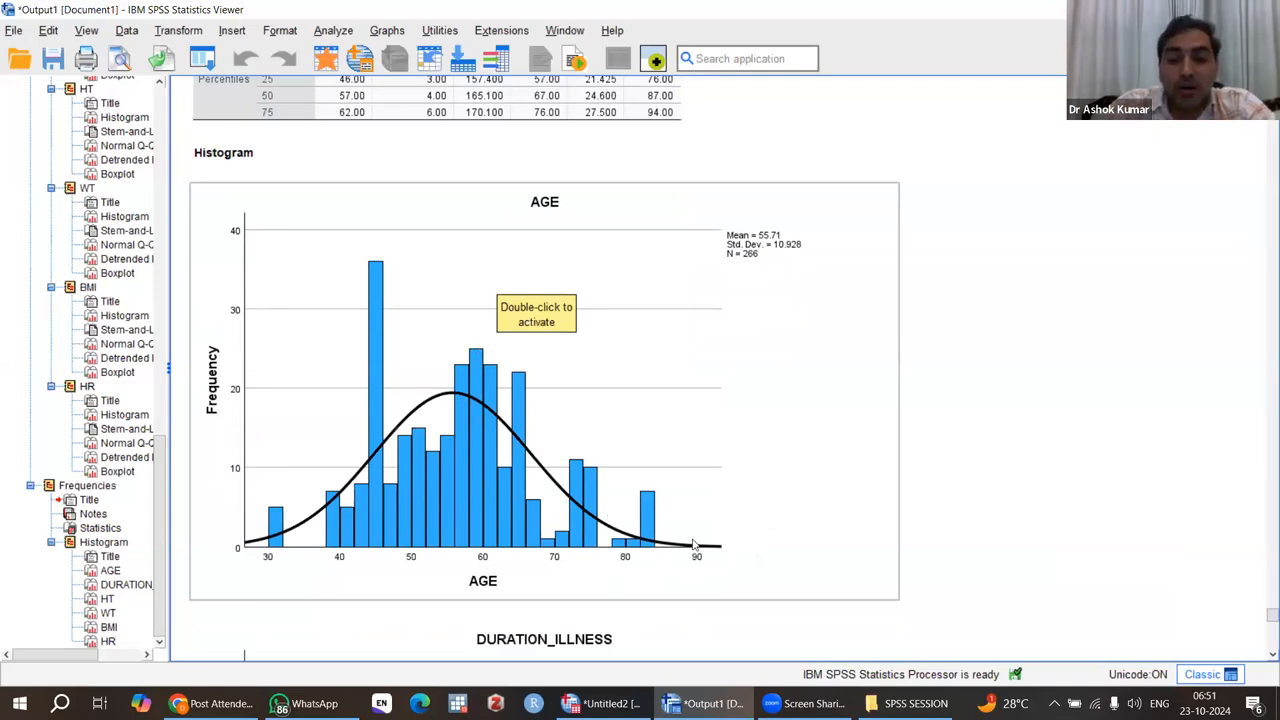
pyautogui.scroll(-8, 694, 543)
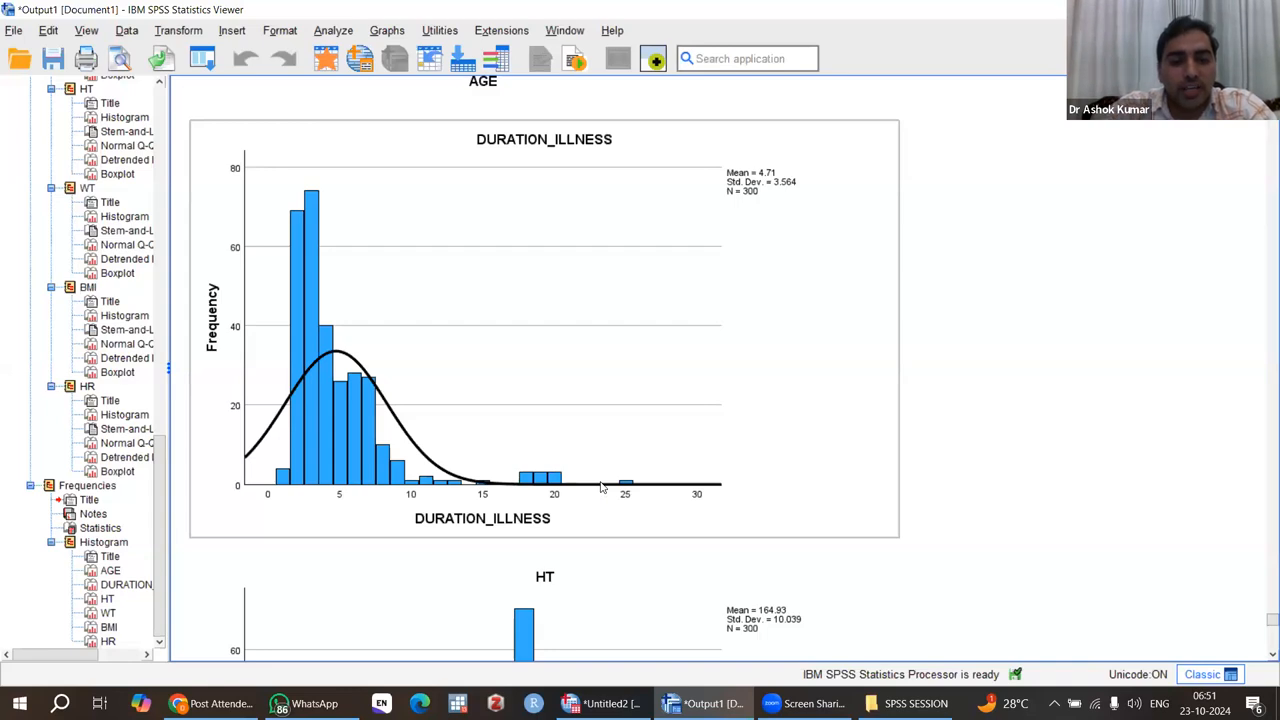
pyautogui.scroll(-6, 601, 487)
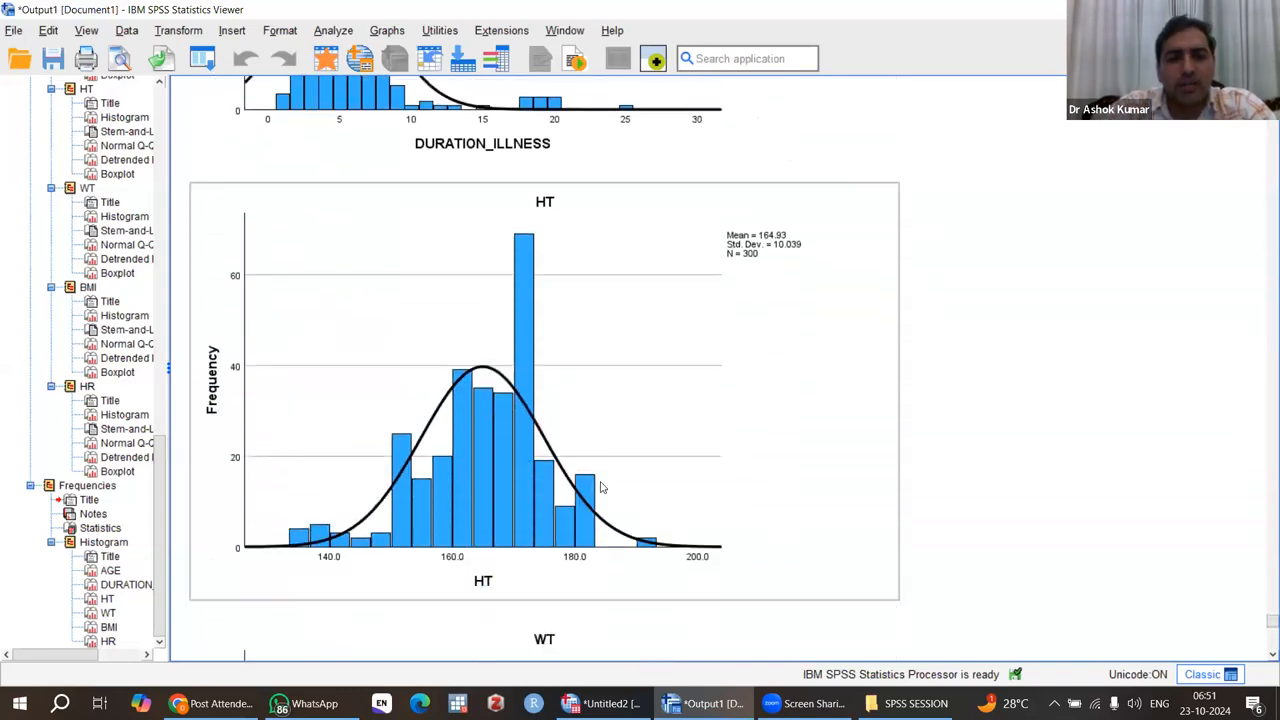
pyautogui.scroll(-8, 601, 487)
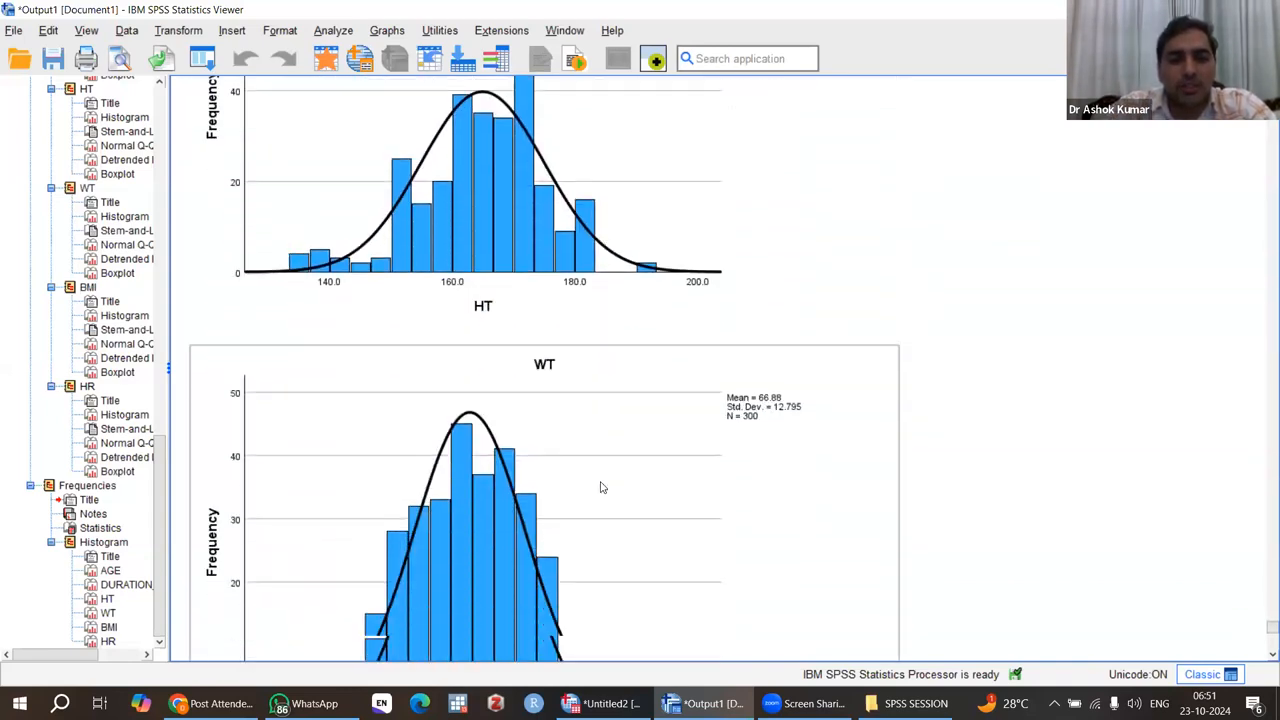
pyautogui.scroll(-8, 601, 487)
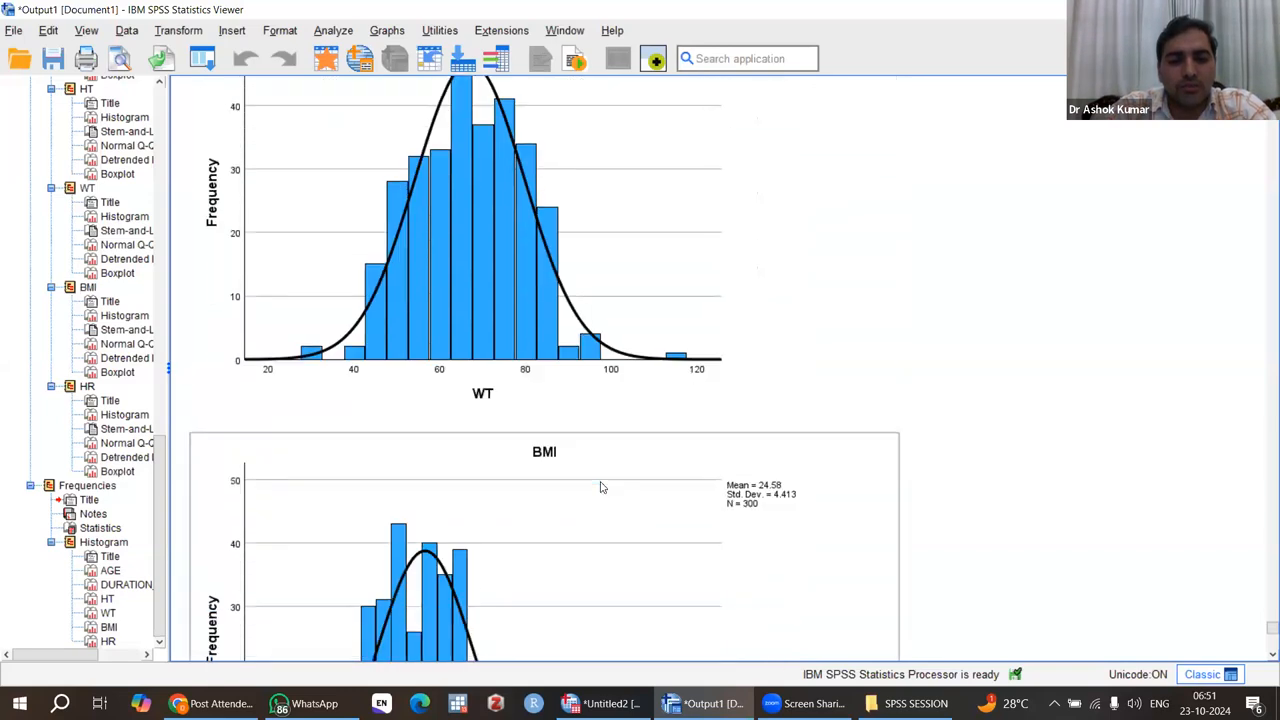
pyautogui.scroll(-1, 601, 487)
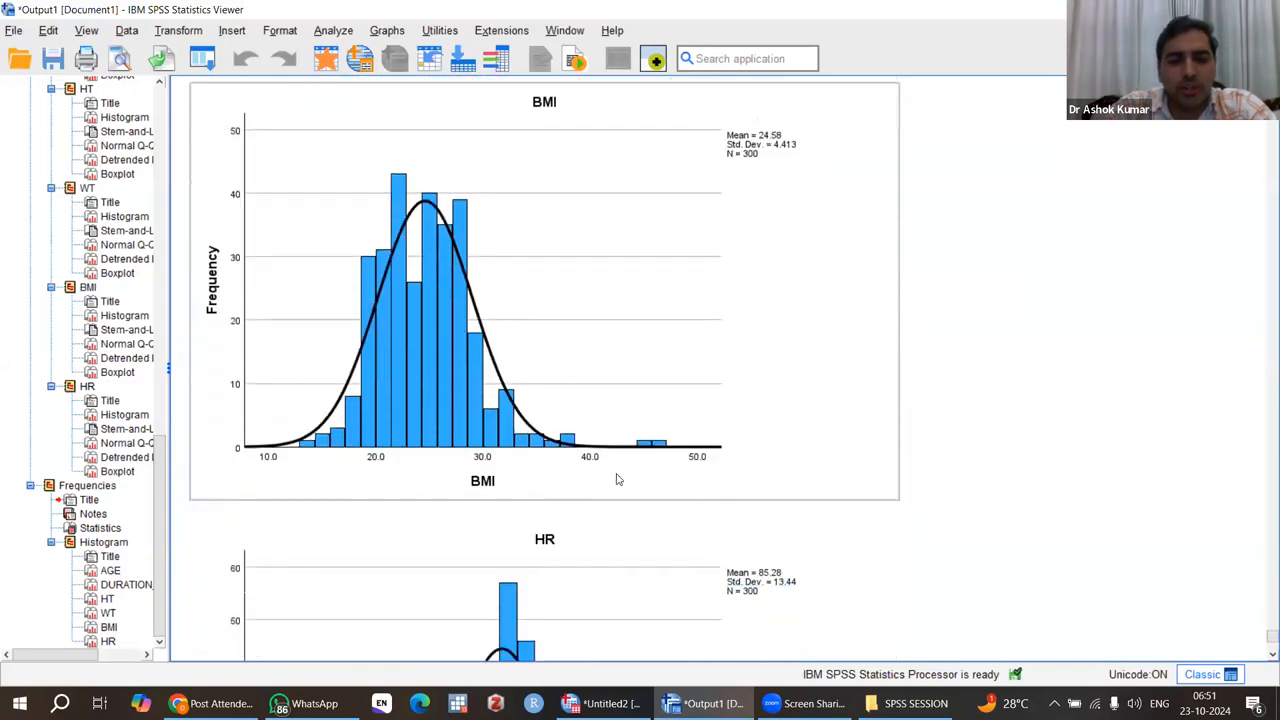
pyautogui.scroll(-5, 640, 487)
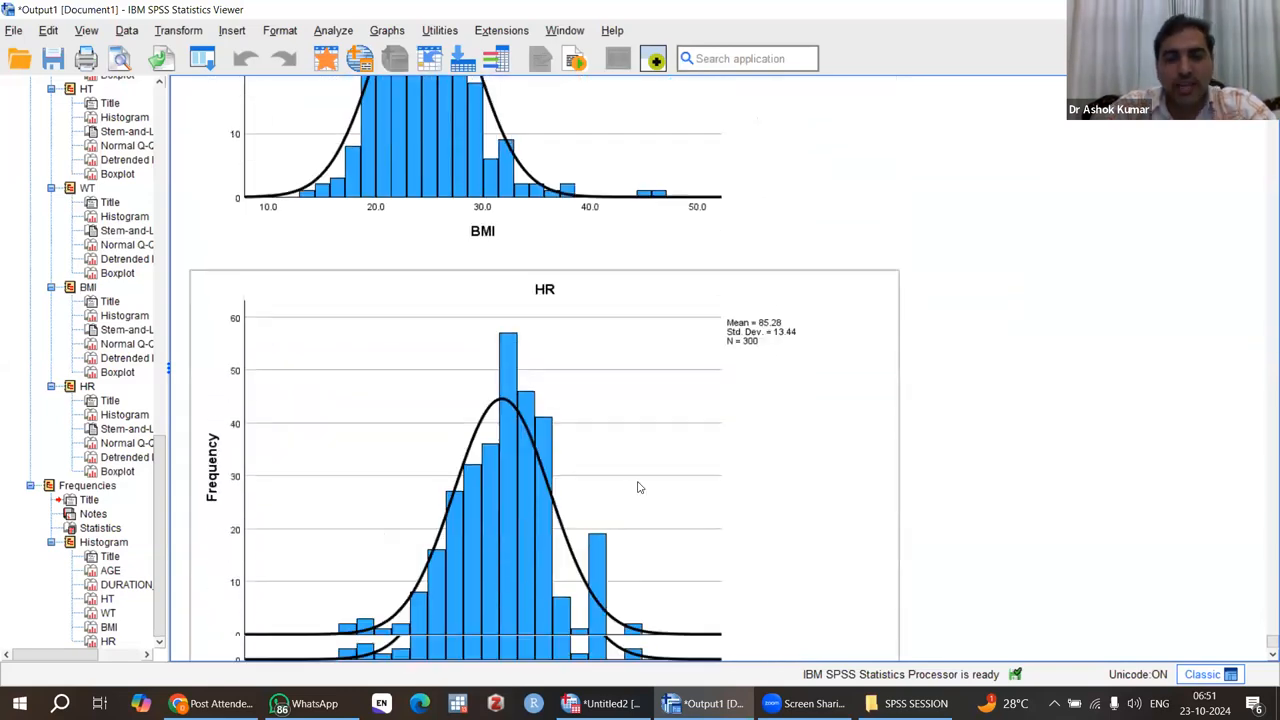
pyautogui.scroll(20, 640, 487)
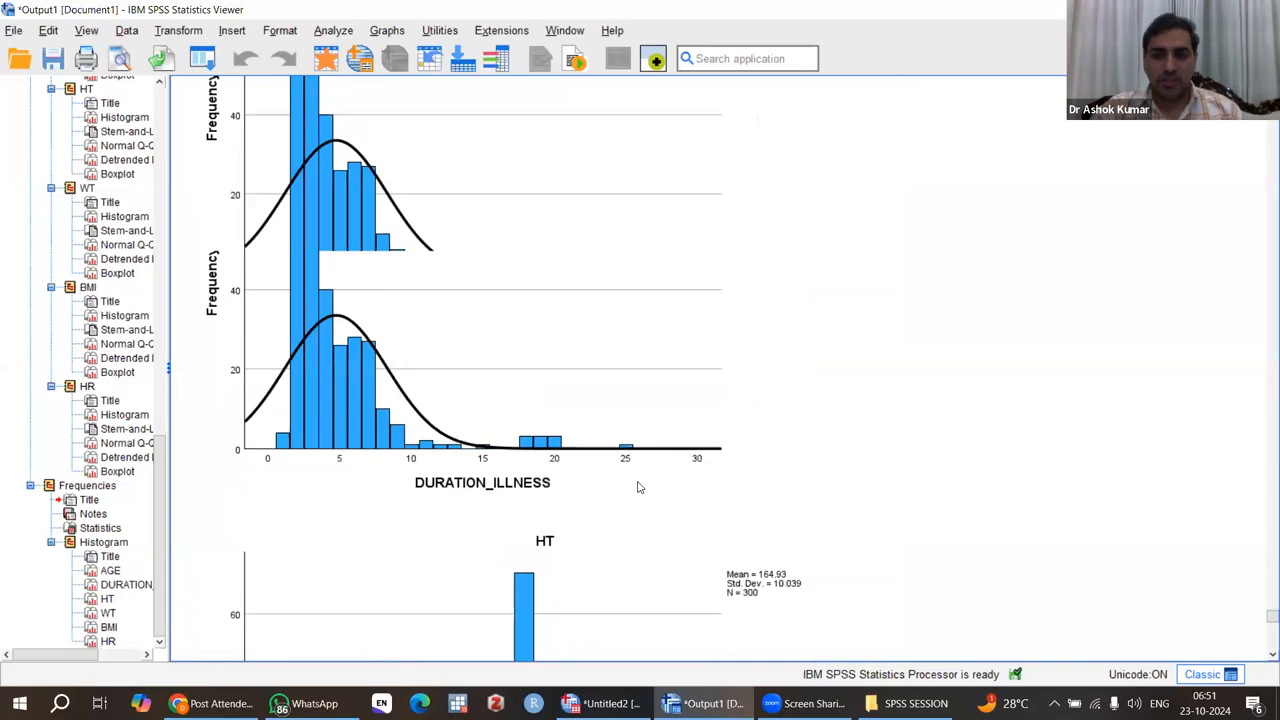
pyautogui.scroll(20, 640, 487)
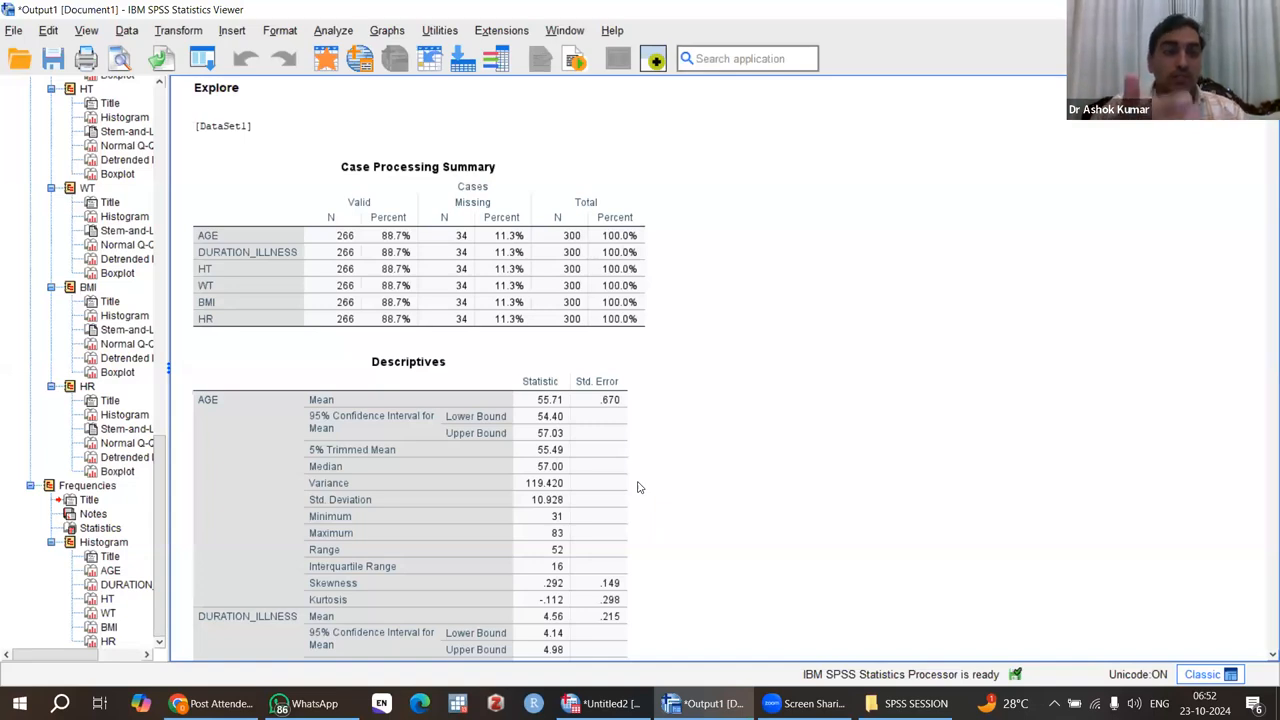
pyautogui.click(499, 455)
pyautogui.click(449, 297)
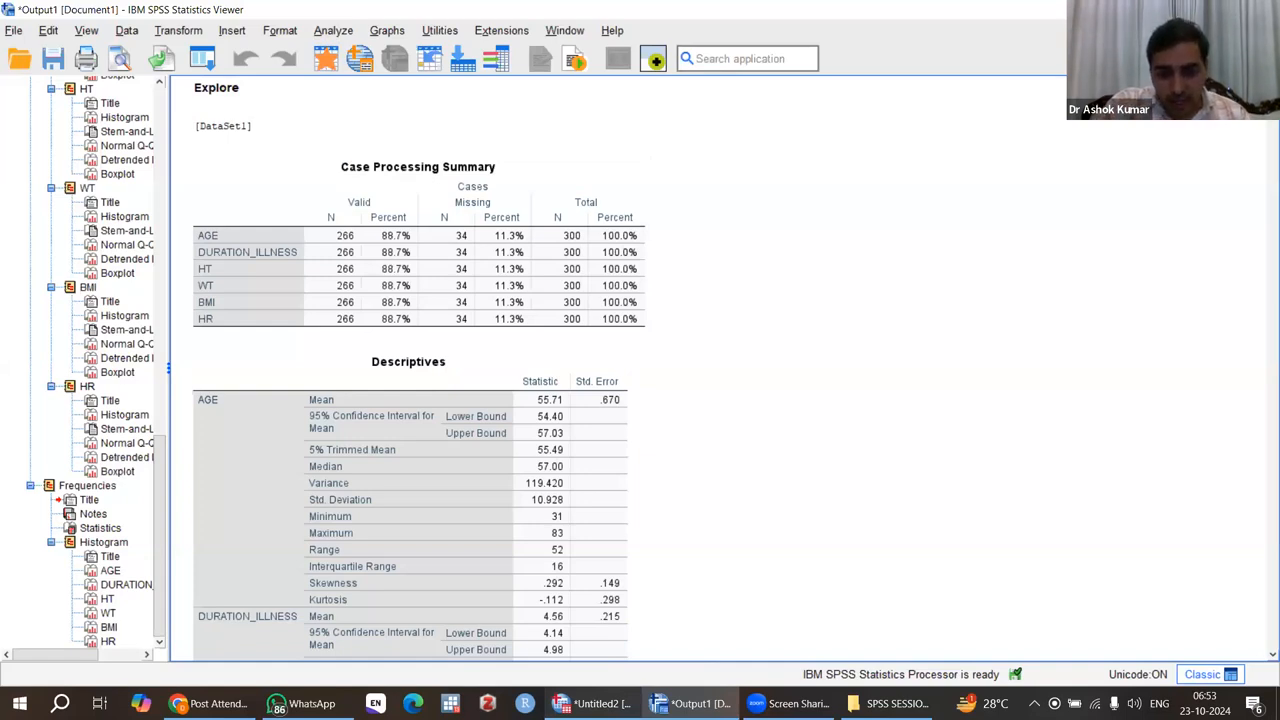
# Step: Switch to the data editor and examine the categorical columns GROUP, SEX, HTN, DM, SMOKING and ALCOHOL
pyautogui.moveTo(595, 703)
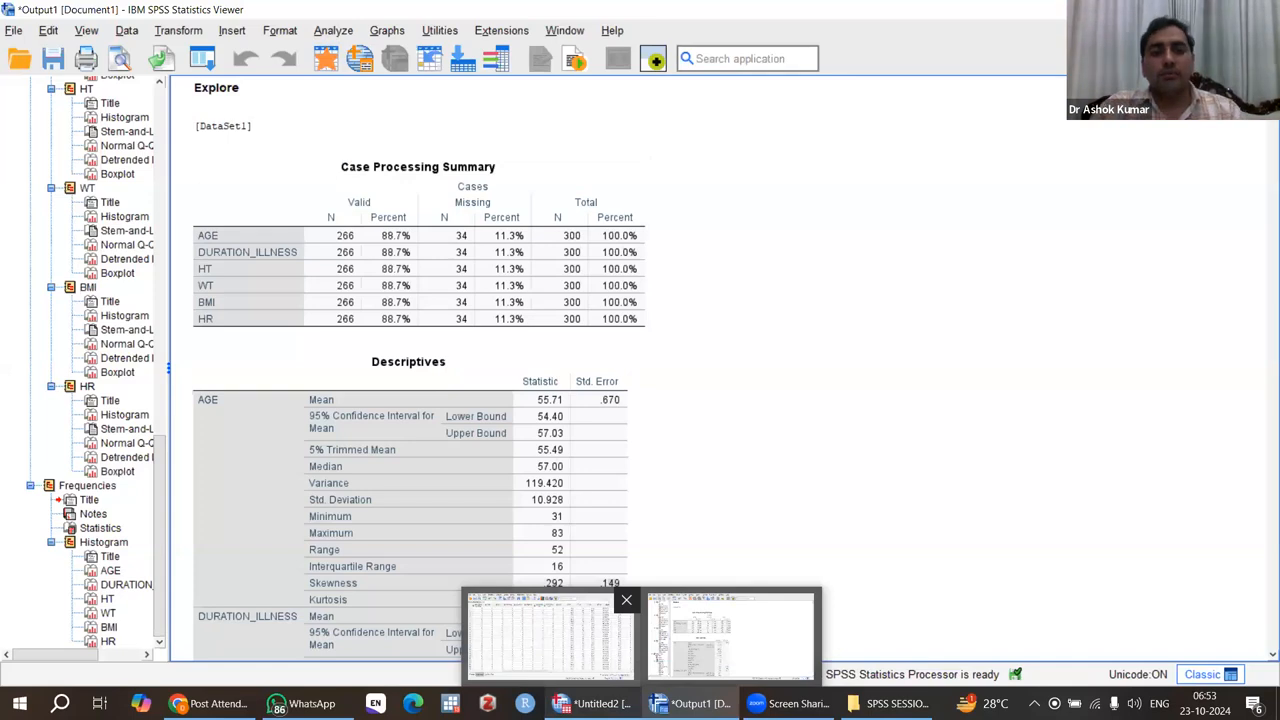
pyautogui.click(550, 635)
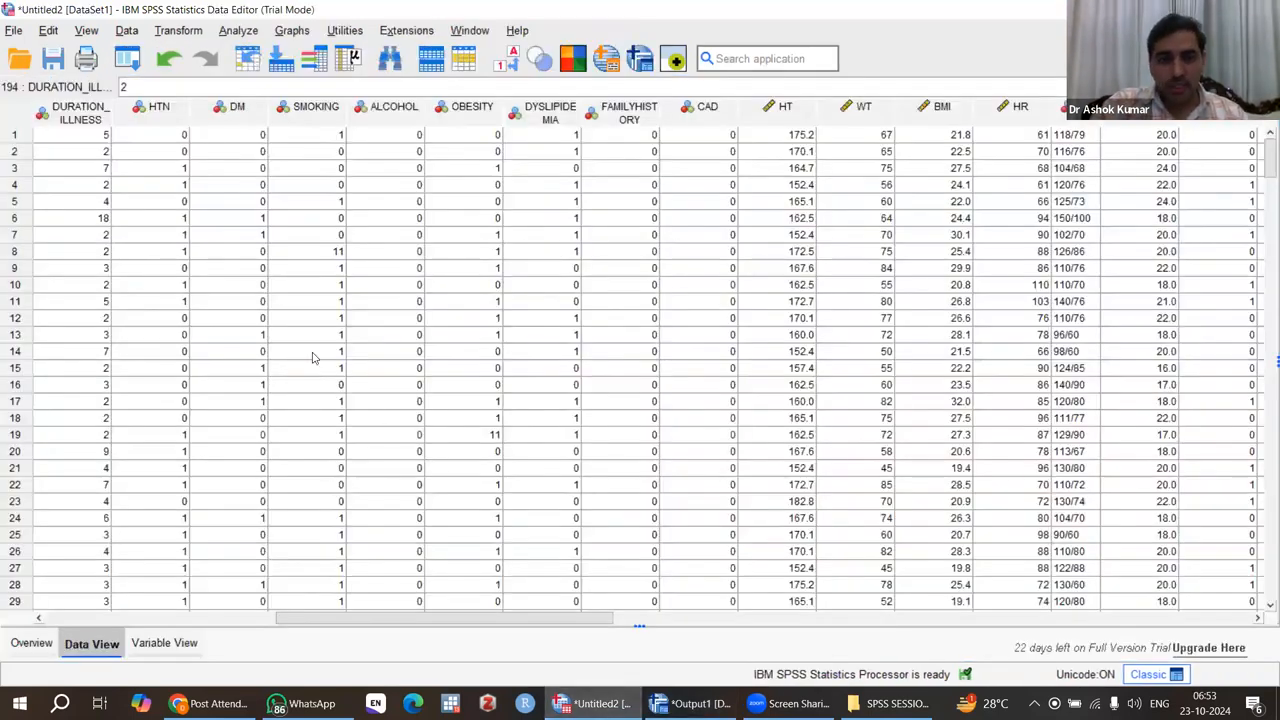
pyautogui.press('Home')
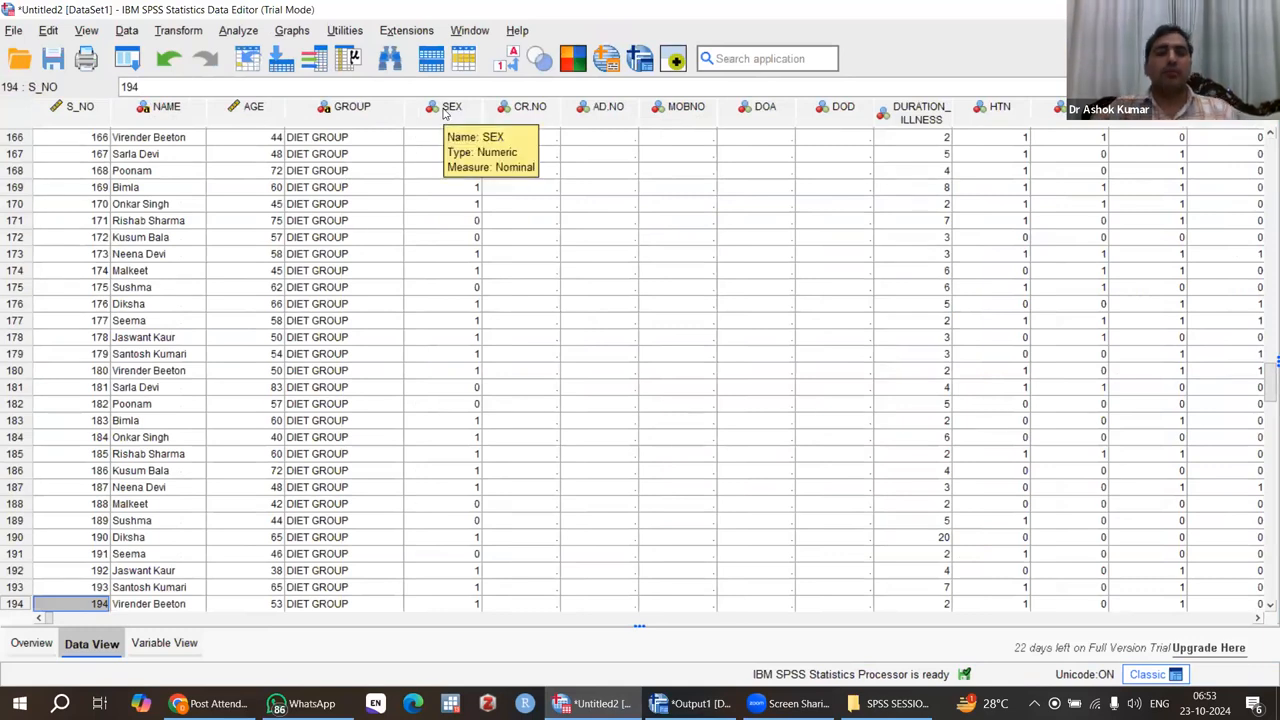
pyautogui.click(357, 111)
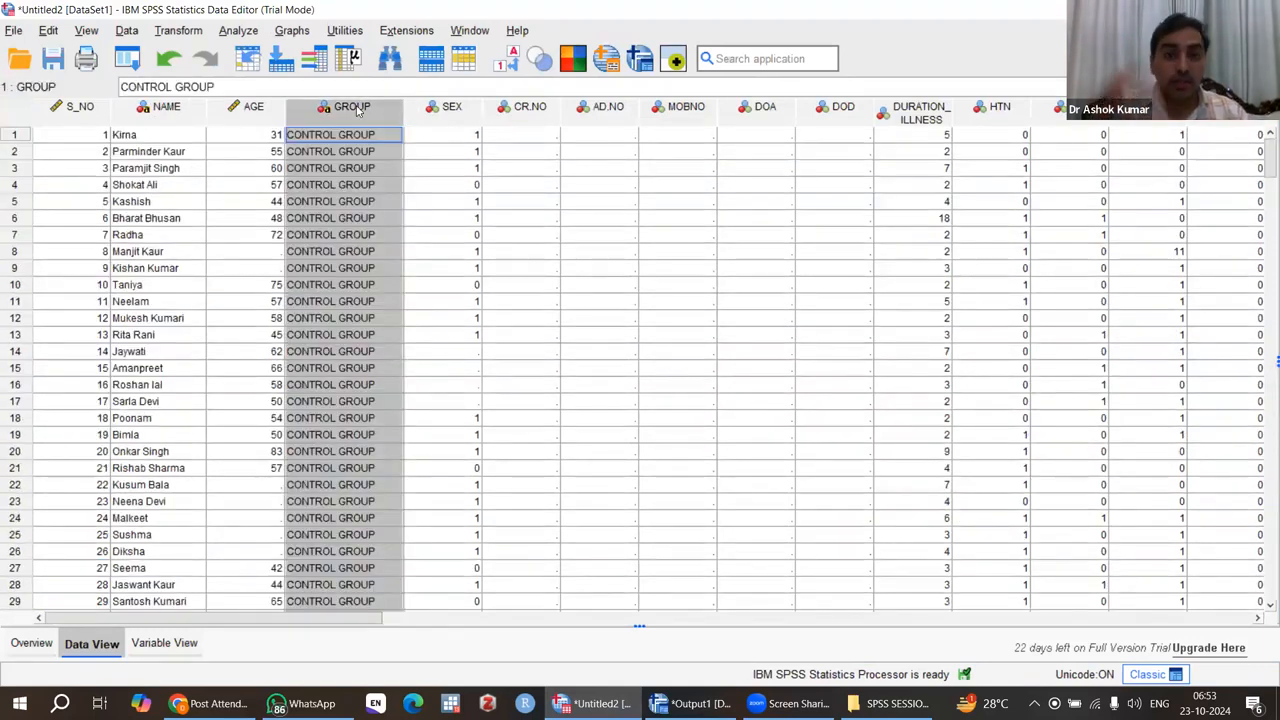
pyautogui.click(450, 113)
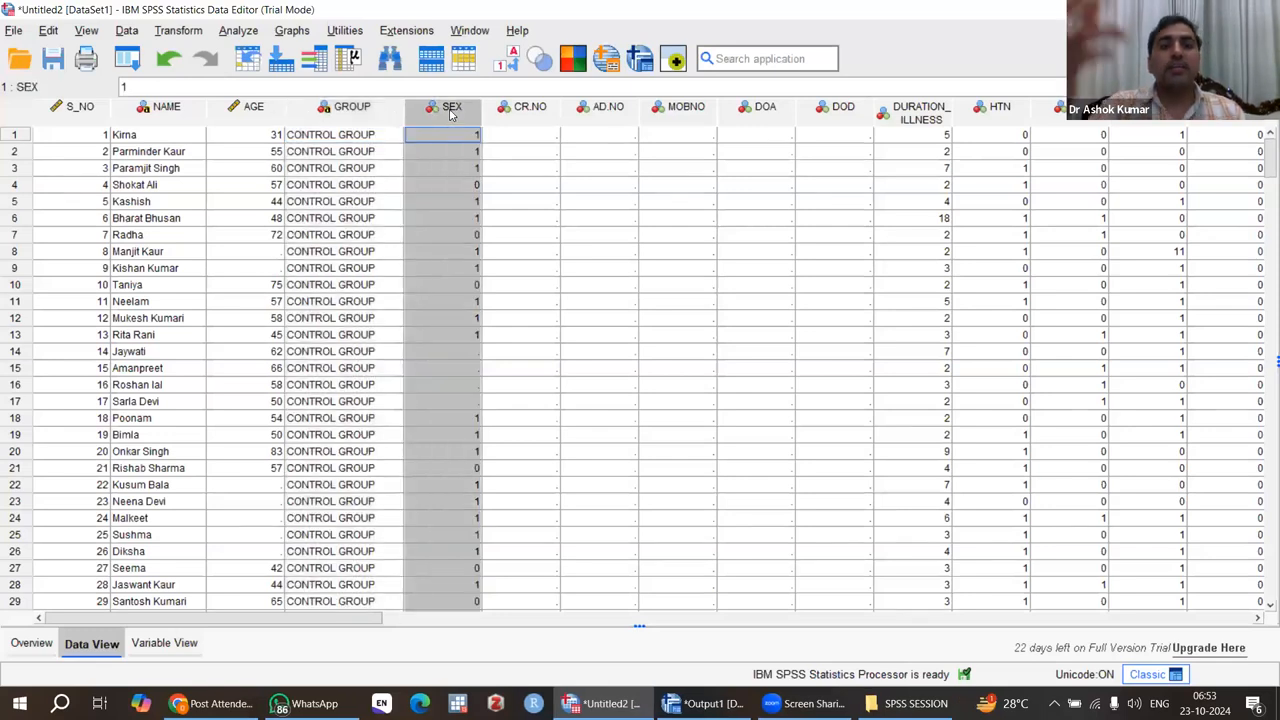
pyautogui.click(1003, 112)
pyautogui.click(1070, 112)
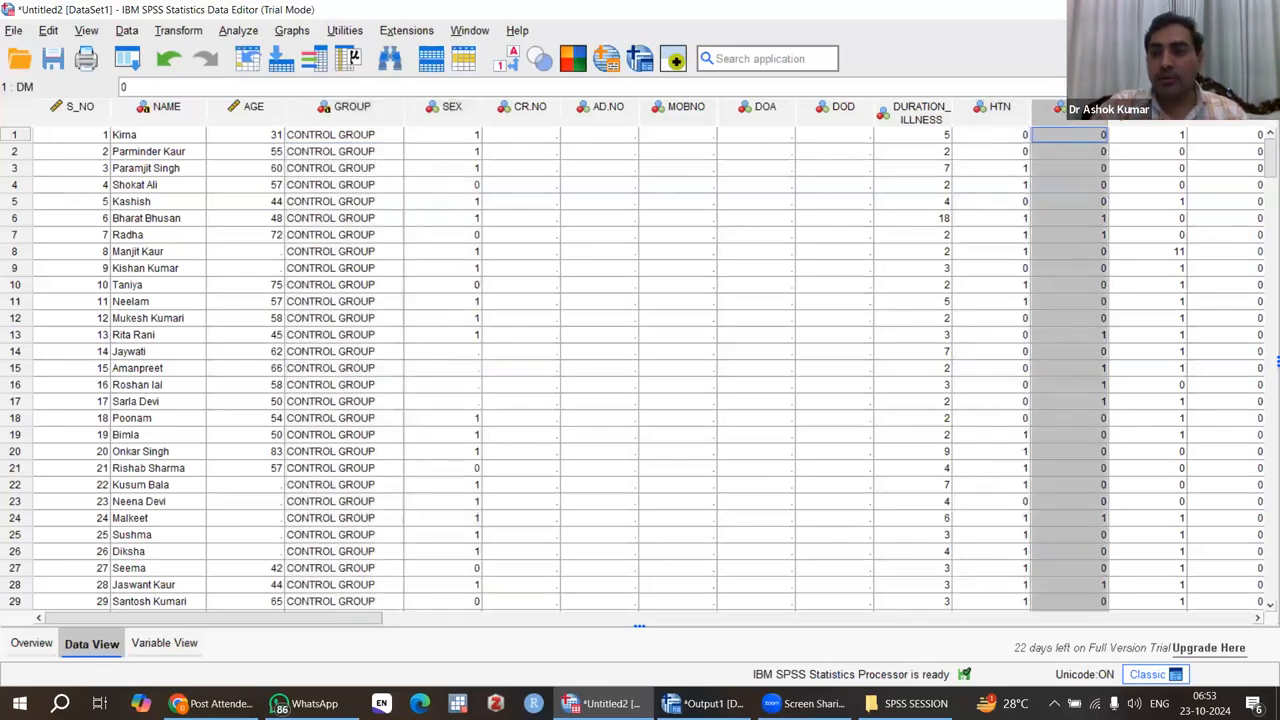
pyautogui.click(1148, 112)
pyautogui.click(1227, 112)
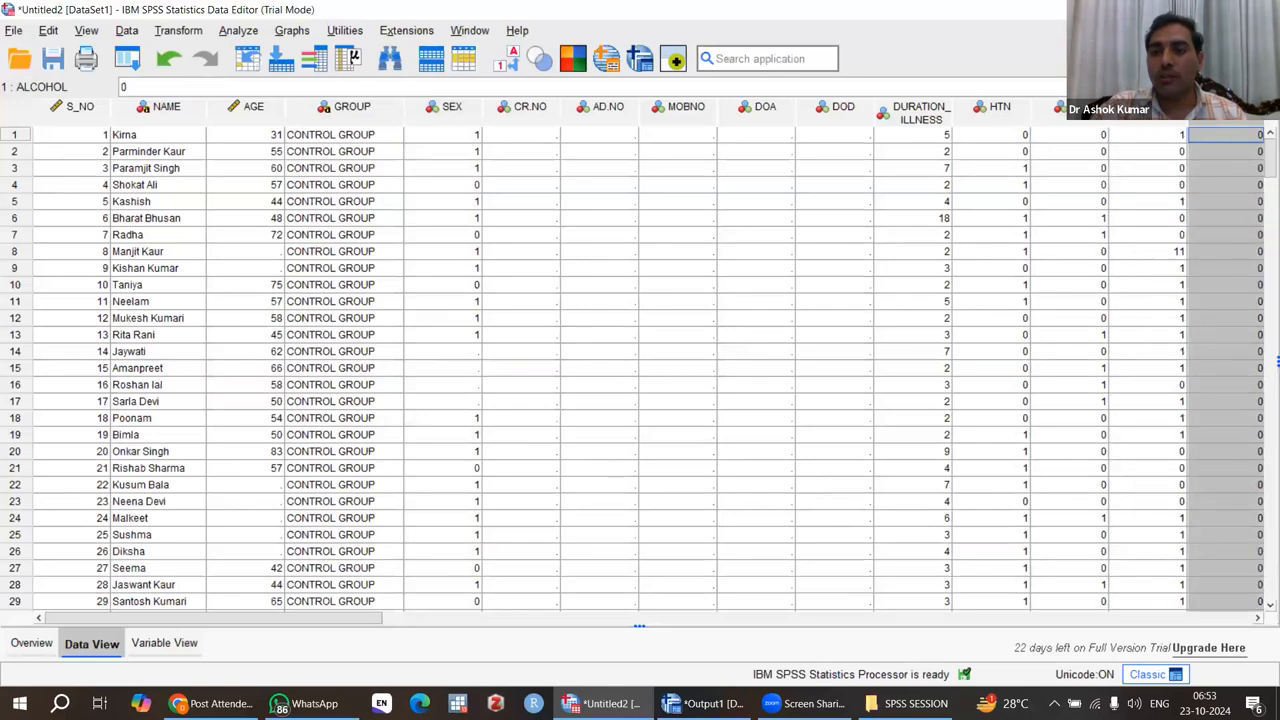
pyautogui.click(998, 112)
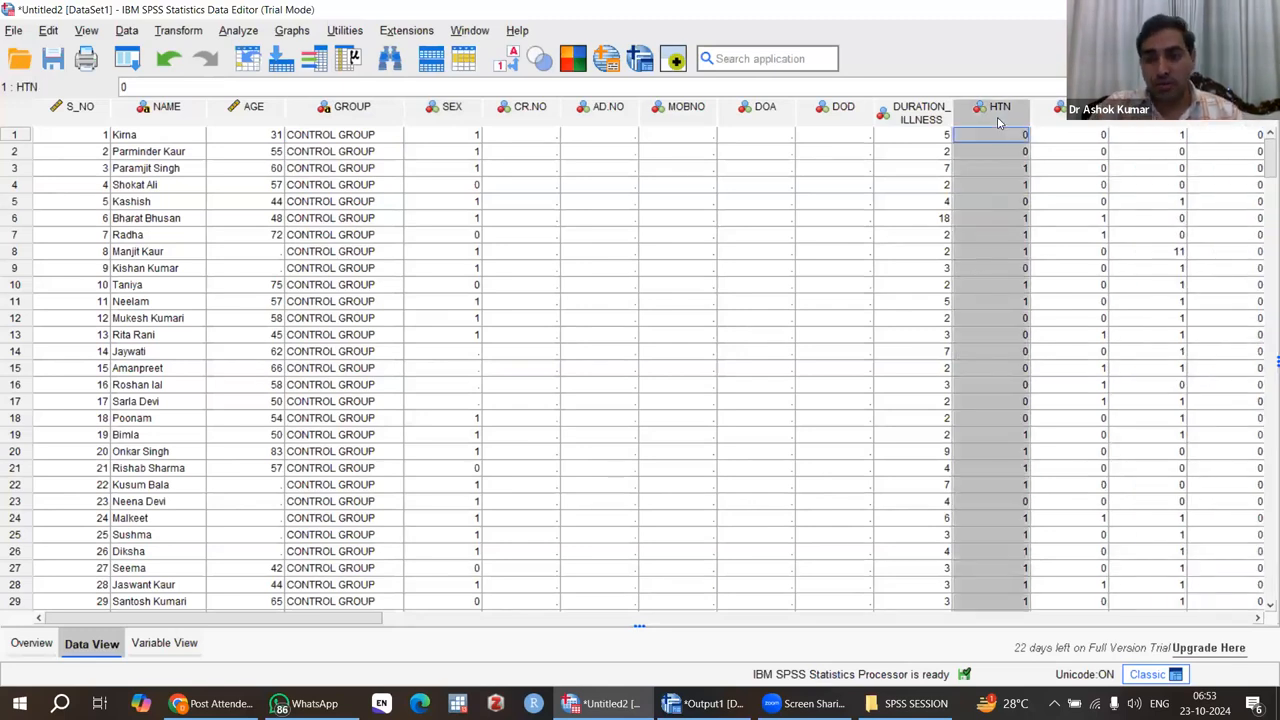
pyautogui.click(1064, 115)
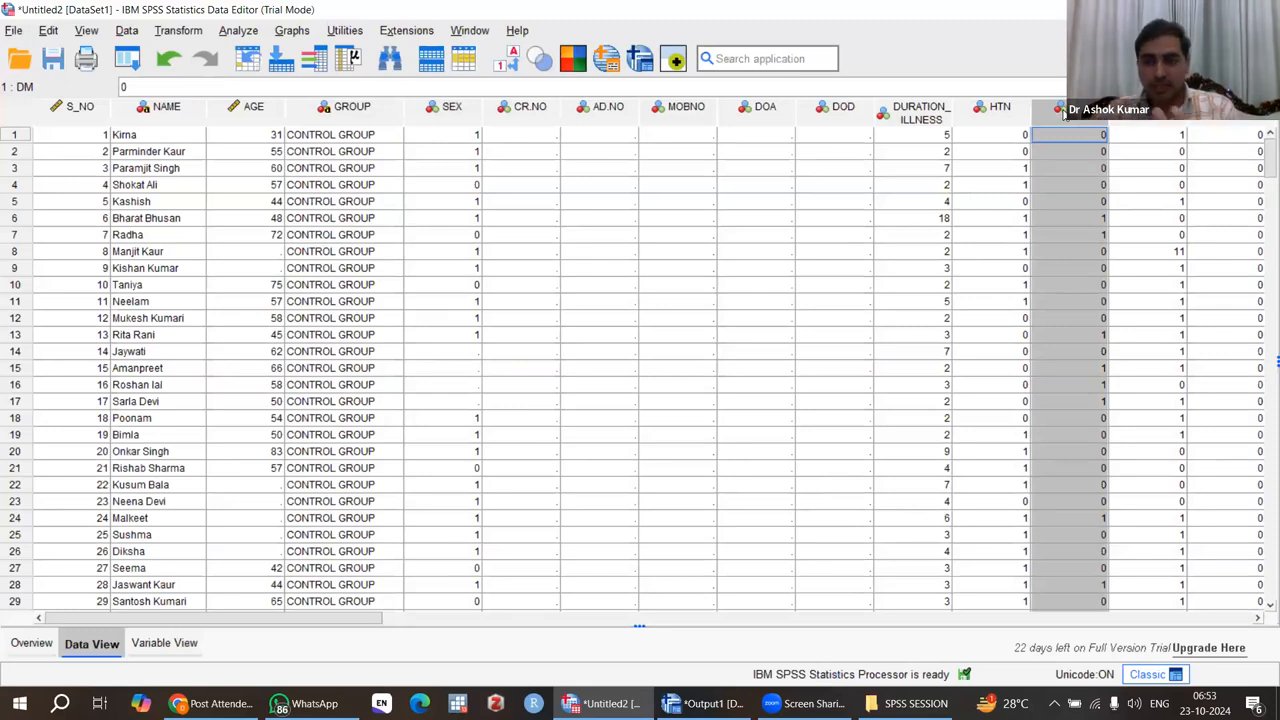
pyautogui.click(991, 113)
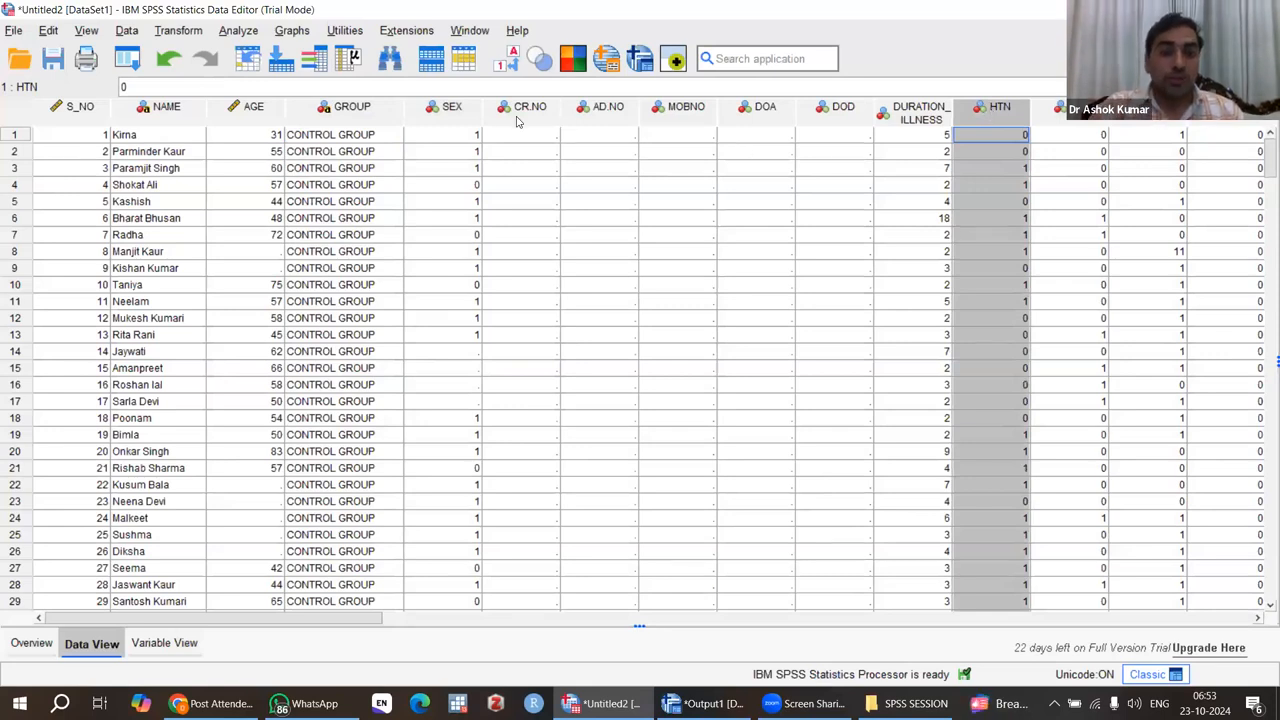
pyautogui.click(452, 108)
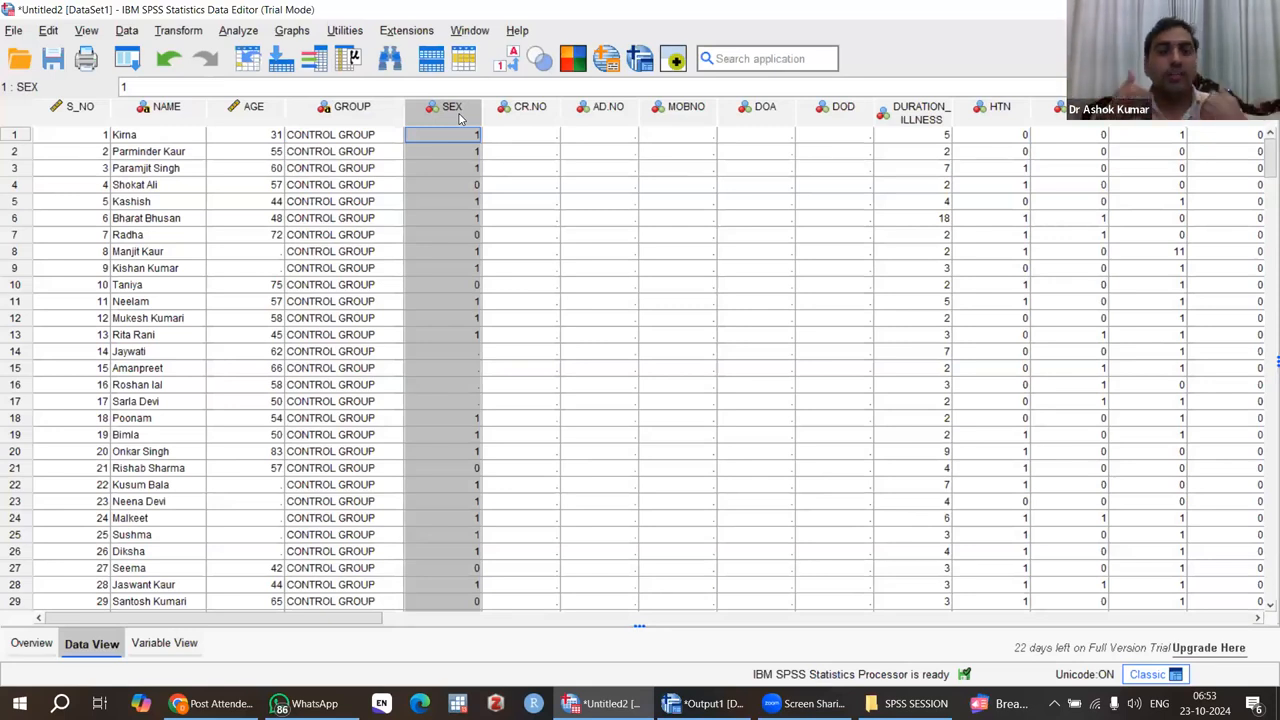
# Step: Start a new Frequencies analysis and reset its previous variables and settings
pyautogui.click(238, 31)
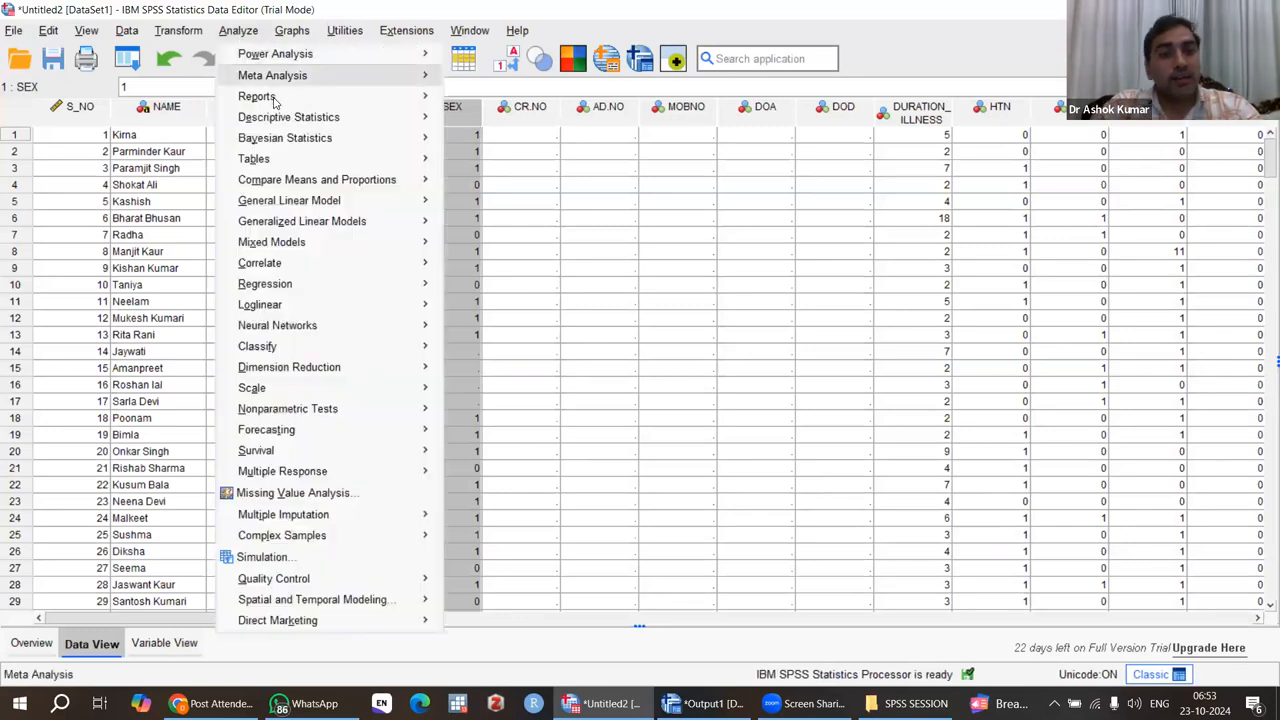
pyautogui.moveTo(318, 119)
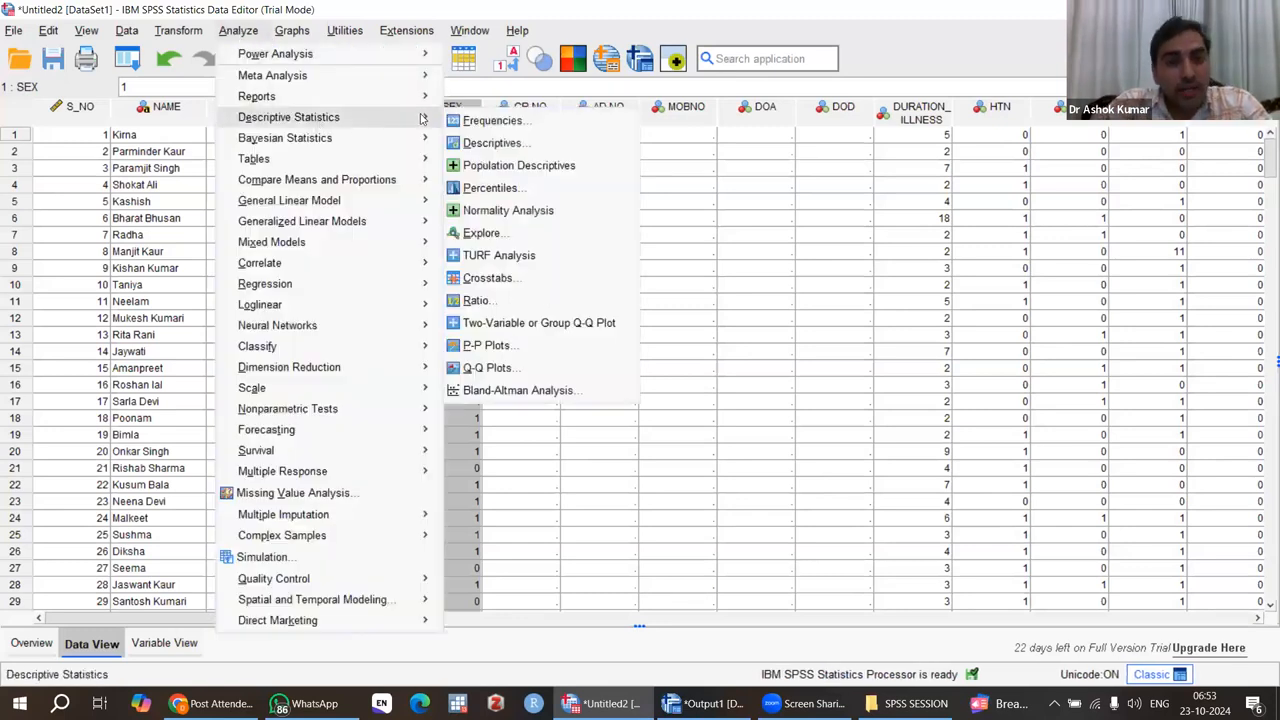
pyautogui.click(500, 122)
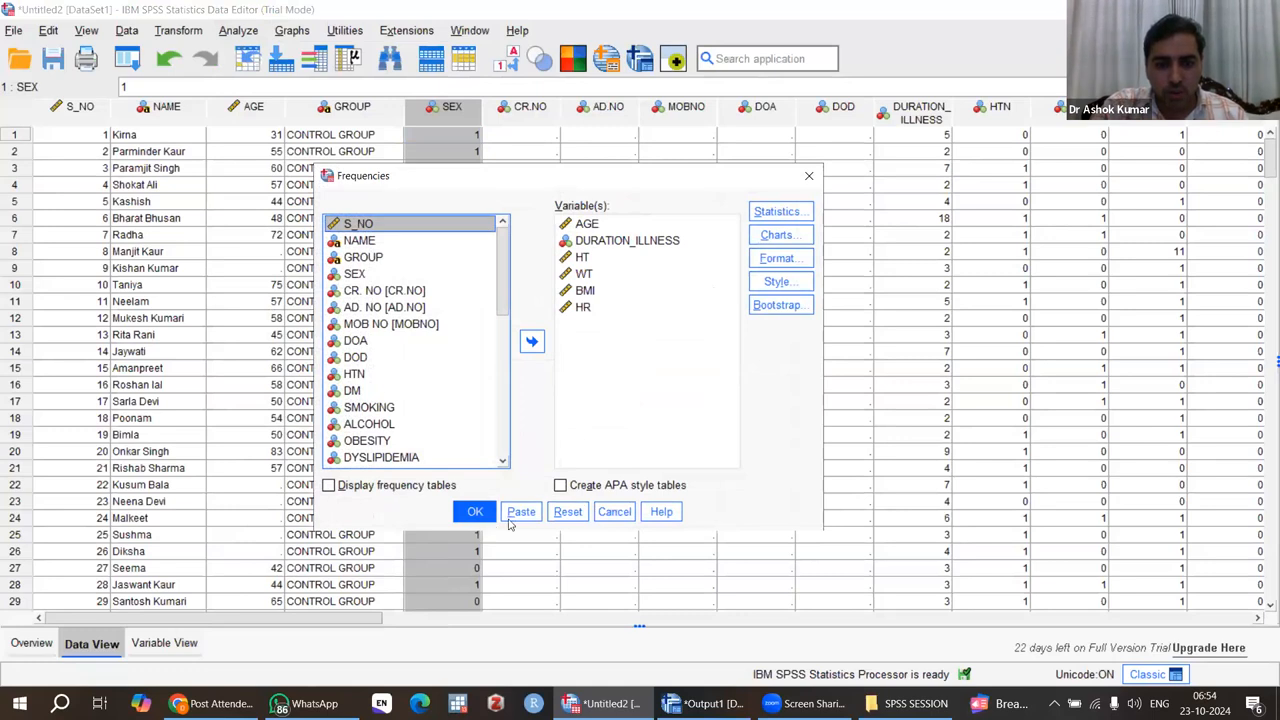
pyautogui.click(568, 512)
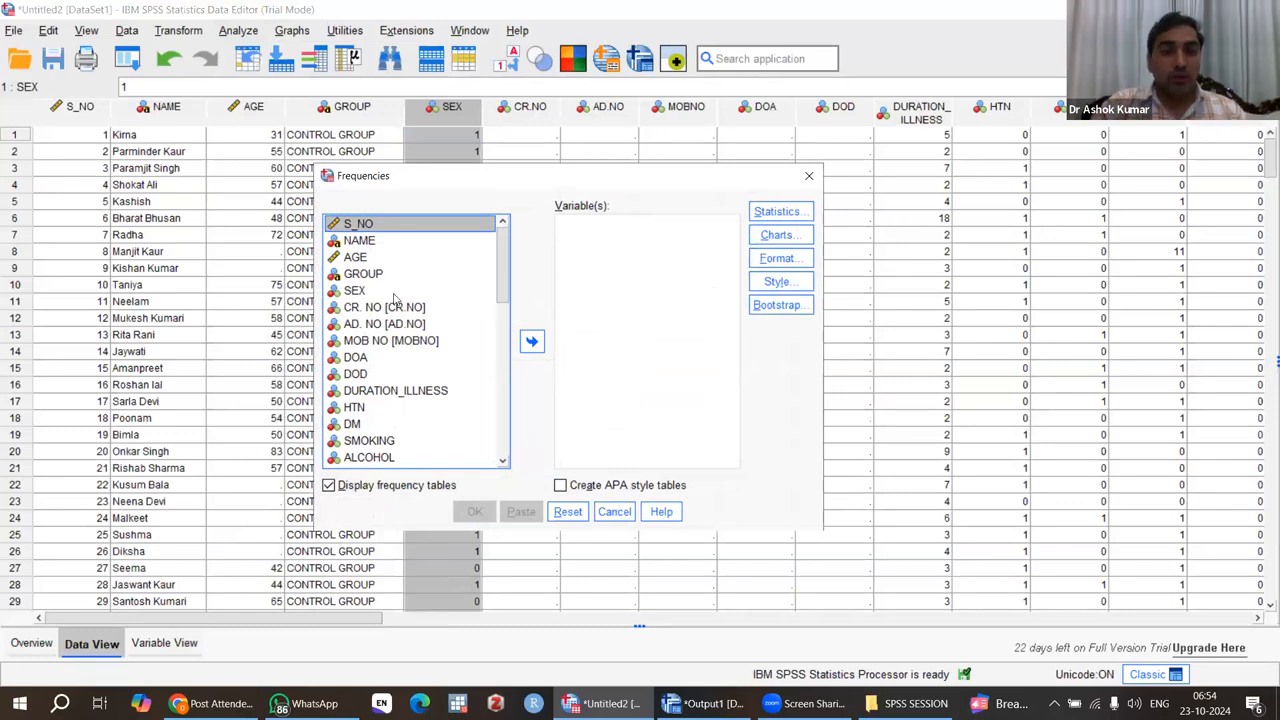
# Step: Add GROUP and SEX to the variables of the Frequencies analysis
pyautogui.click(366, 276)
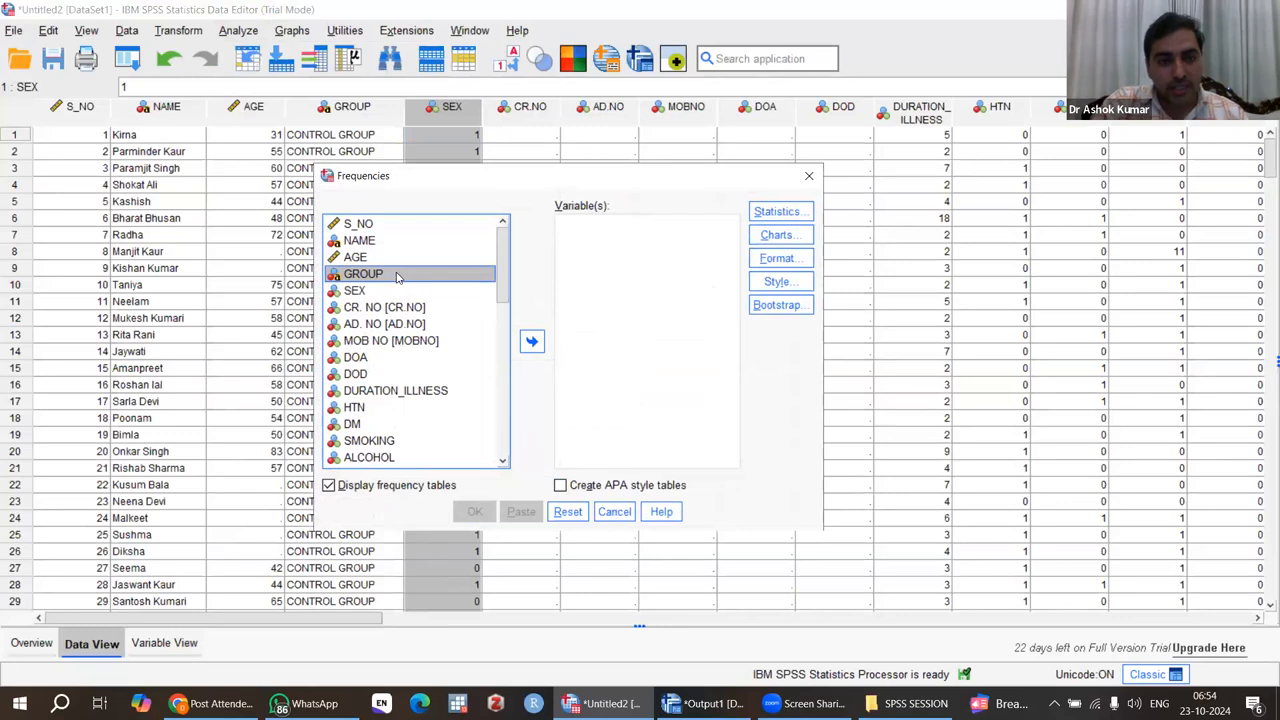
pyautogui.moveTo(395, 279); pyautogui.dragTo(614, 256)
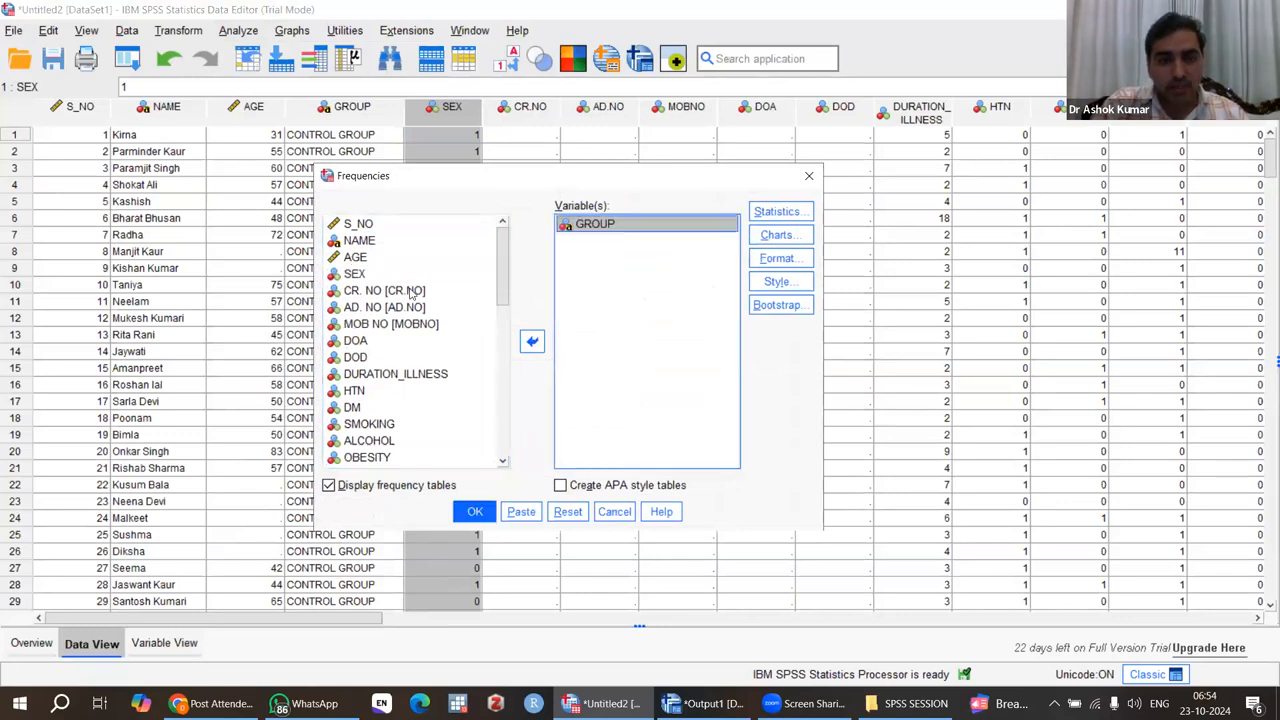
pyautogui.click(368, 276)
pyautogui.moveTo(368, 276); pyautogui.dragTo(593, 261)
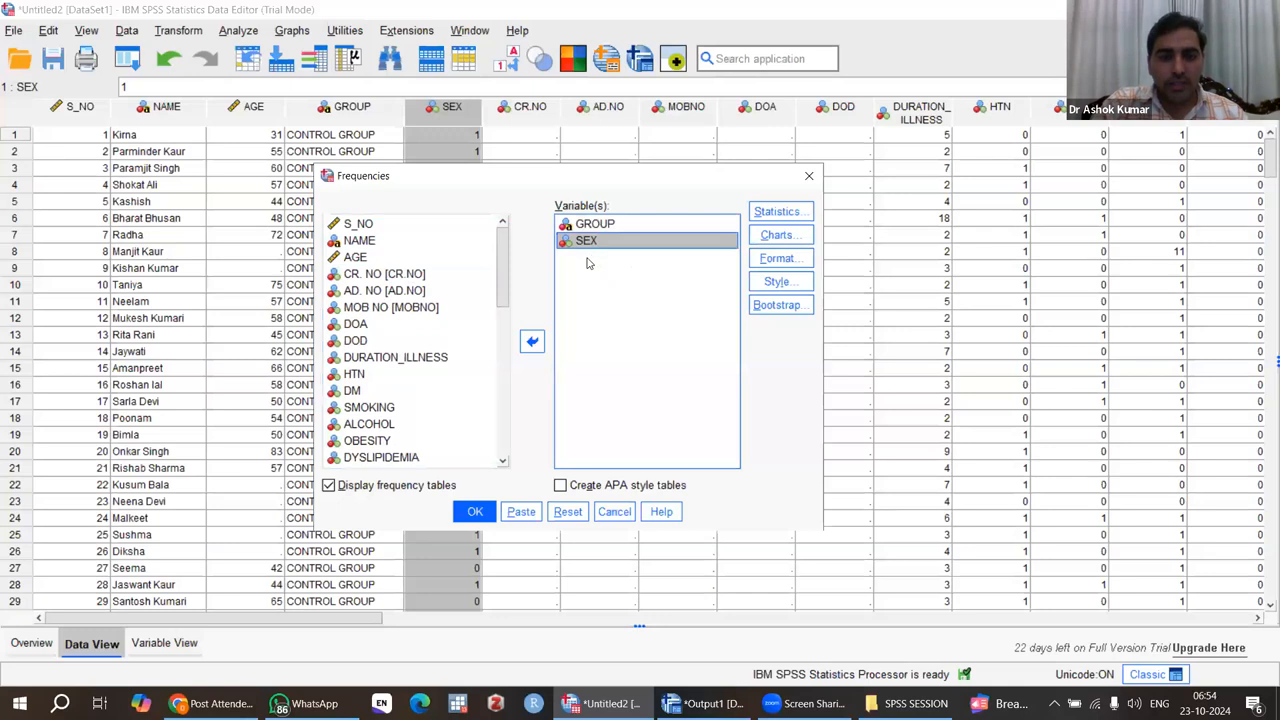
# Step: Add HTN, DM, SMOKING, ALCOHOL, OBESITY, DYSLIPIDEMIA, FAMILY HISTORY and CAD together to the Frequencies variables
pyautogui.click(352, 375)
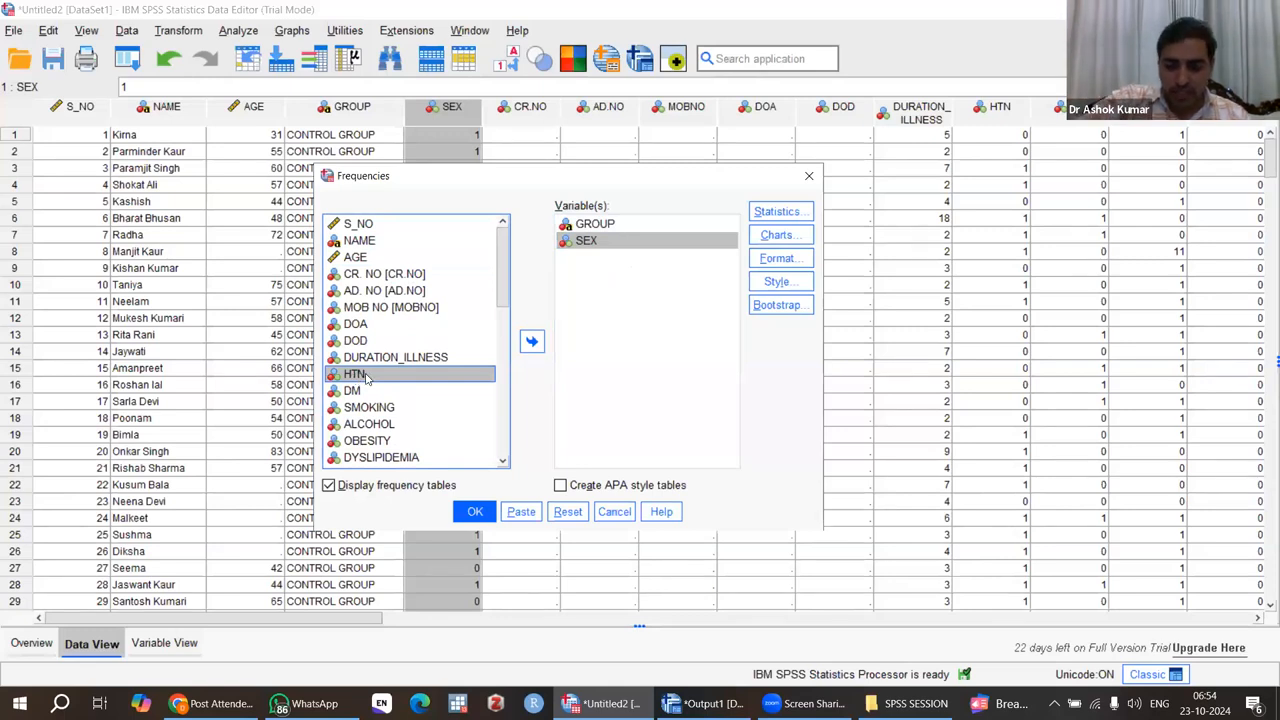
pyautogui.hotkey('shift', 'Down')
pyautogui.hotkey('shift', 'Down')
pyautogui.hotkey('shift', 'Down')
pyautogui.hotkey('shift', 'Down')
pyautogui.hotkey('shift', 'Down')
pyautogui.hotkey('shift', 'Down')
pyautogui.hotkey('shift', 'Down')
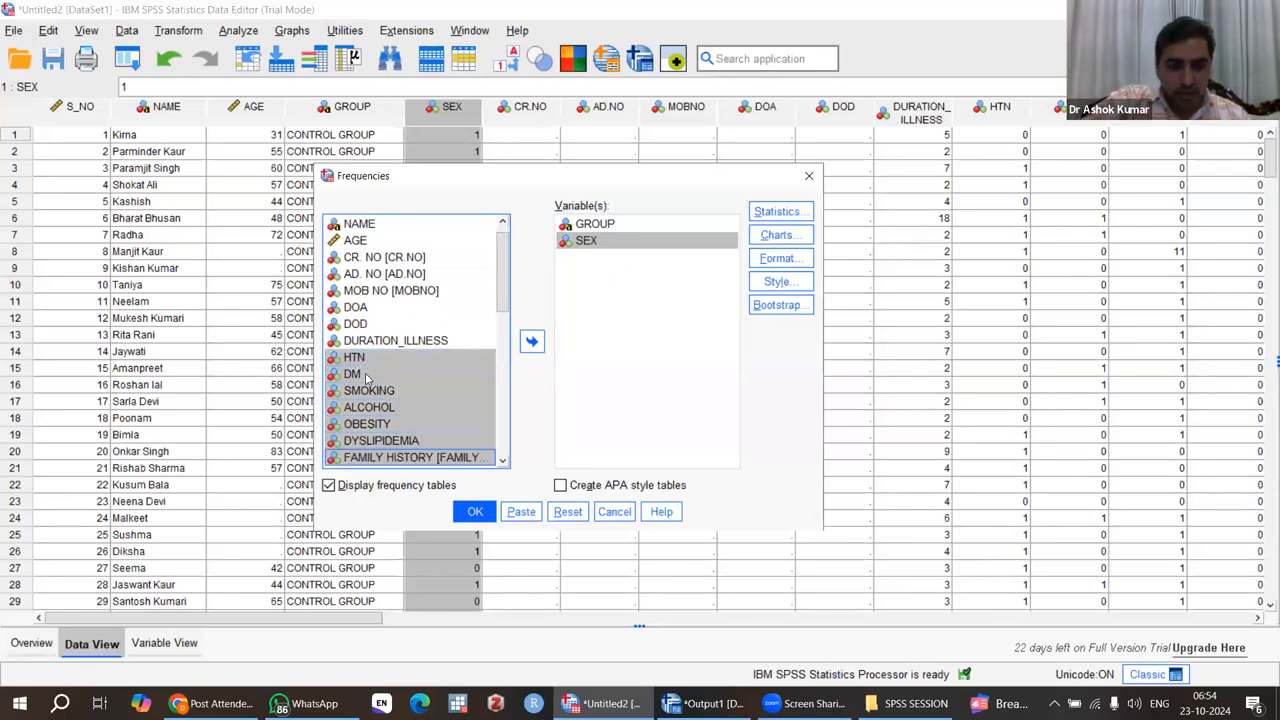
pyautogui.scroll(-1, 368, 378)
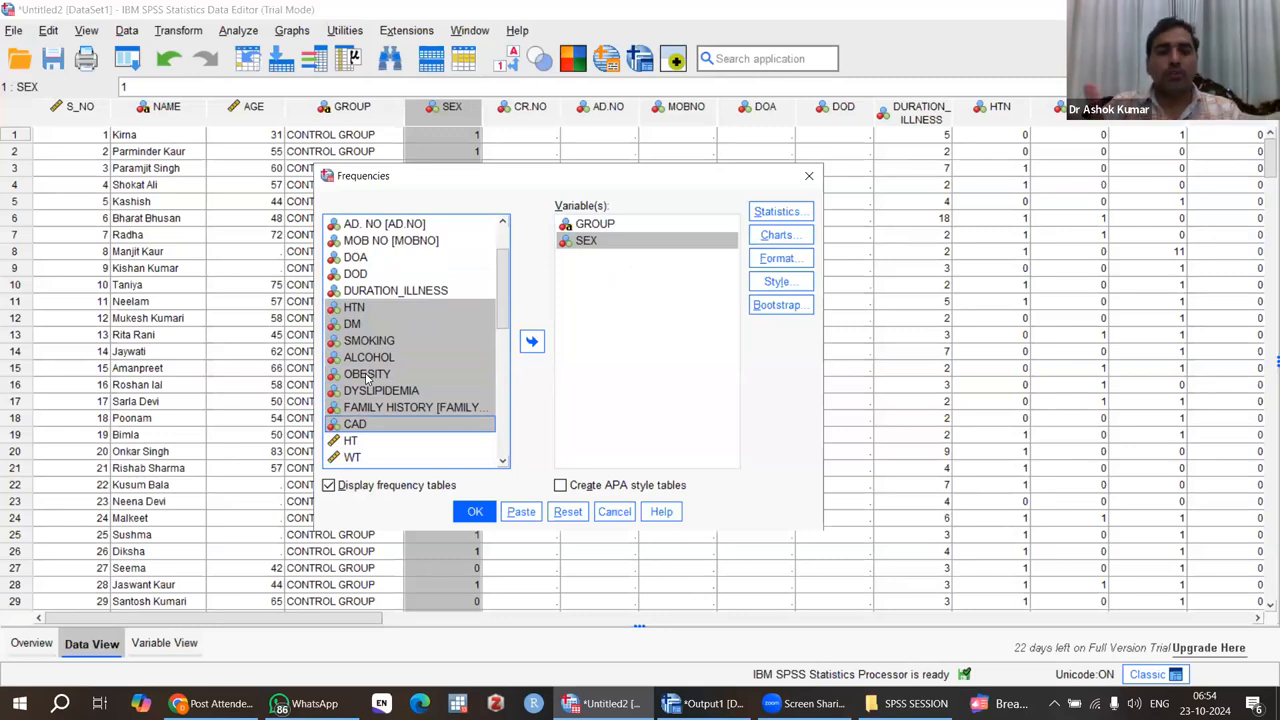
pyautogui.click(531, 343)
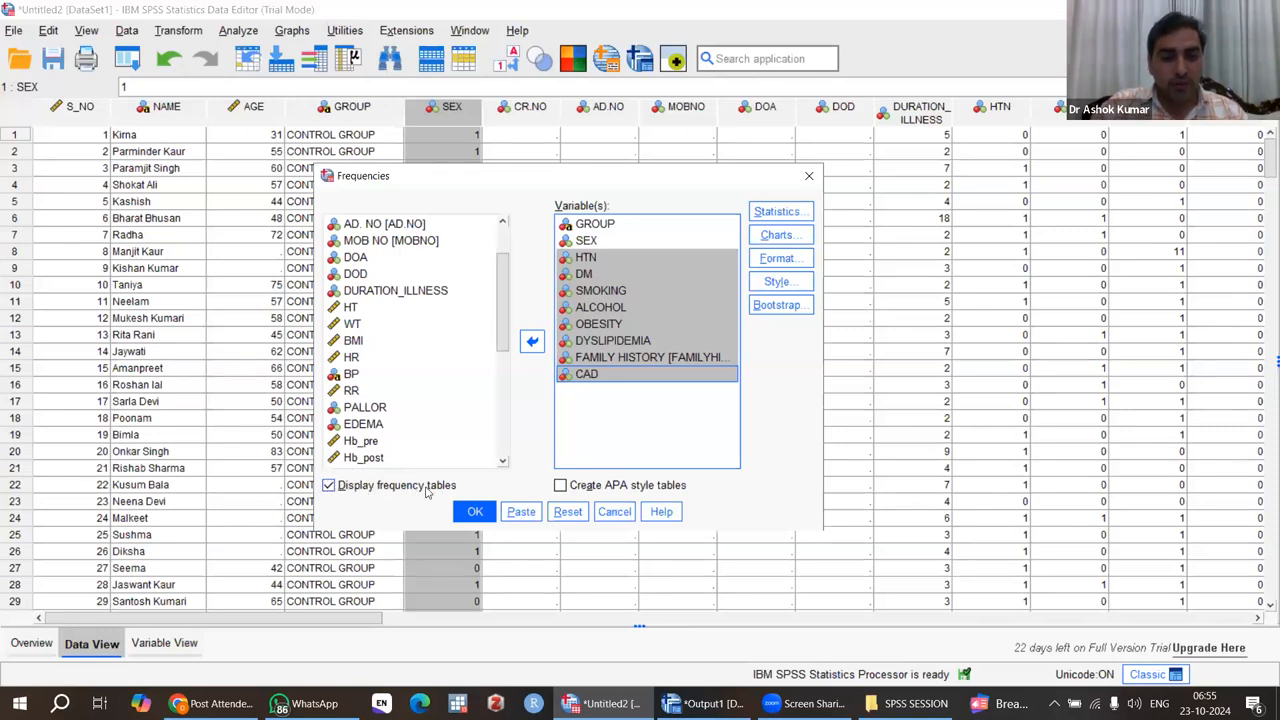
# Step: Run the Frequencies analysis for the categorical variables with the display of frequency tables turned off
pyautogui.click(329, 486)
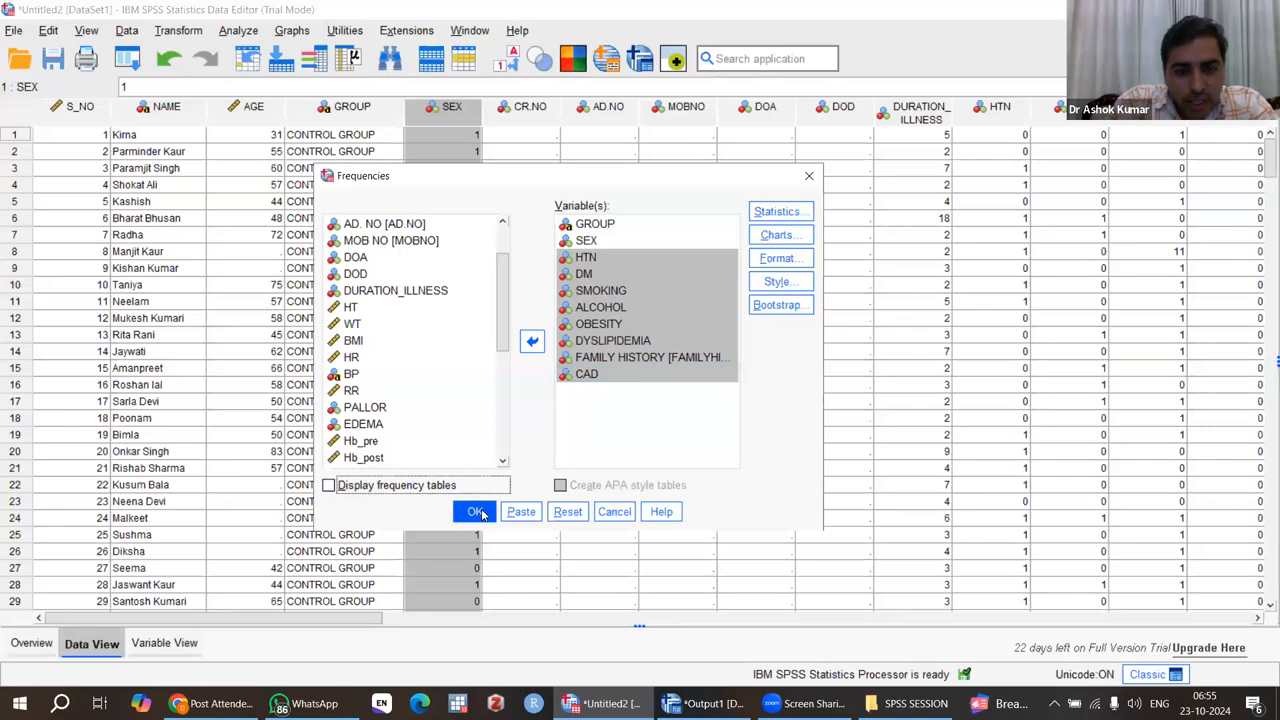
pyautogui.click(476, 512)
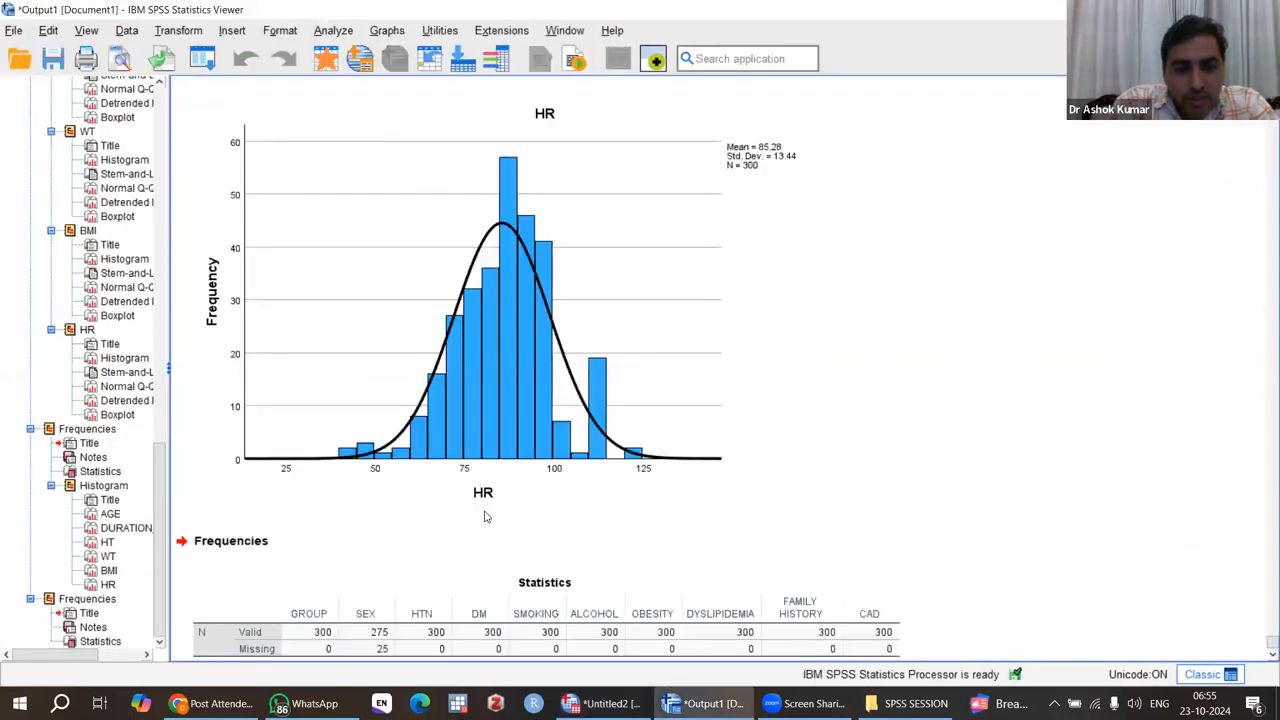
pyautogui.click(347, 625)
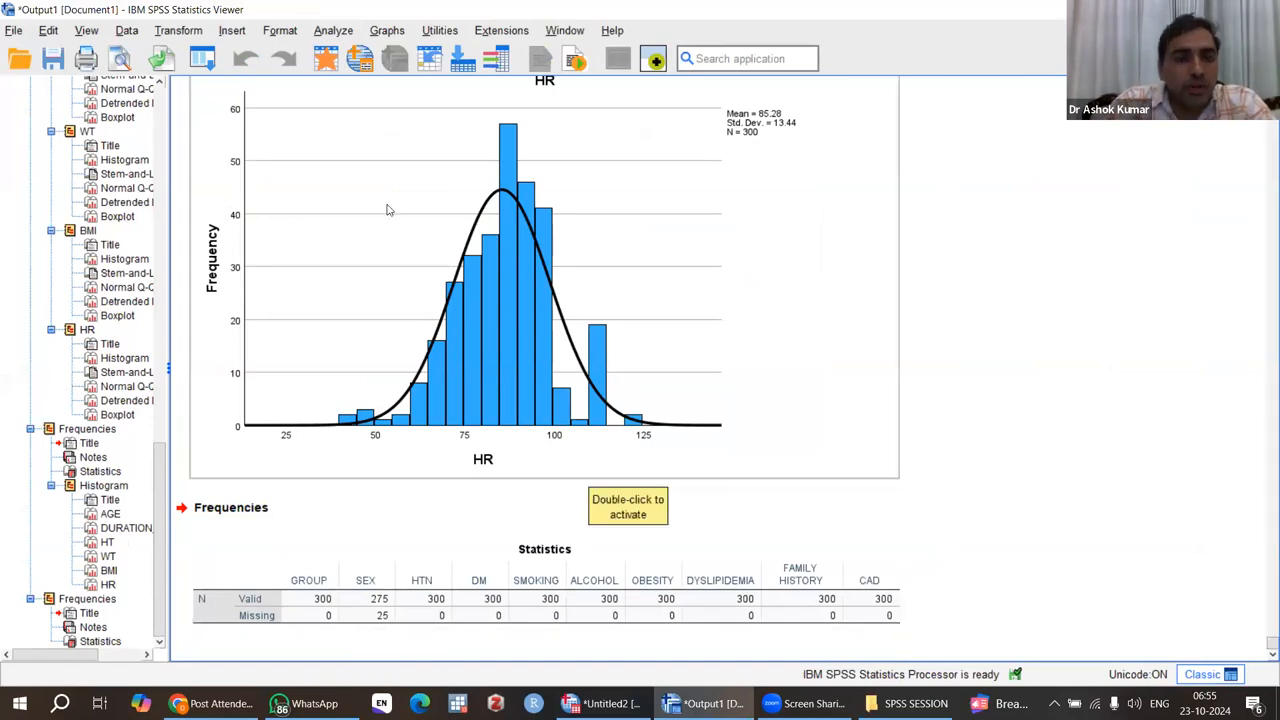
# Step: Rerun the Frequencies analysis on the same categorical variables with the display of frequency tables turned on
pyautogui.click(333, 30)
pyautogui.moveTo(404, 128)
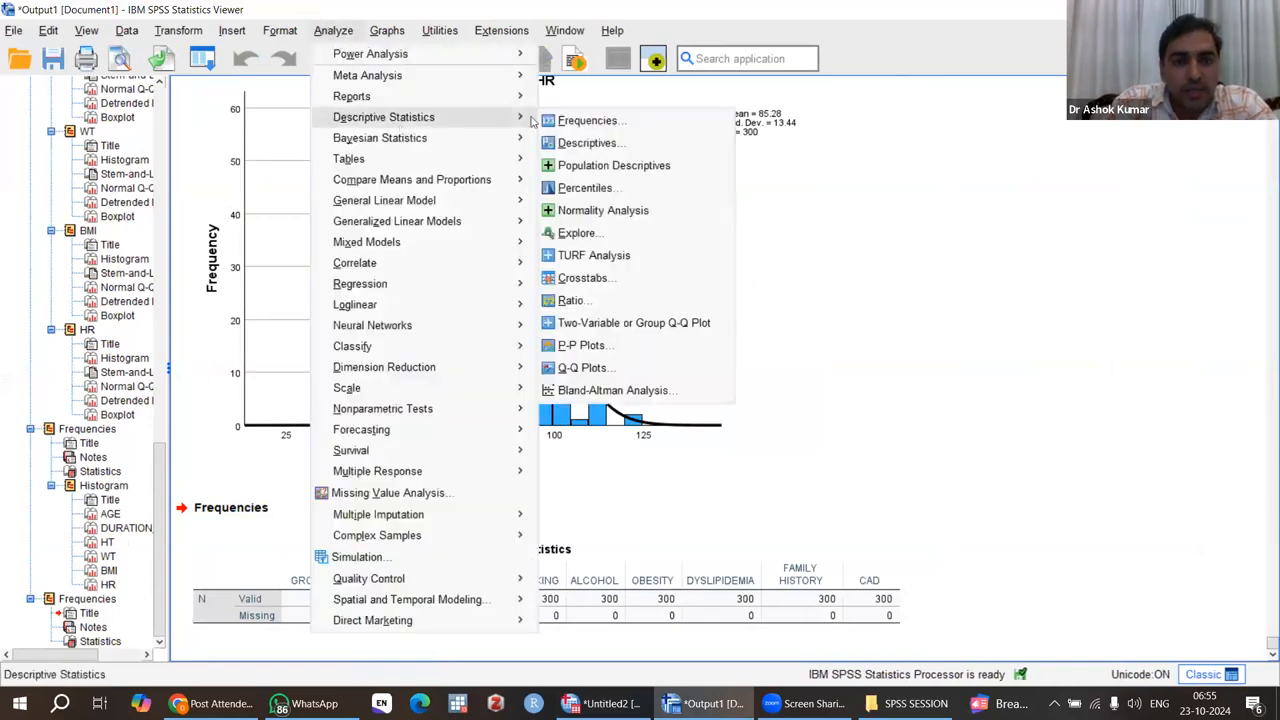
pyautogui.click(605, 122)
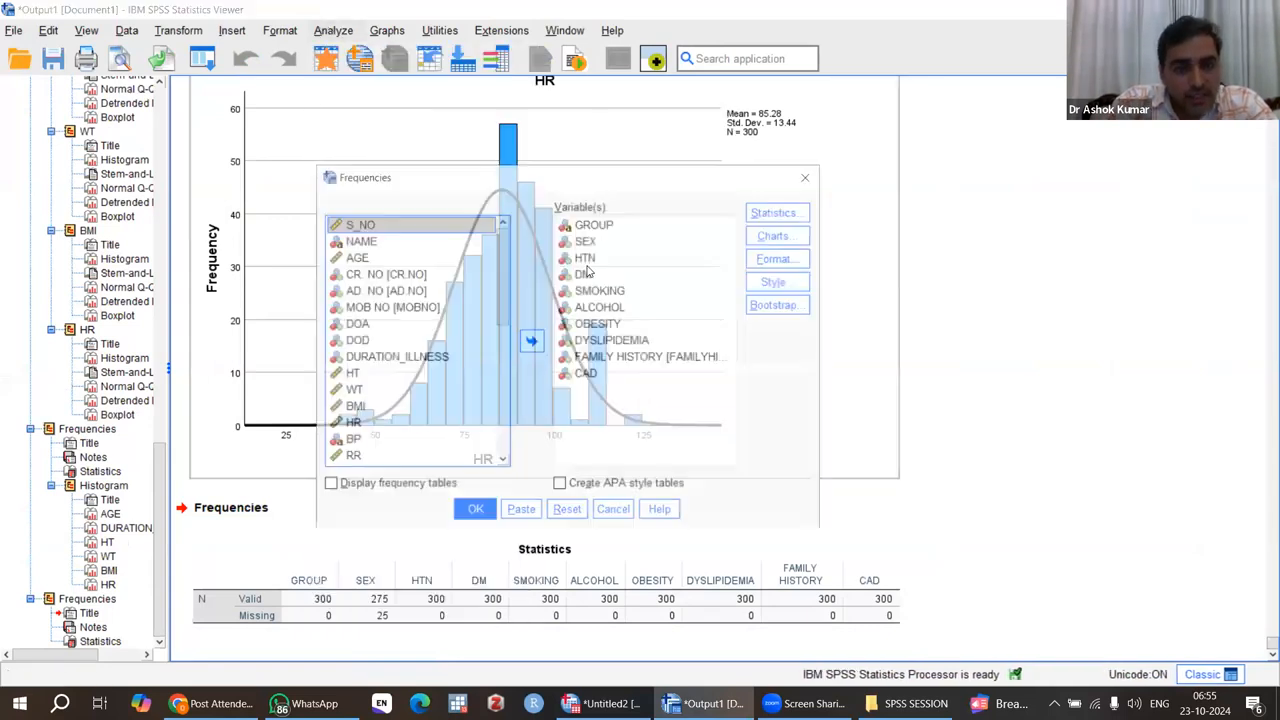
pyautogui.click(383, 486)
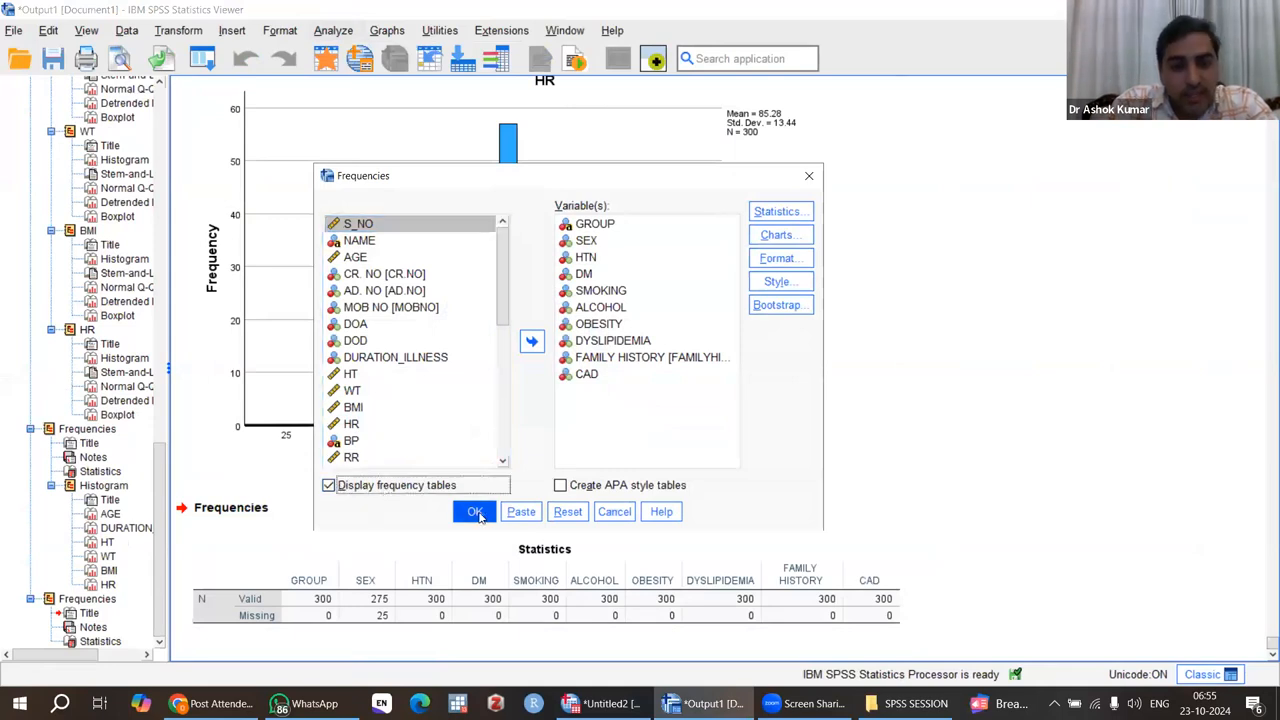
pyautogui.click(475, 512)
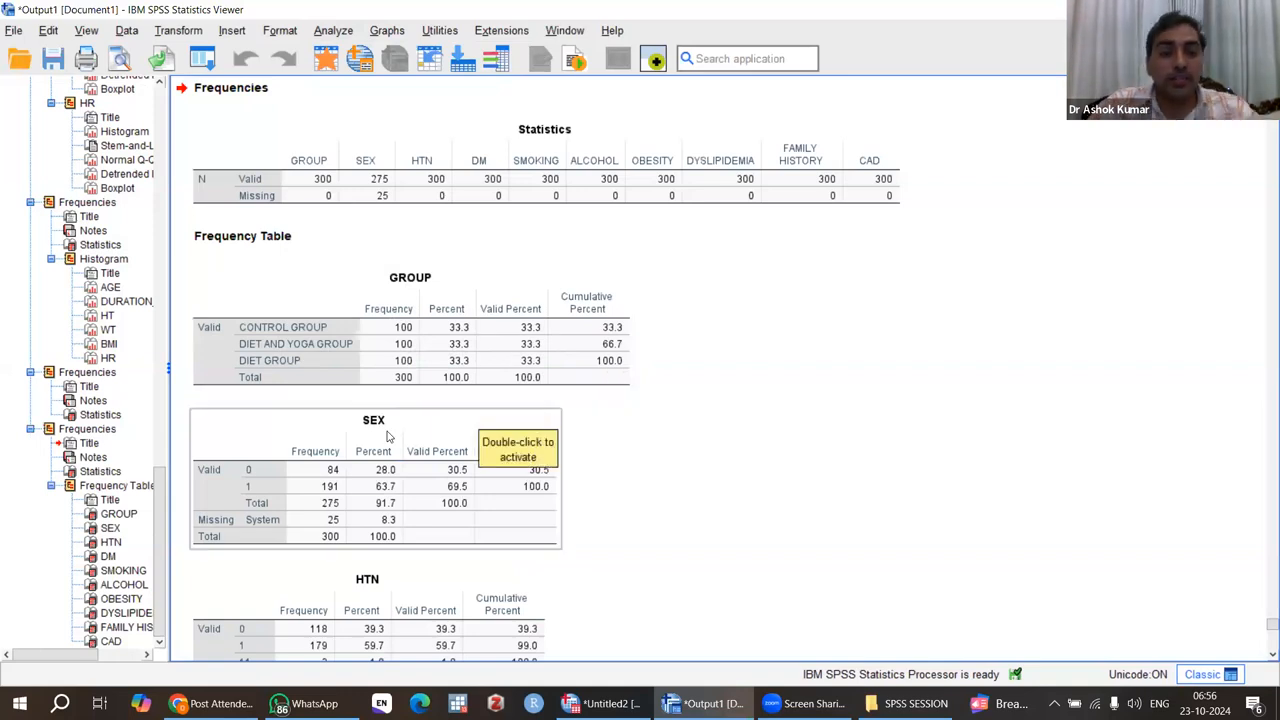
# Step: Examine the frequency tables from GROUP through CAD for missing cases and invalid category codes
pyautogui.scroll(-2, 424, 437)
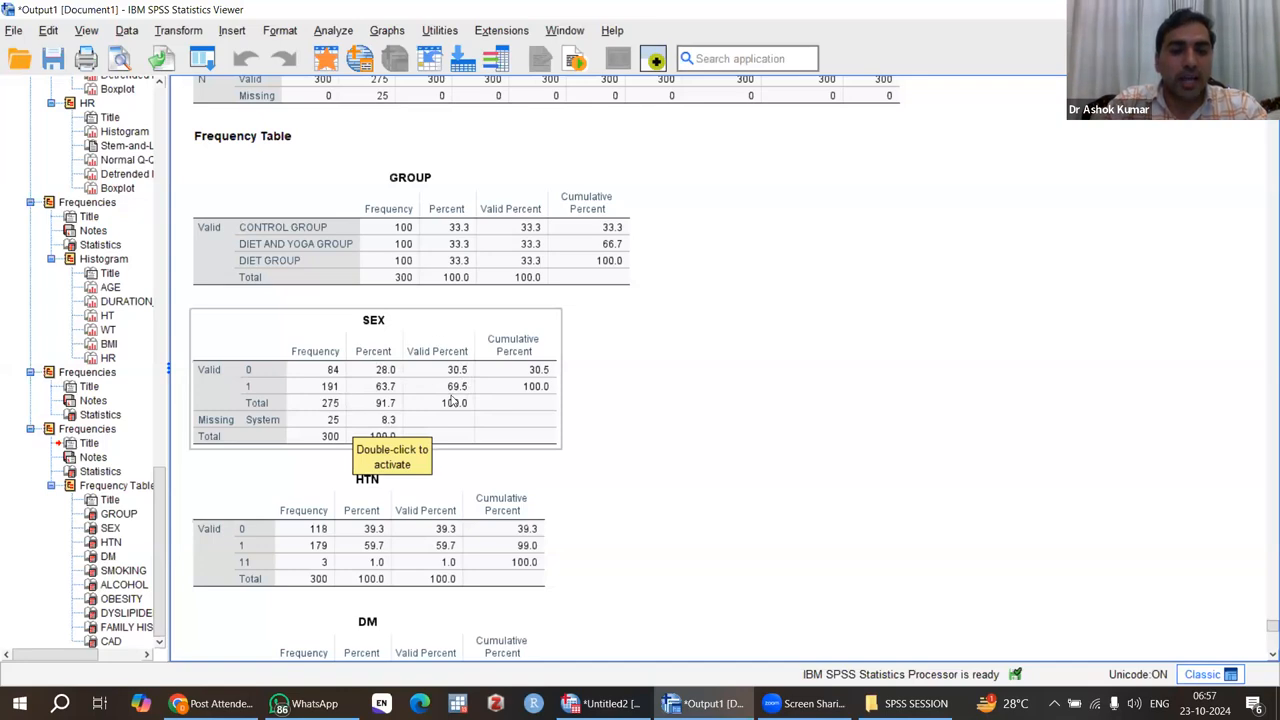
pyautogui.scroll(-4, 703, 437)
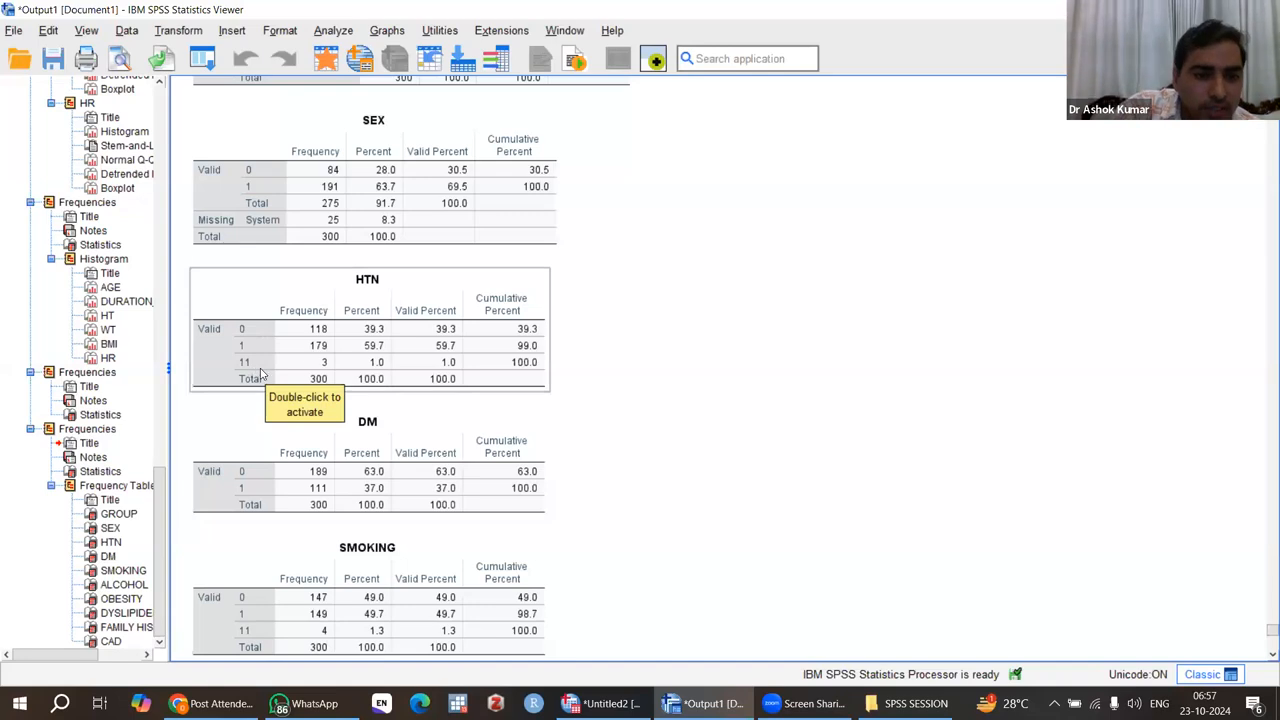
pyautogui.scroll(-3, 708, 422)
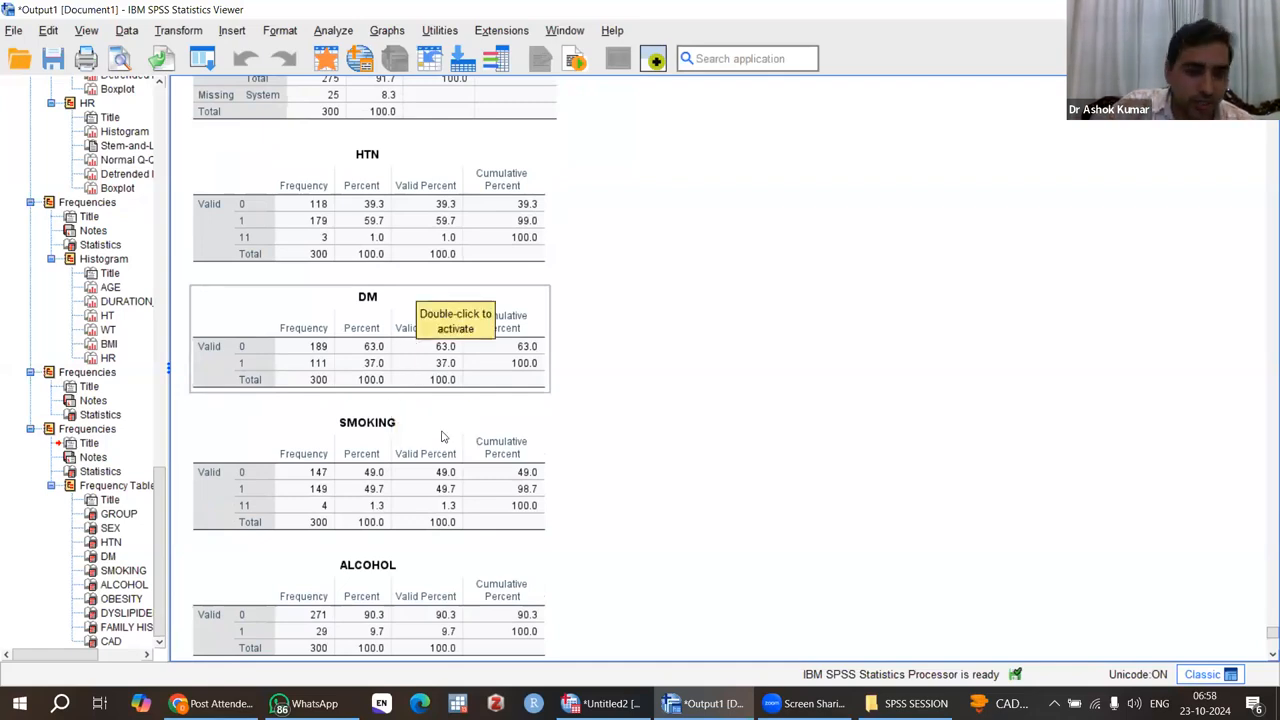
pyautogui.scroll(-3, 440, 434)
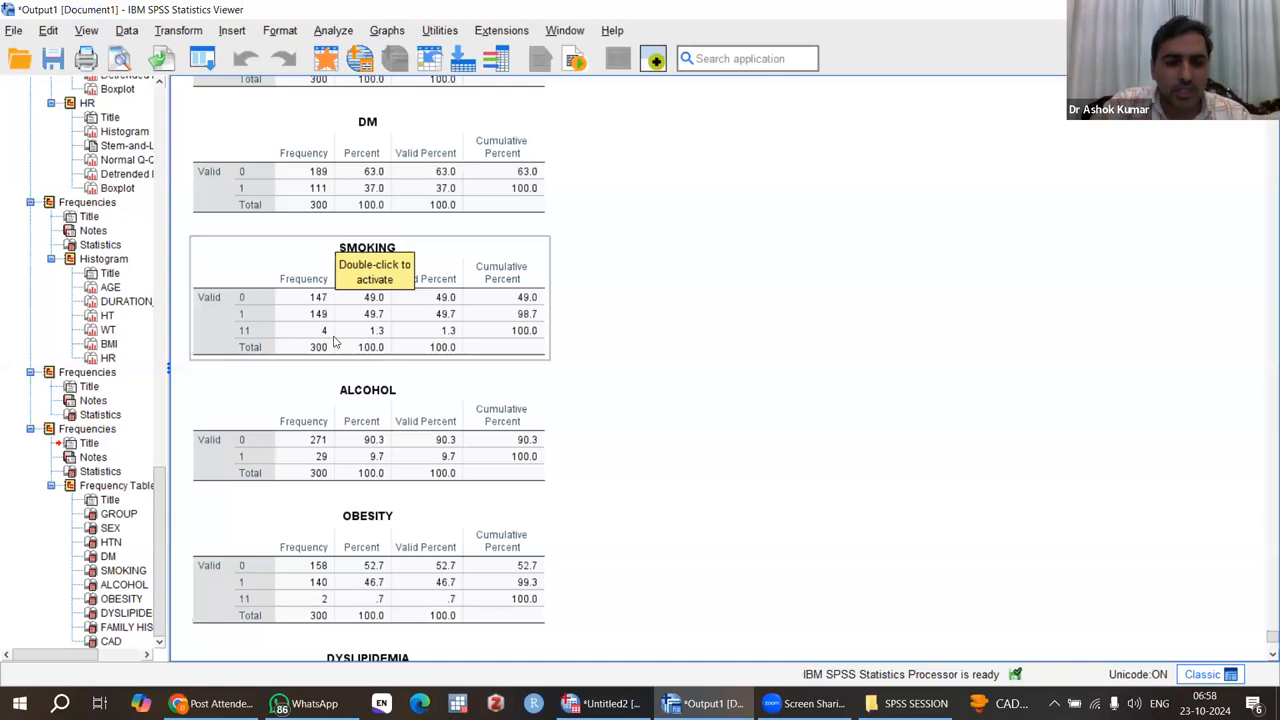
pyautogui.scroll(-1, 668, 471)
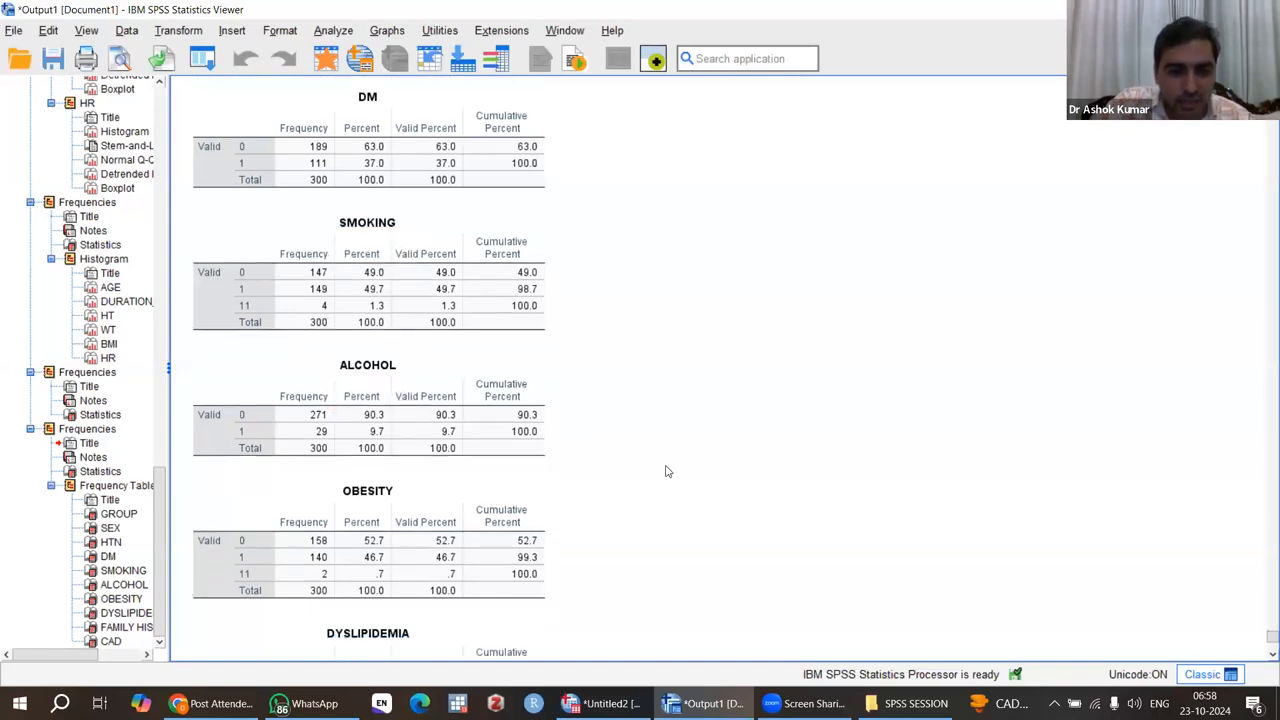
pyautogui.scroll(-5, 668, 471)
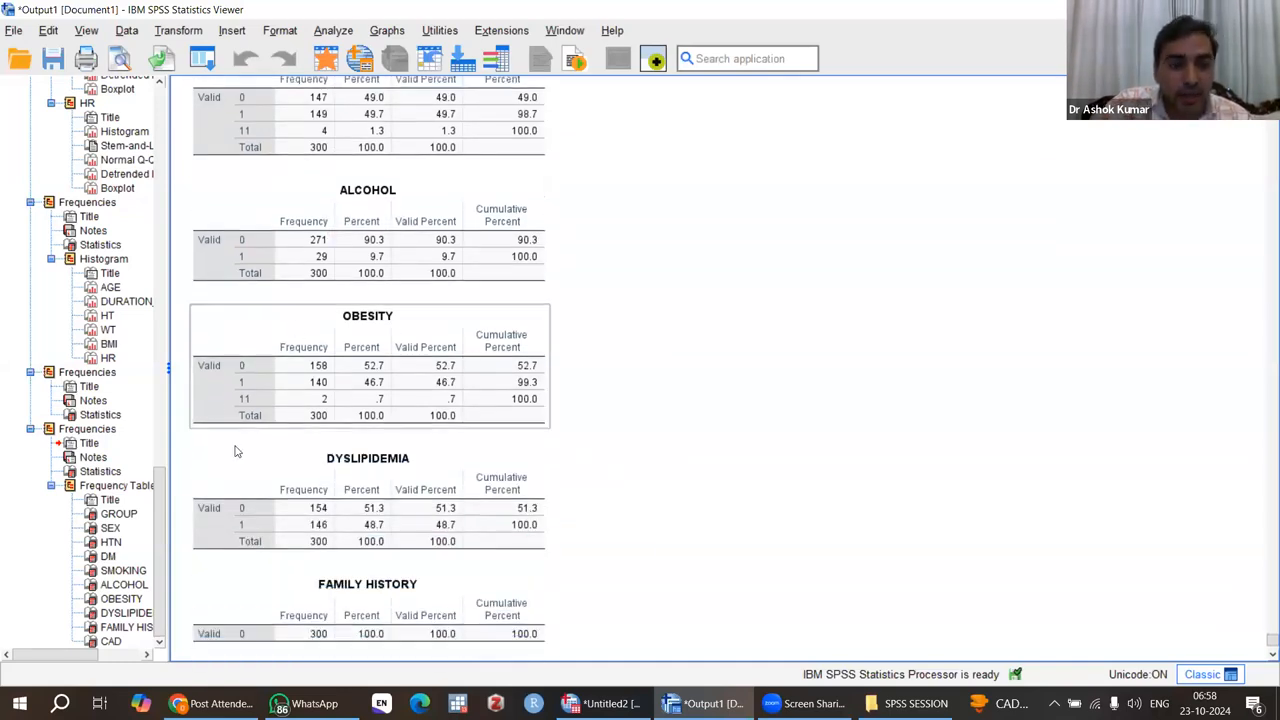
pyautogui.scroll(-3, 335, 443)
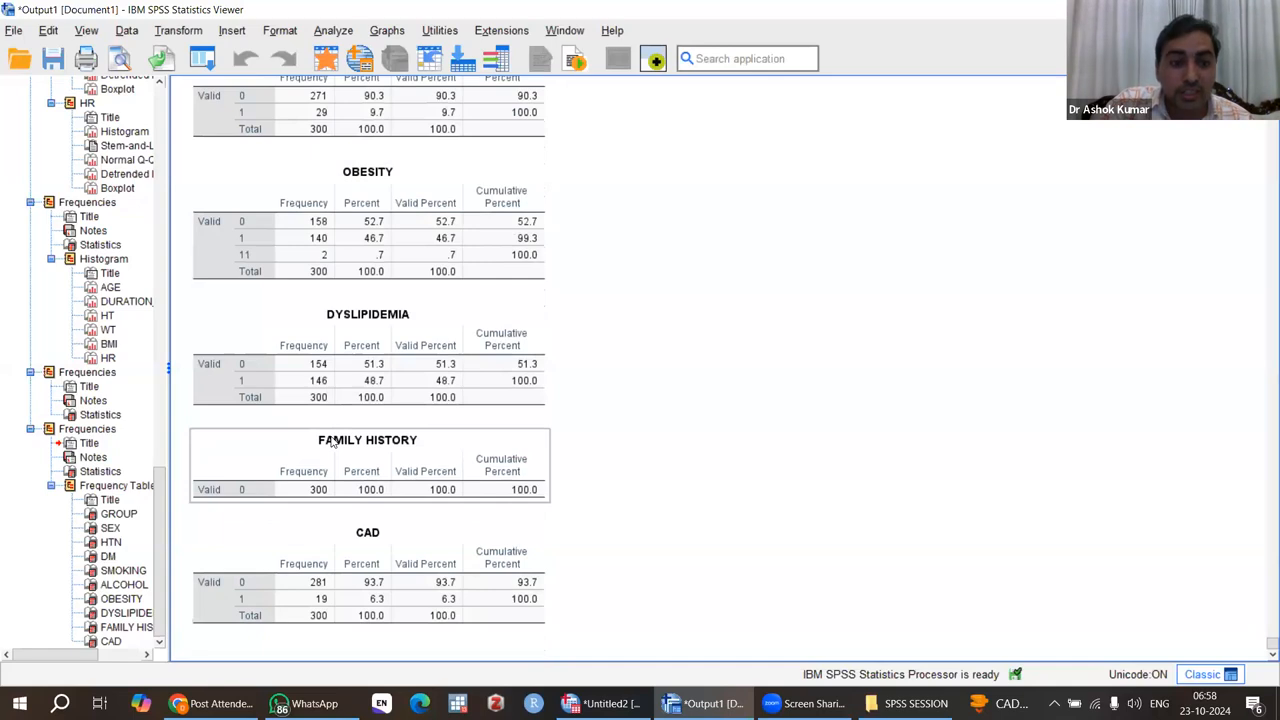
pyautogui.scroll(20, 335, 443)
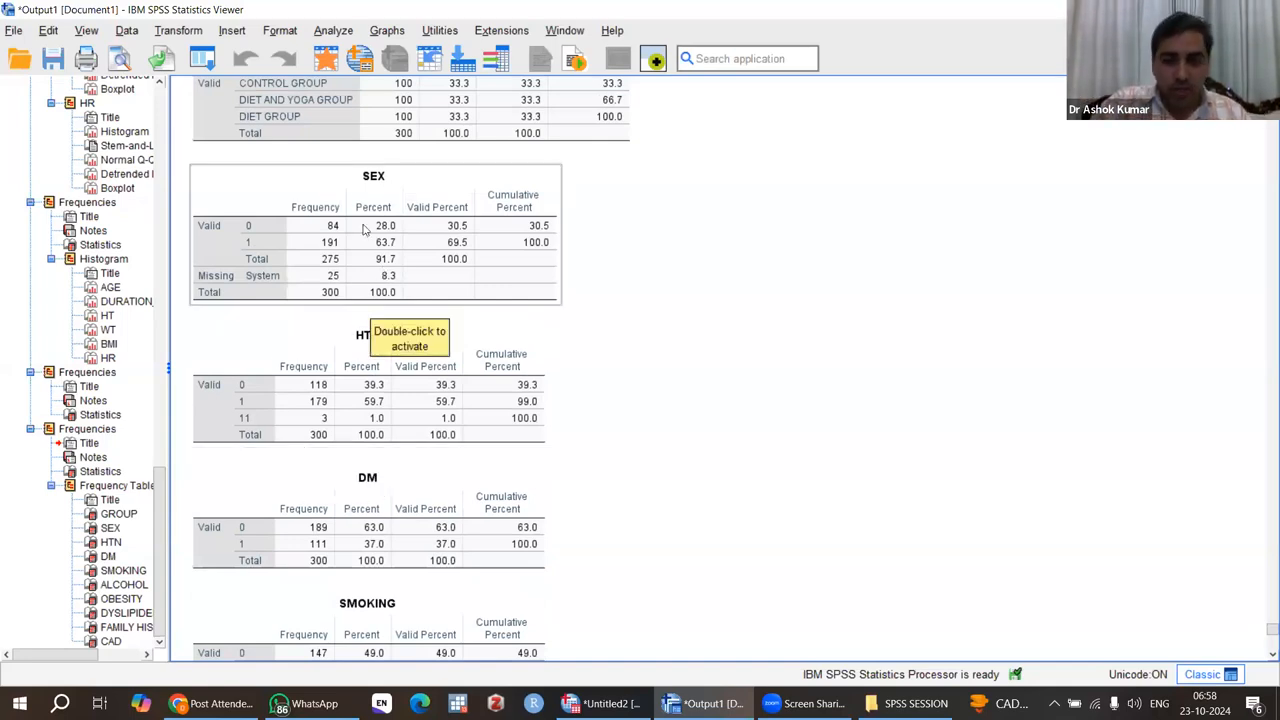
# Step: Switch to the dataset and look through all cases of the HTN column for the invalid code 11
pyautogui.click(328, 60)
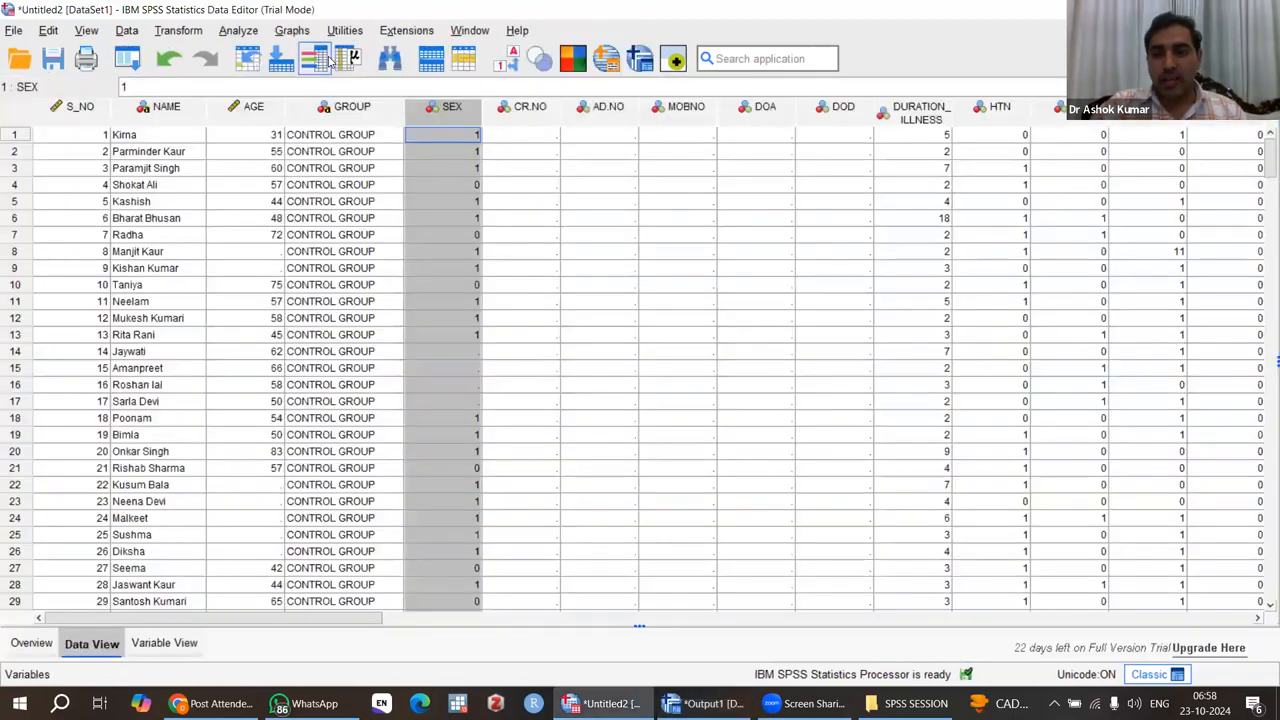
pyautogui.click(1008, 124)
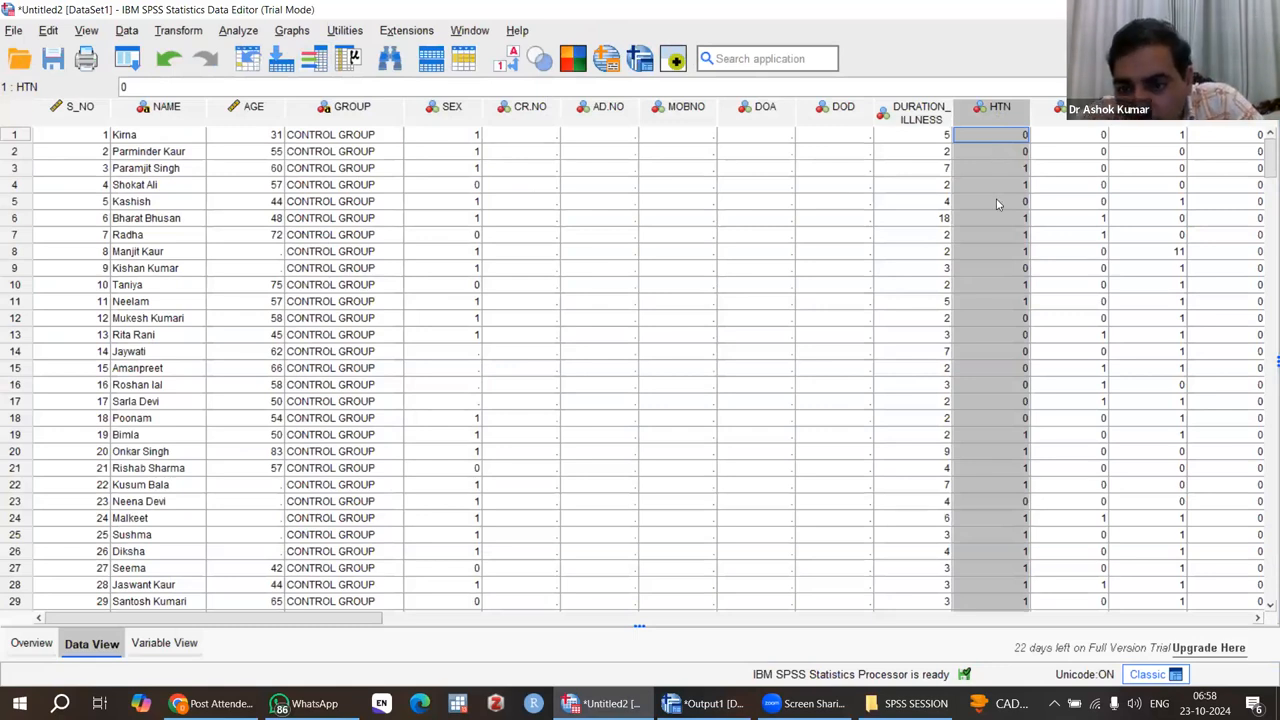
pyautogui.scroll(-17, 996, 204)
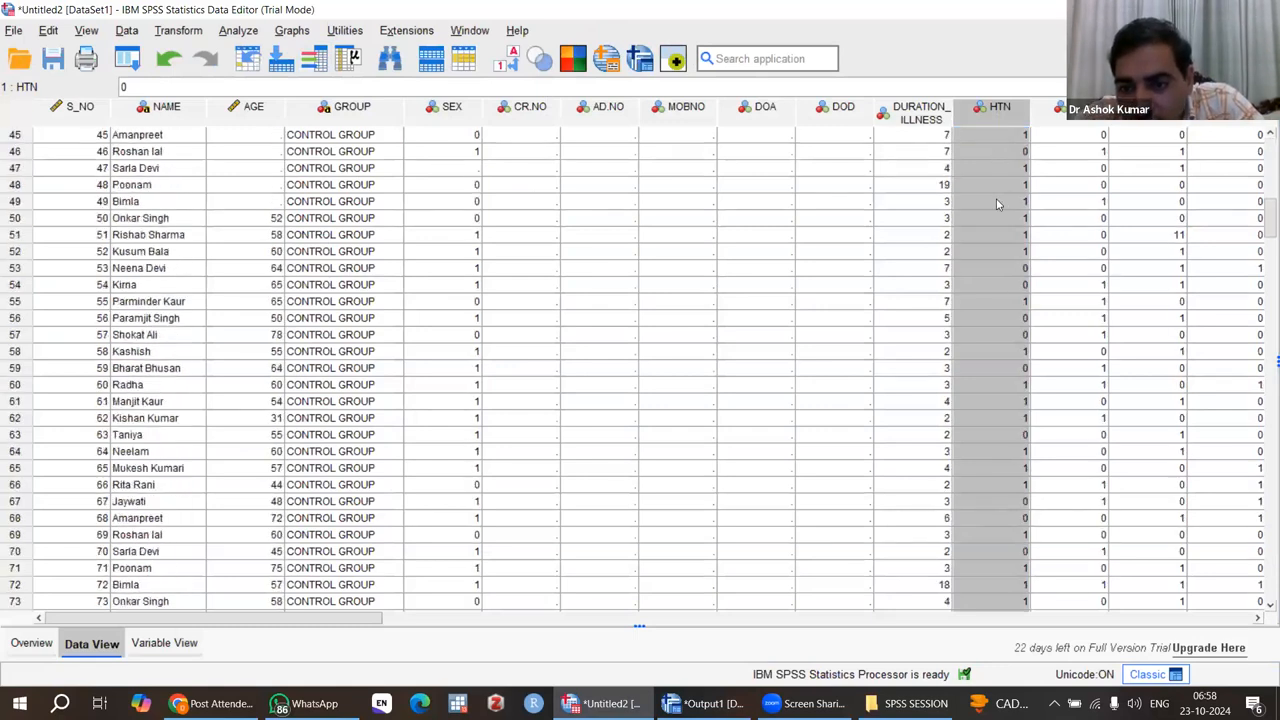
pyautogui.scroll(-5, 996, 204)
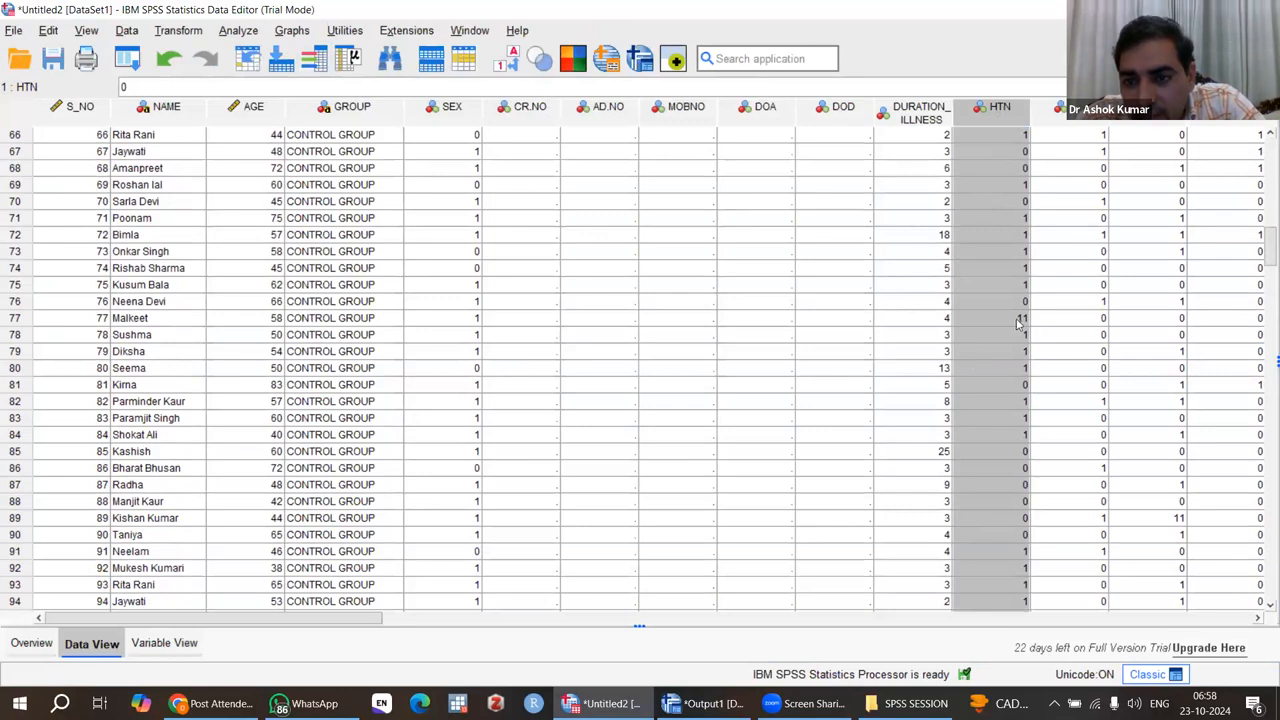
pyautogui.click(1015, 318)
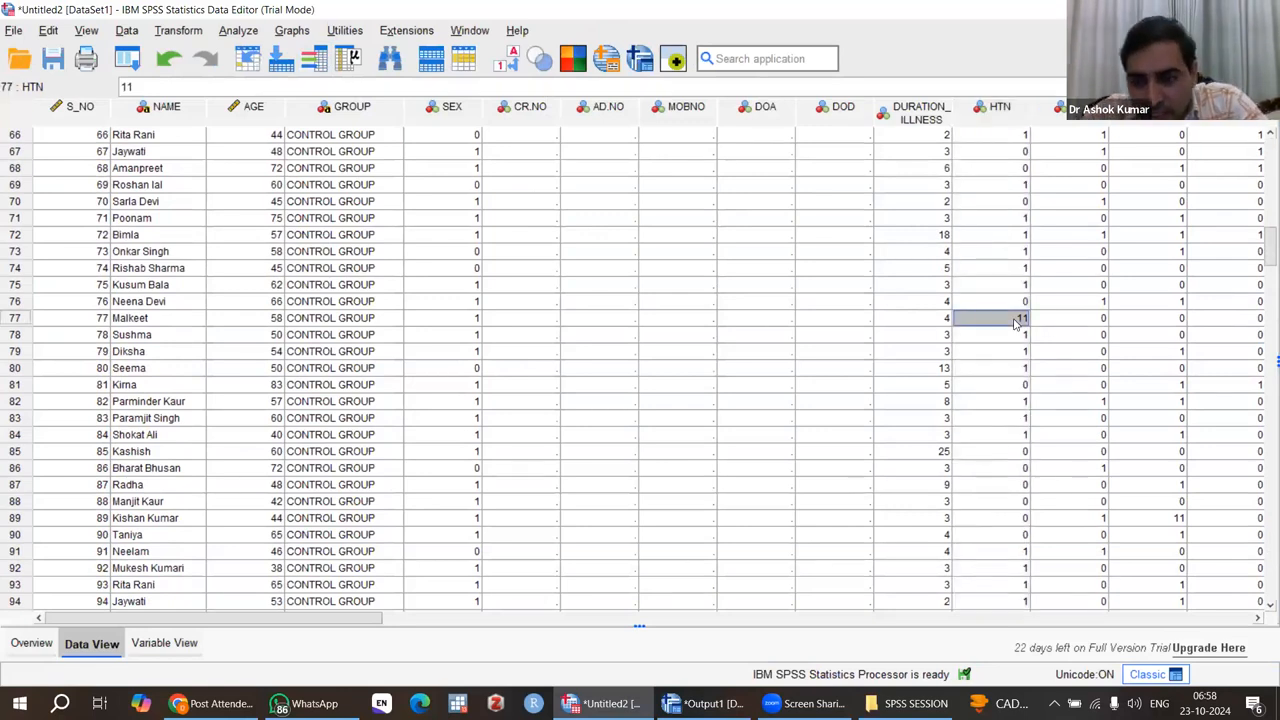
pyautogui.scroll(-9, 1015, 322)
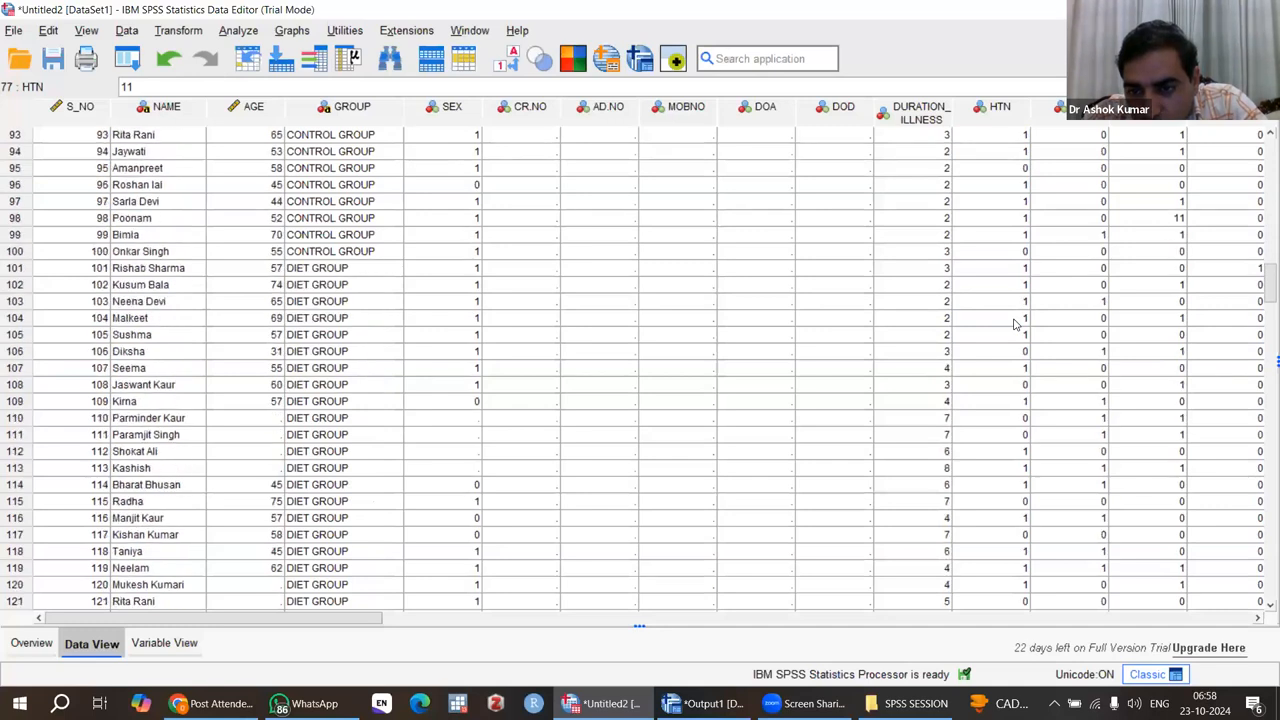
pyautogui.scroll(-20, 1015, 322)
pyautogui.scroll(-19, 1015, 322)
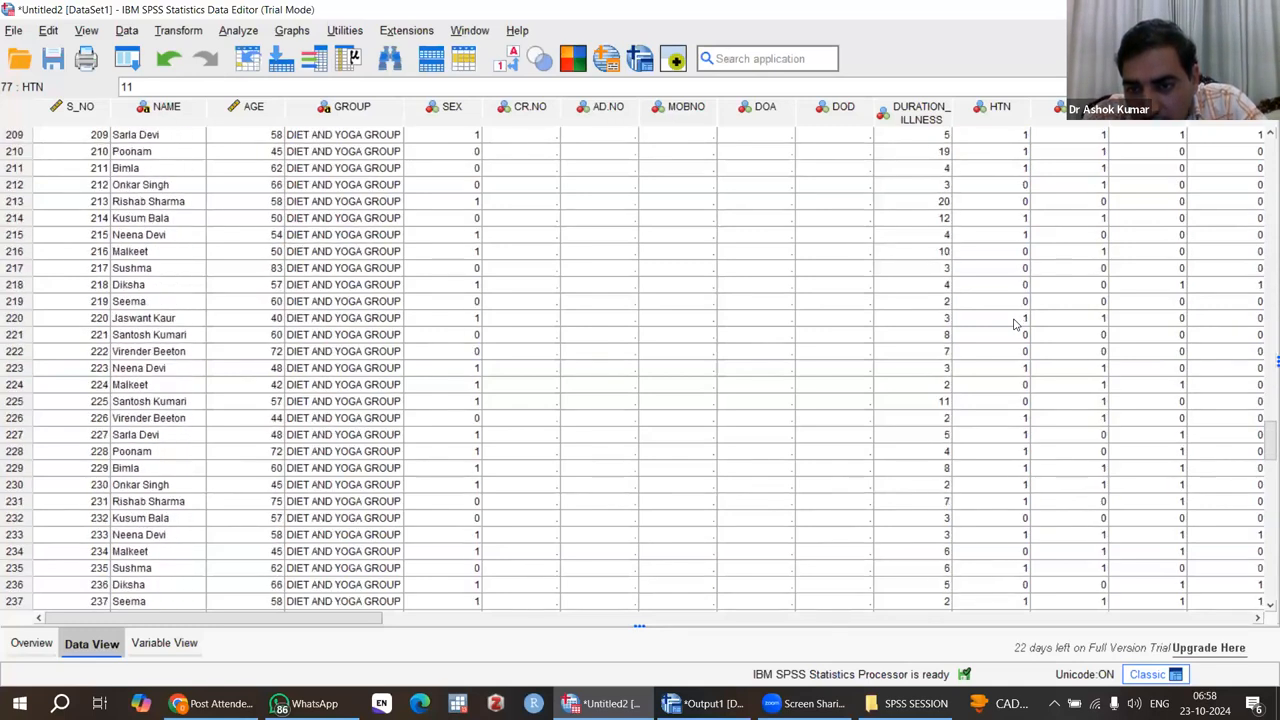
pyautogui.scroll(-20, 1015, 322)
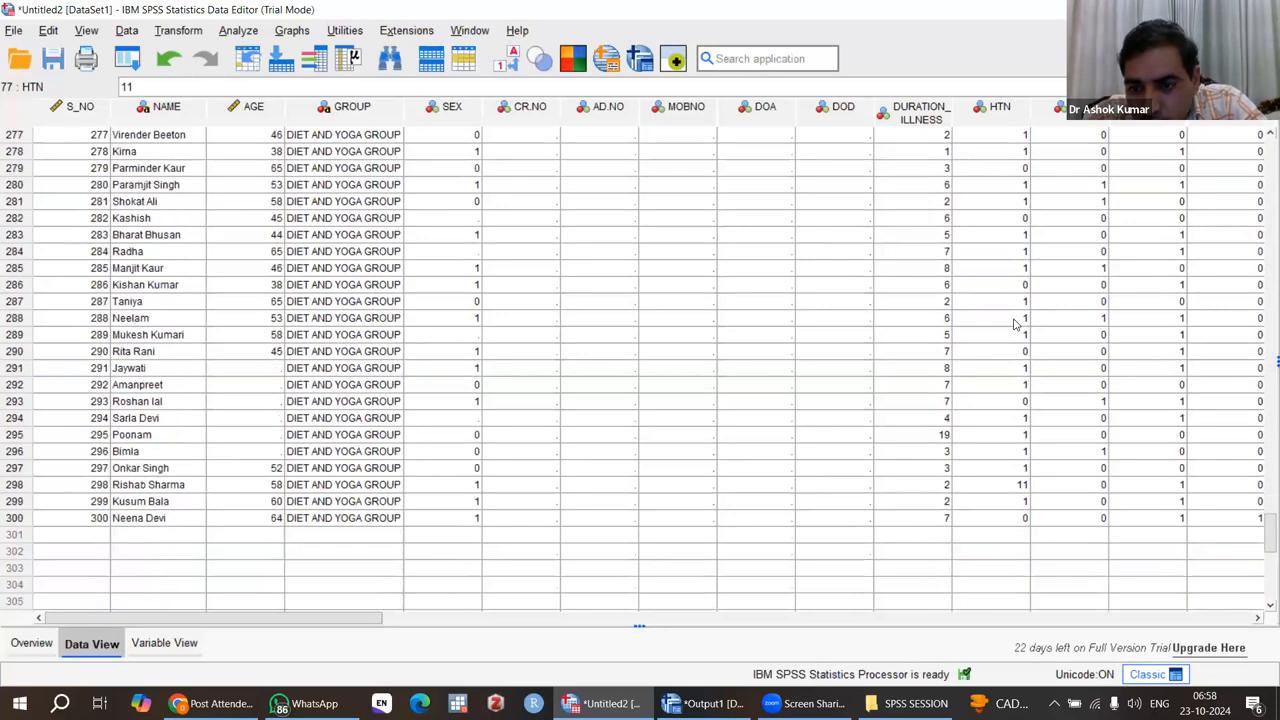
pyautogui.scroll(-6, 1015, 322)
pyautogui.scroll(20, 1015, 322)
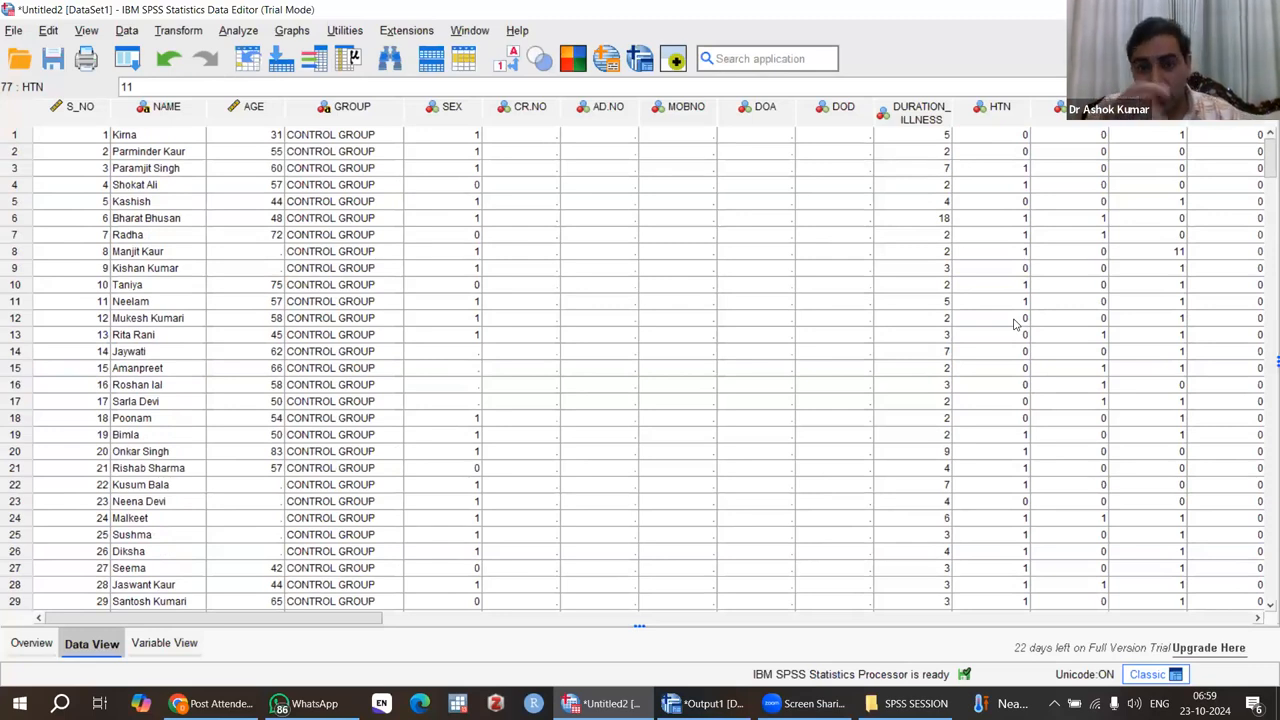
# Step: Sort the dataset by HTN in descending order
pyautogui.click(1000, 108)
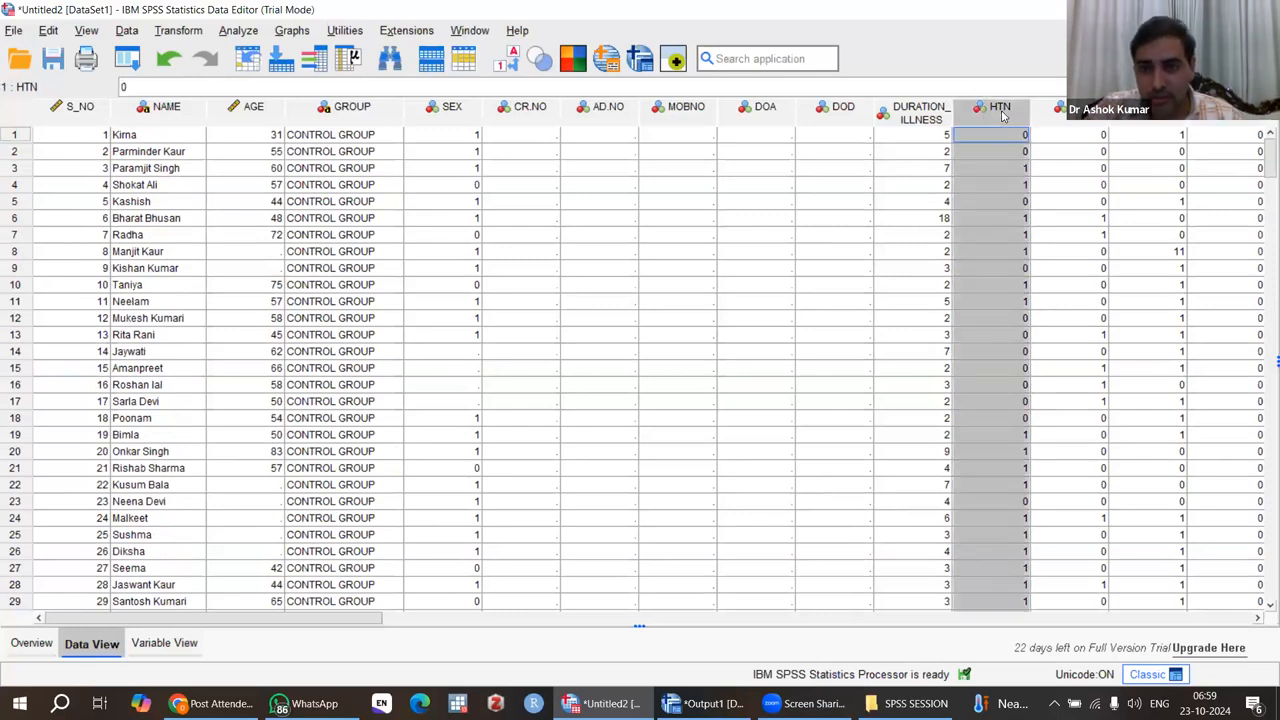
pyautogui.press('Down')
pyautogui.press('Down')
pyautogui.press('Down')
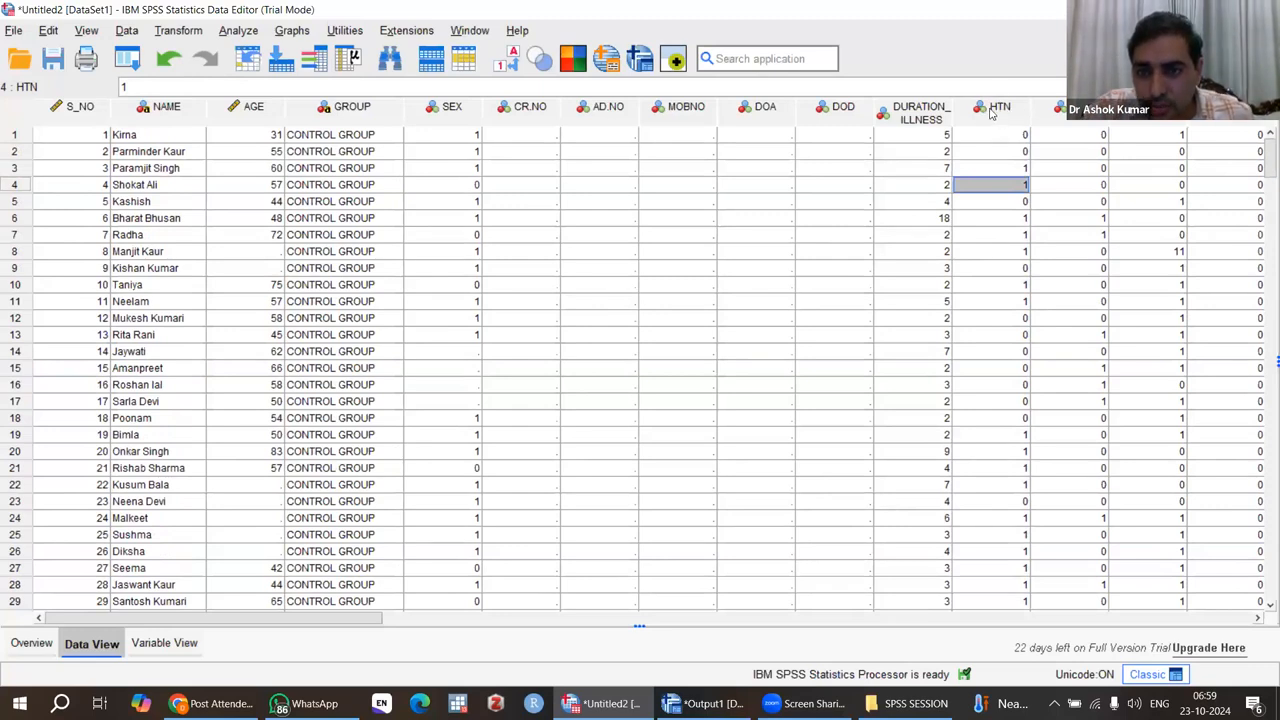
pyautogui.click(991, 114)
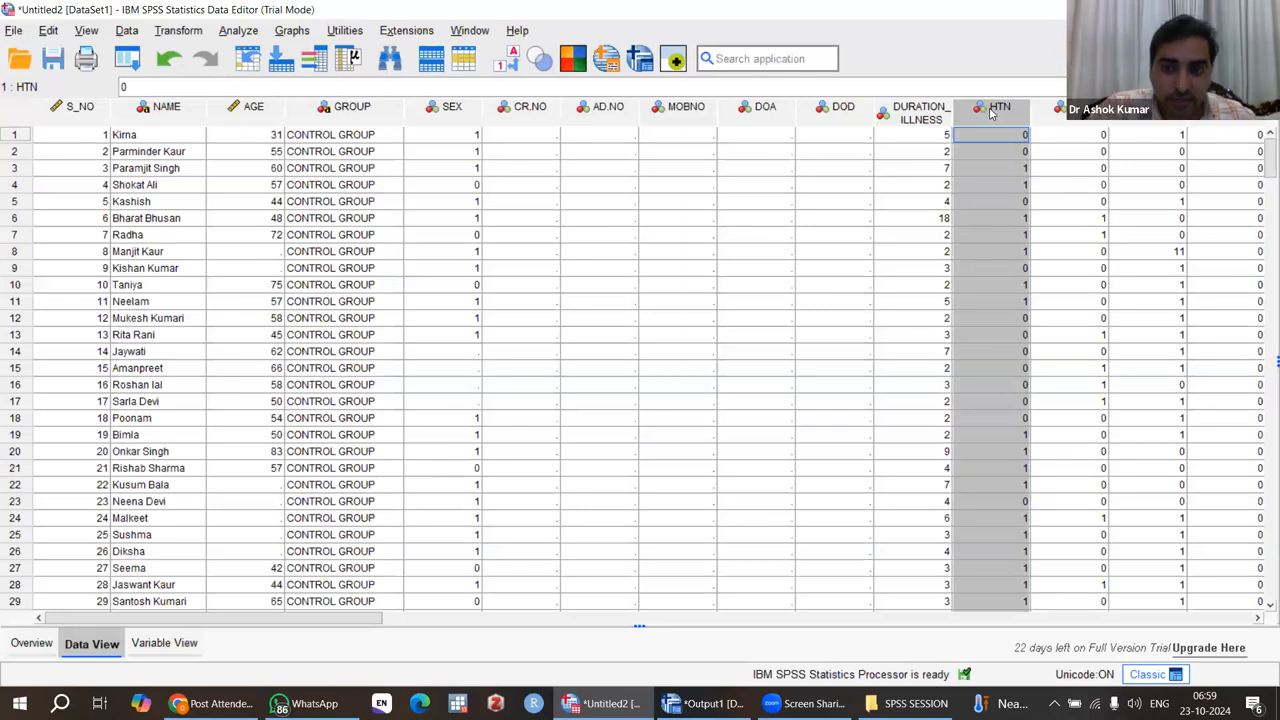
pyautogui.rightClick(991, 114)
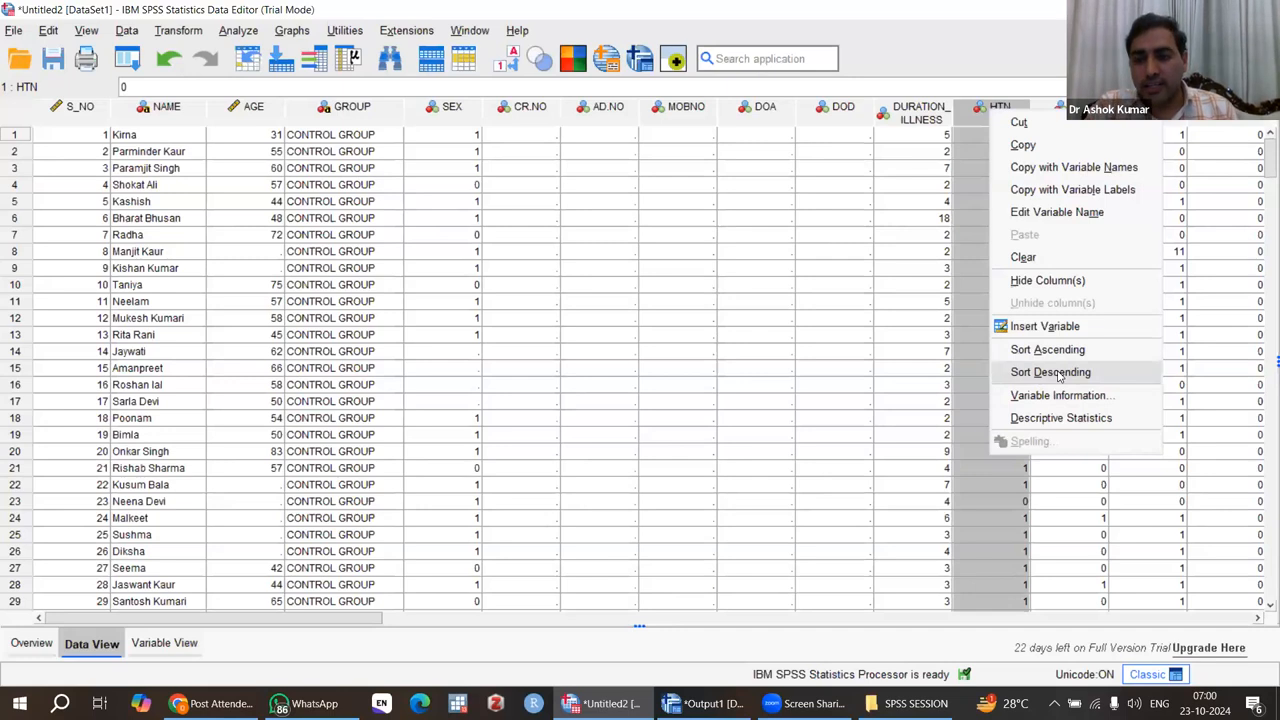
pyautogui.click(1059, 373)
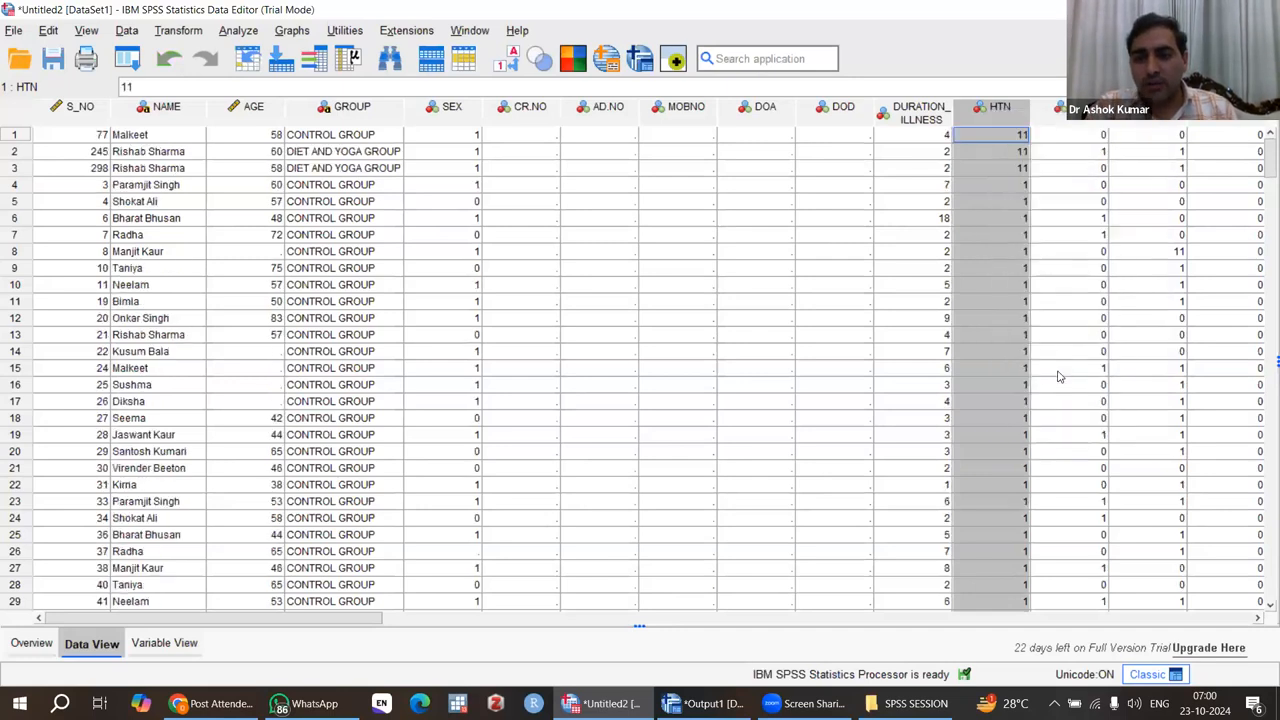
# Step: Replace the HTN value 11 with 1 in the first three cases
pyautogui.click(1018, 140)
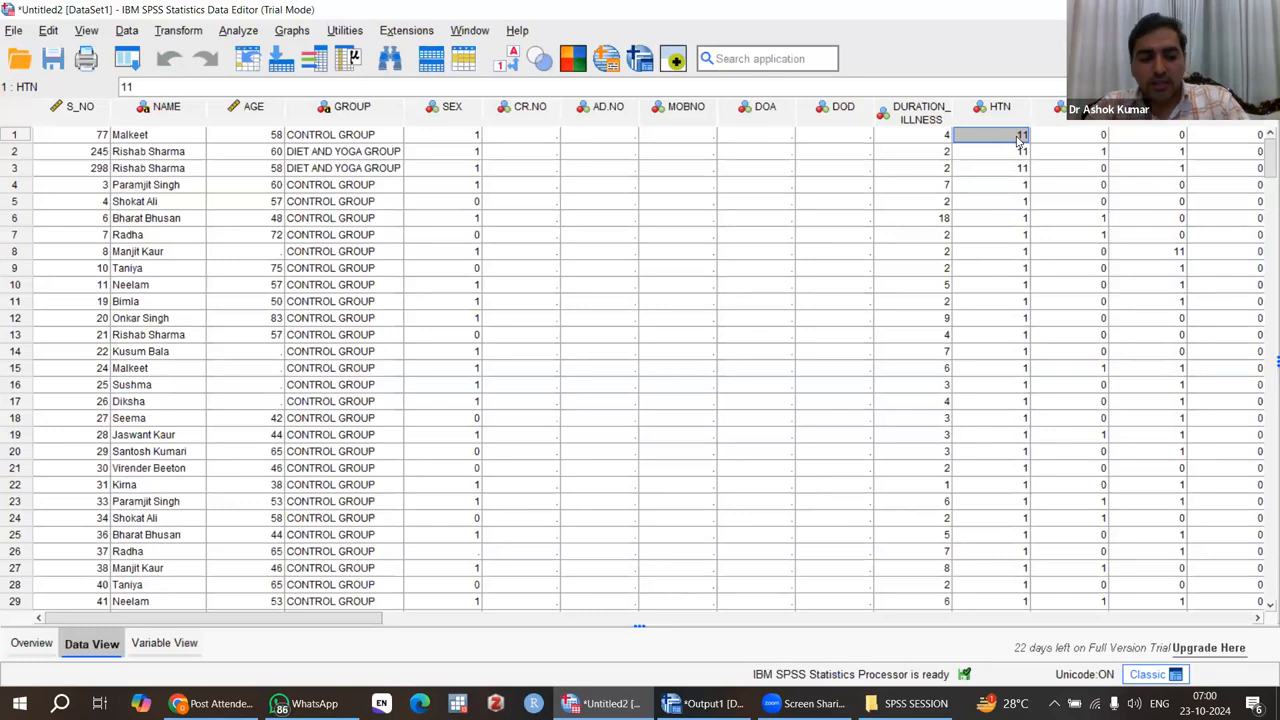
pyautogui.write('1')
pyautogui.press('Return')
pyautogui.write('1')
pyautogui.press('Return')
pyautogui.write('1')
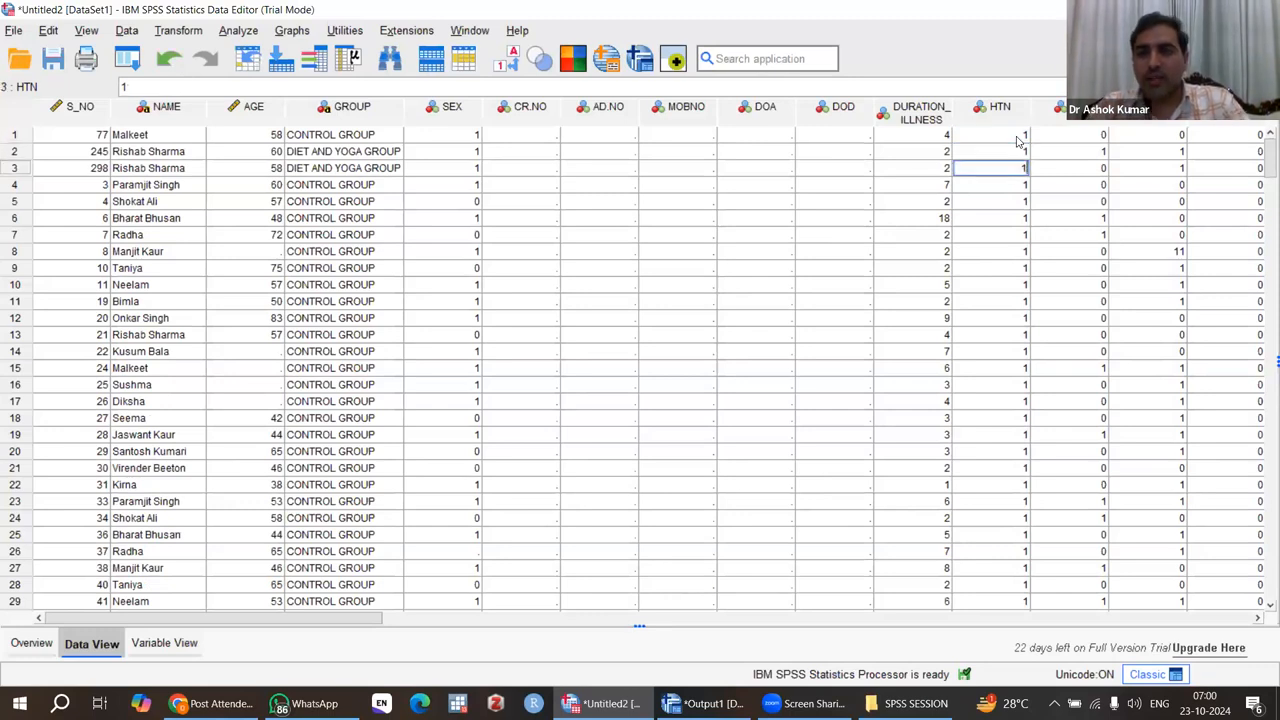
pyautogui.press('Return')
pyautogui.press('Return')
pyautogui.press('Return')
pyautogui.press('Return')
pyautogui.press('Return')
pyautogui.press('Return')
pyautogui.press('Return')
pyautogui.press('Return')
pyautogui.press('Return')
pyautogui.press('Return')
pyautogui.press('Return')
pyautogui.press('Return')
pyautogui.press('Return')
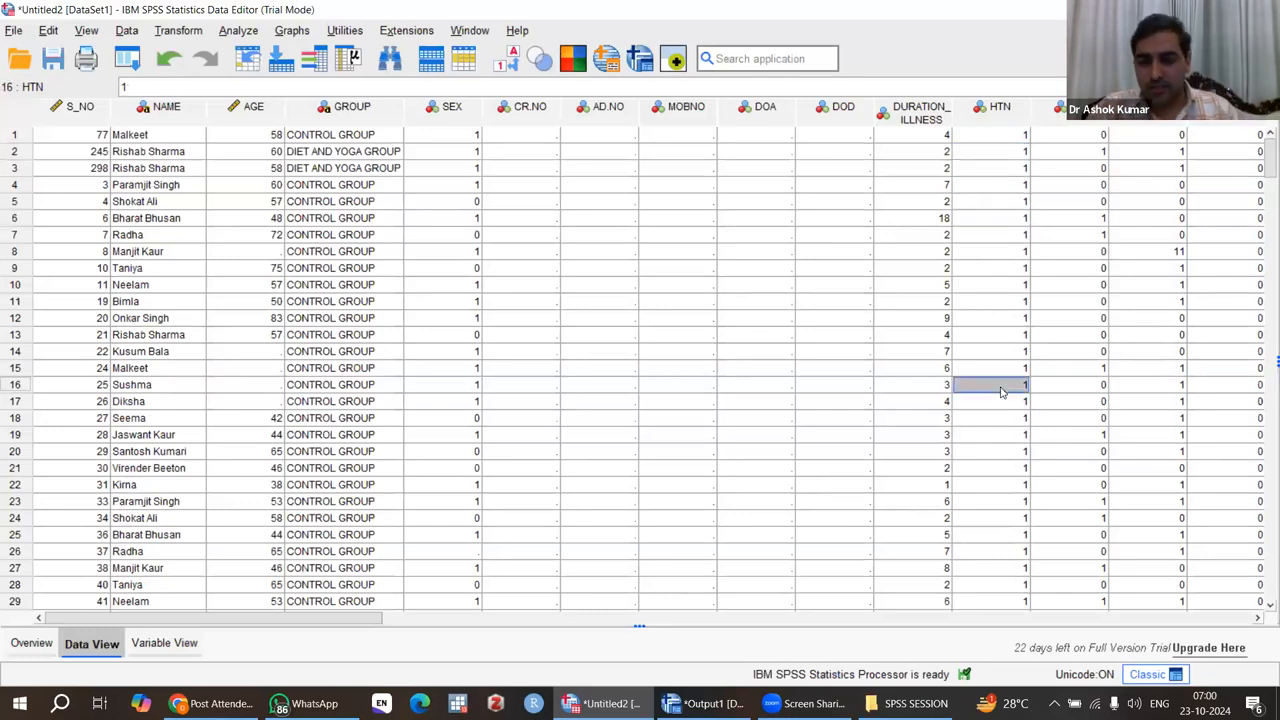
# Step: Sort the dataset by HTN in ascending order and check the column's values
pyautogui.click(989, 115)
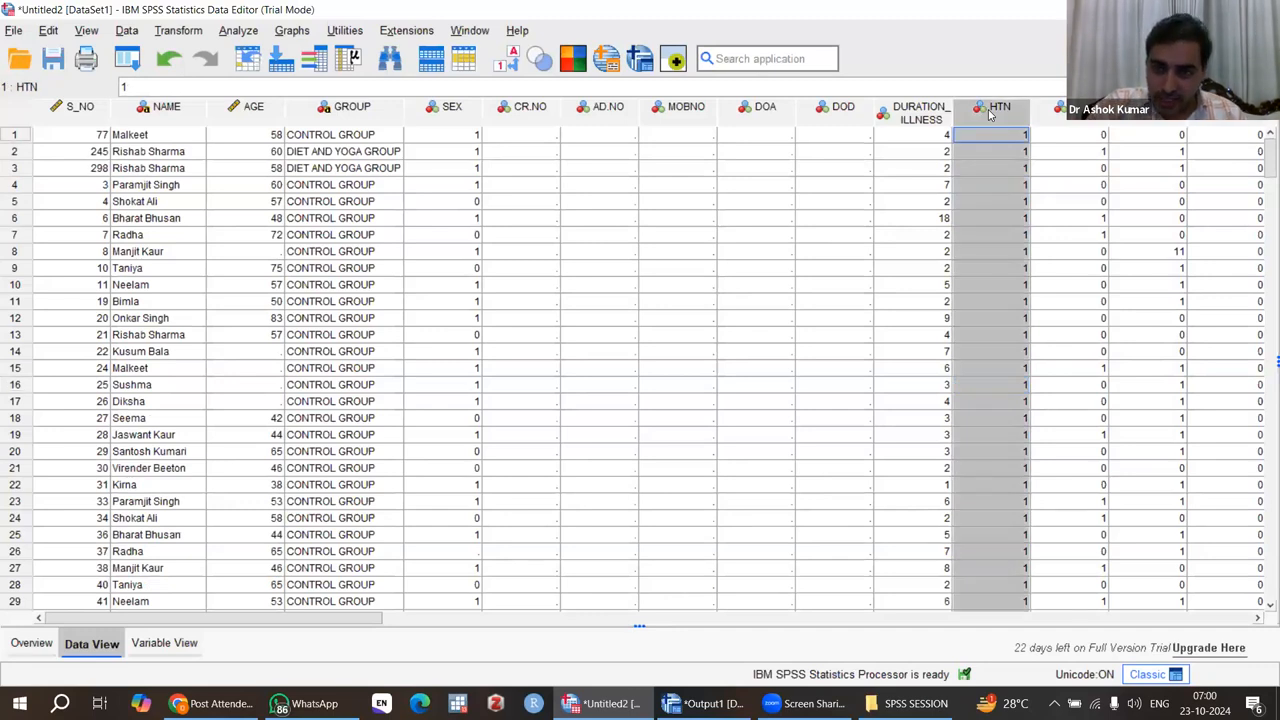
pyautogui.rightClick(989, 115)
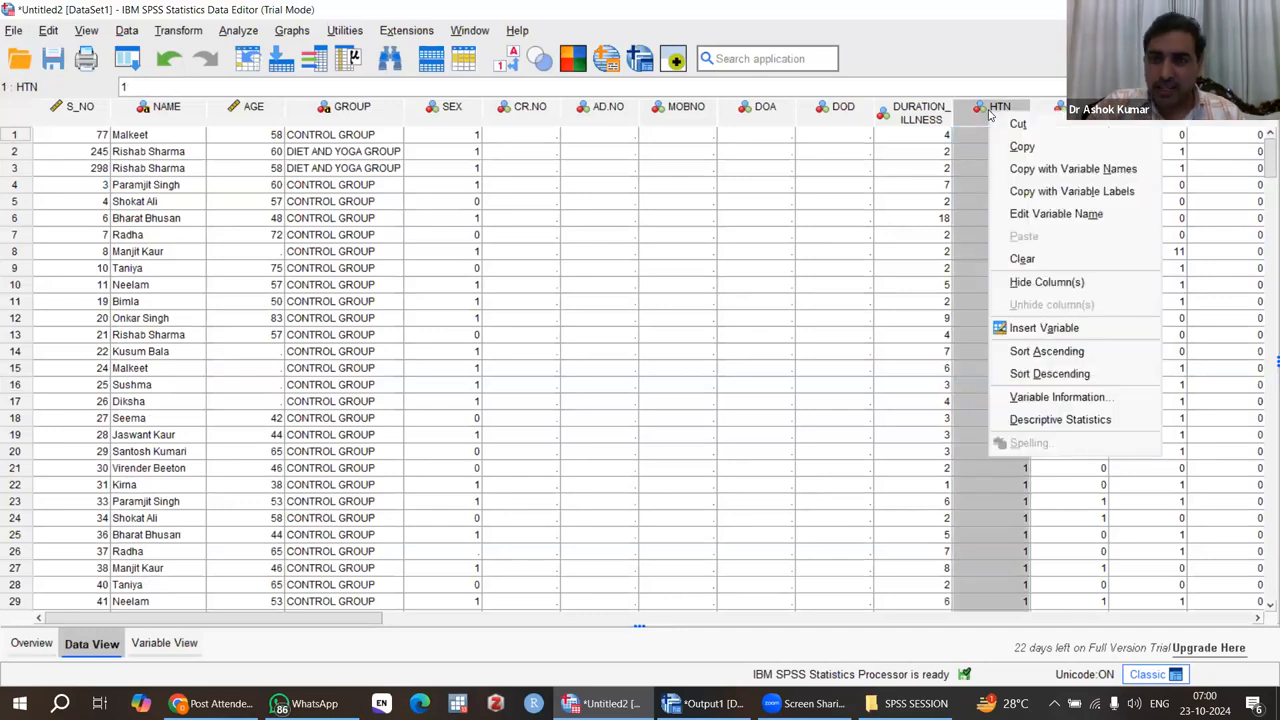
pyautogui.click(1045, 351)
pyautogui.scroll(-3, 1005, 386)
pyautogui.scroll(-20, 1005, 386)
pyautogui.scroll(20, 1005, 386)
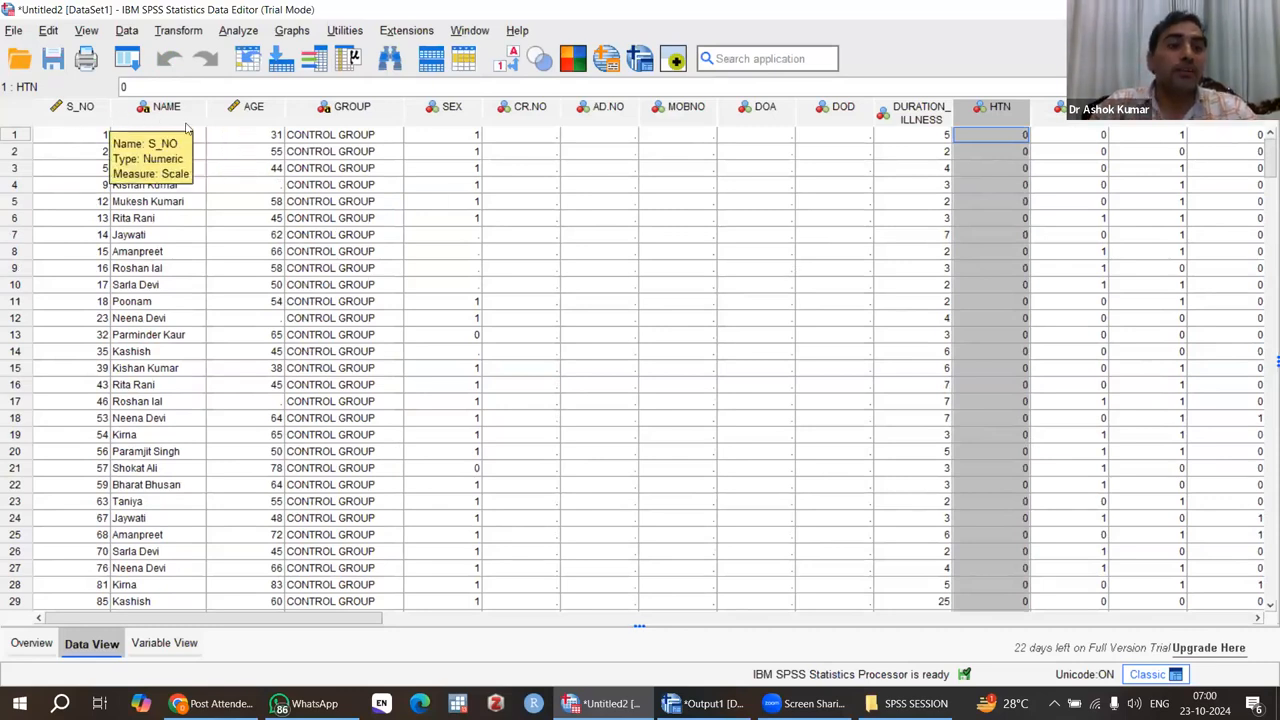
# Step: Sort the dataset by S_NO in ascending order
pyautogui.click(156, 110)
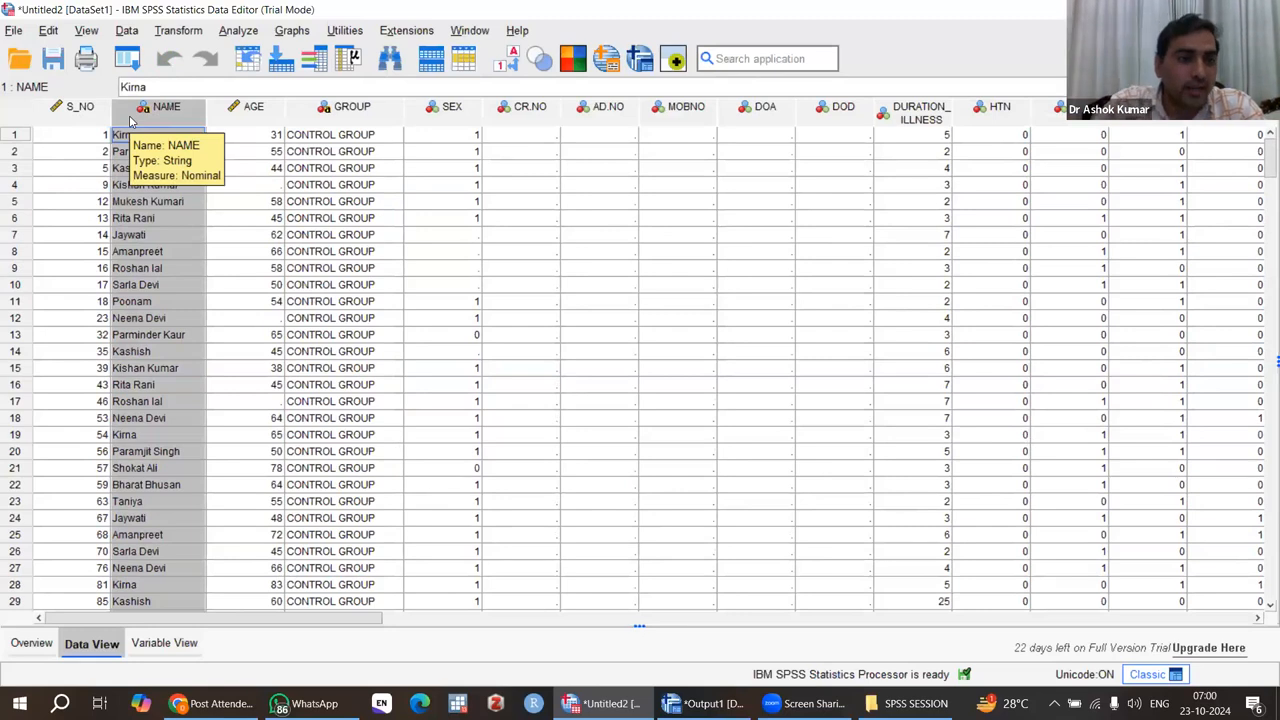
pyautogui.click(68, 118)
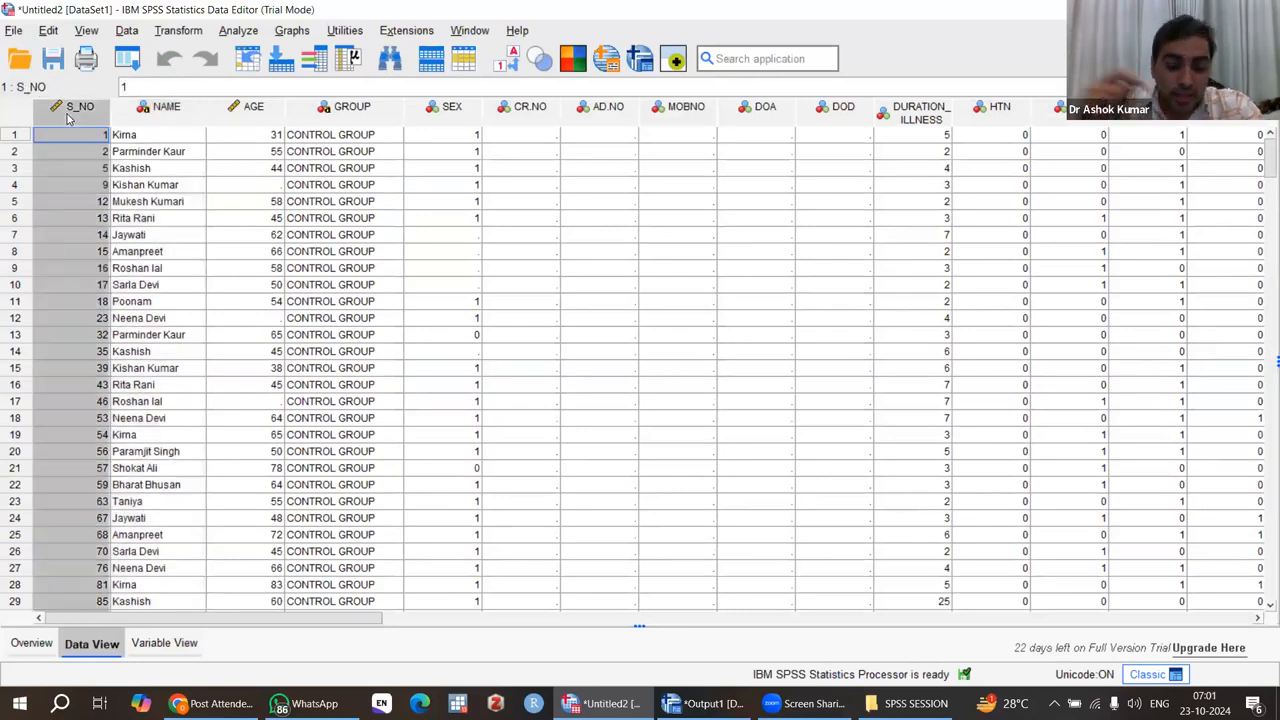
pyautogui.rightClick(68, 118)
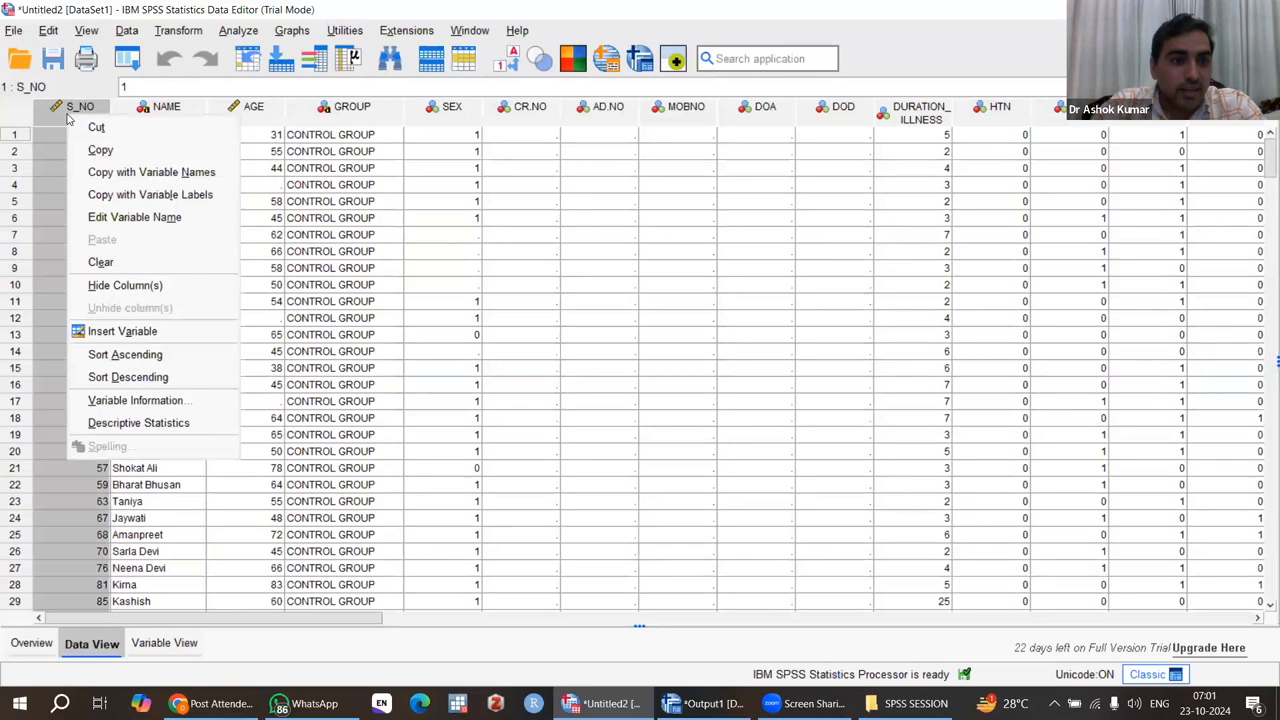
pyautogui.click(124, 354)
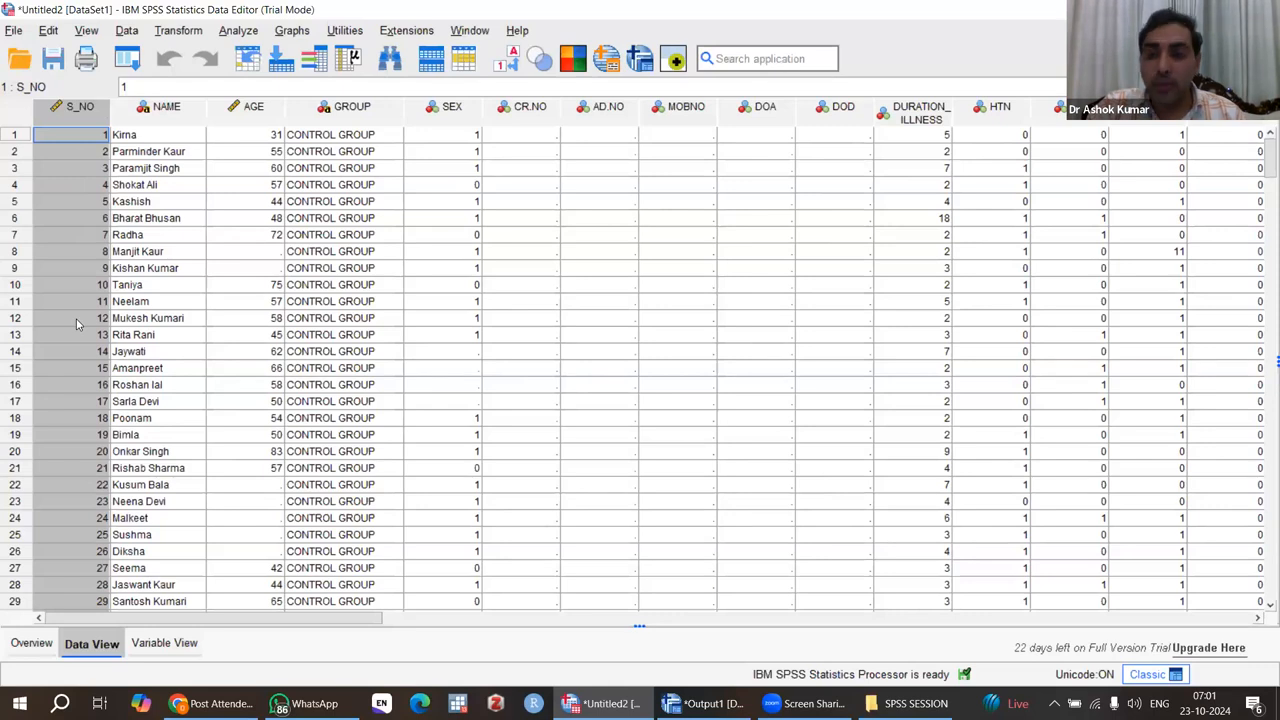
# Step: Sort the dataset by DM in descending order to check the column for invalid codes
pyautogui.click(1258, 620)
pyautogui.click(1258, 620)
pyautogui.click(1258, 620)
pyautogui.click(1258, 620)
pyautogui.click(1258, 620)
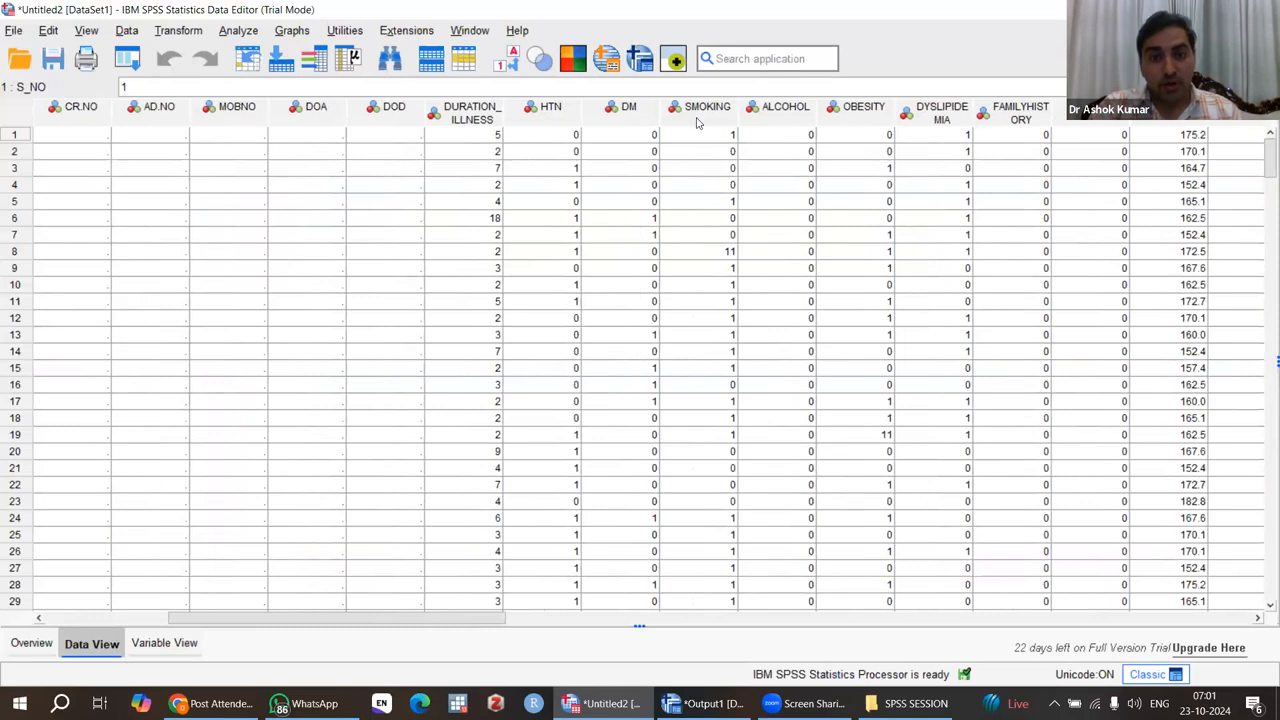
pyautogui.click(630, 113)
pyautogui.rightClick(630, 113)
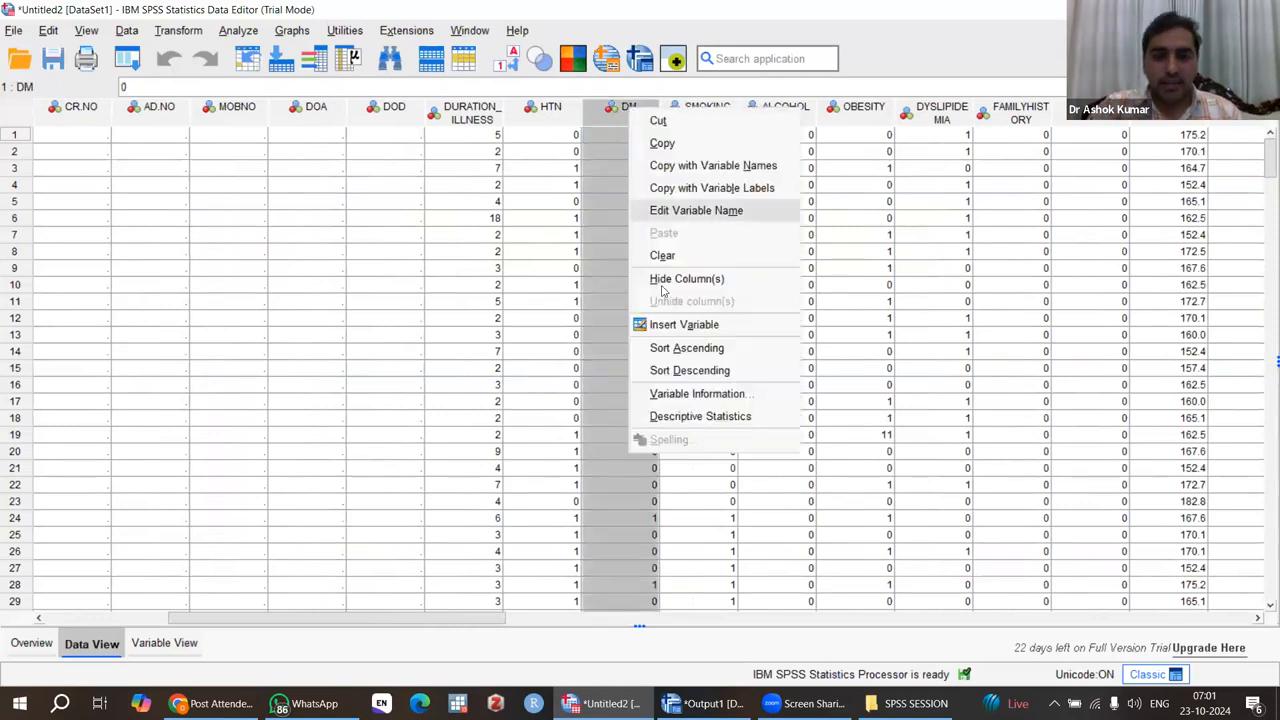
pyautogui.click(689, 370)
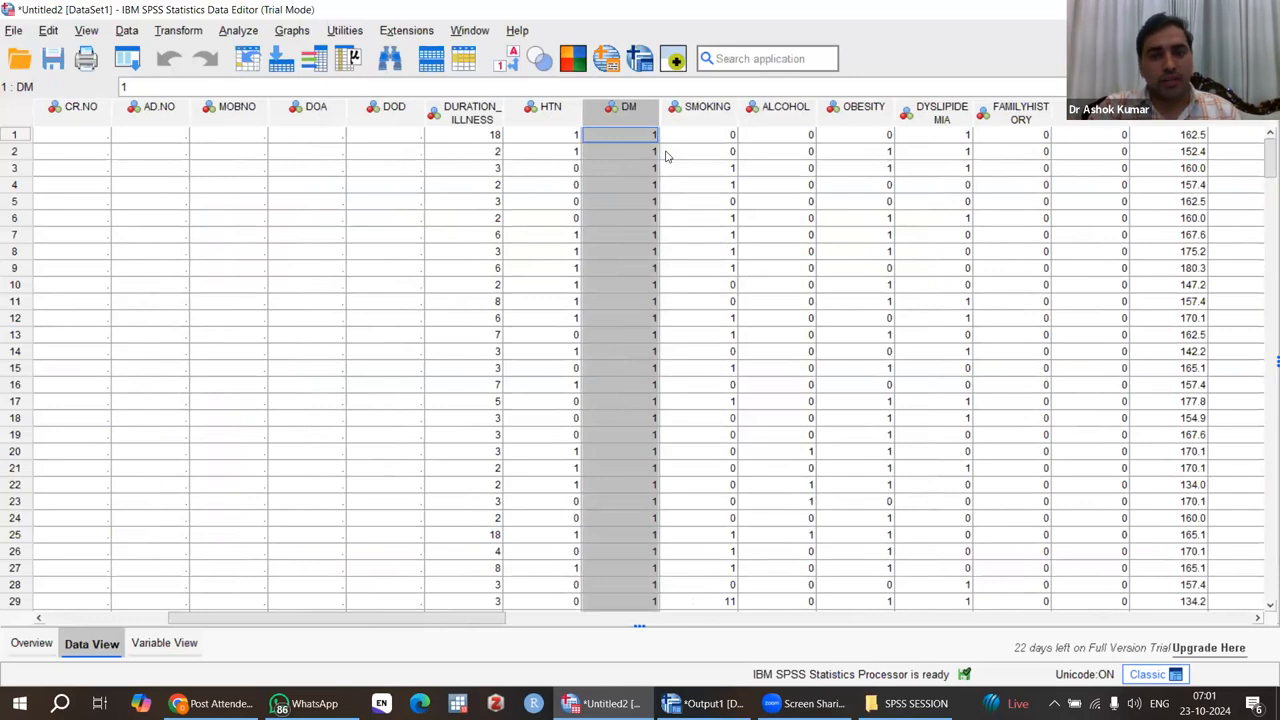
# Step: Sort the dataset by SMOKING in descending order
pyautogui.click(694, 116)
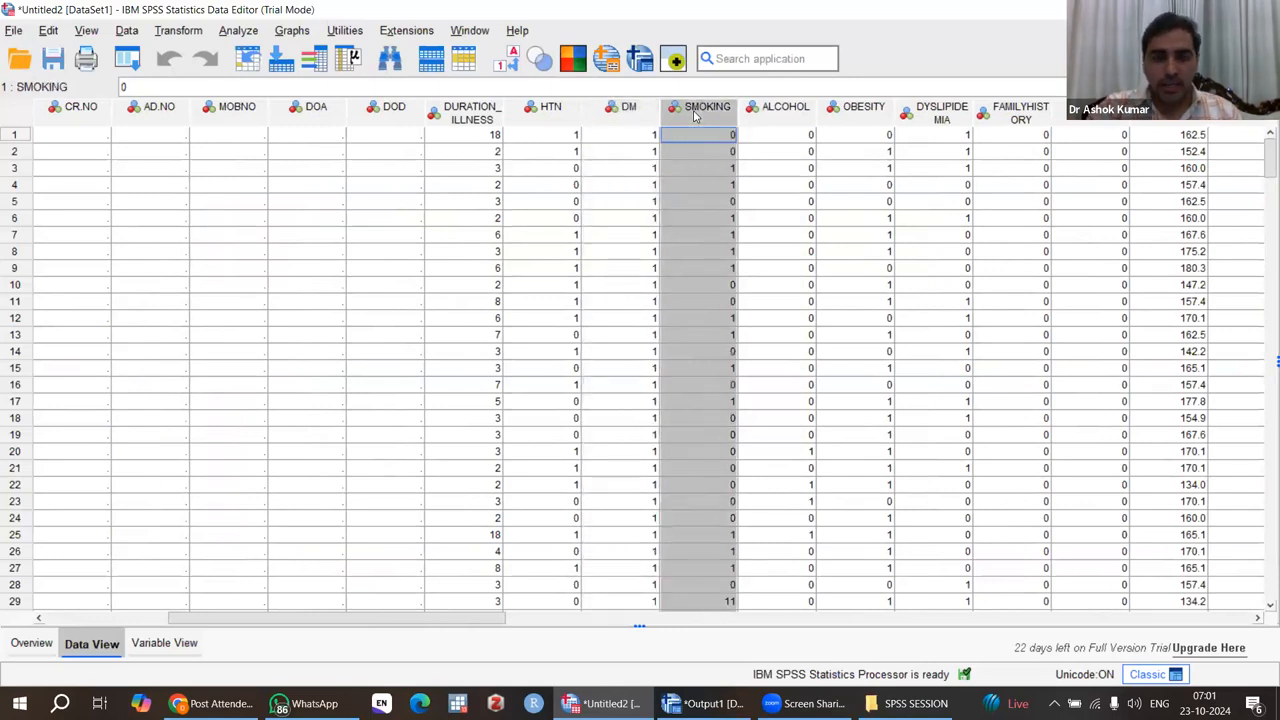
pyautogui.rightClick(694, 116)
pyautogui.click(755, 372)
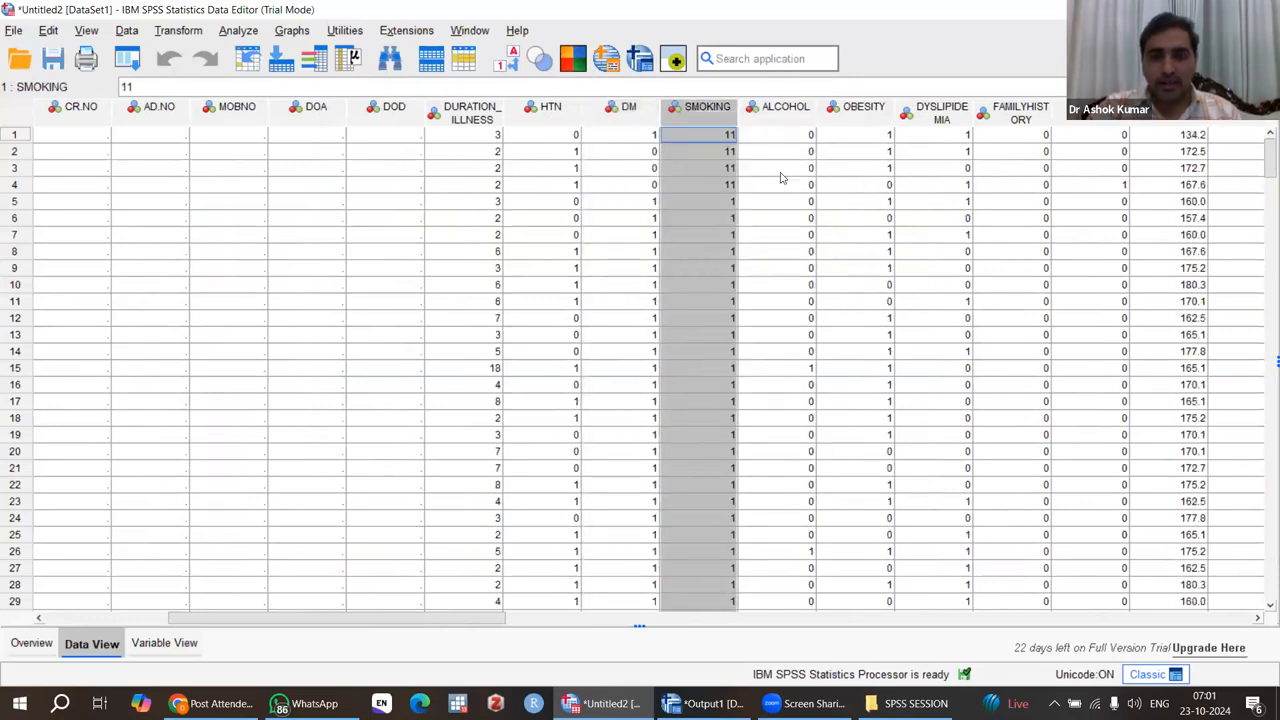
# Step: Replace the SMOKING value 11 with 1 in the first four cases
pyautogui.click(725, 141)
pyautogui.write('1')
pyautogui.press('Return')
pyautogui.write('1')
pyautogui.press('Return')
pyautogui.write('1')
pyautogui.press('Return')
pyautogui.write('1')
pyautogui.press('Return')
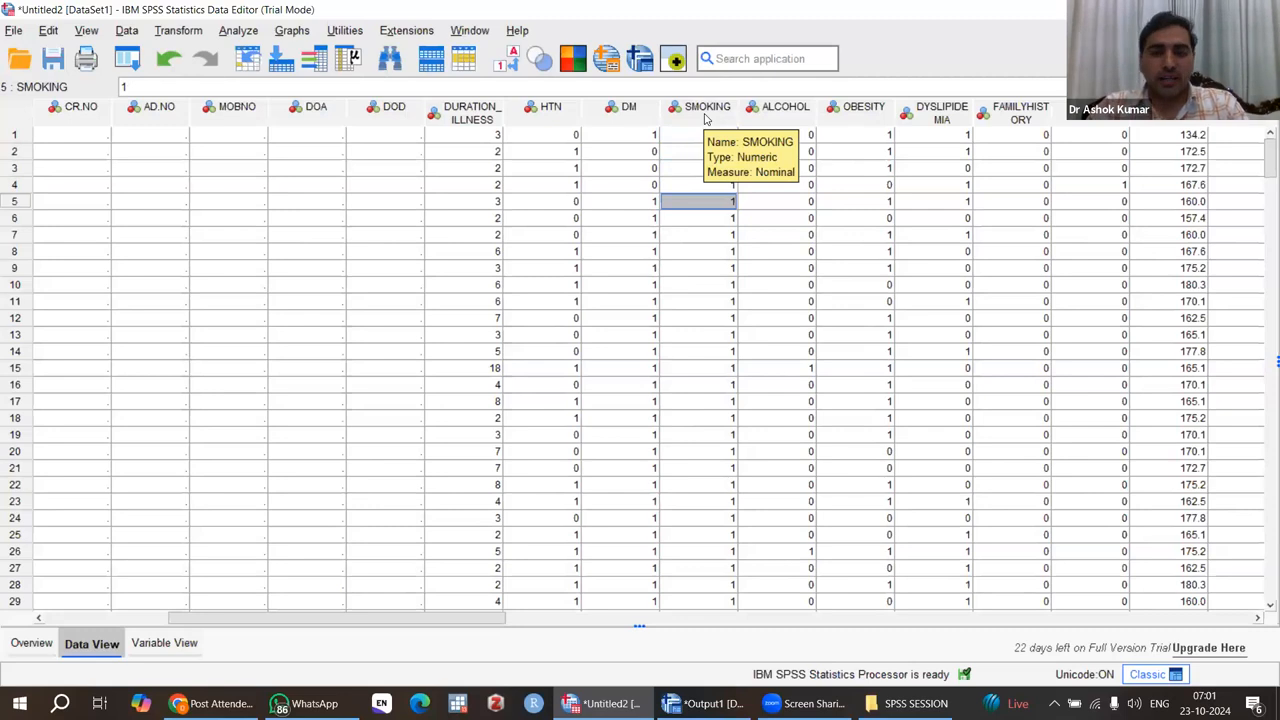
pyautogui.click(705, 139)
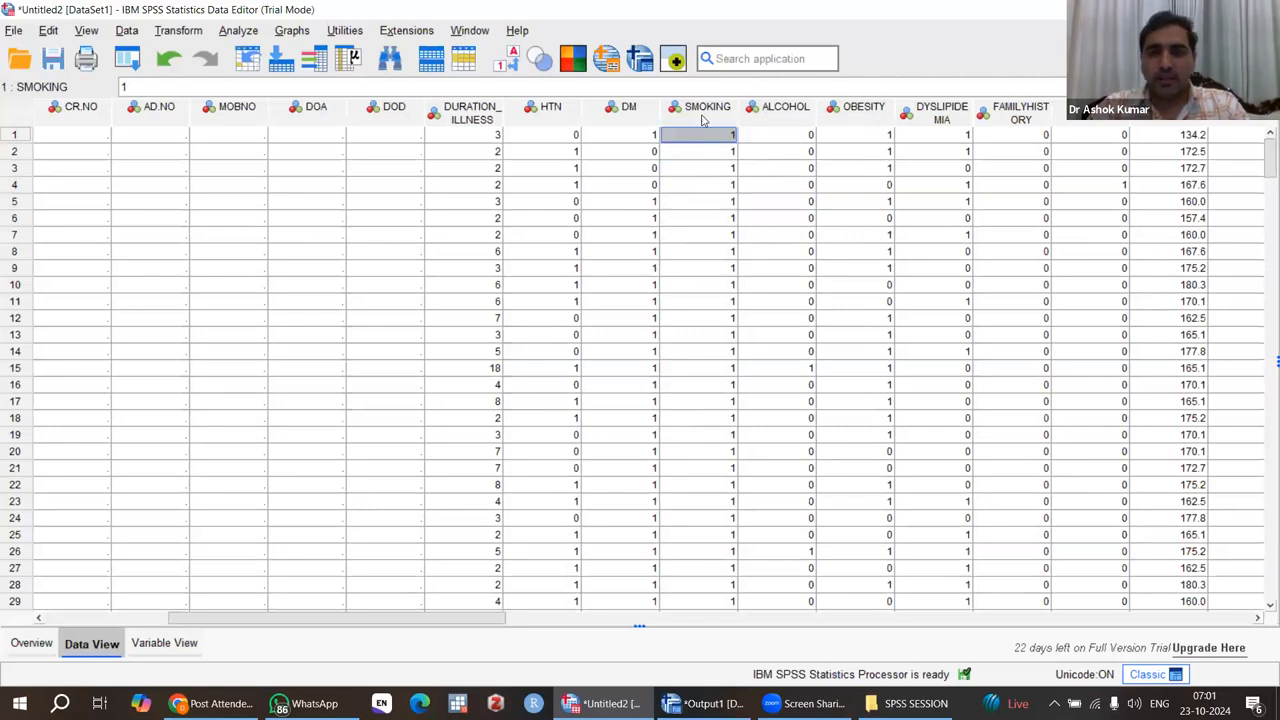
pyautogui.click(704, 110)
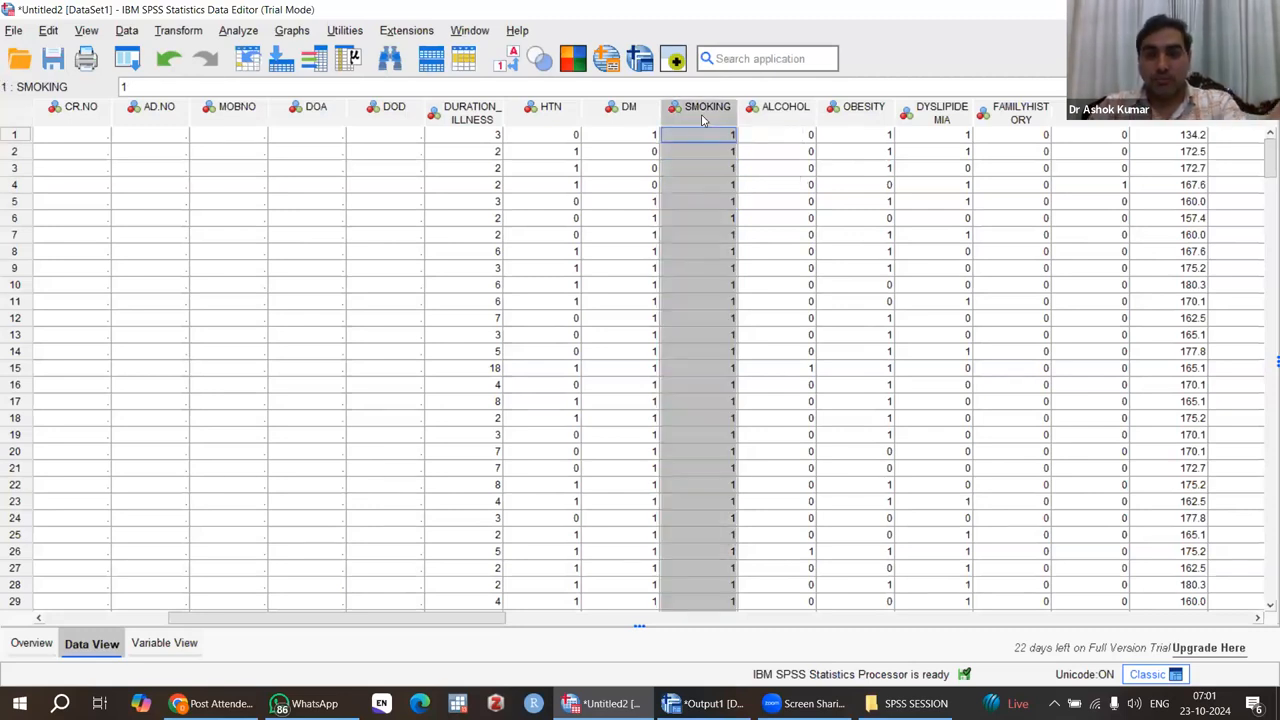
# Step: Sort the dataset by ALCOHOL in descending order to check the column for invalid codes
pyautogui.click(778, 110)
pyautogui.rightClick(777, 115)
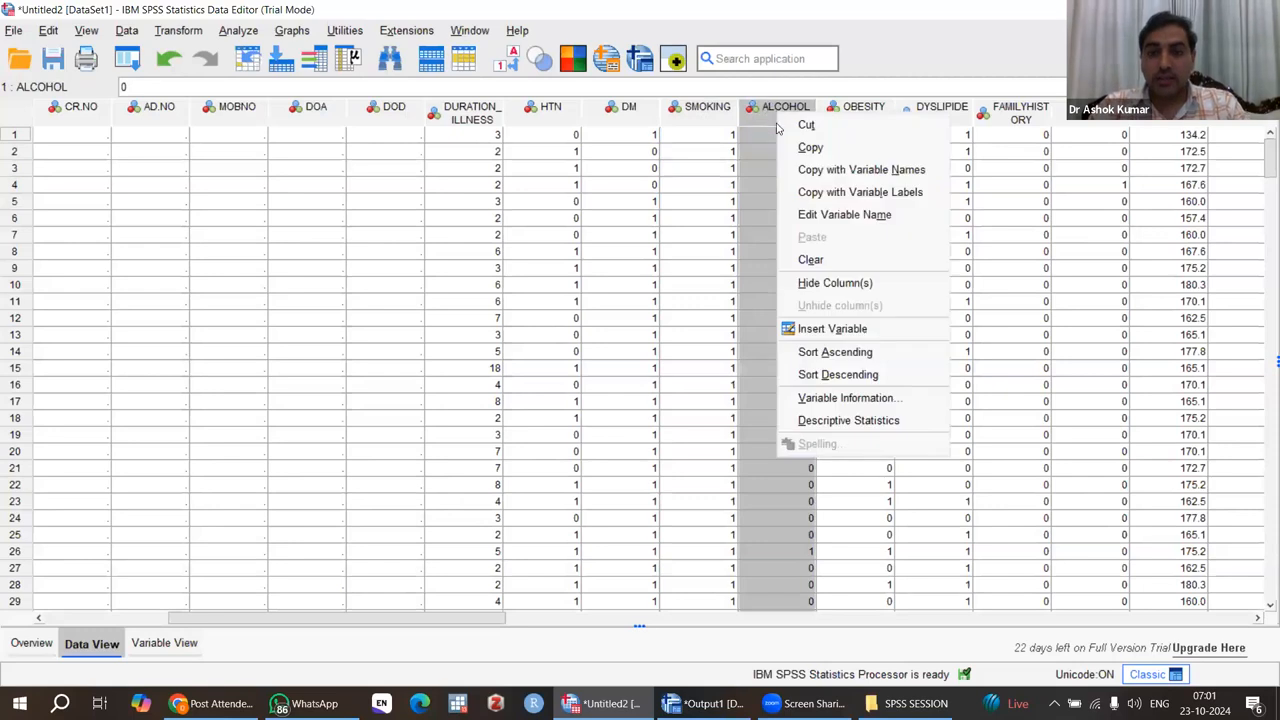
pyautogui.click(830, 374)
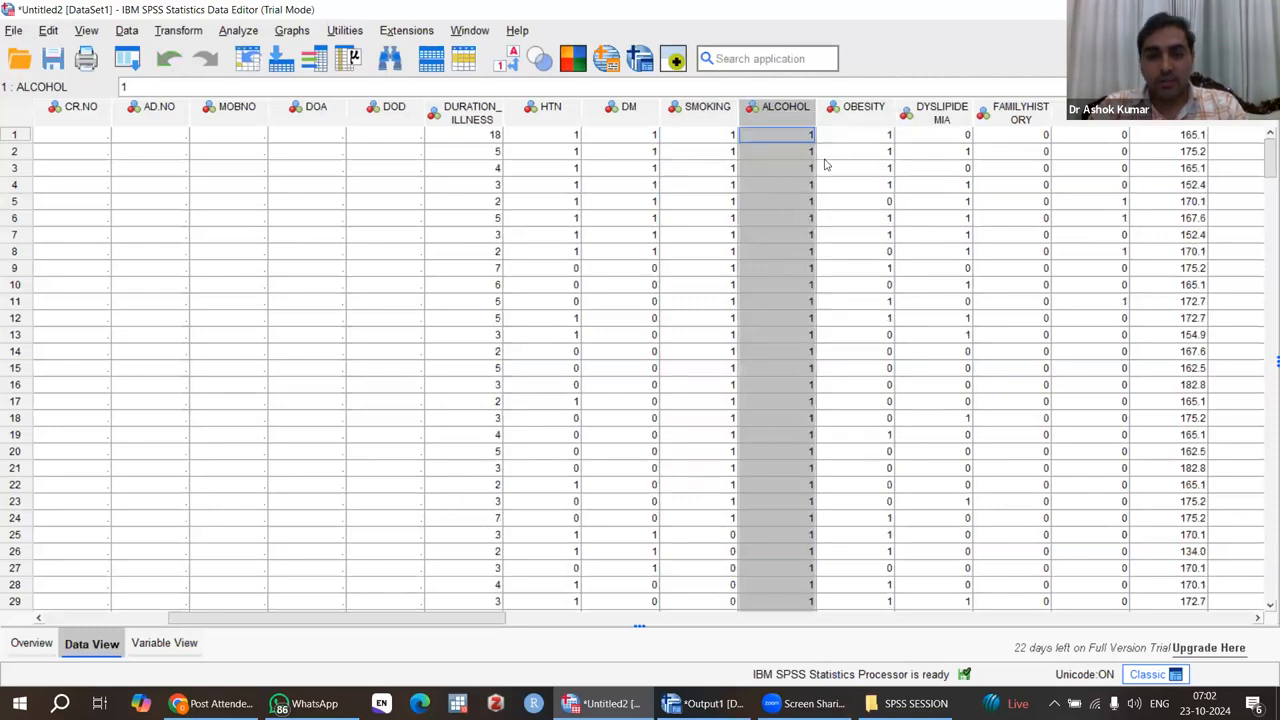
# Step: Sort the dataset by OBESITY in descending order
pyautogui.click(850, 113)
pyautogui.rightClick(849, 116)
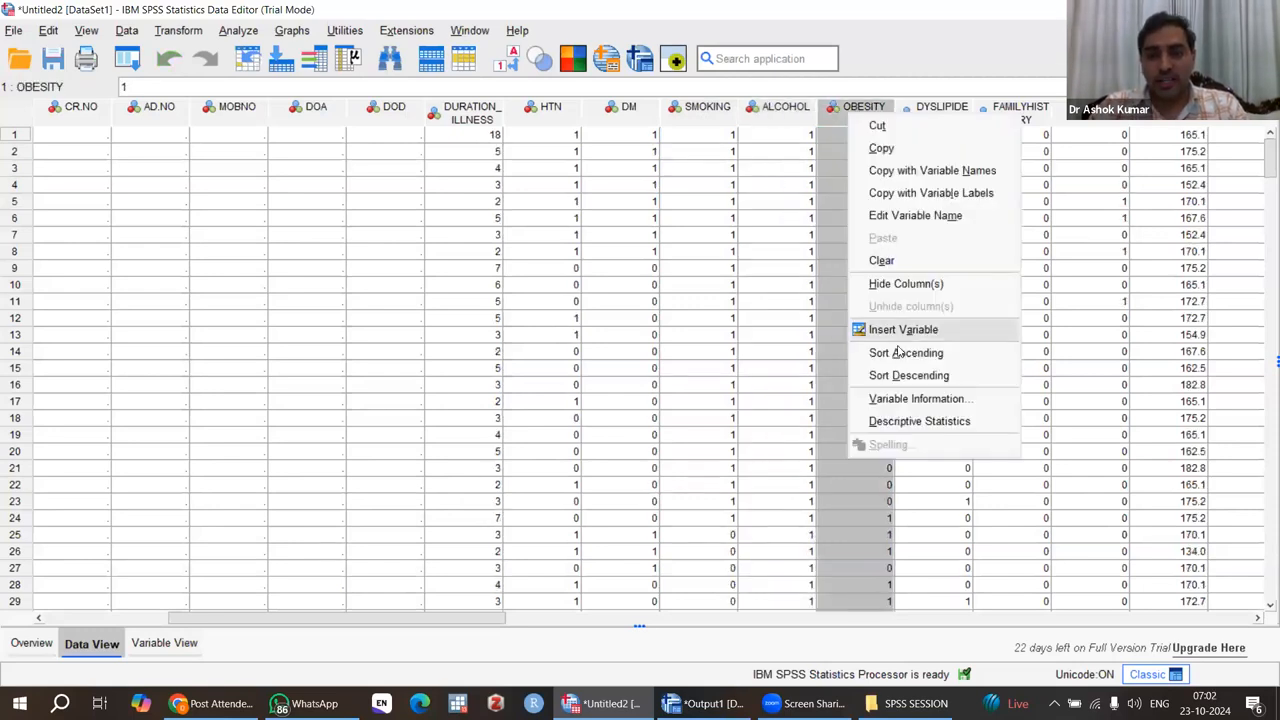
pyautogui.click(909, 375)
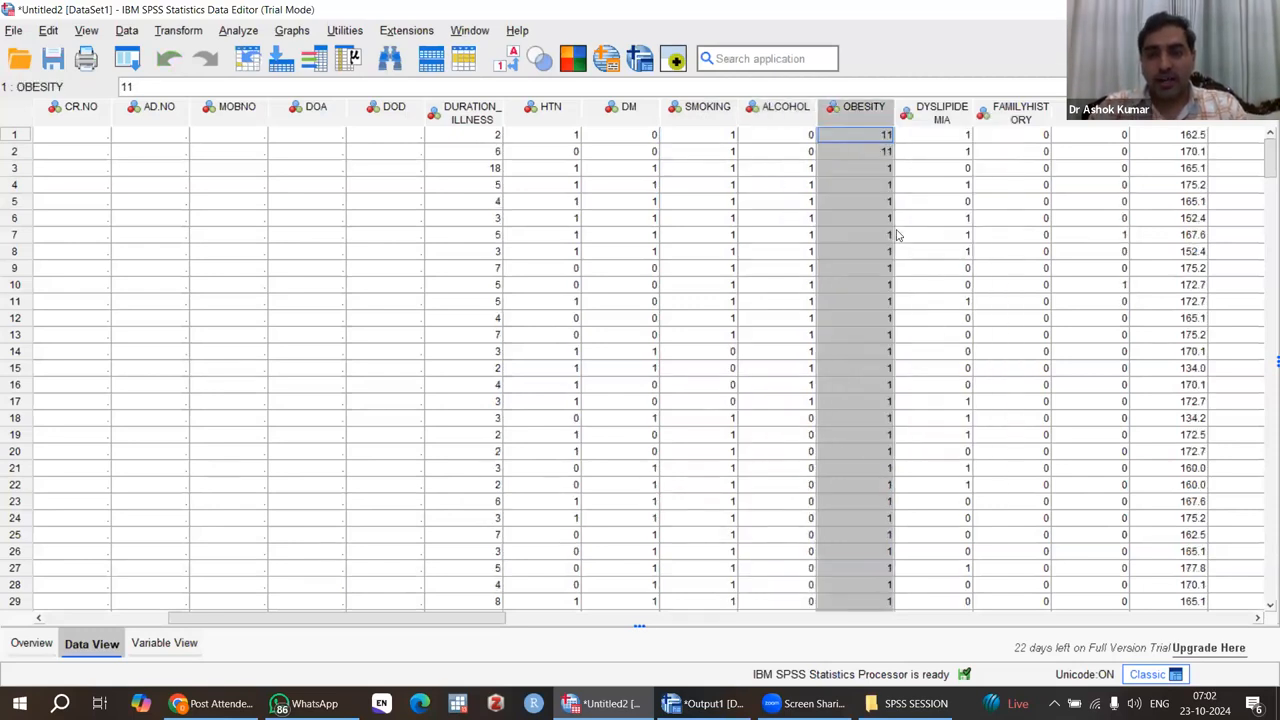
# Step: Replace the OBESITY value 11 with 1 in the first two cases
pyautogui.click(865, 134)
pyautogui.write('1')
pyautogui.press('Return')
pyautogui.write('1')
pyautogui.press('Return')
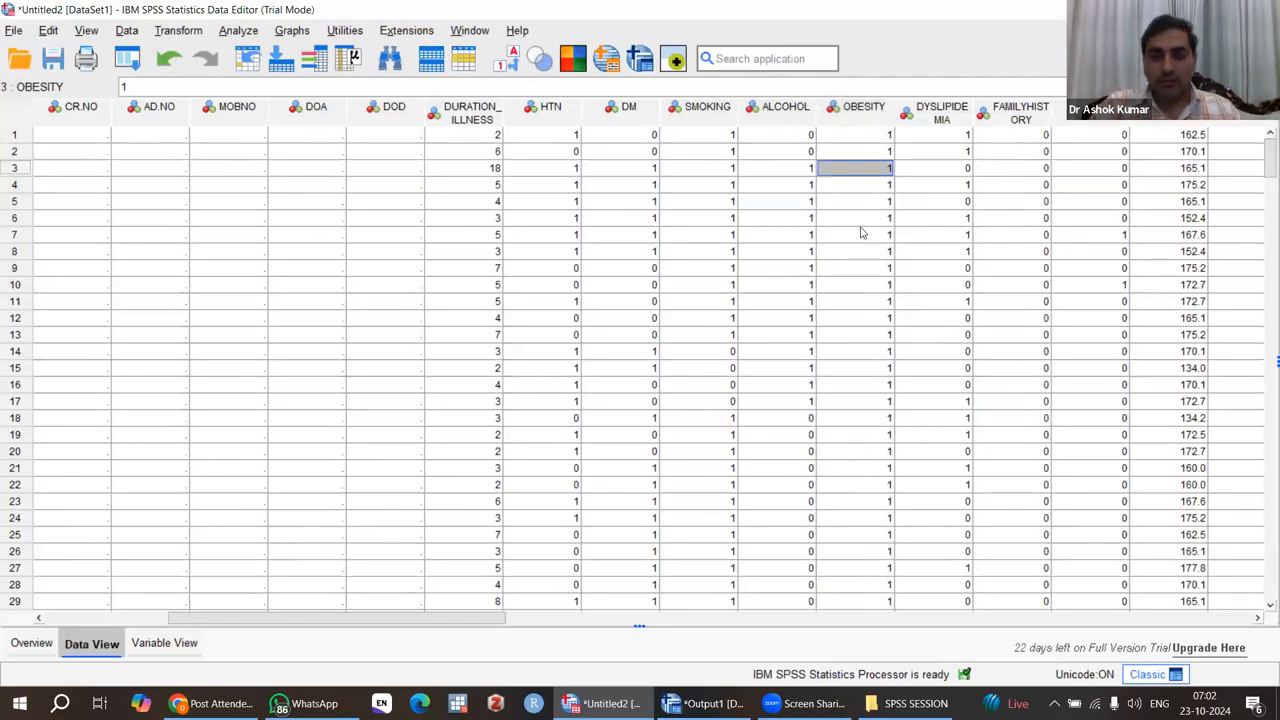
# Step: Restore the original case order by sorting the dataset by S_NO in ascending order
pyautogui.click(862, 233)
pyautogui.press('Home')
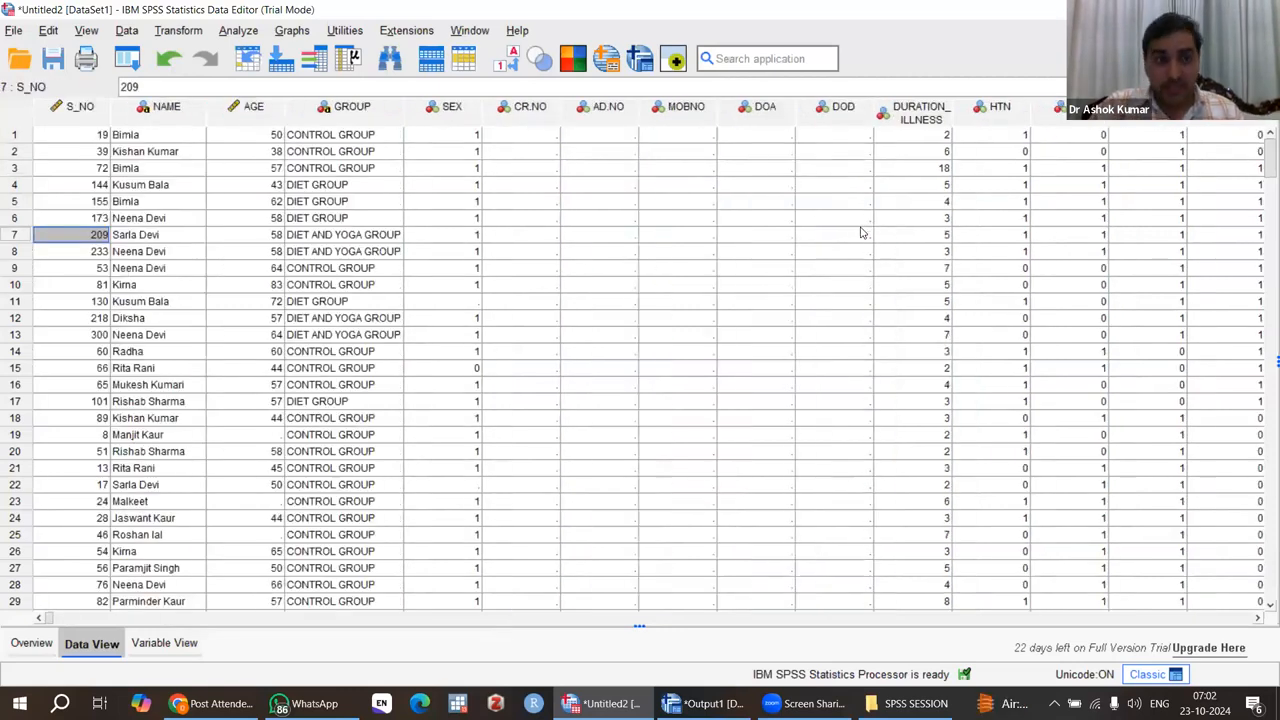
pyautogui.click(63, 111)
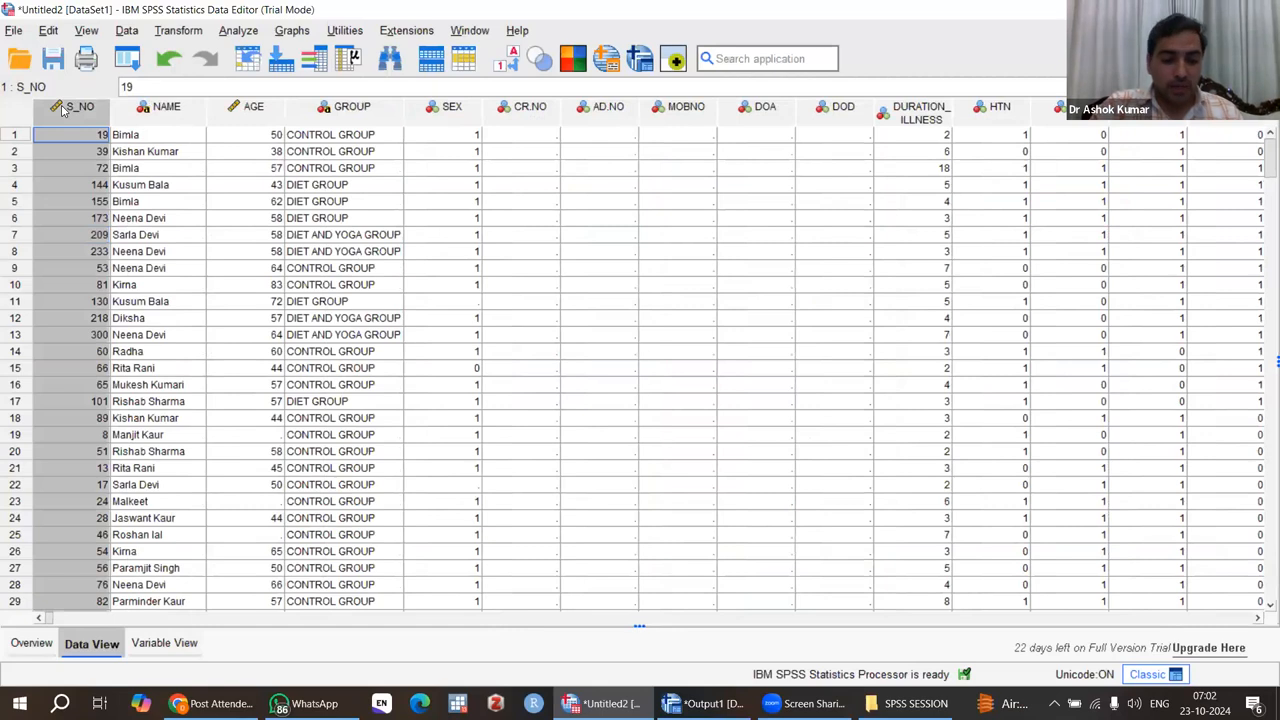
pyautogui.rightClick(116, 350)
pyautogui.click(118, 347)
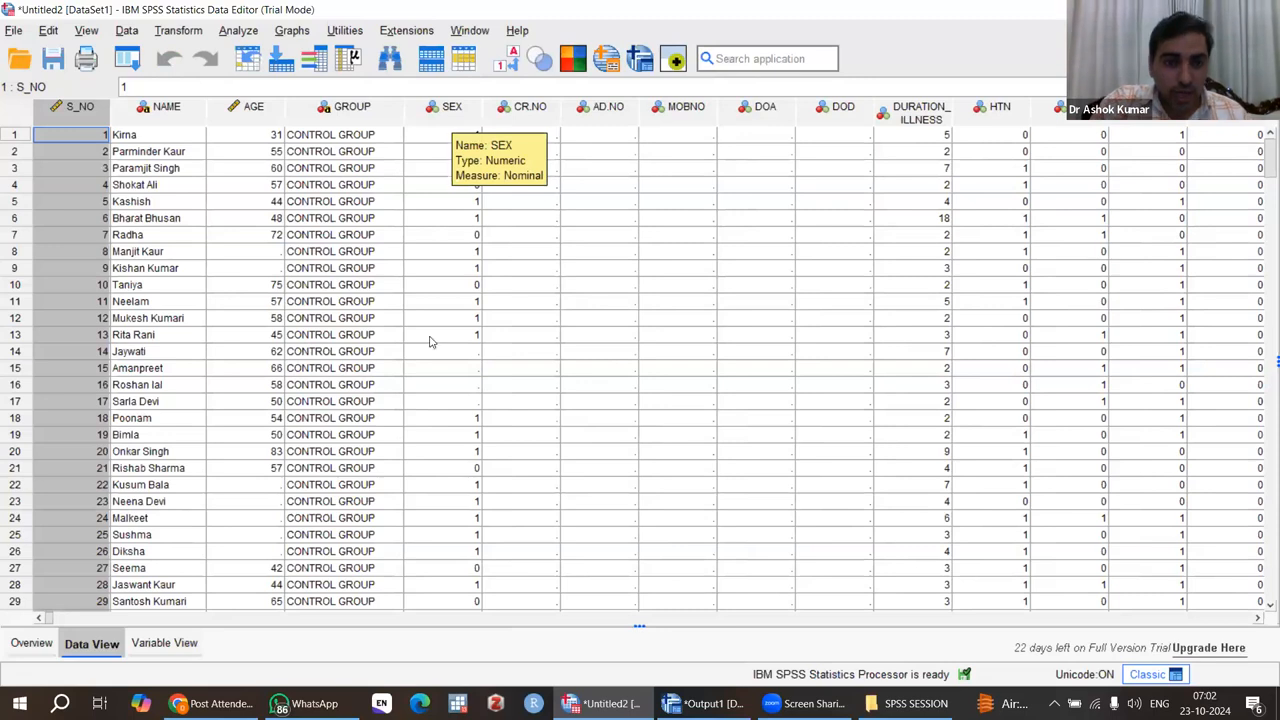
# Step: In the variable definitions, open the value labels of SEX and label the value 1 as MALE
pyautogui.click(166, 646)
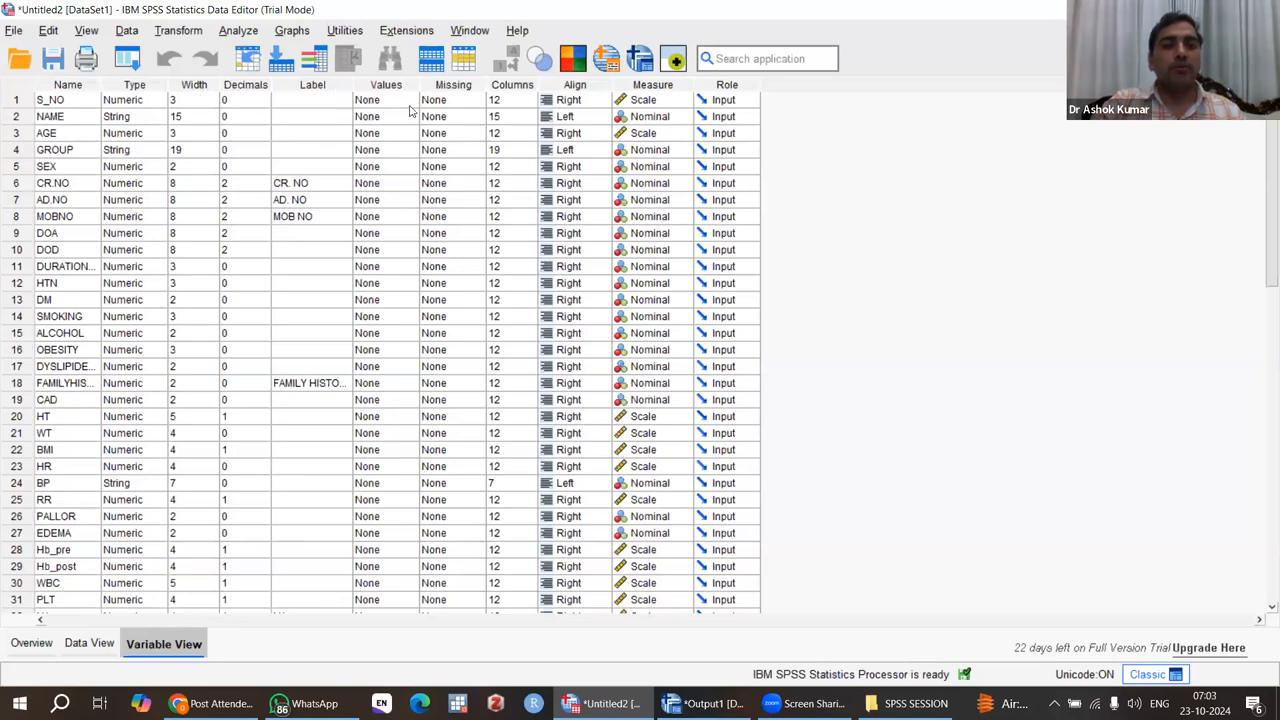
pyautogui.click(408, 168)
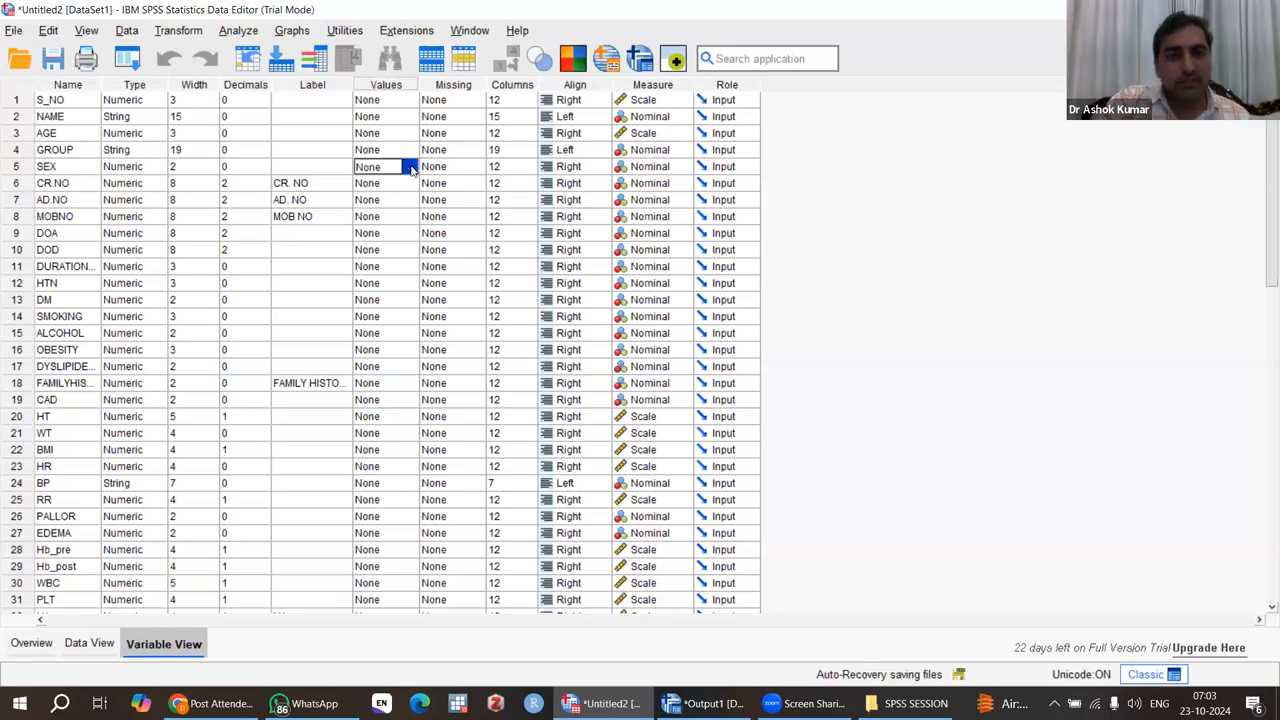
pyautogui.click(410, 168)
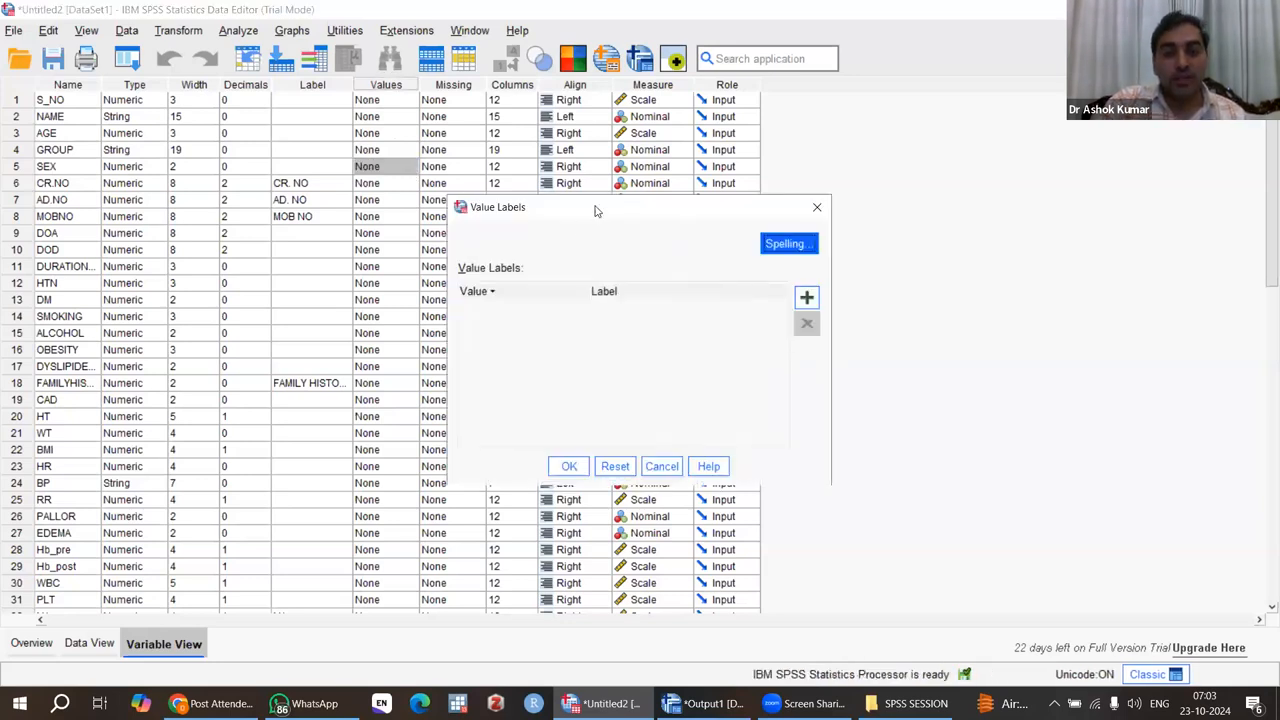
pyautogui.moveTo(598, 202); pyautogui.dragTo(590, 166)
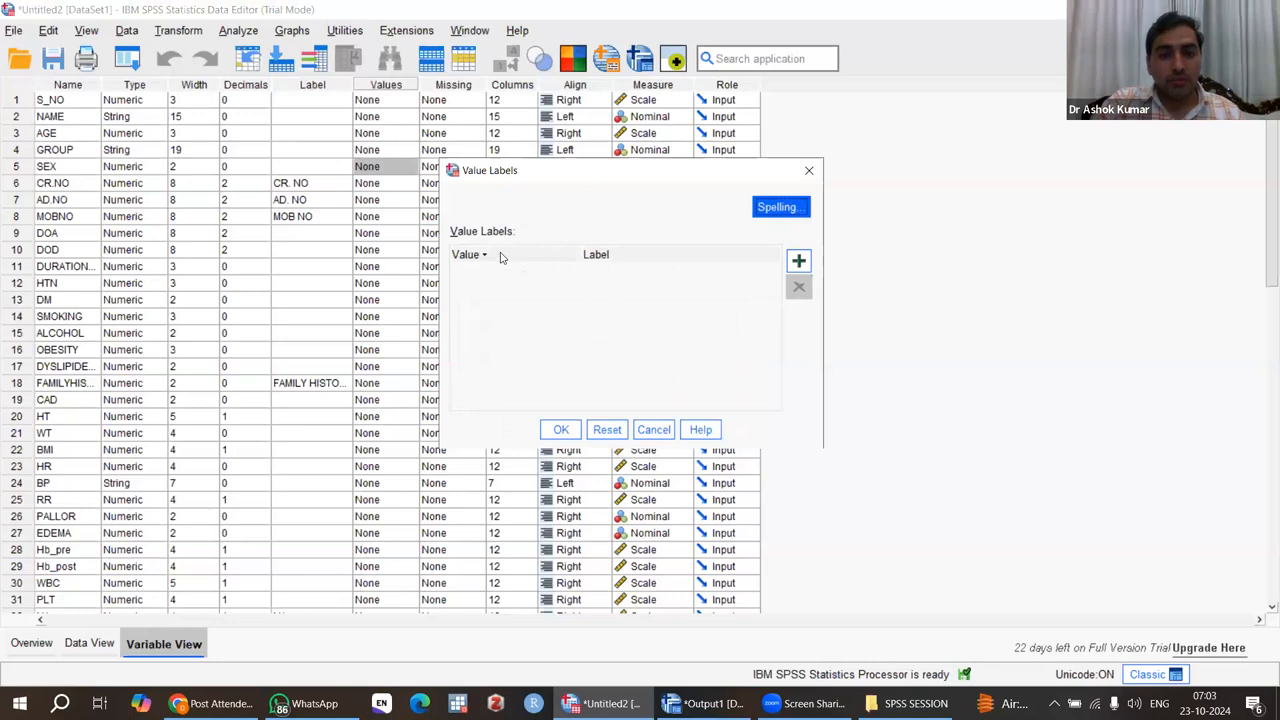
pyautogui.click(798, 264)
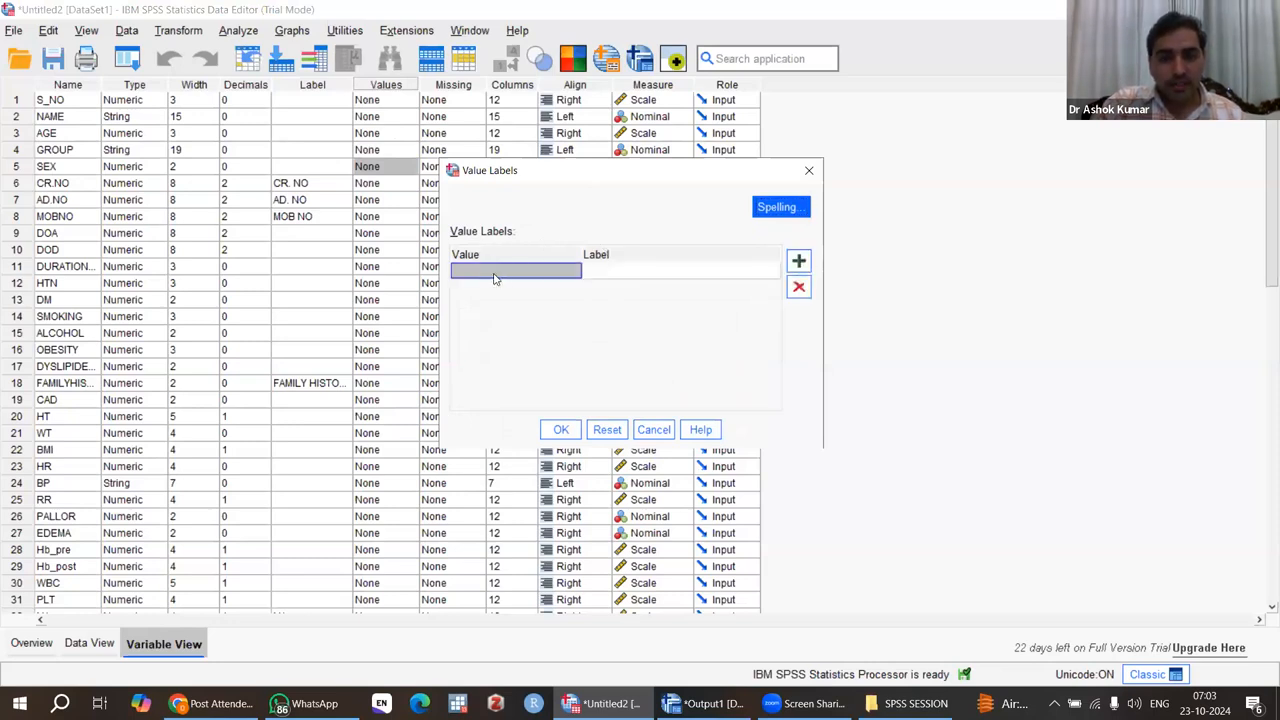
pyautogui.write('1')
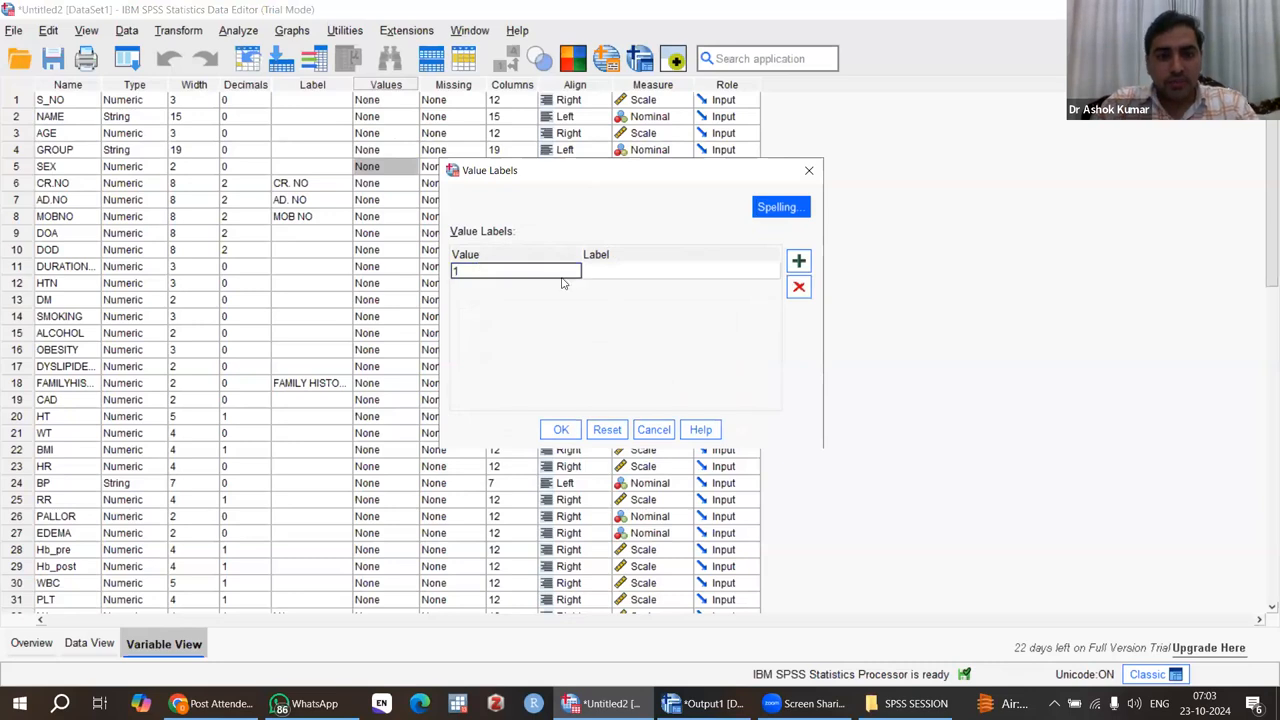
pyautogui.click(613, 274)
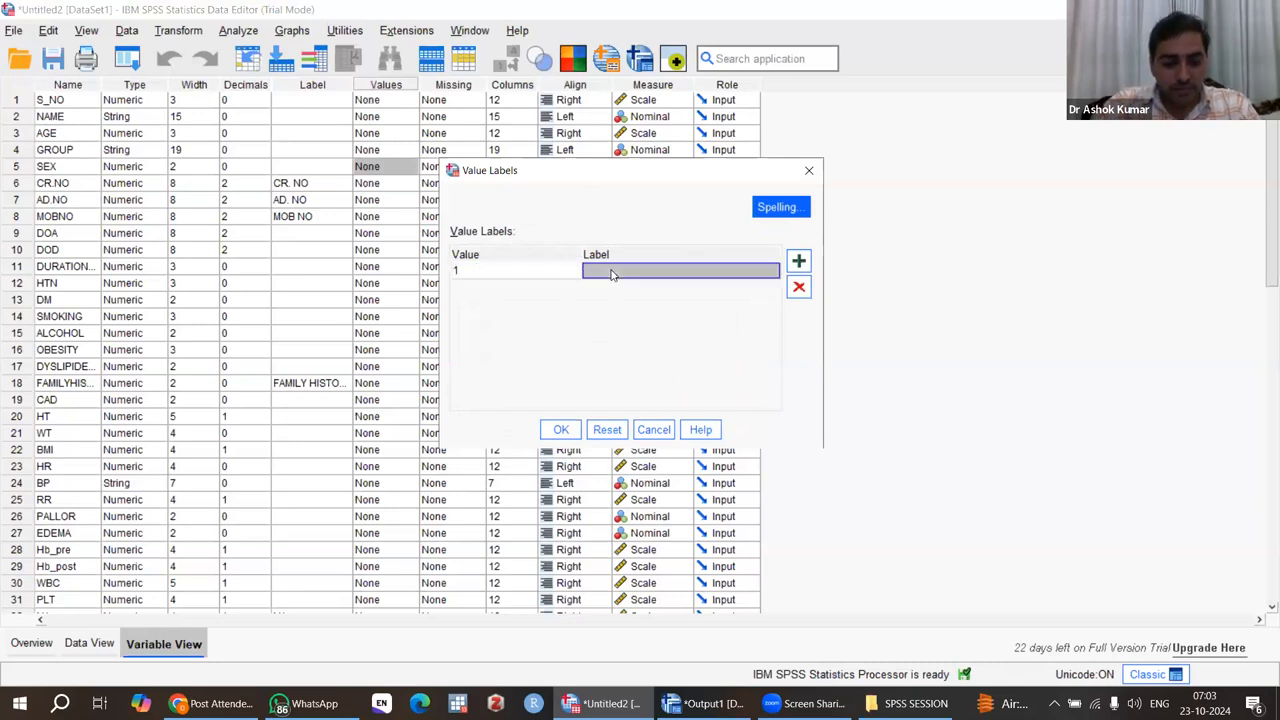
pyautogui.write('MALE')
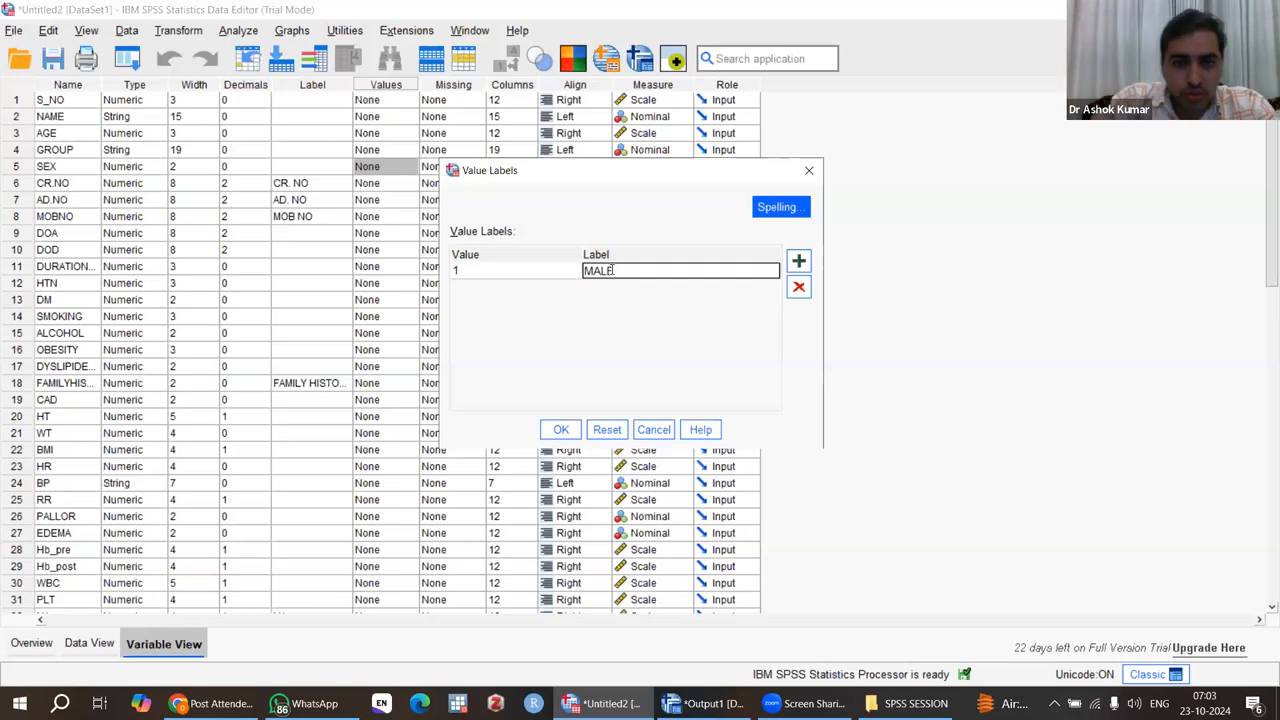
pyautogui.click(800, 263)
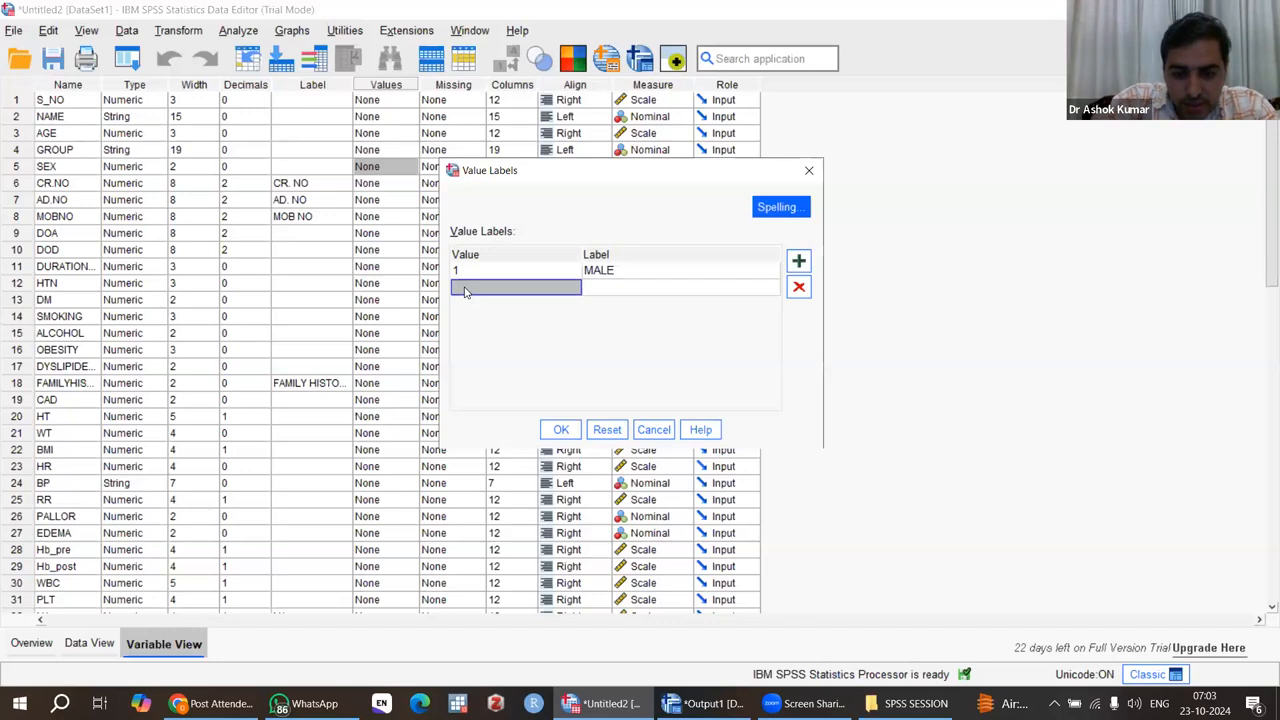
pyautogui.write('0')
pyautogui.click(593, 289)
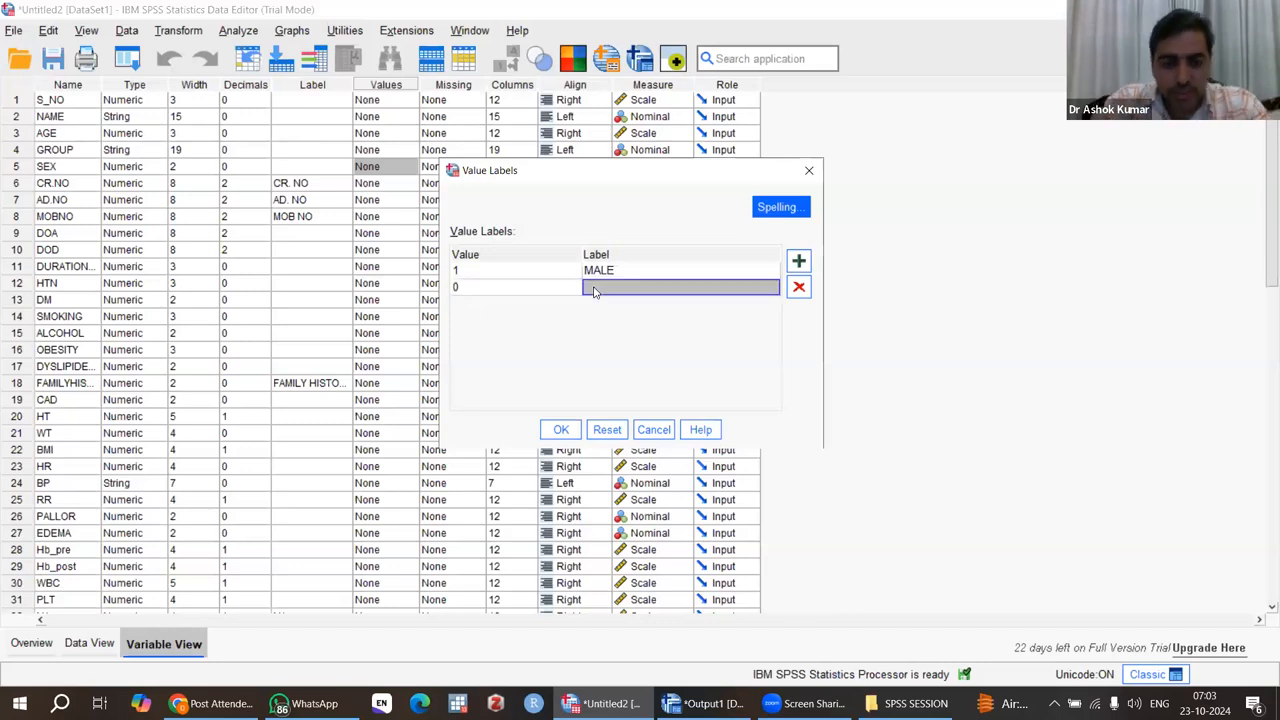
pyautogui.write('FEMALE')
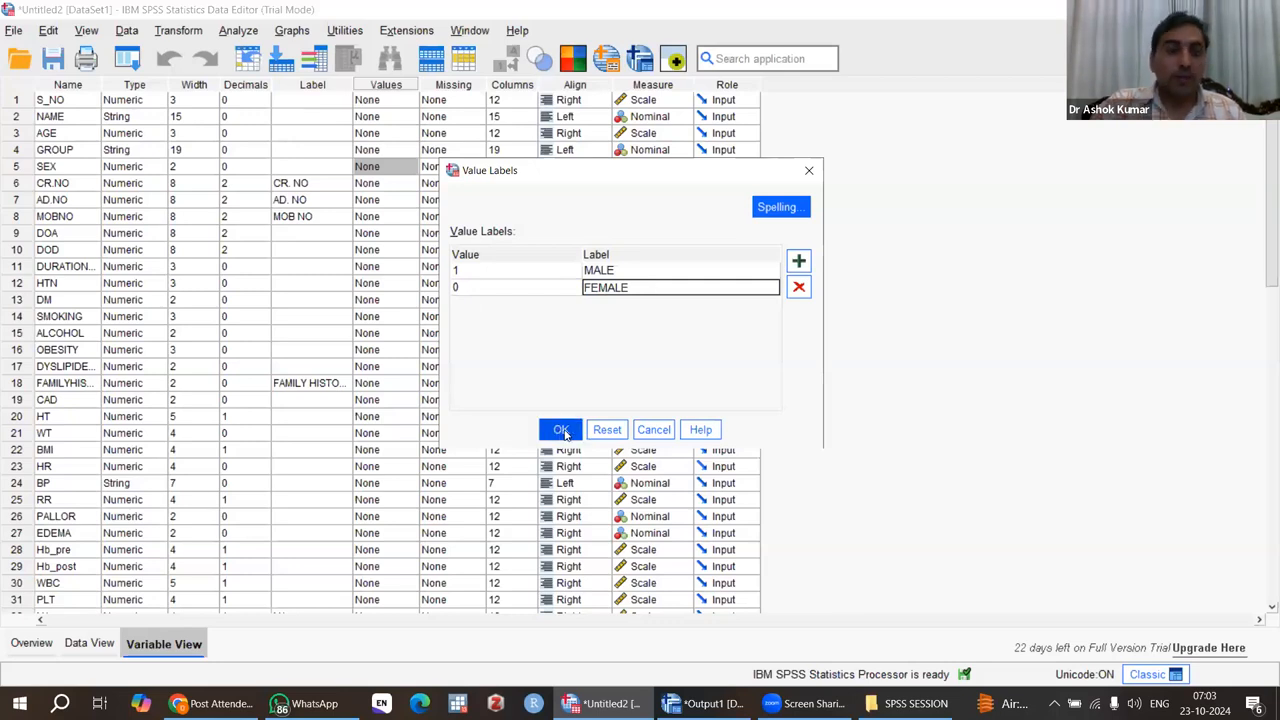
pyautogui.click(798, 289)
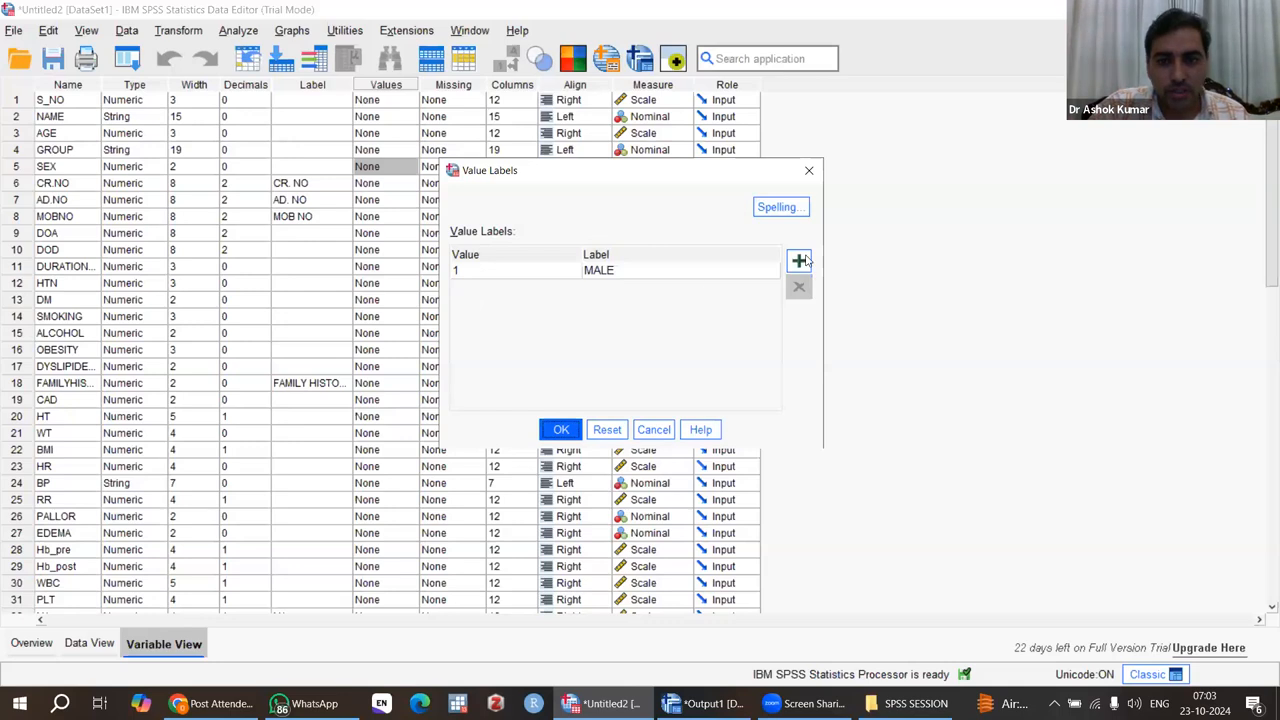
# Step: Add the label FEMALE for the value 0 of SEX and apply the value labels
pyautogui.click(800, 259)
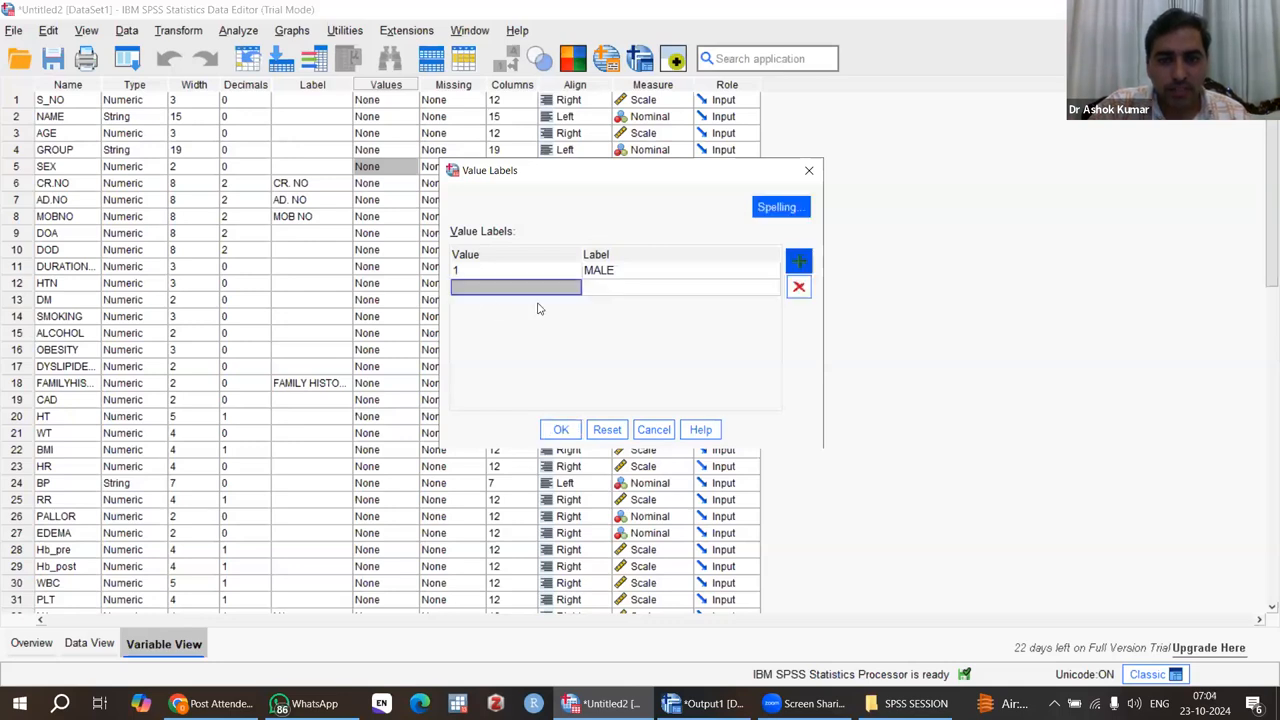
pyautogui.click(477, 291)
pyautogui.write('0')
pyautogui.click(600, 289)
pyautogui.write('D')
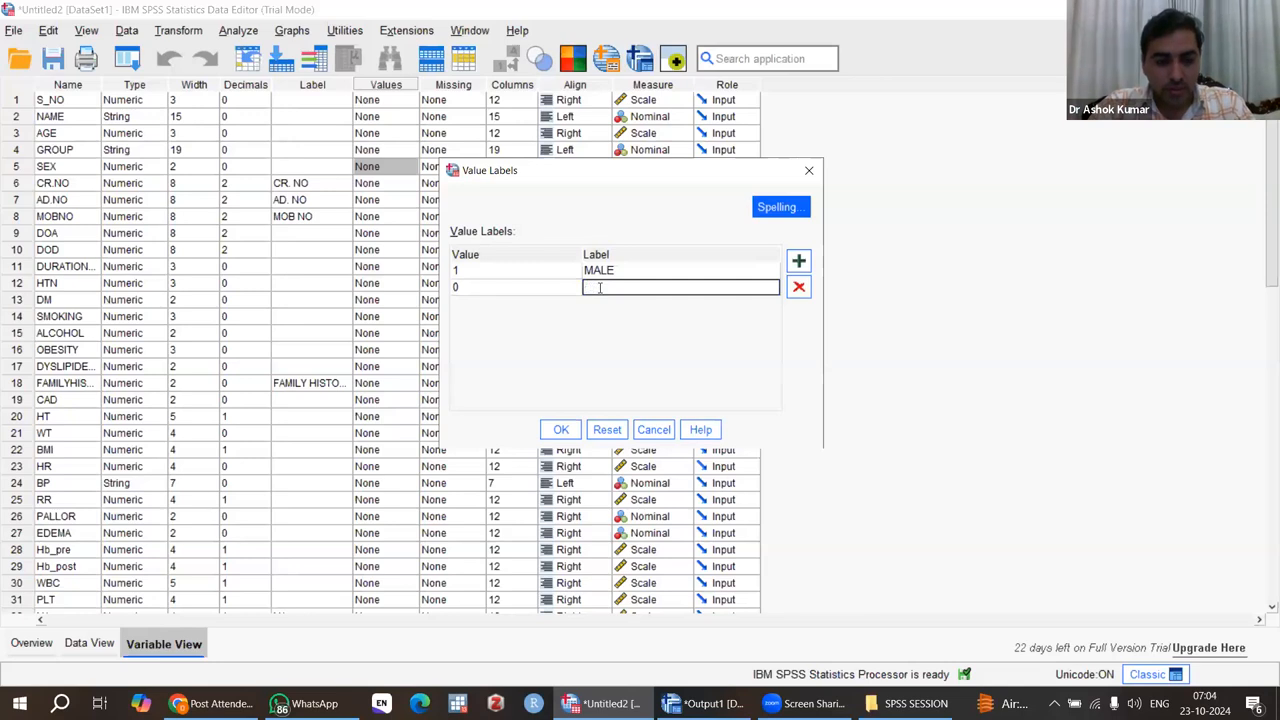
pyautogui.click(561, 430)
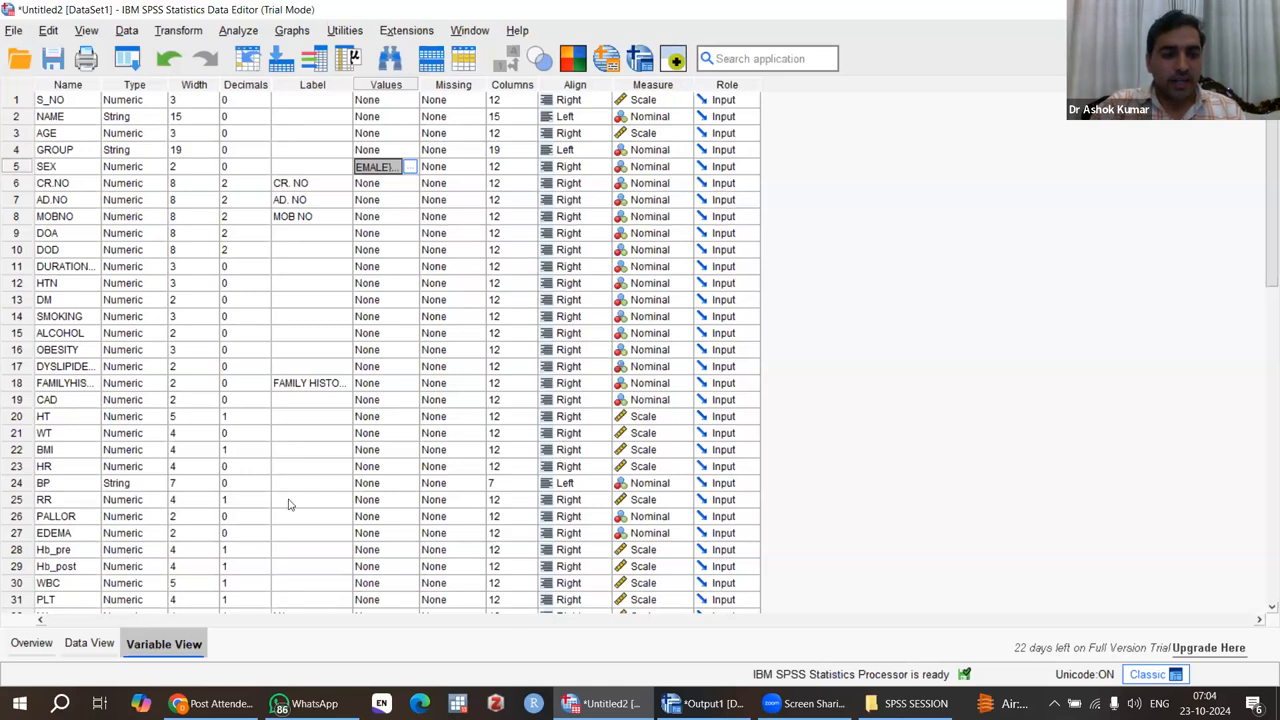
# Step: Run the Frequencies analysis for SEX only, removing GROUP and all variables from HTN through CAD from the analysis
pyautogui.click(90, 644)
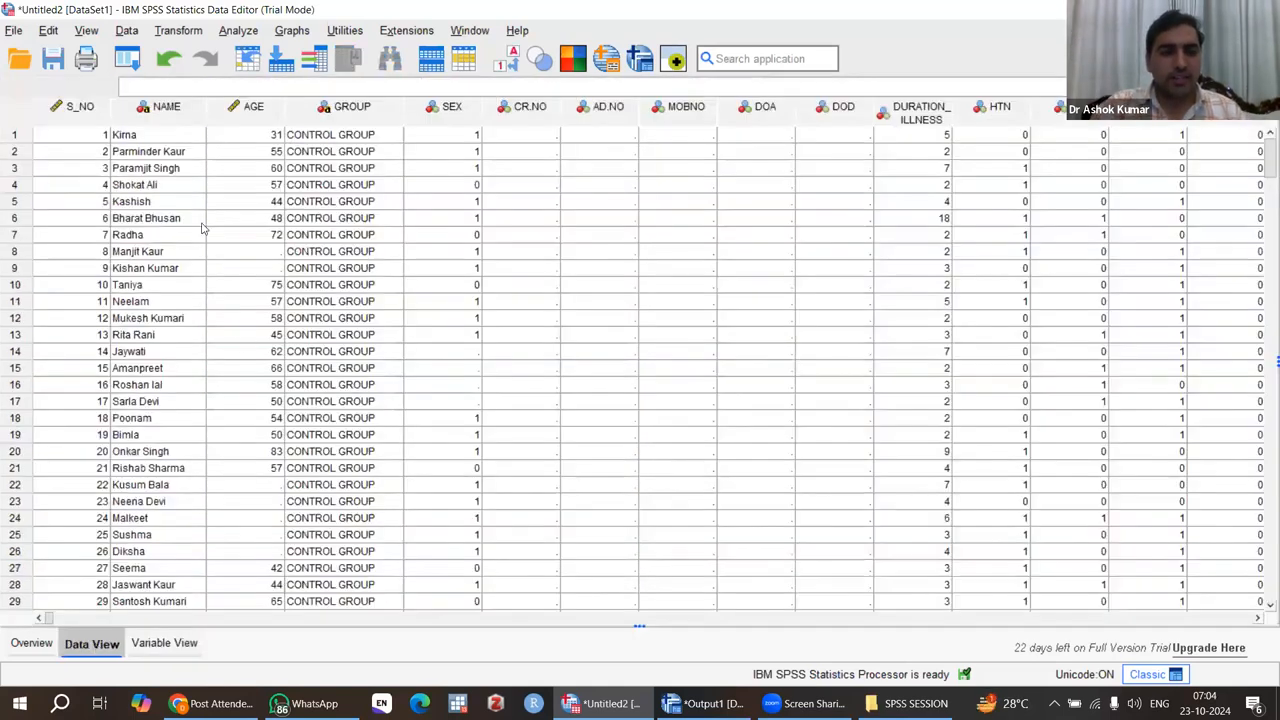
pyautogui.click(240, 32)
pyautogui.moveTo(428, 120)
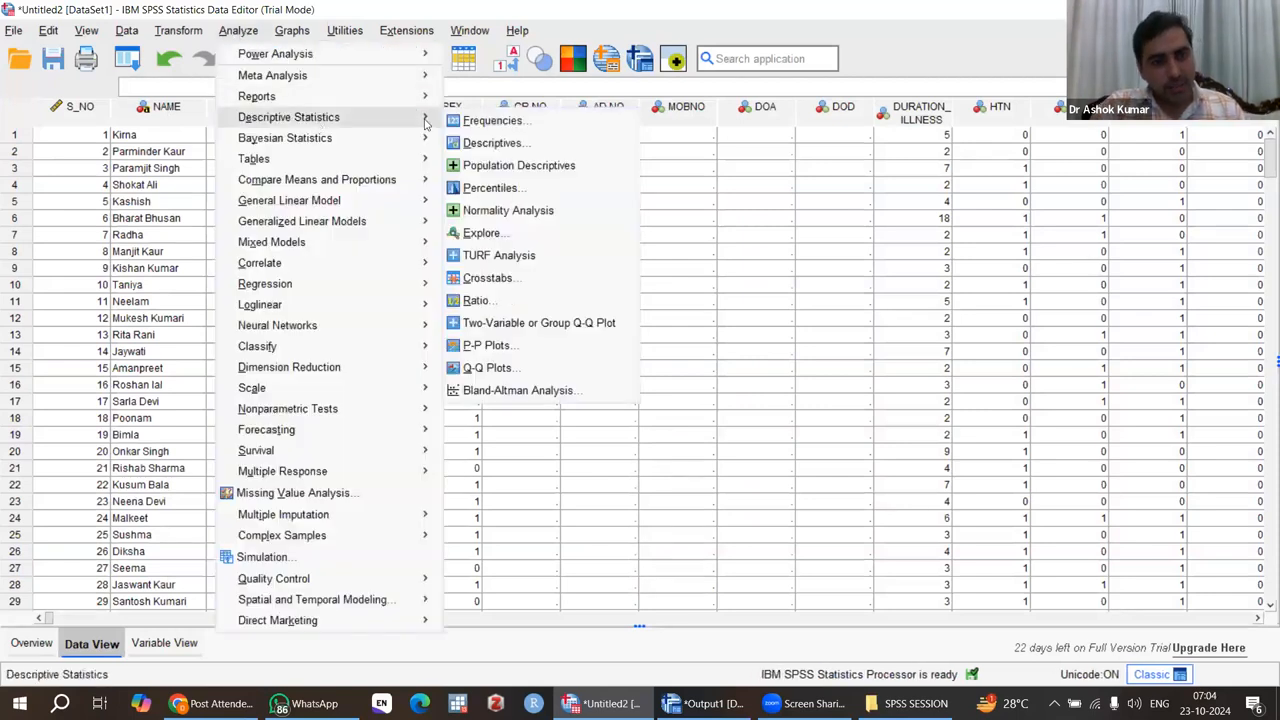
pyautogui.click(505, 122)
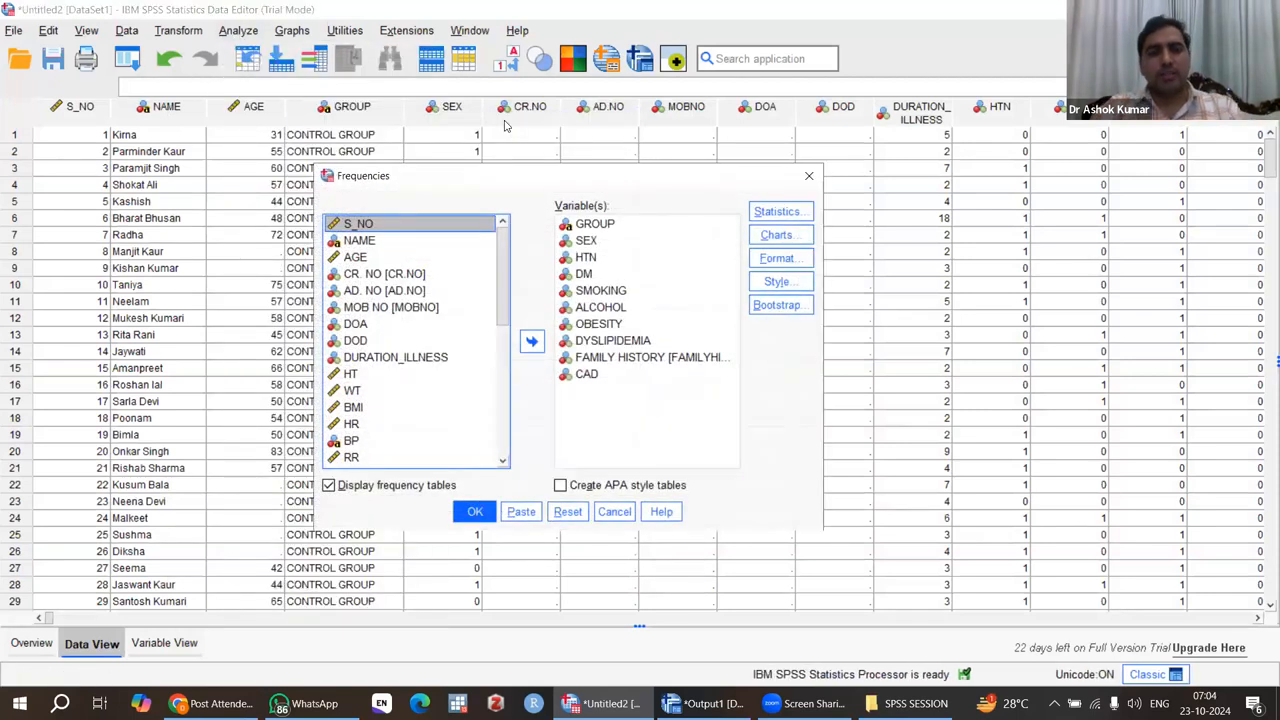
pyautogui.click(590, 225)
pyautogui.click(531, 341)
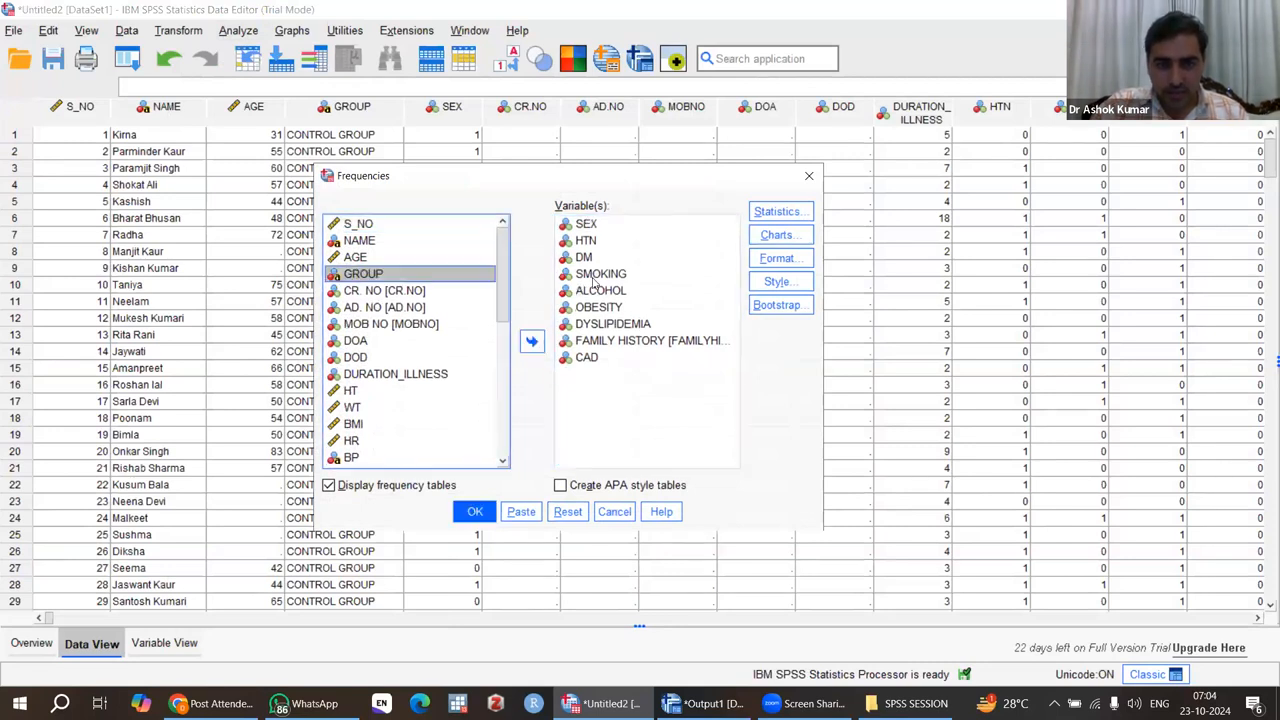
pyautogui.click(582, 241)
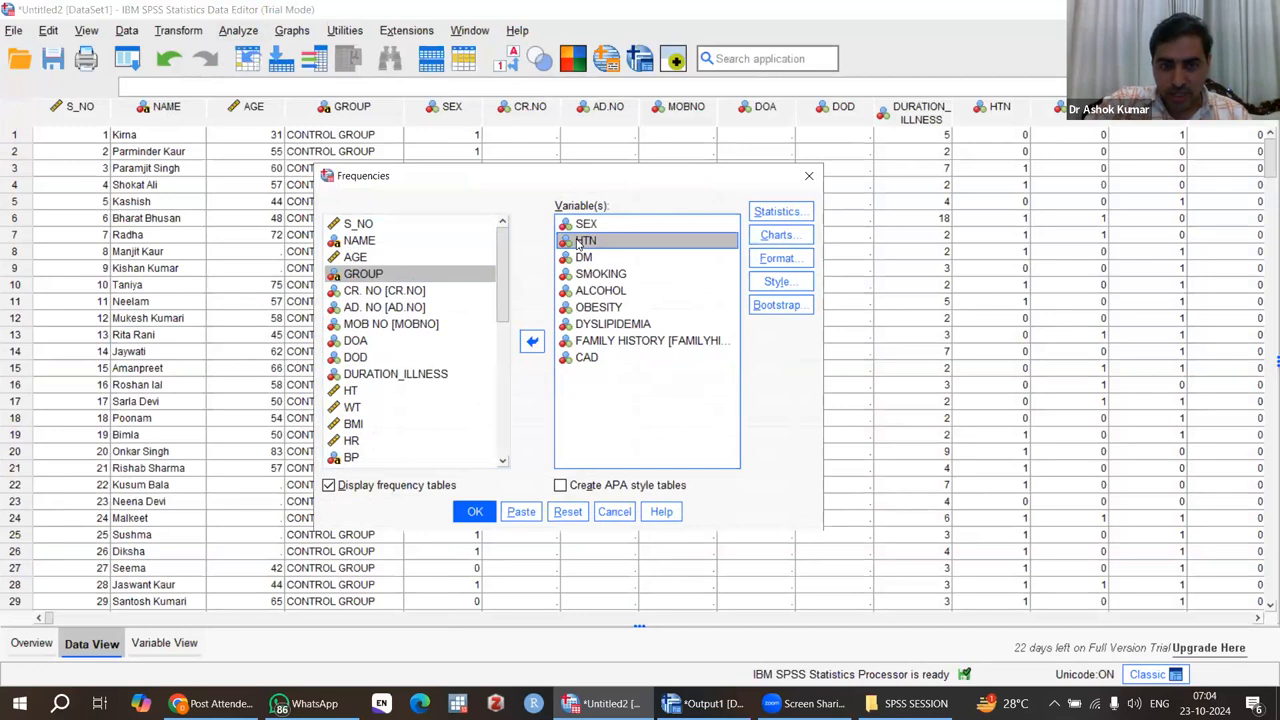
pyautogui.hotkey('shift', 'Down')
pyautogui.hotkey('shift', 'Down')
pyautogui.hotkey('shift', 'Down')
pyautogui.hotkey('shift', 'Down')
pyautogui.hotkey('shift', 'Down')
pyautogui.hotkey('shift', 'Down')
pyautogui.hotkey('shift', 'Down')
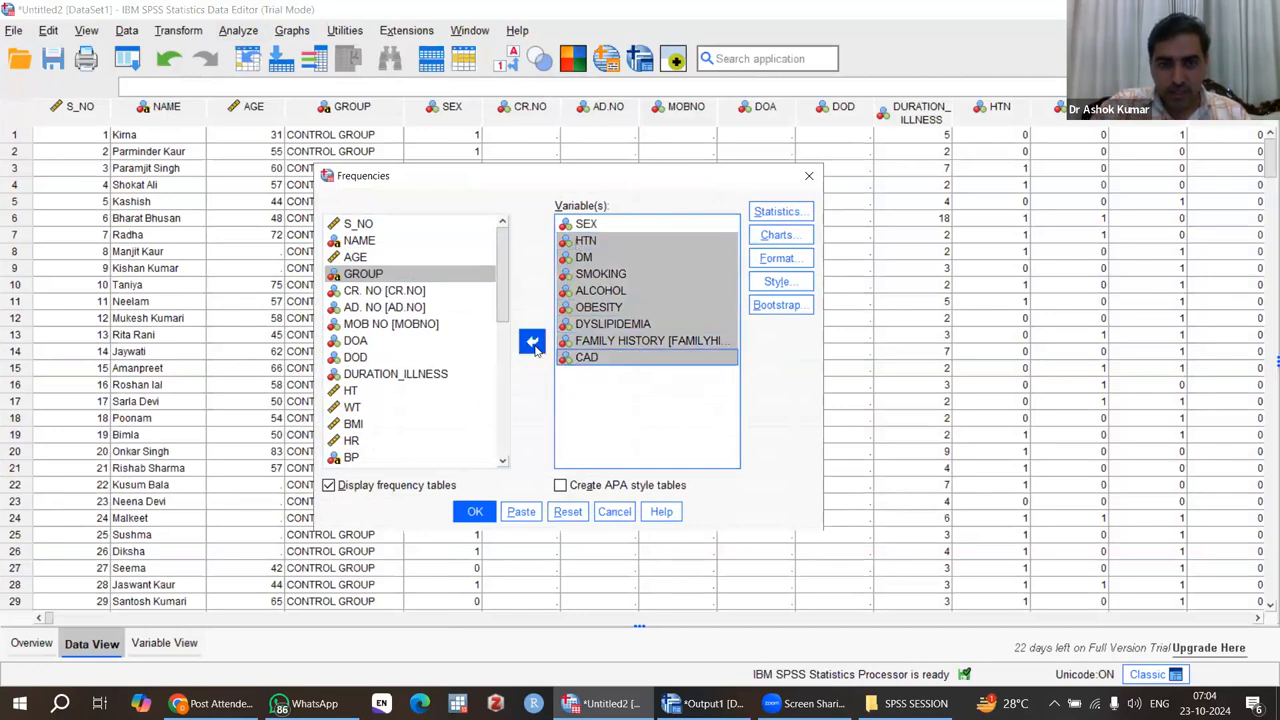
pyautogui.click(535, 349)
pyautogui.click(474, 511)
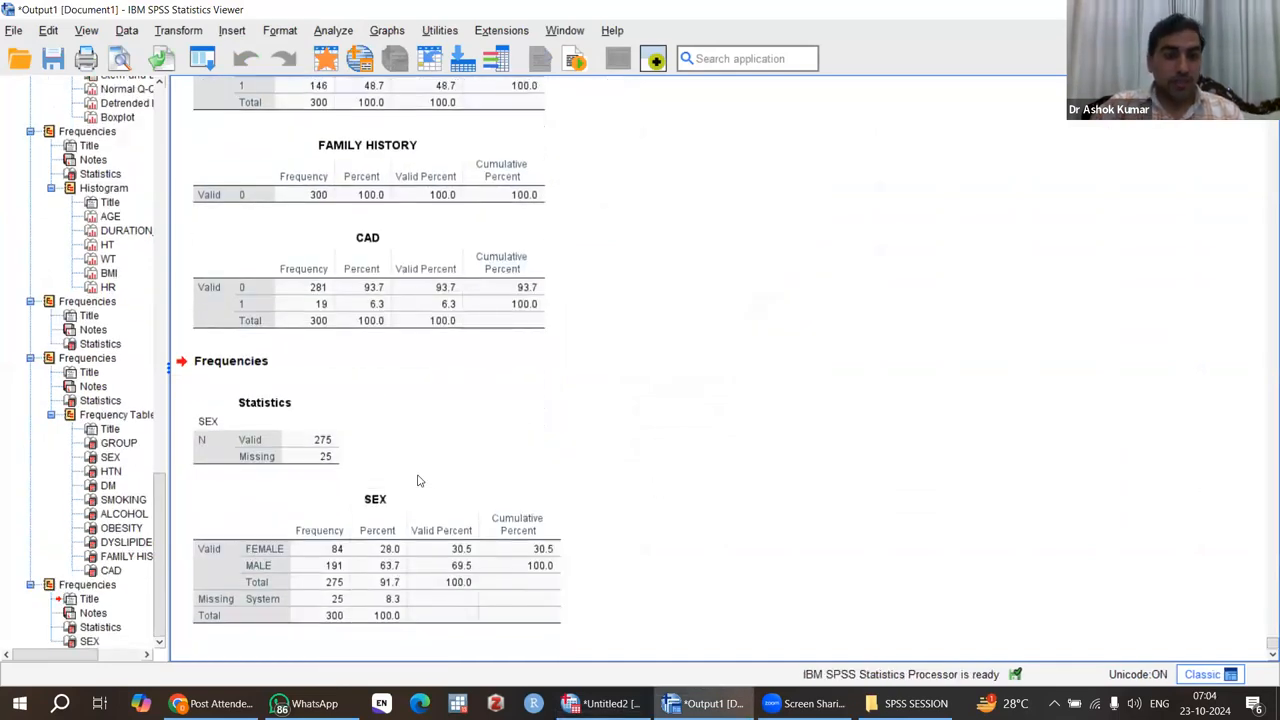
# Step: Compare the labelled SEX frequency table with the earlier unlabelled one in the output
pyautogui.scroll(20, 415, 475)
pyautogui.scroll(1, 410, 467)
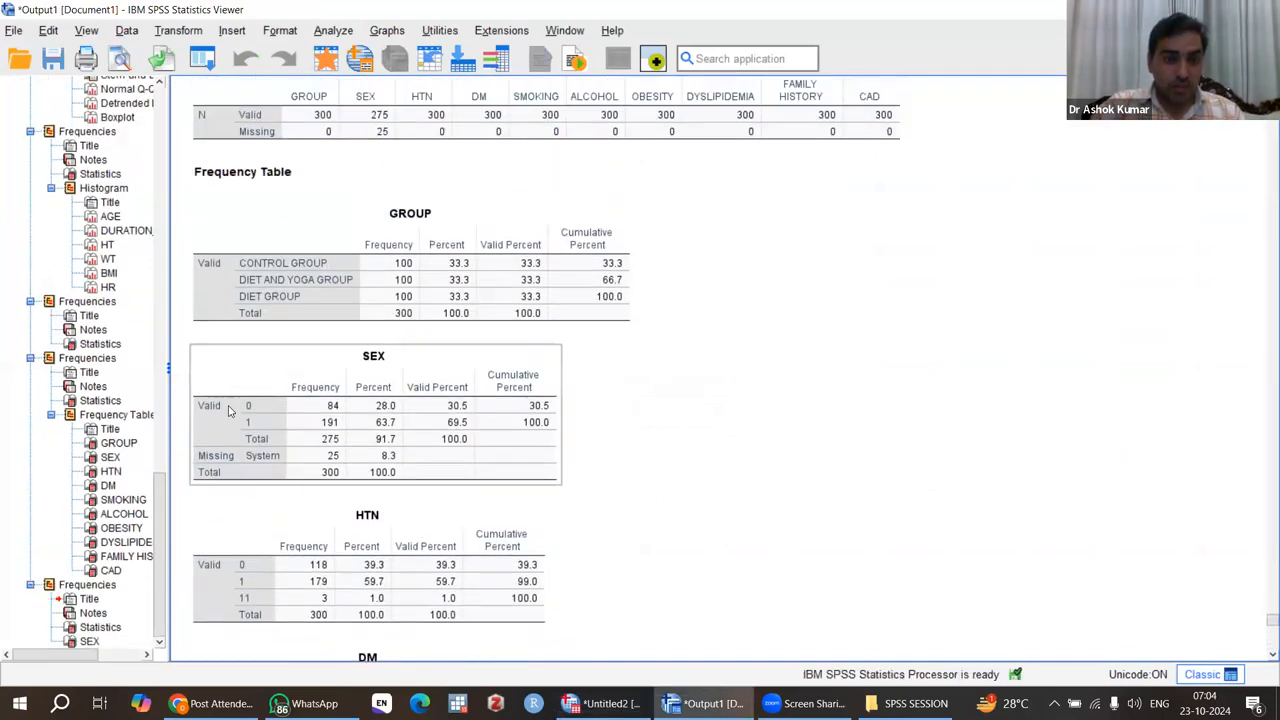
pyautogui.scroll(-20, 287, 414)
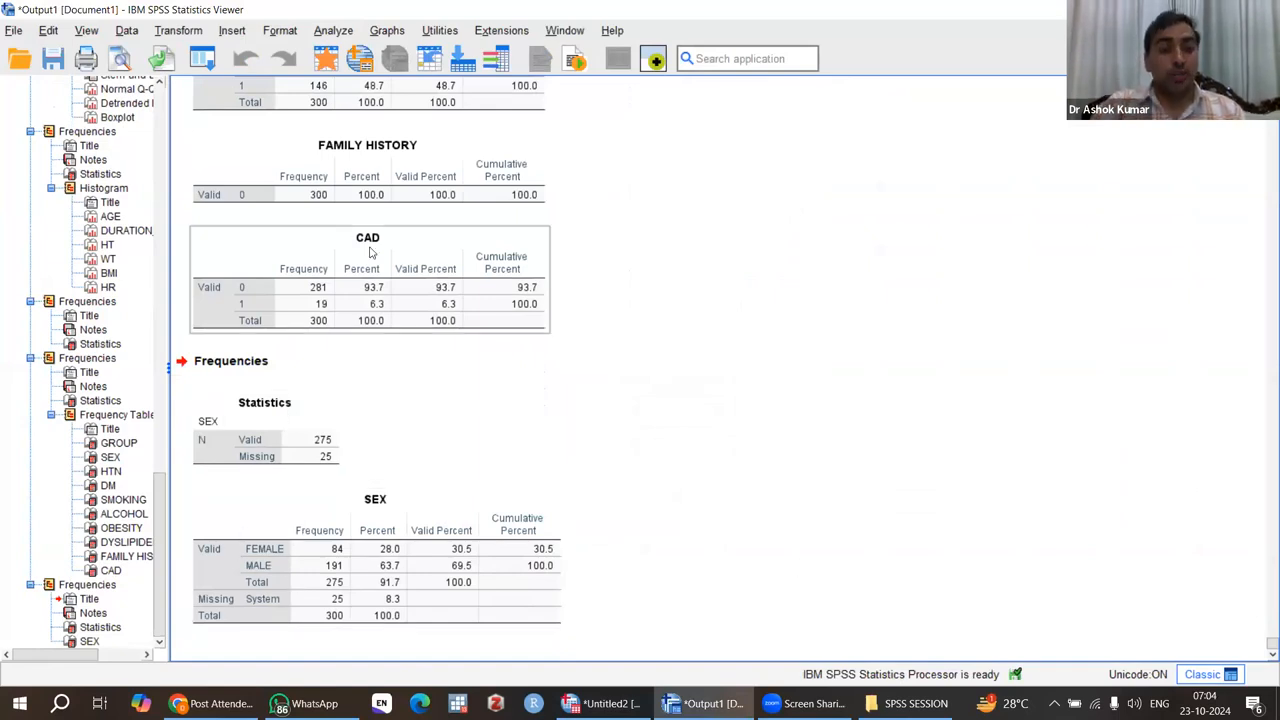
pyautogui.scroll(15, 361, 252)
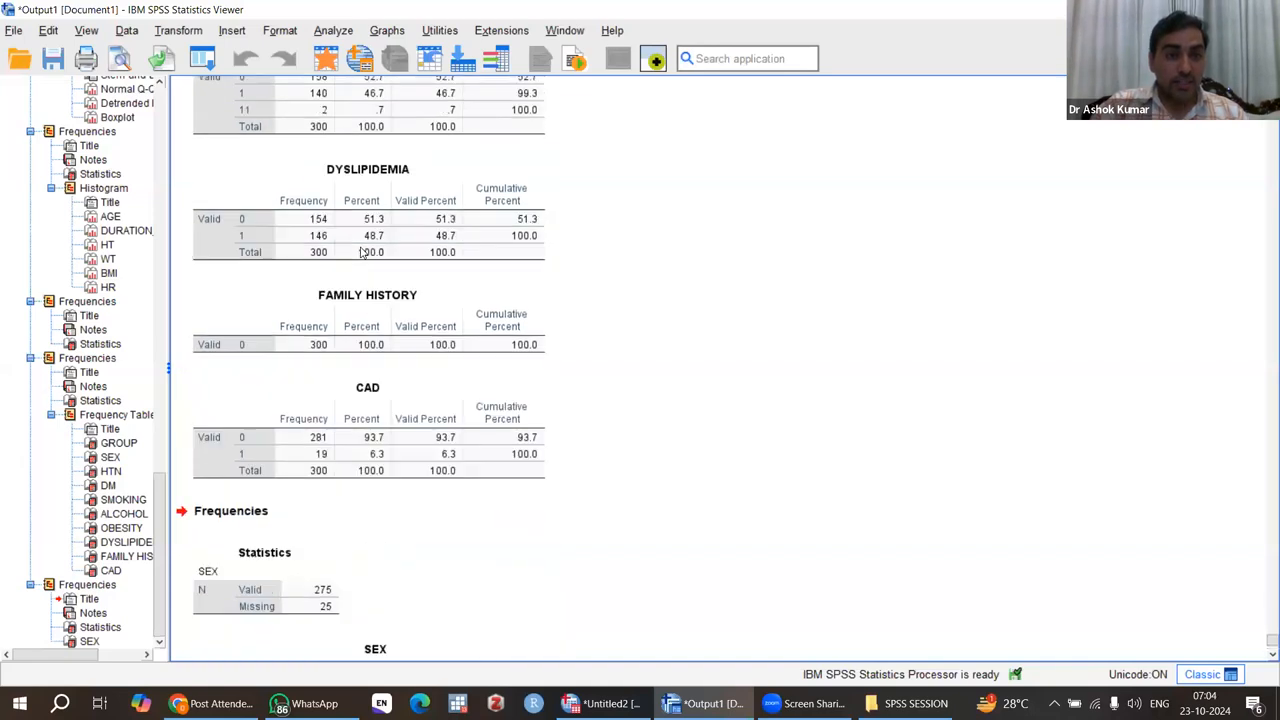
pyautogui.scroll(-13, 361, 252)
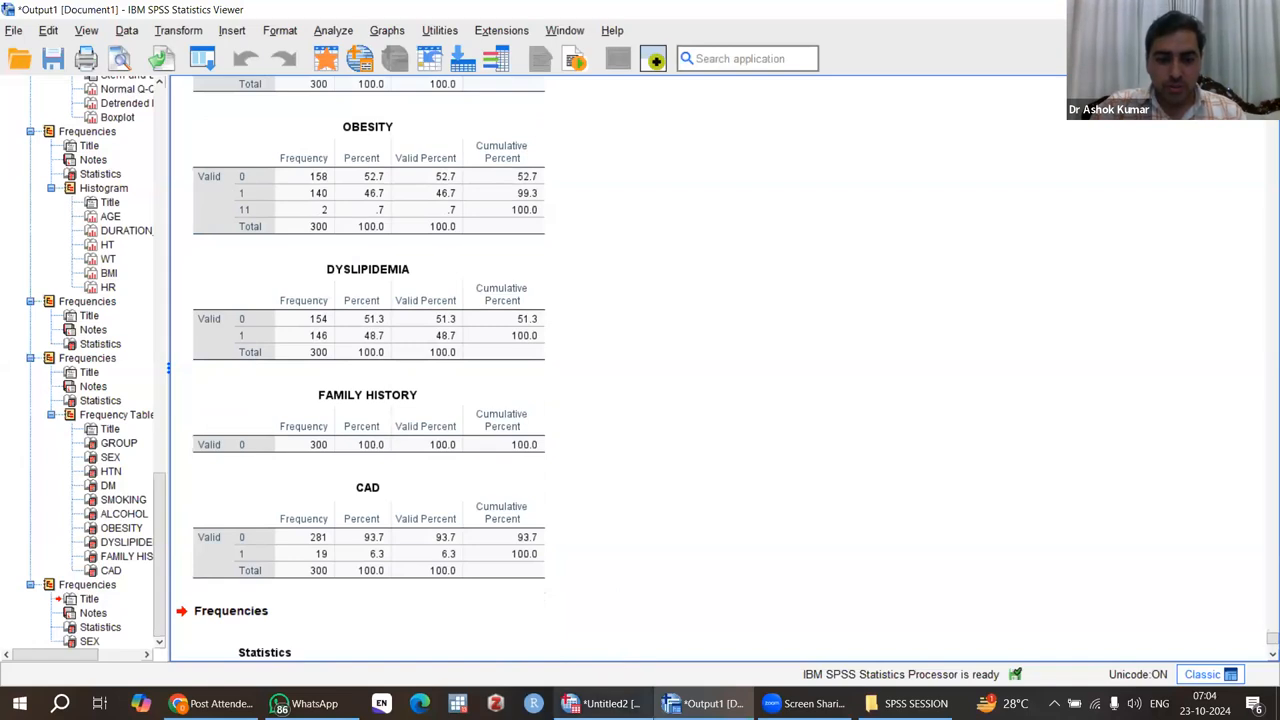
# Step: Return to the data editor and jump from the HTN and SEX data columns to their variable definitions
pyautogui.moveTo(605, 703)
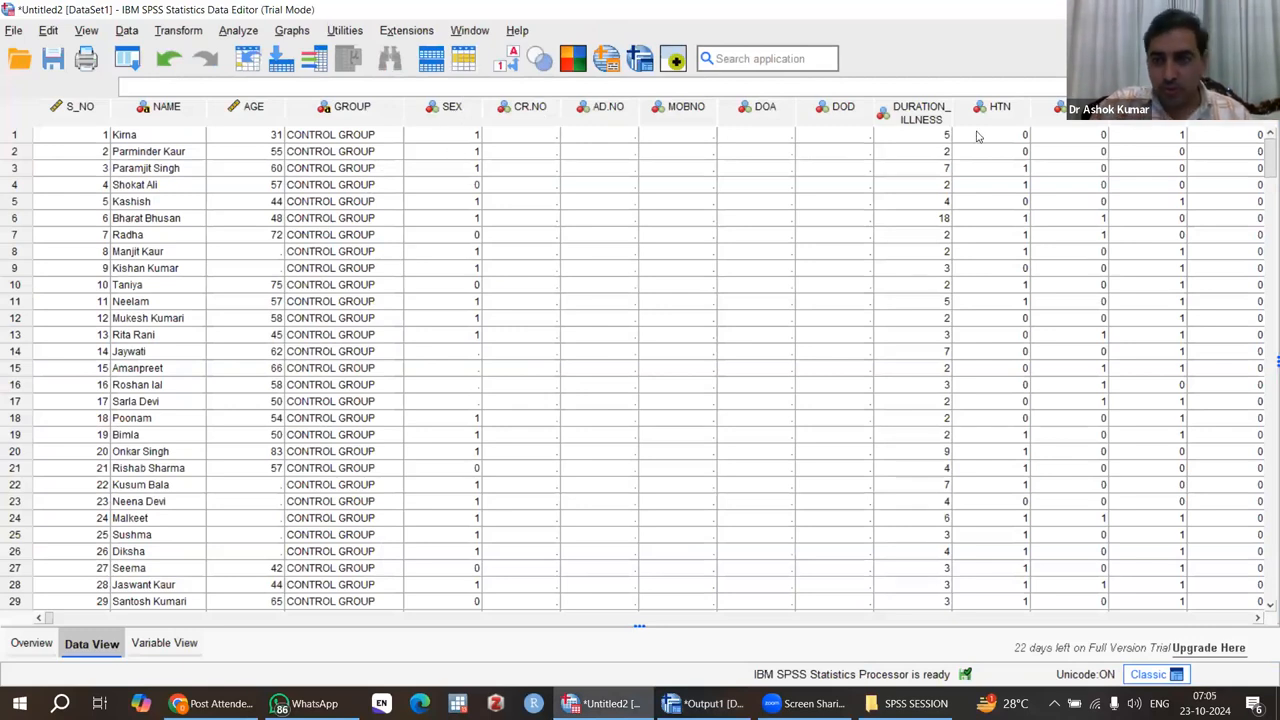
pyautogui.click(992, 112)
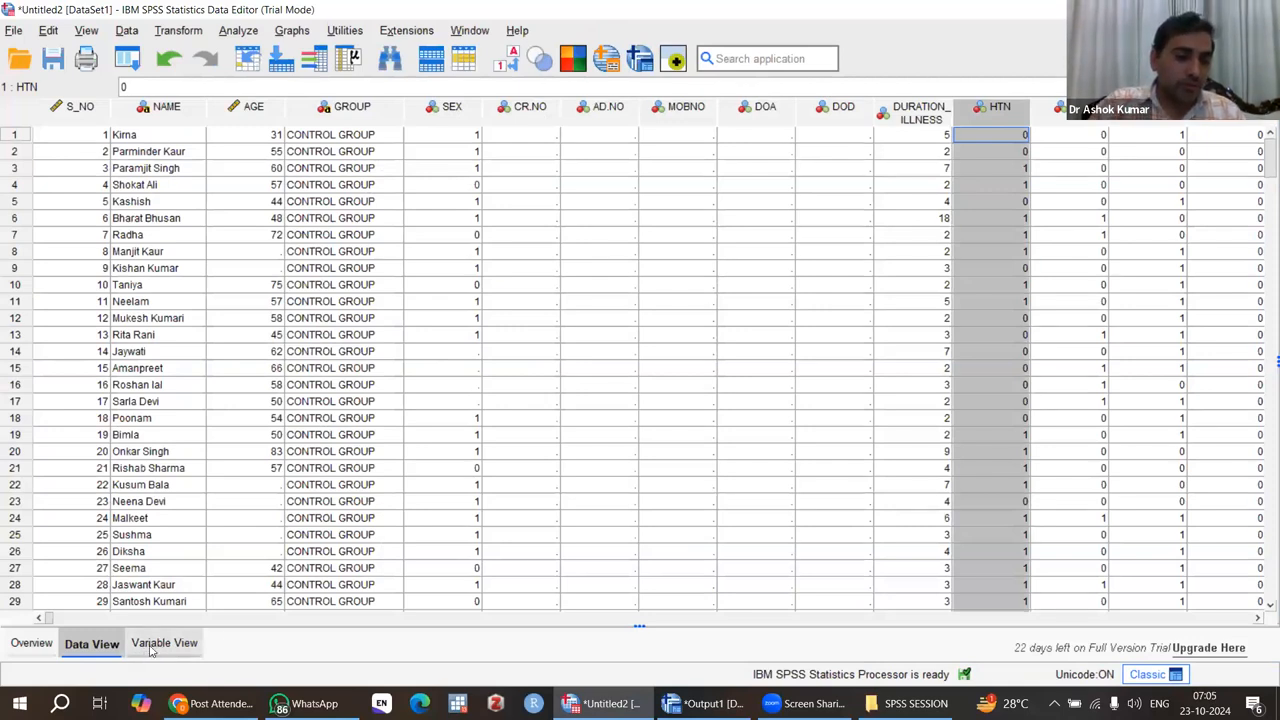
pyautogui.doubleClick(998, 116)
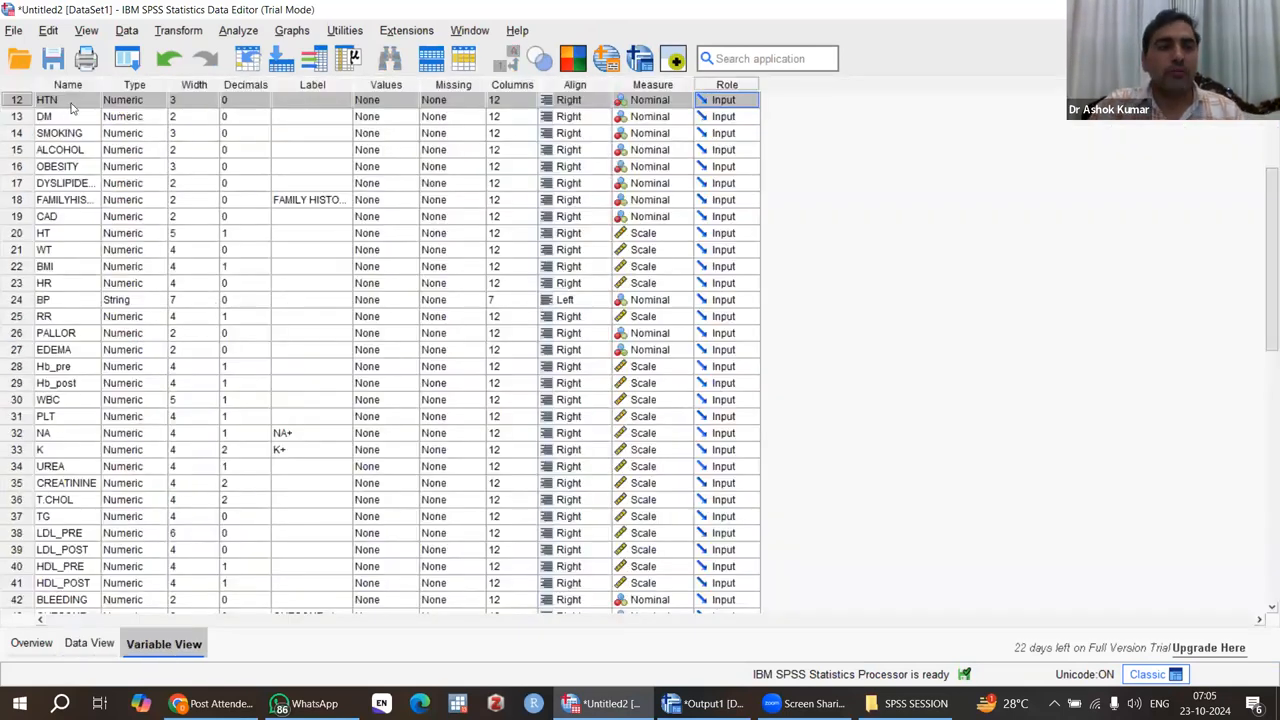
pyautogui.click(89, 643)
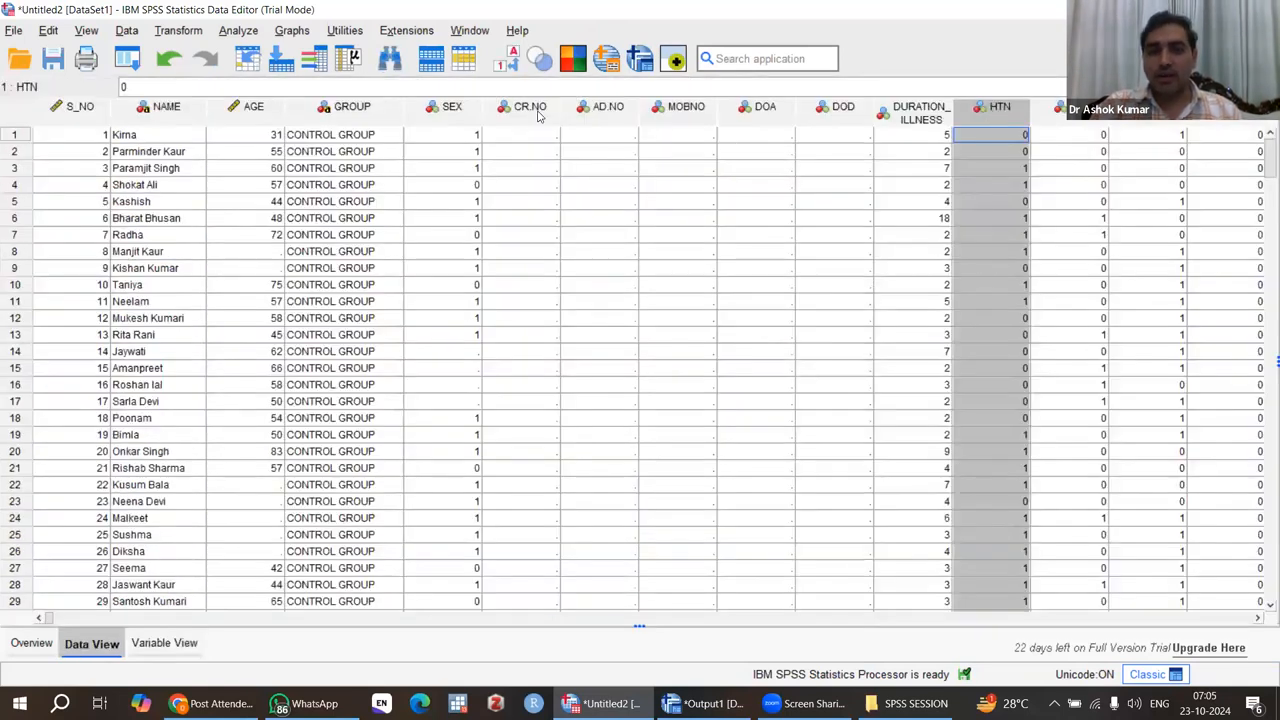
pyautogui.click(440, 112)
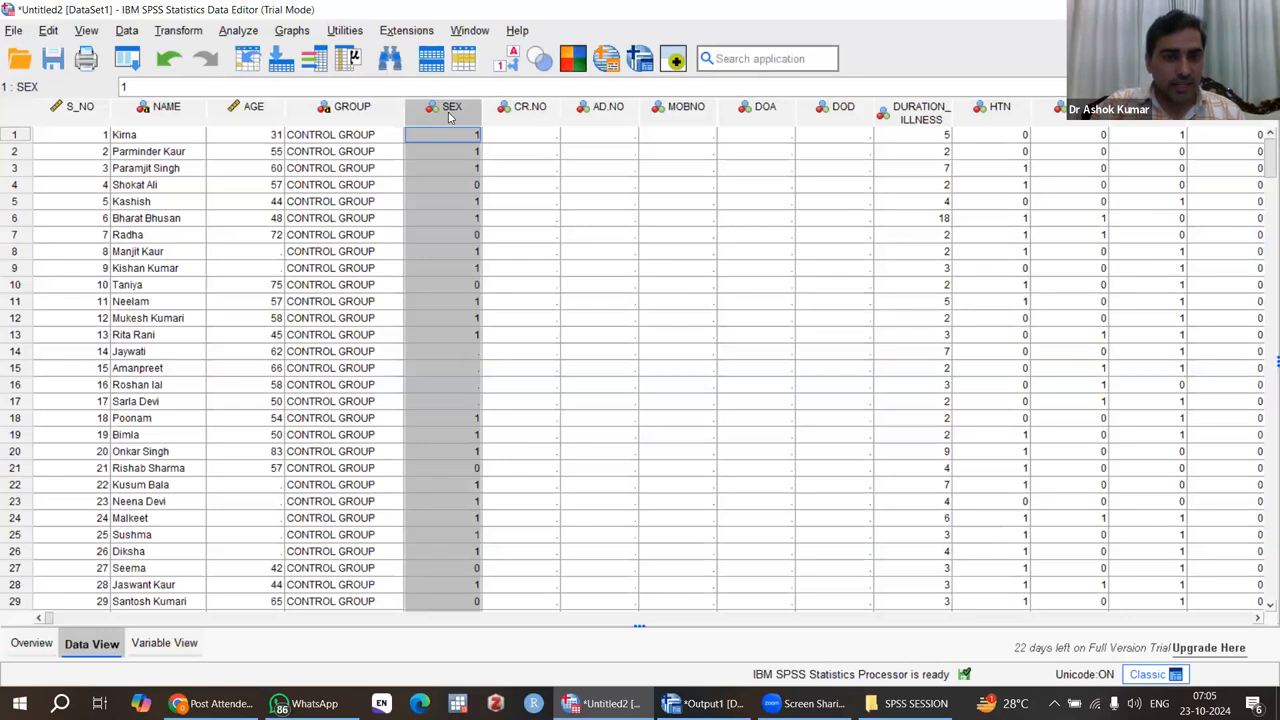
pyautogui.hotkey('ctrl', 't')
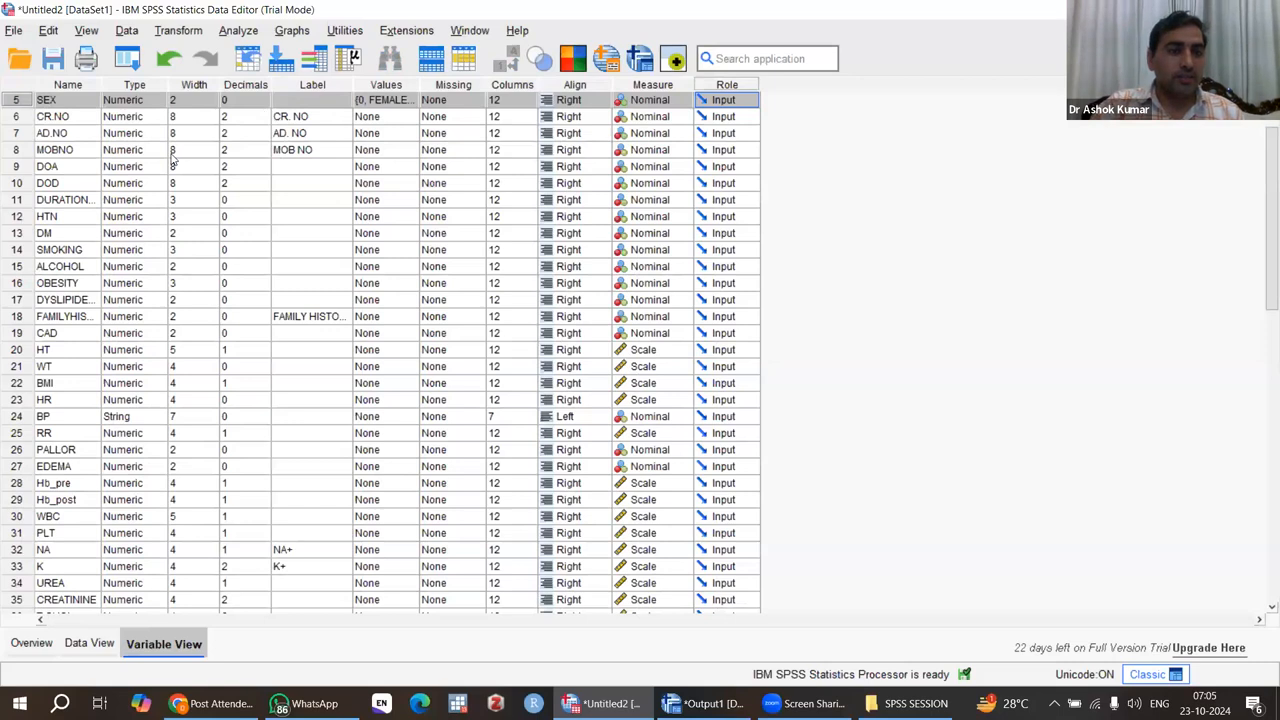
# Step: Open the value labels of HTN and label the value 0 as NO
pyautogui.click(57, 220)
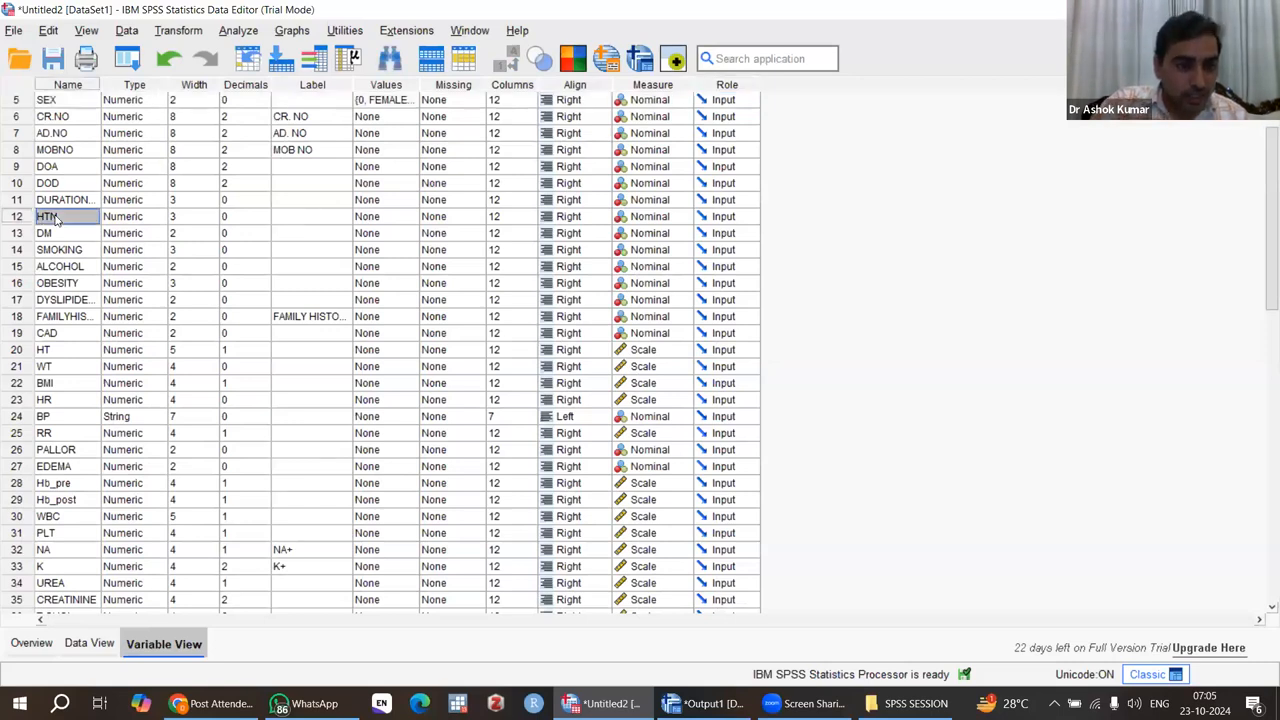
pyautogui.click(400, 216)
pyautogui.click(411, 216)
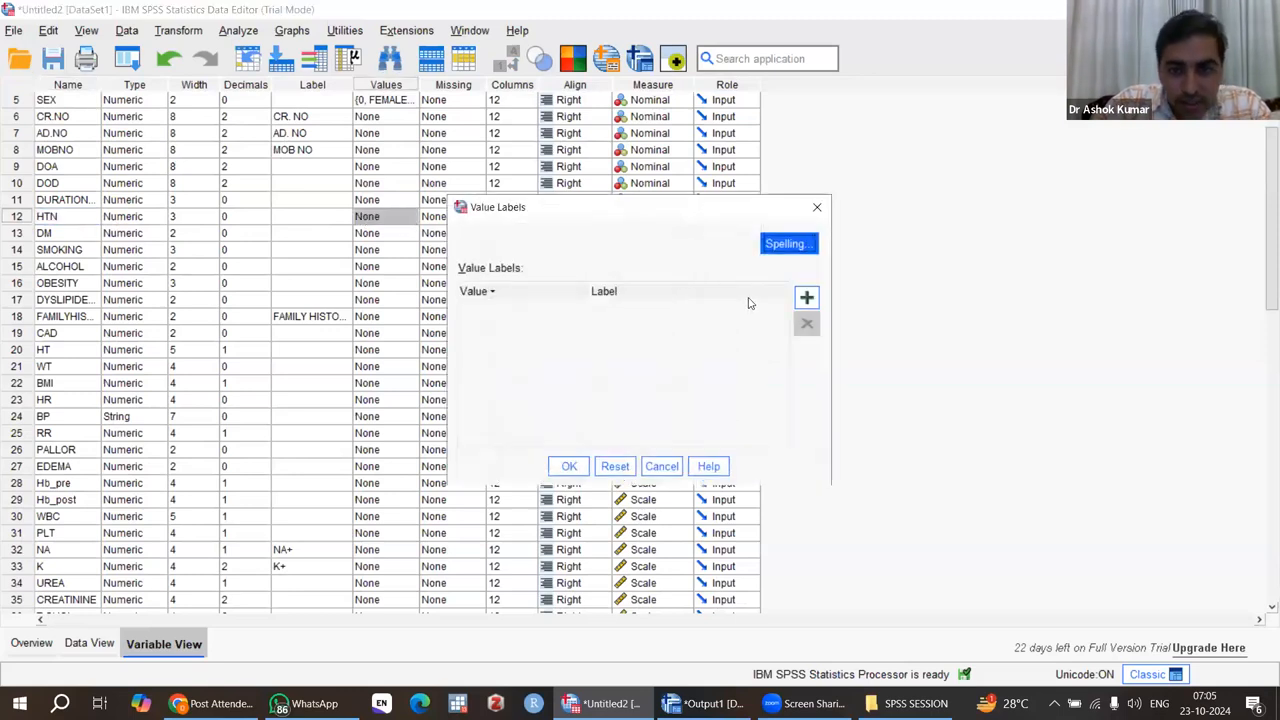
pyautogui.click(807, 298)
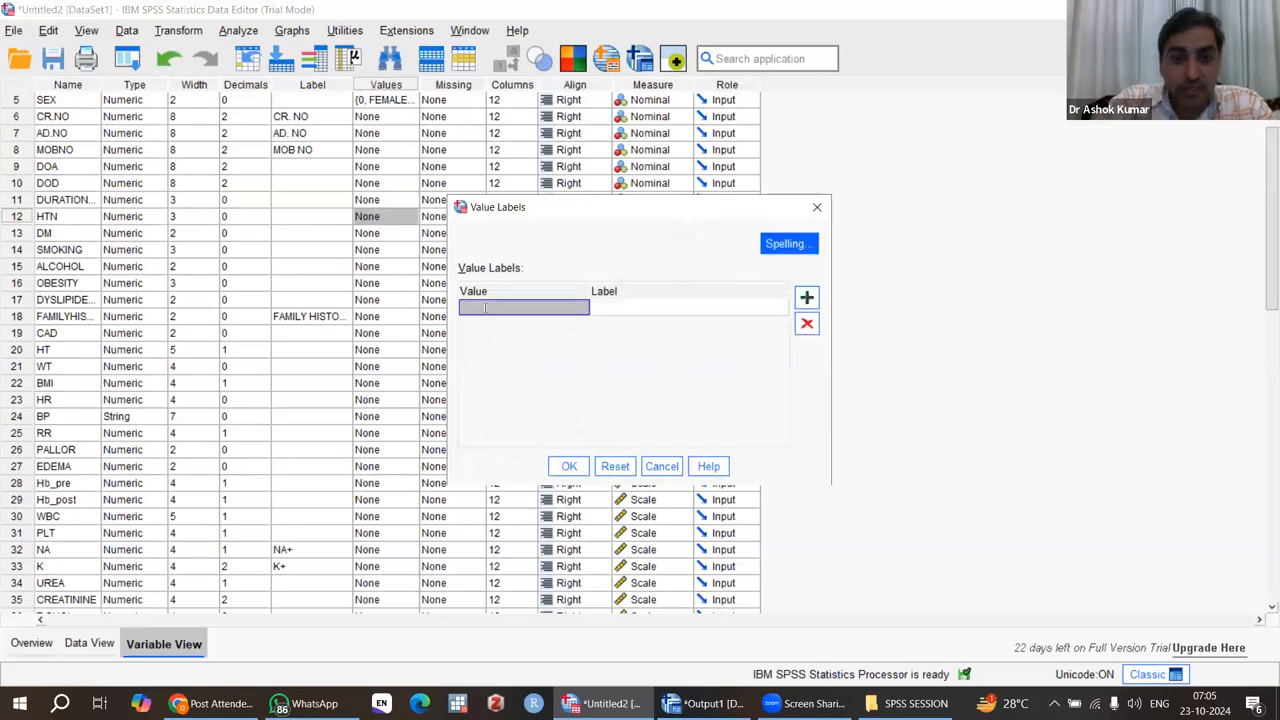
pyautogui.write('0')
pyautogui.click(607, 310)
pyautogui.write('Y')
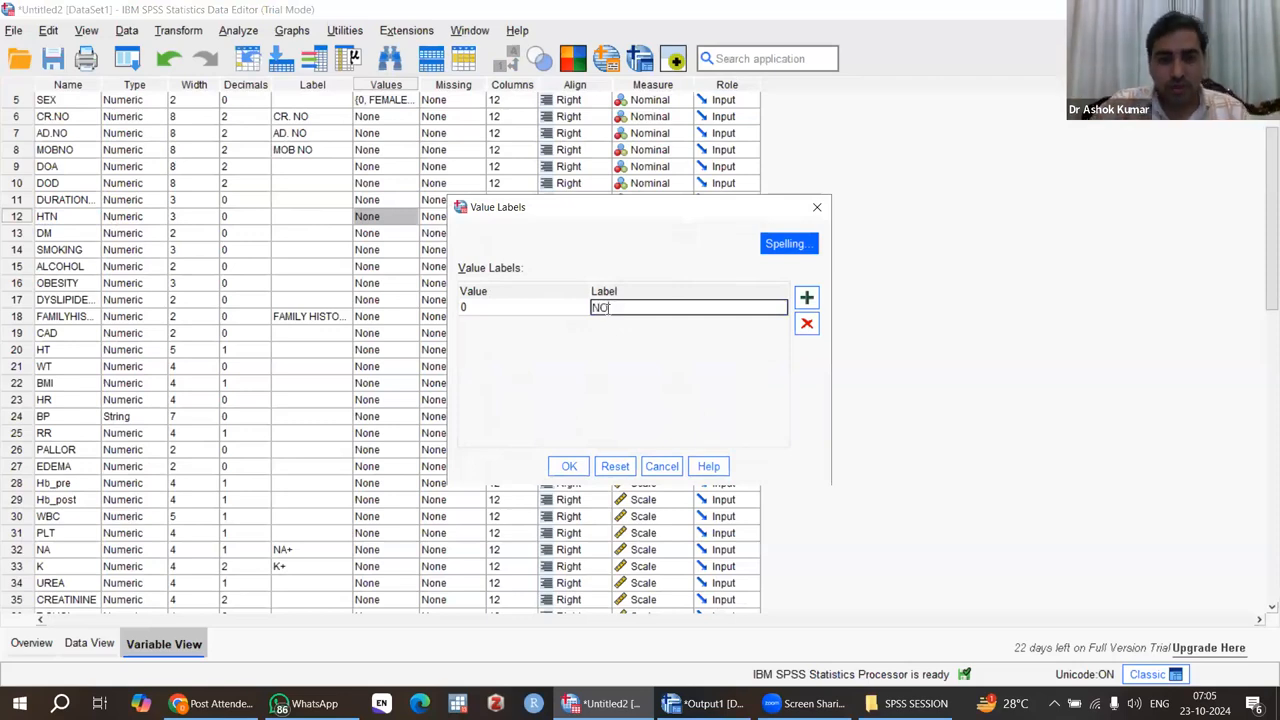
# Step: Add the label YES for the value 1 of HTN and apply the value labels
pyautogui.click(808, 298)
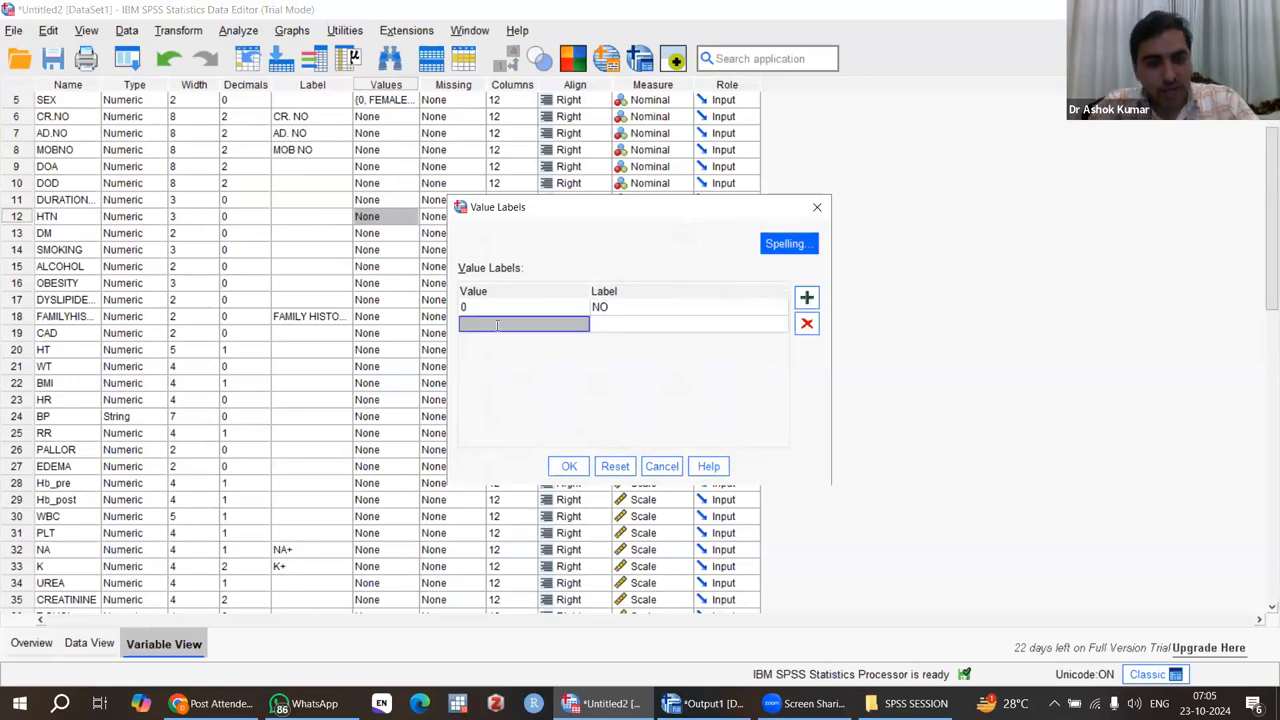
pyautogui.write('1')
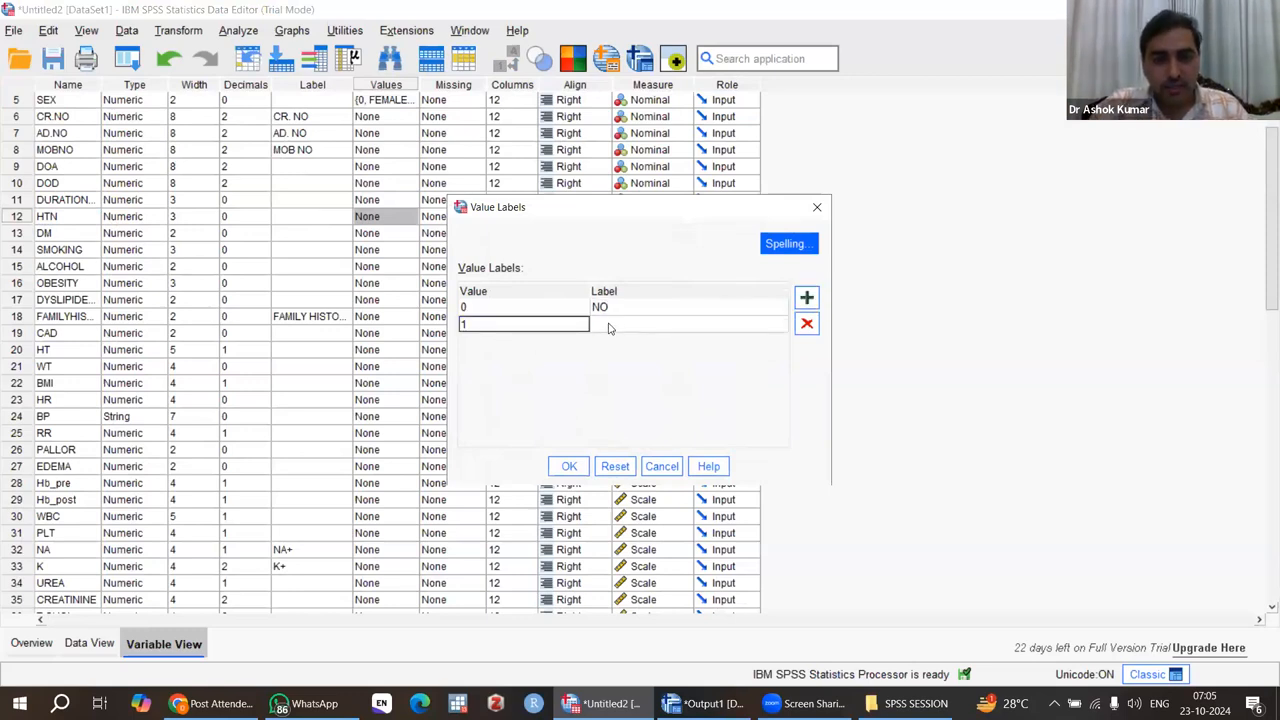
pyautogui.click(609, 326)
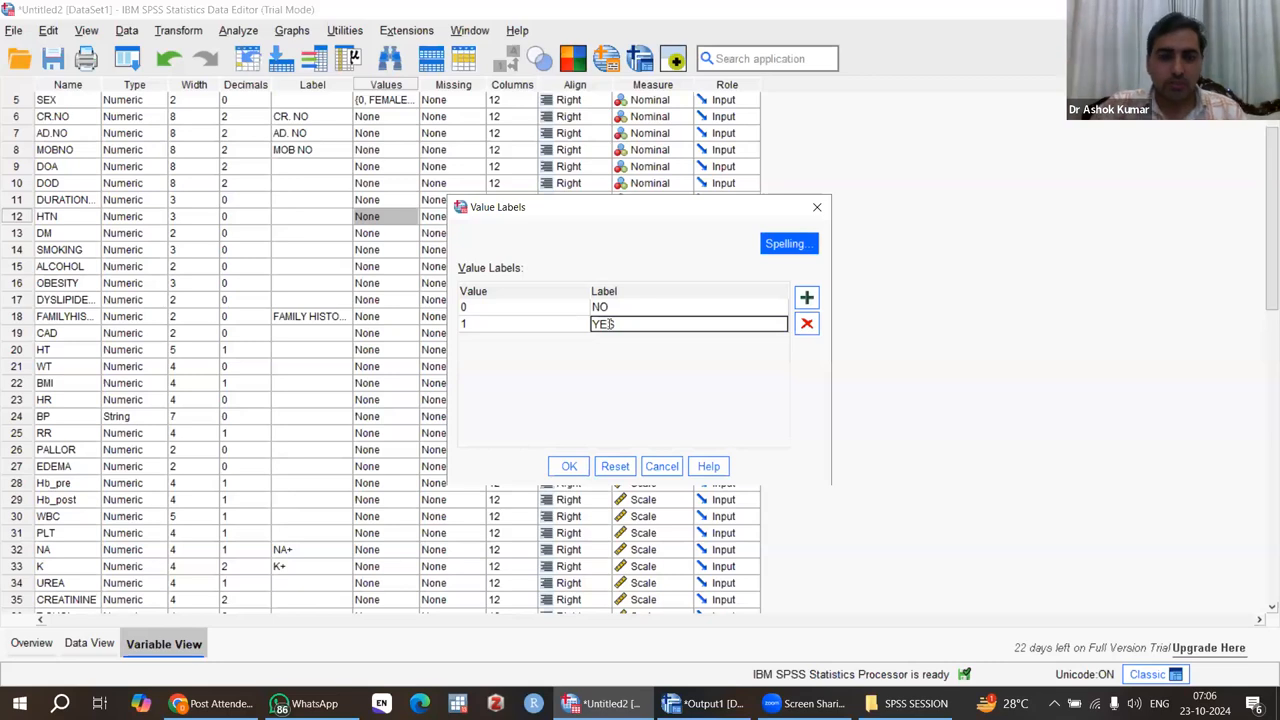
pyautogui.click(569, 467)
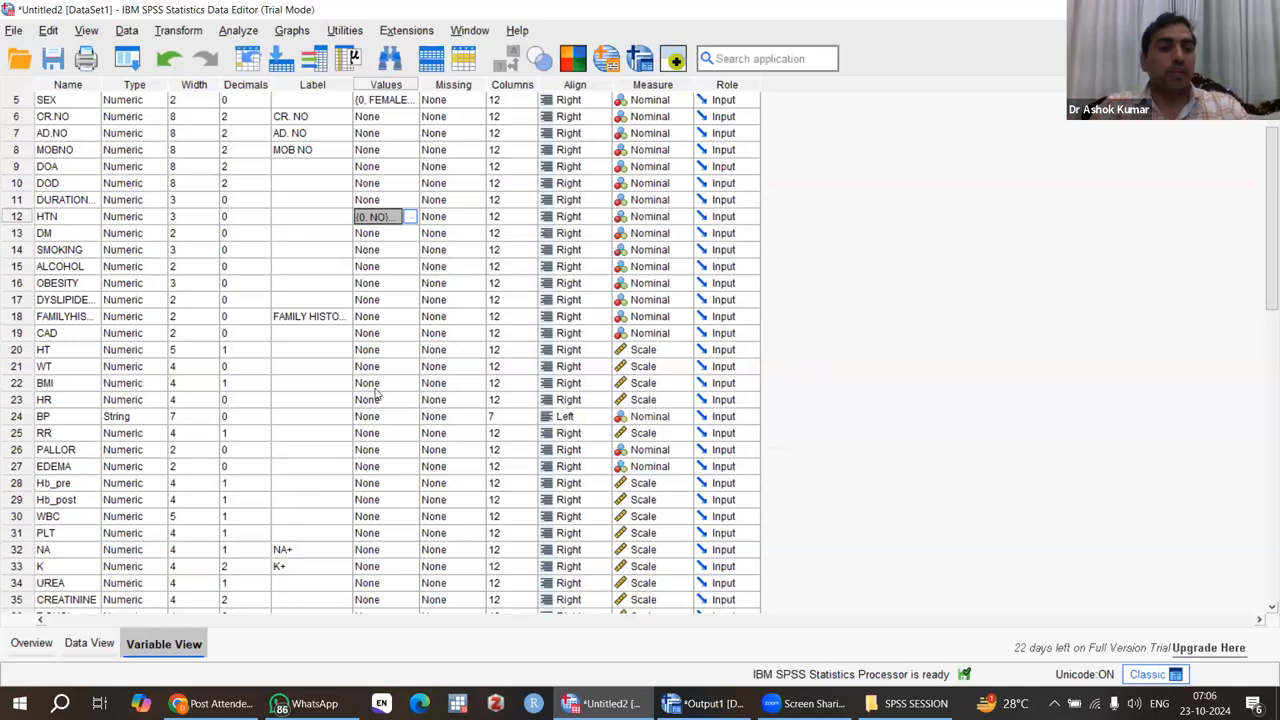
# Step: Add HTN to the Frequencies analysis alongside SEX, run it, and inspect the resulting frequency tables
pyautogui.click(232, 31)
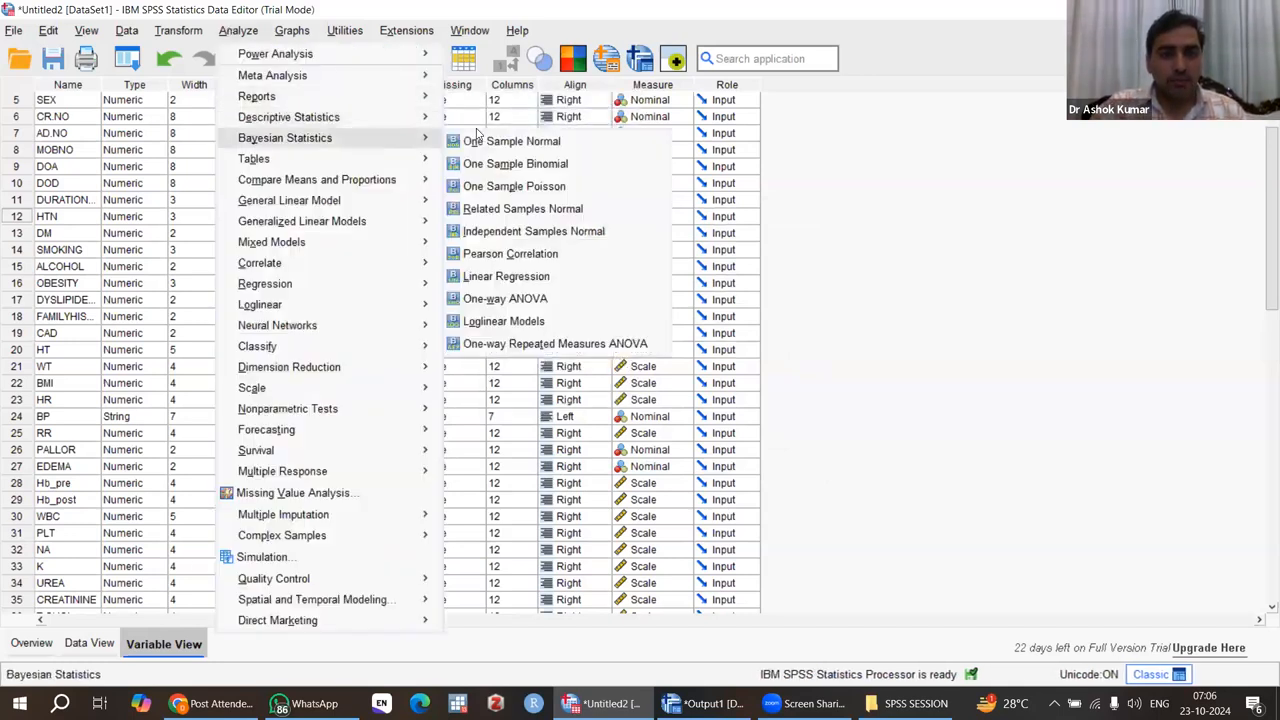
pyautogui.moveTo(427, 122)
pyautogui.click(505, 124)
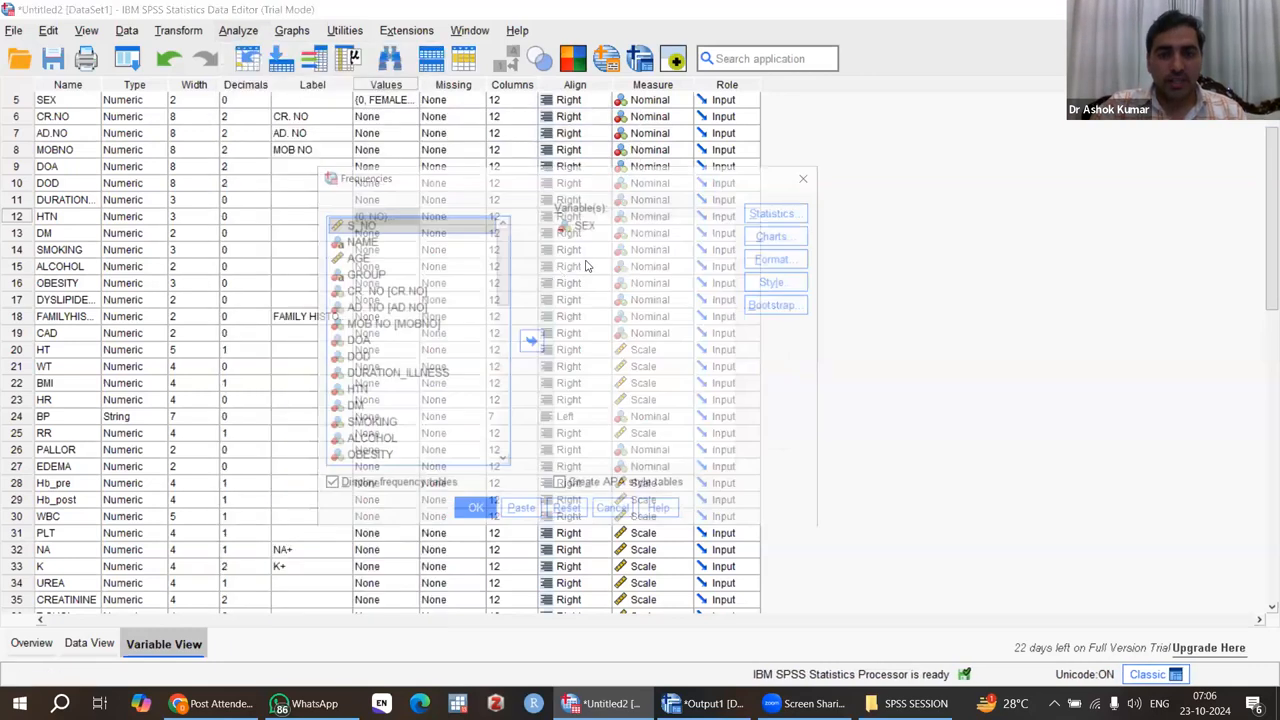
pyautogui.click(366, 391)
pyautogui.click(531, 346)
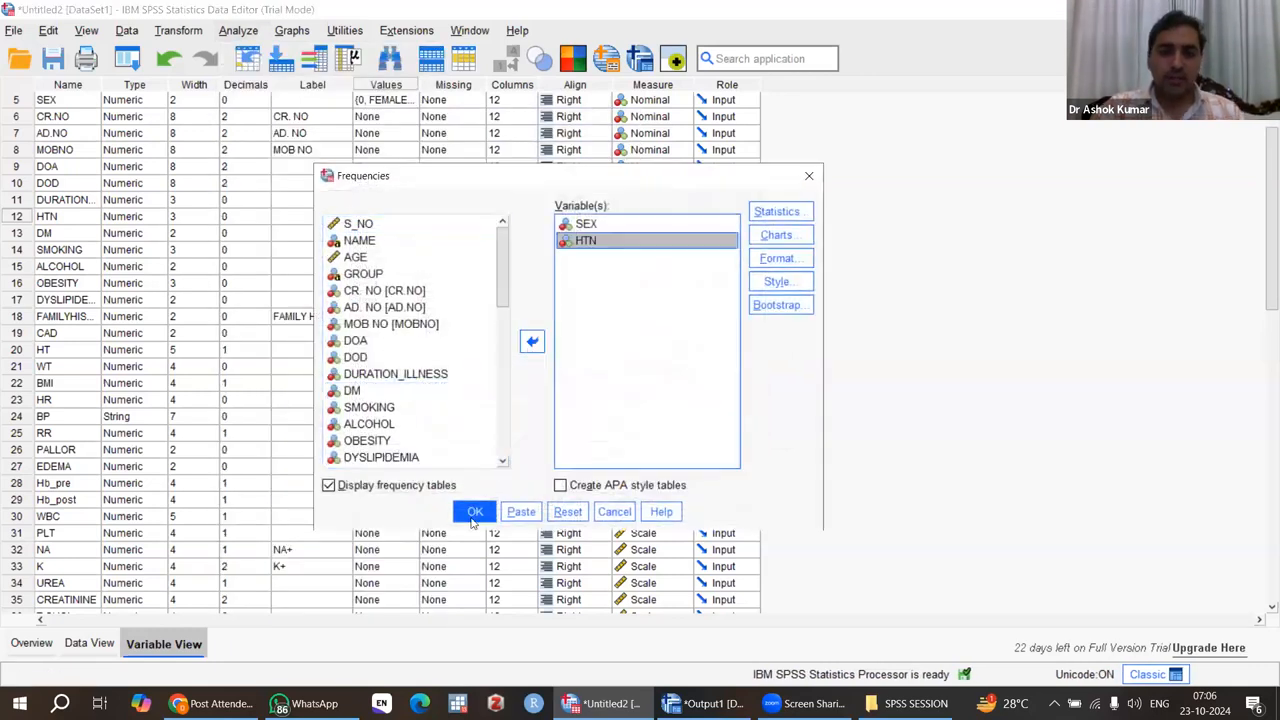
pyautogui.click(474, 516)
pyautogui.scroll(-1, 644, 508)
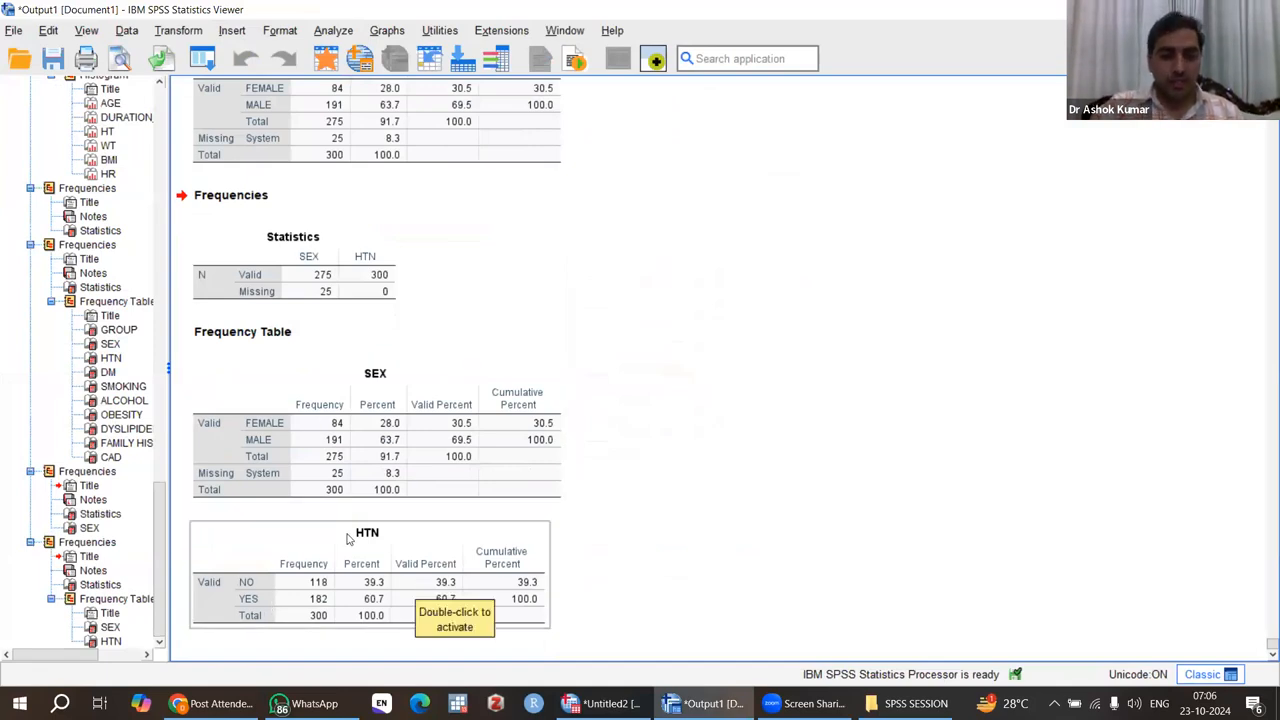
pyautogui.click(366, 477)
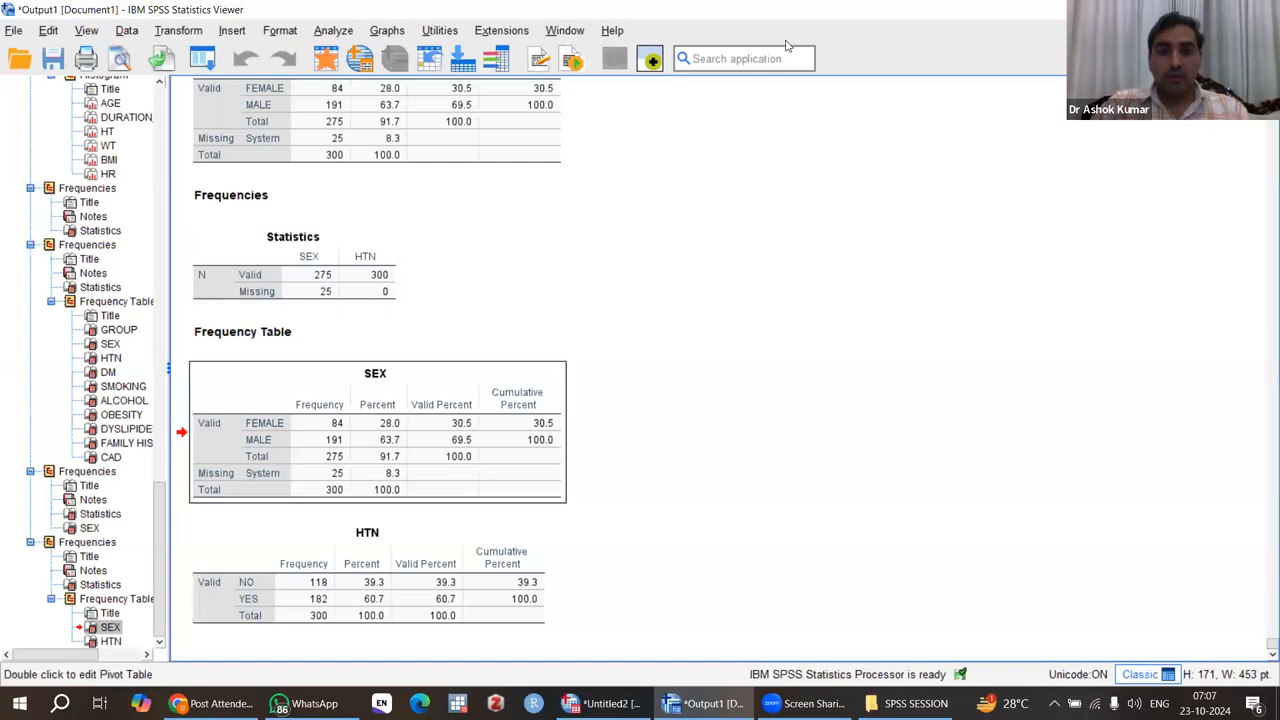
pyautogui.click(753, 320)
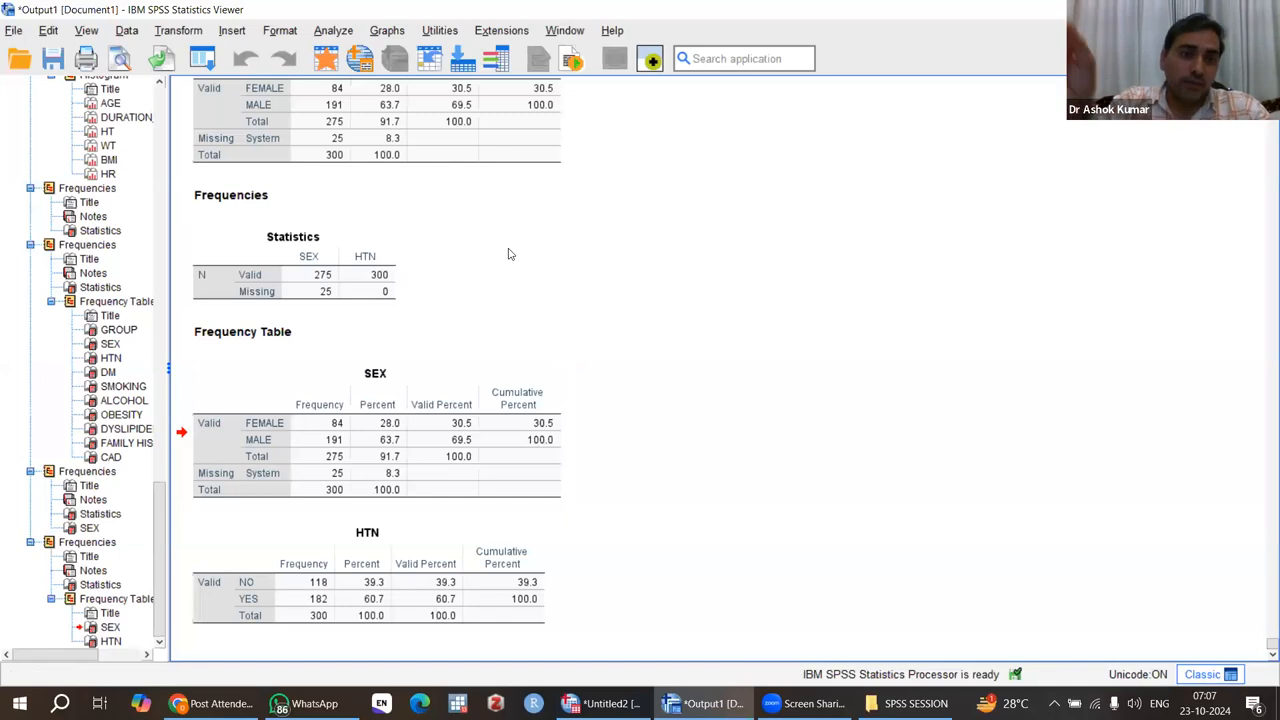
# Step: Export all visible output as a Word document named RESULT NEW on the Desktop and close the output viewer
pyautogui.click(160, 60)
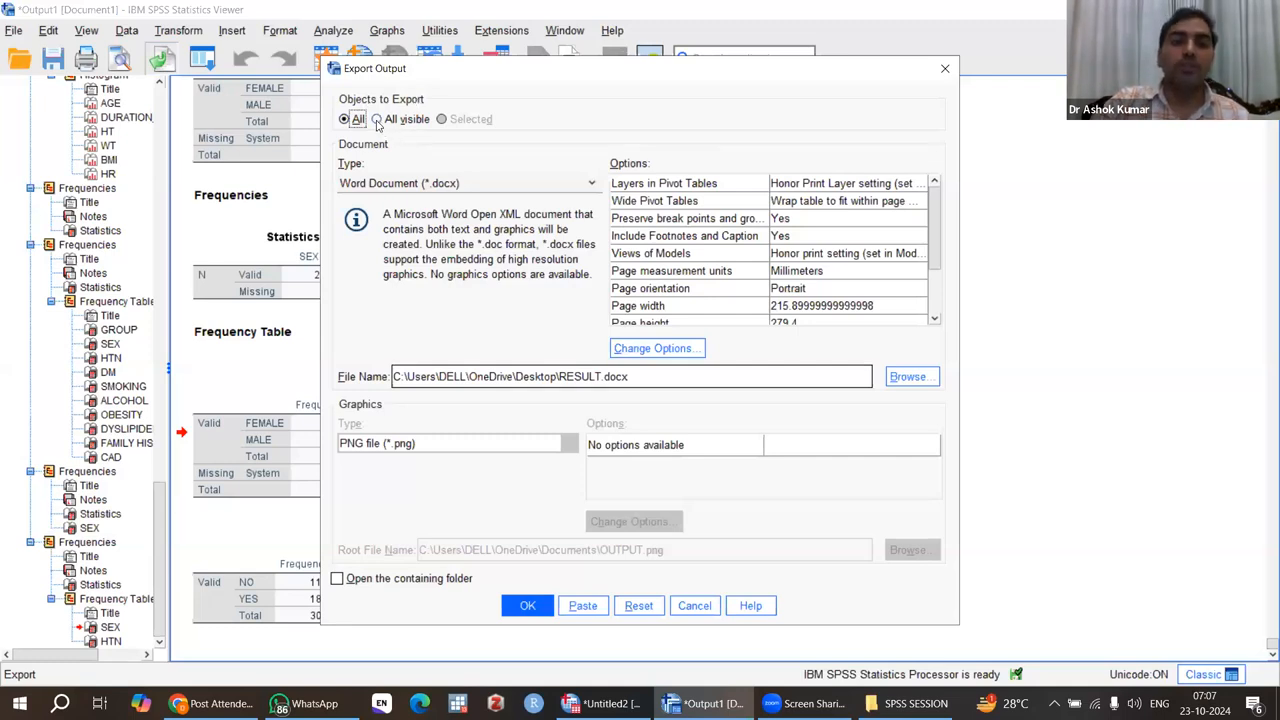
pyautogui.click(377, 120)
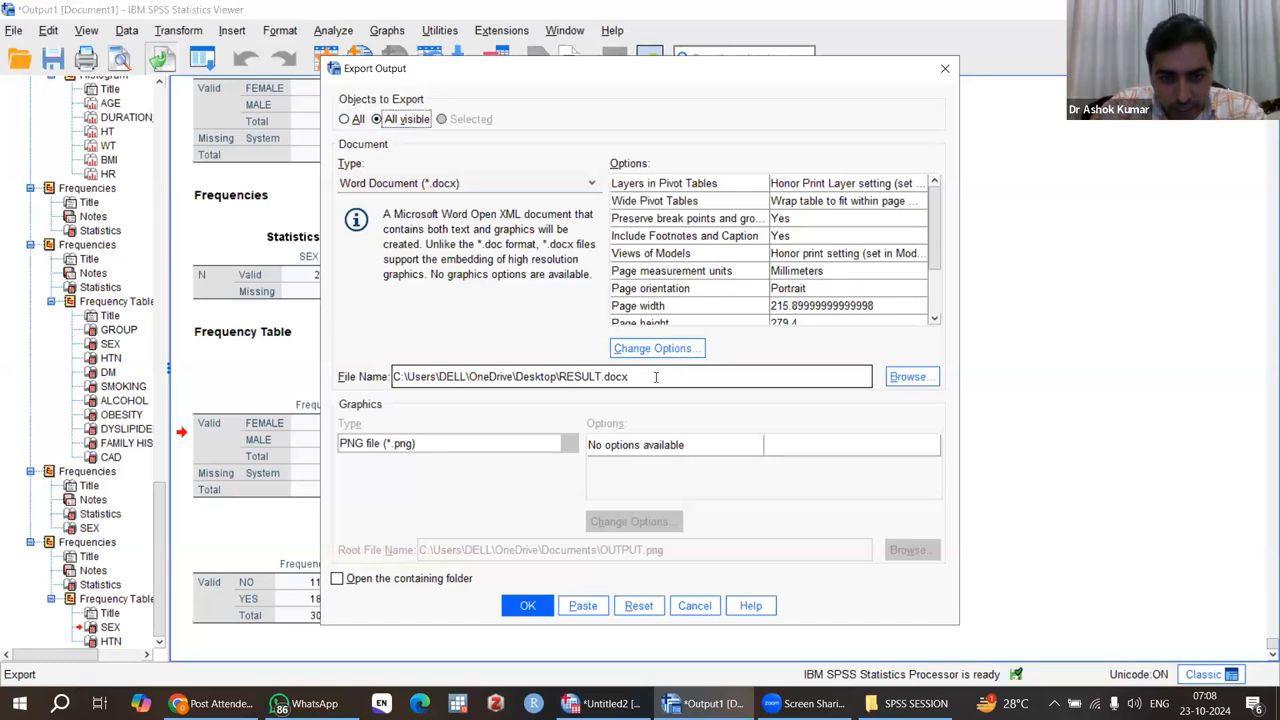
pyautogui.doubleClick(656, 376)
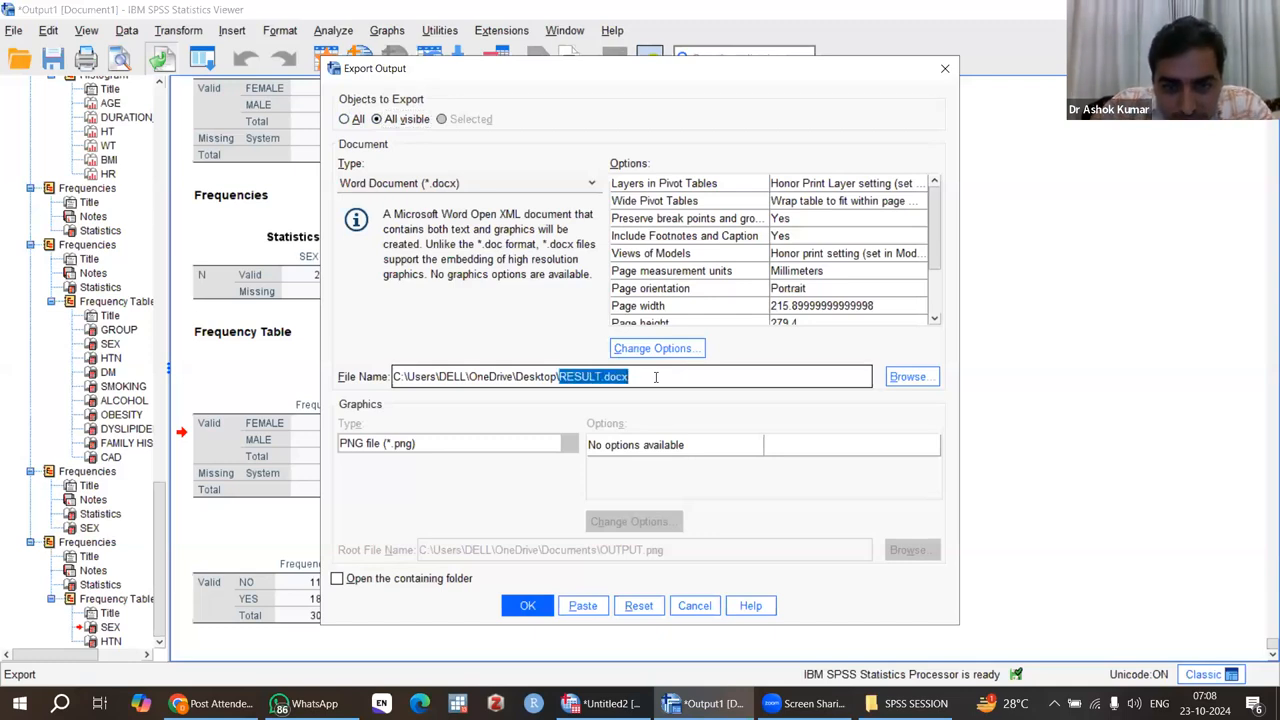
pyautogui.click(656, 376)
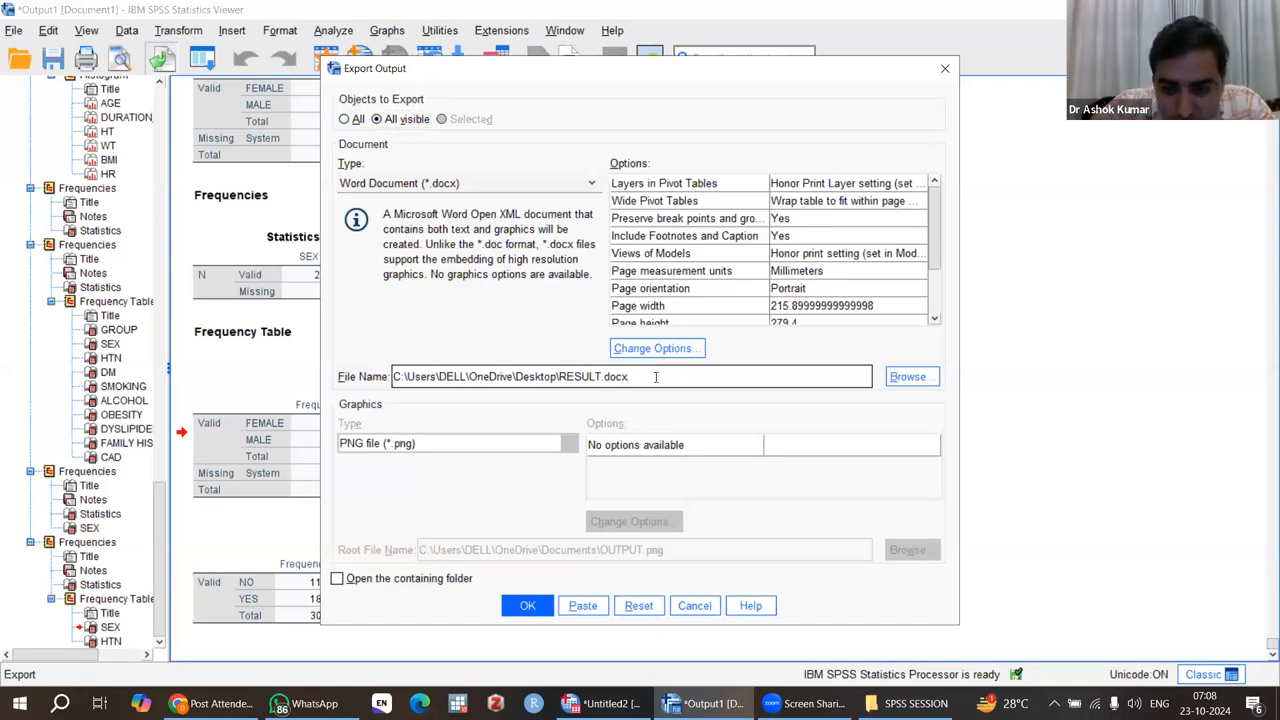
pyautogui.press('BackSpace')
pyautogui.press('BackSpace')
pyautogui.press('BackSpace')
pyautogui.press('BackSpace')
pyautogui.press('BackSpace')
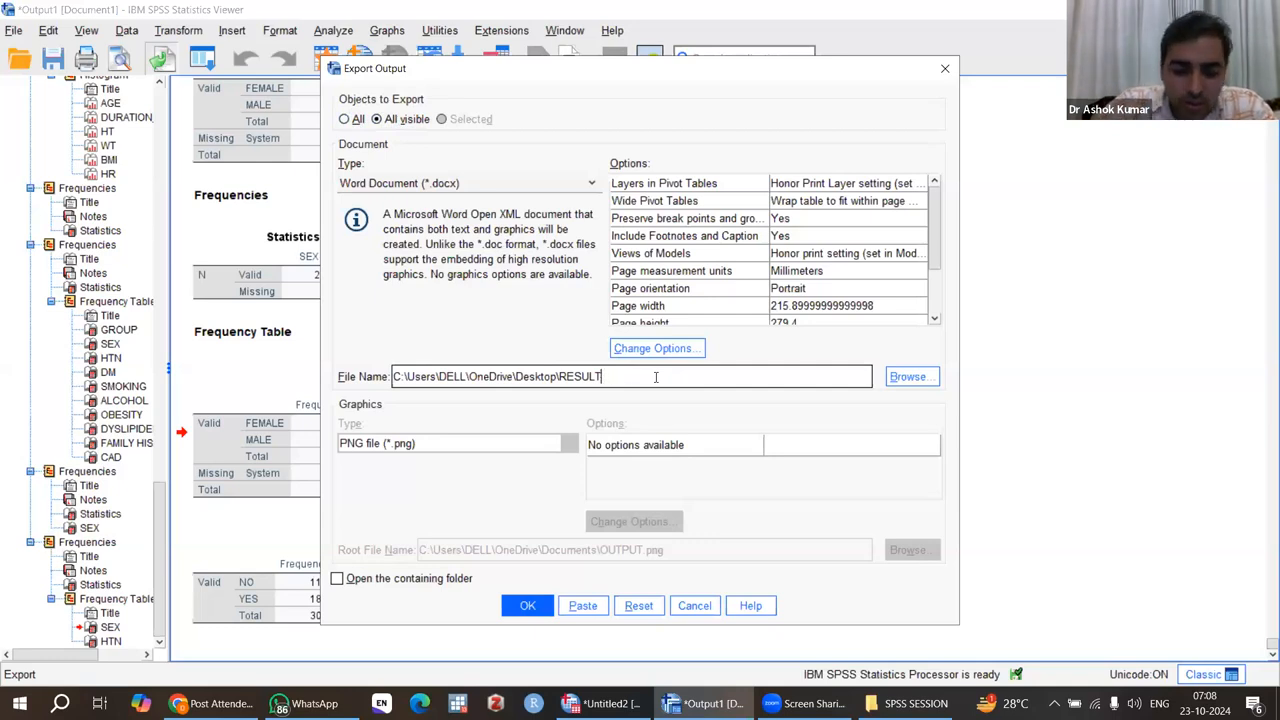
pyautogui.write('NEW')
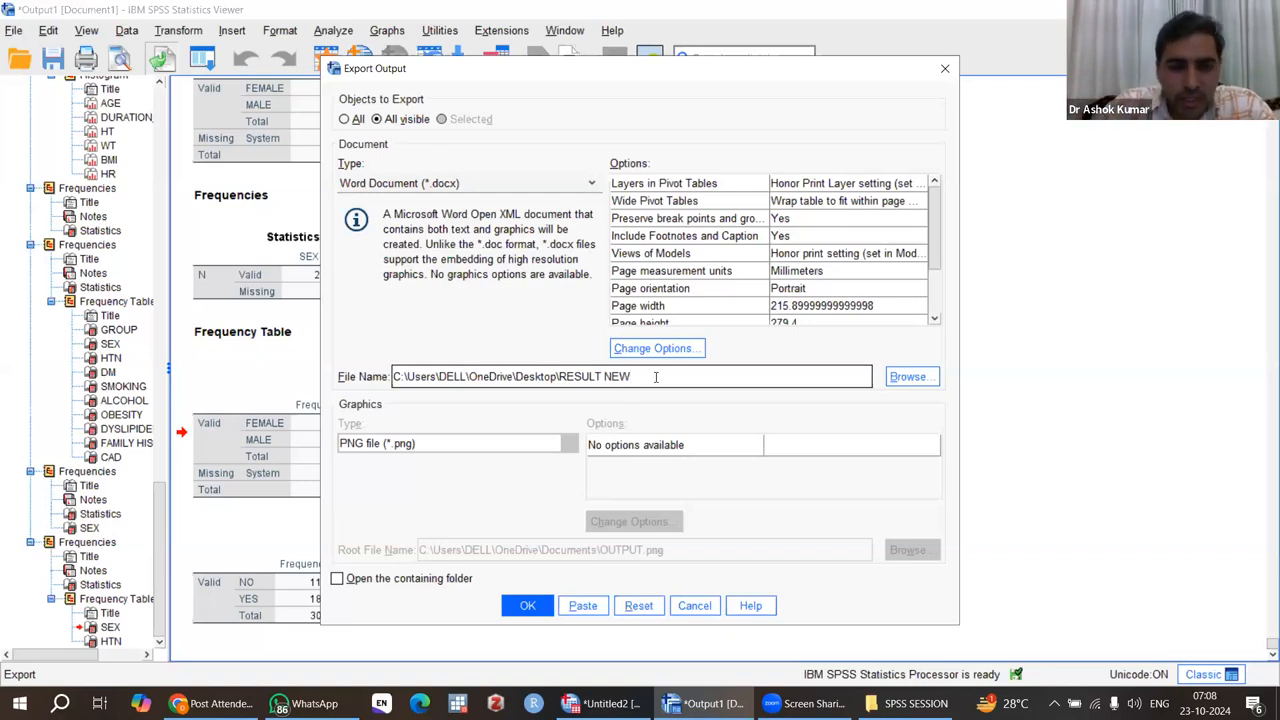
pyautogui.click(530, 606)
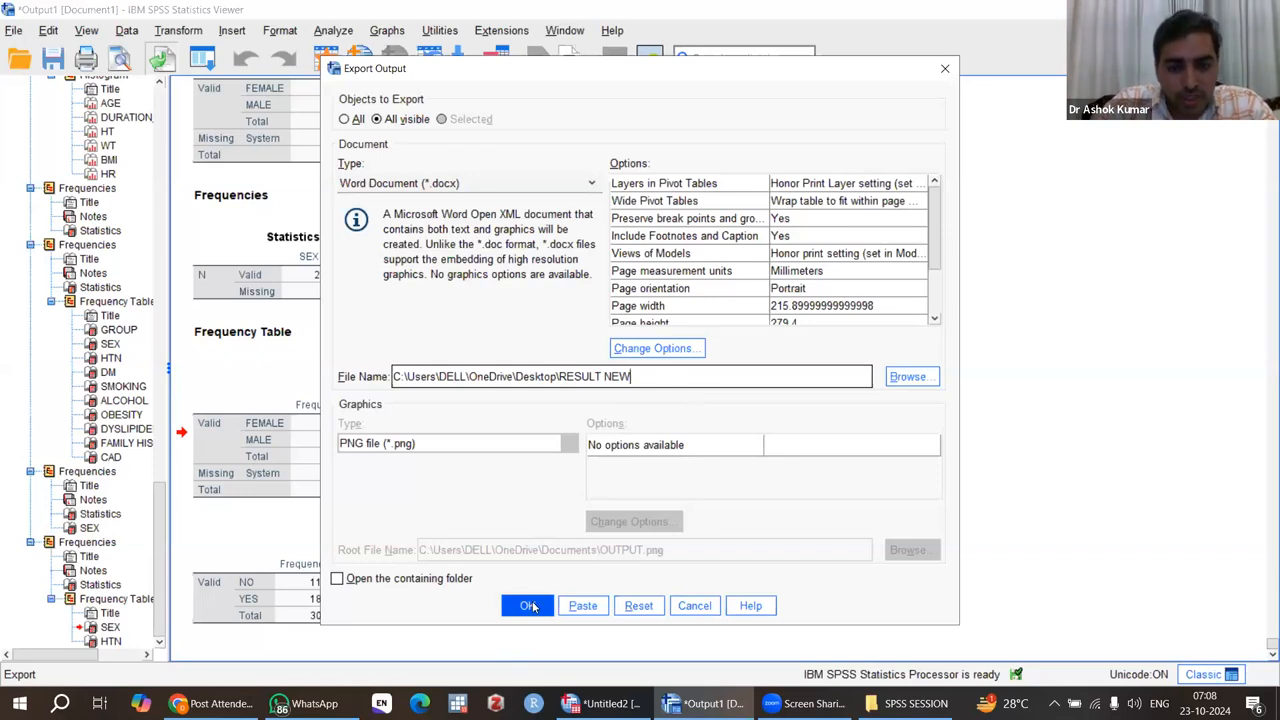
pyautogui.click(530, 606)
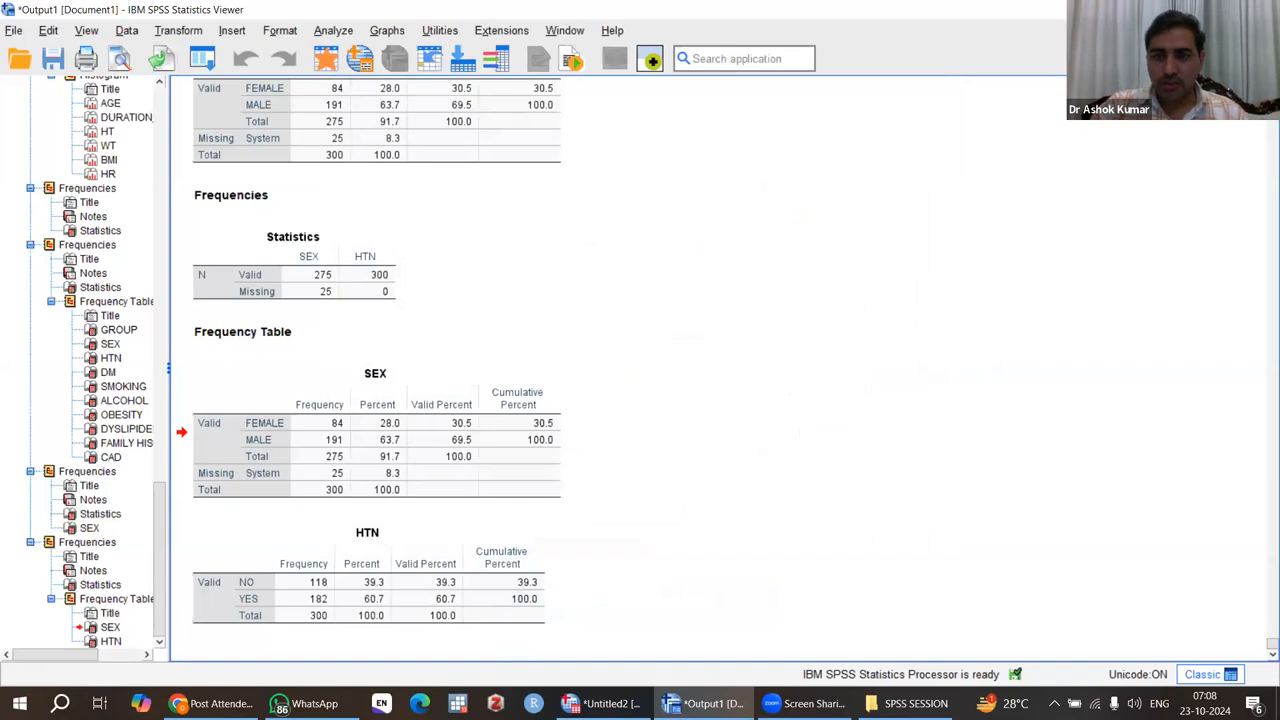
pyautogui.hotkey('alt', 'F4')
pyautogui.click(640, 371)
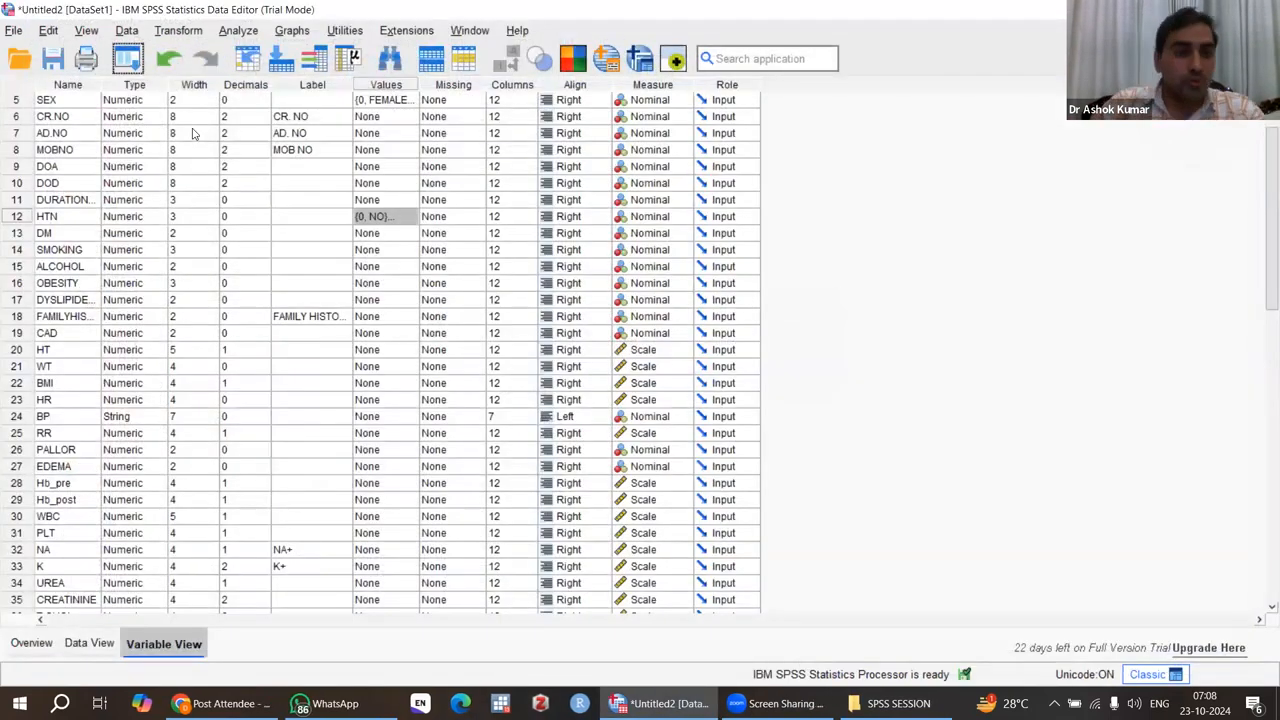
# Step: Save the dataset as an SPSS Statistics file named NEW DATASHEET in the SPSS SESSION folder
pyautogui.click(13, 31)
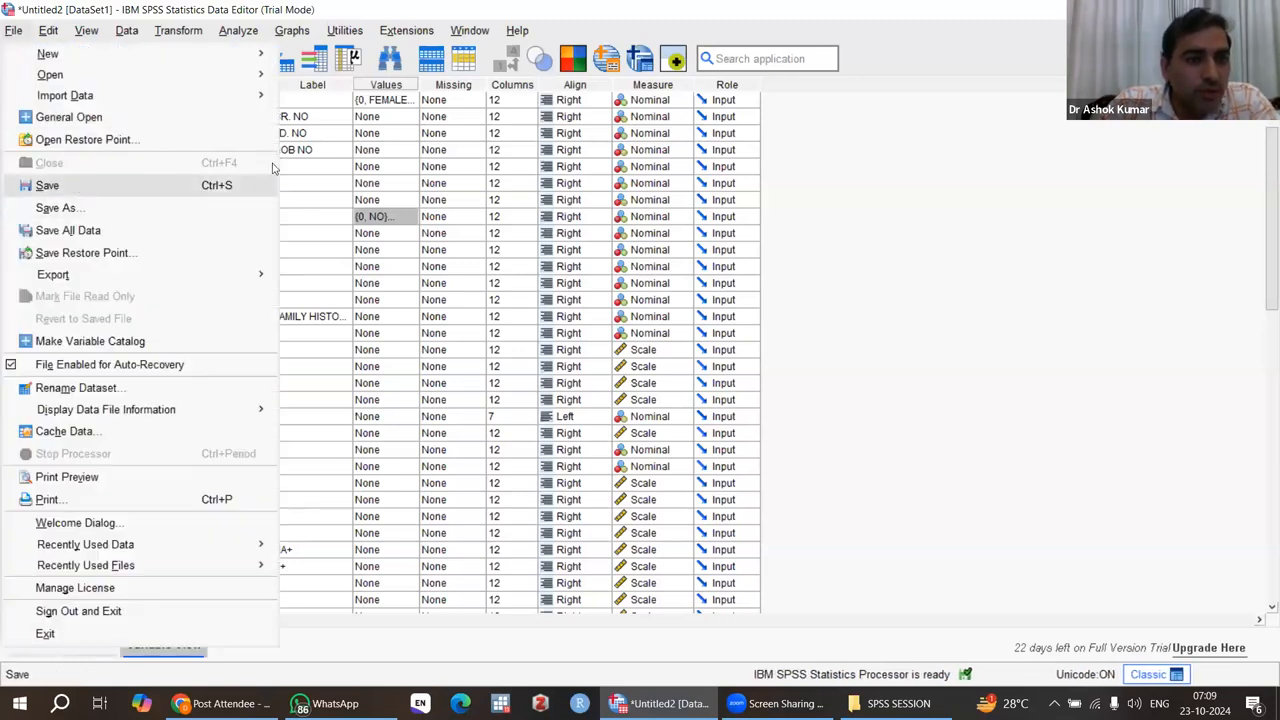
pyautogui.click(340, 172)
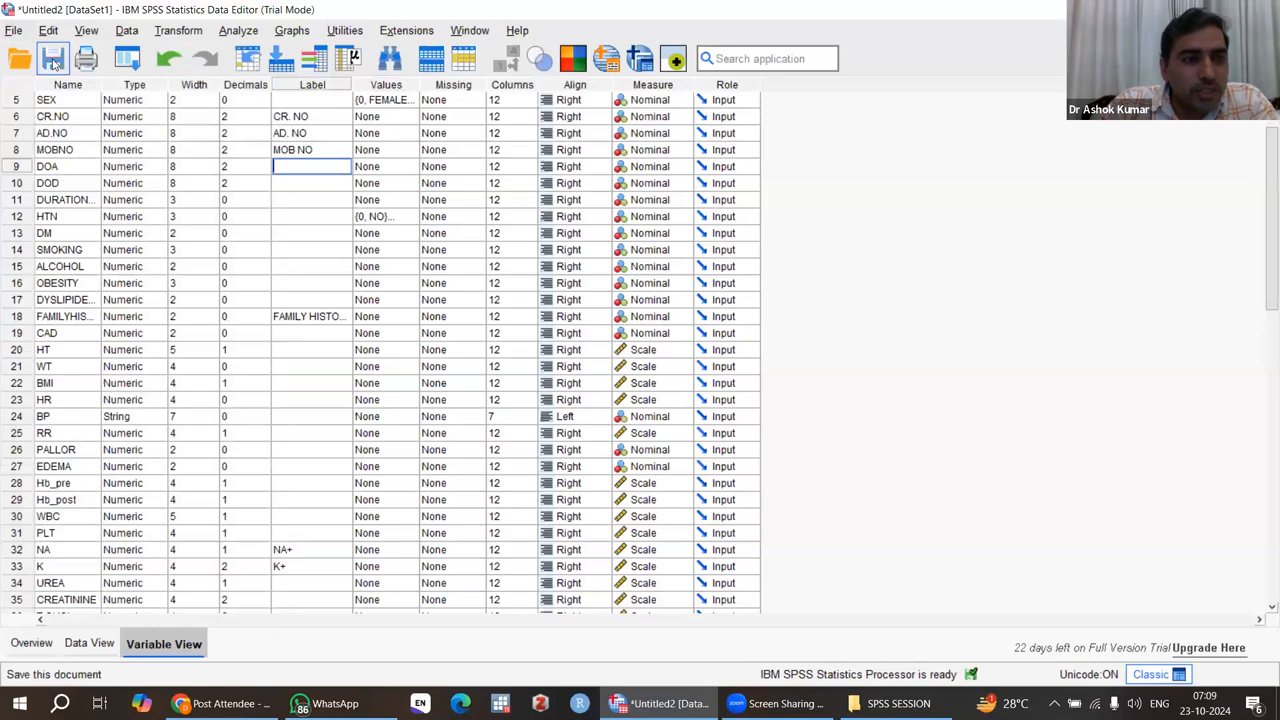
pyautogui.click(55, 62)
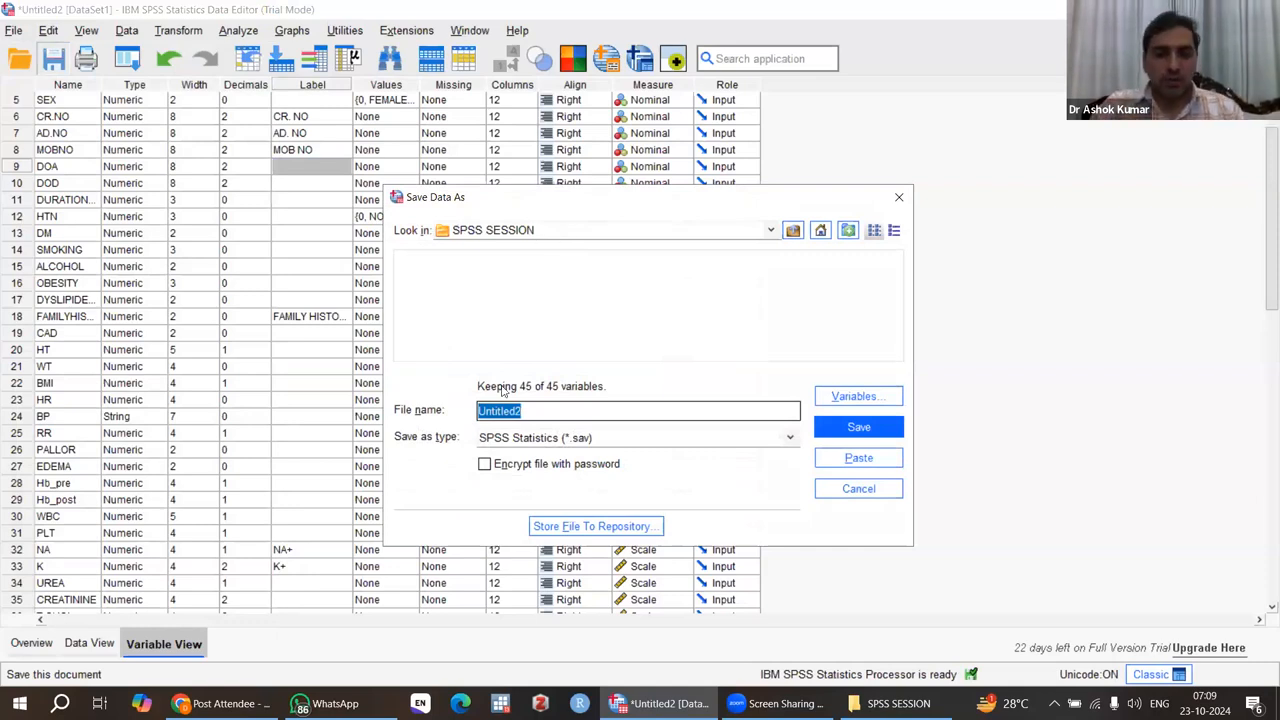
pyautogui.click(535, 412)
pyautogui.press('BackSpace')
pyautogui.press('BackSpace')
pyautogui.press('BackSpace')
pyautogui.press('BackSpace')
pyautogui.press('BackSpace')
pyautogui.press('BackSpace')
pyautogui.press('BackSpace')
pyautogui.press('BackSpace')
pyautogui.press('BackSpace')
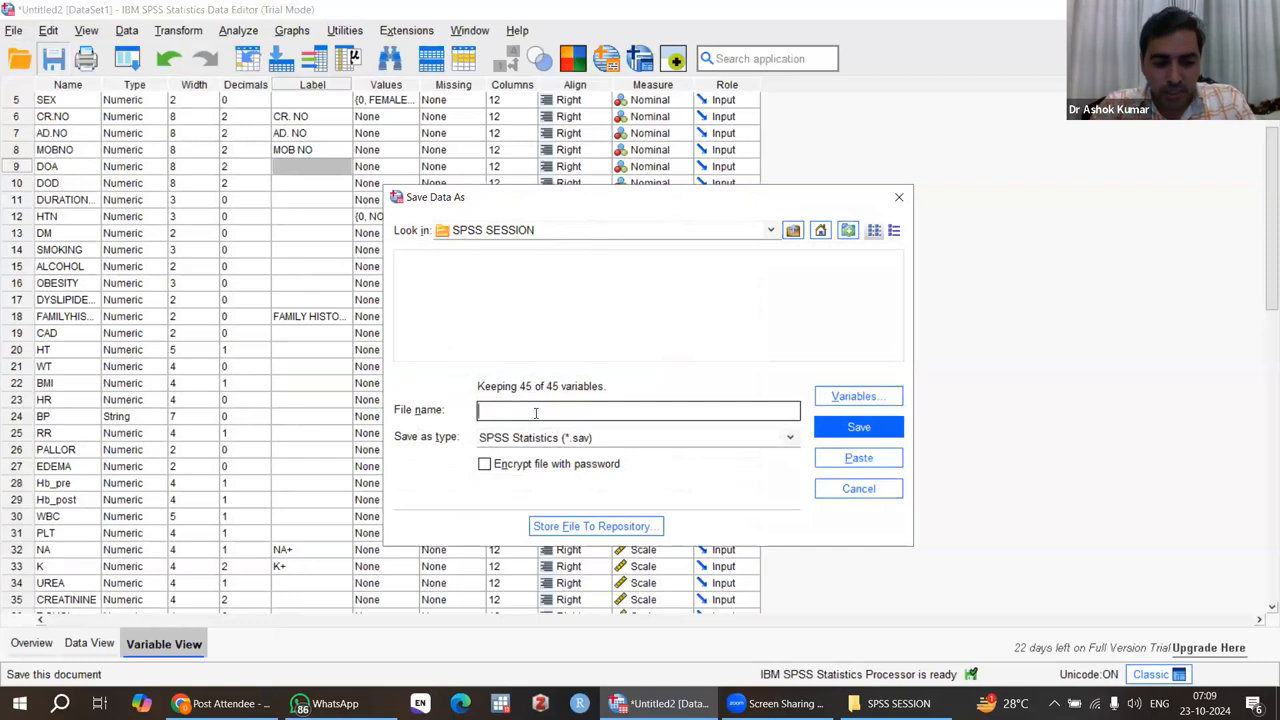
pyautogui.write('NEW DATA')
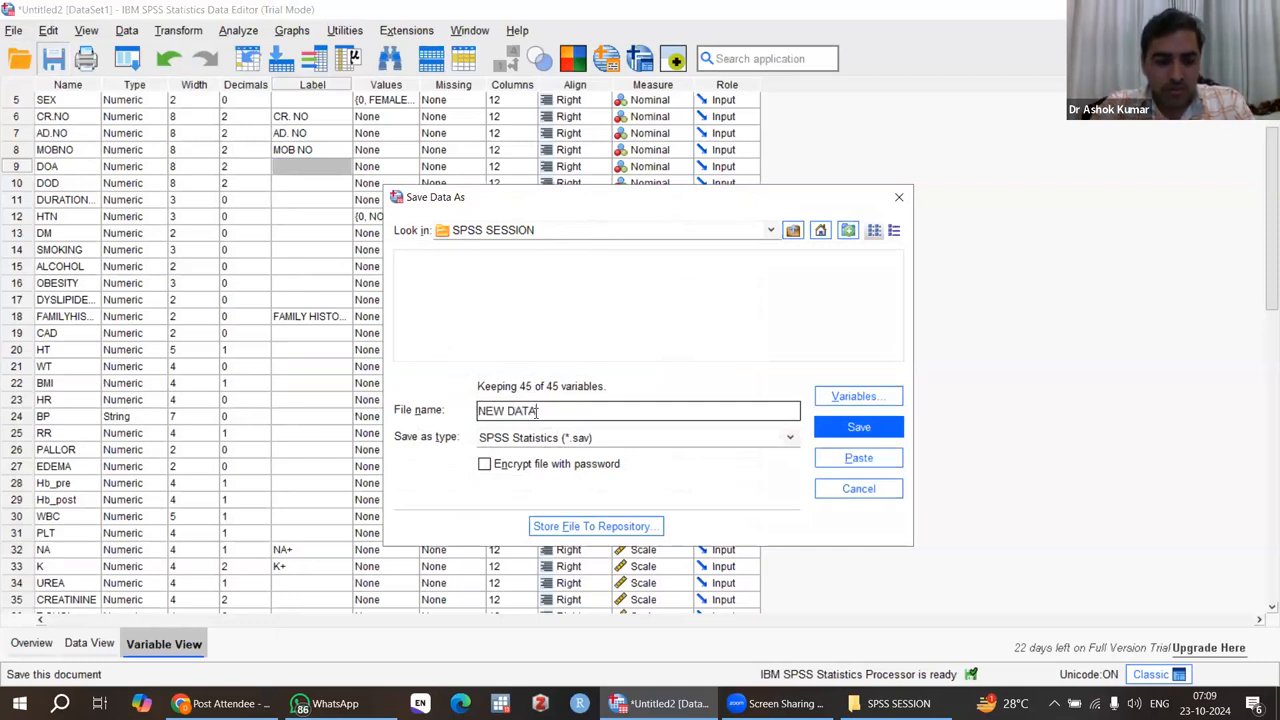
pyautogui.write('SHEET')
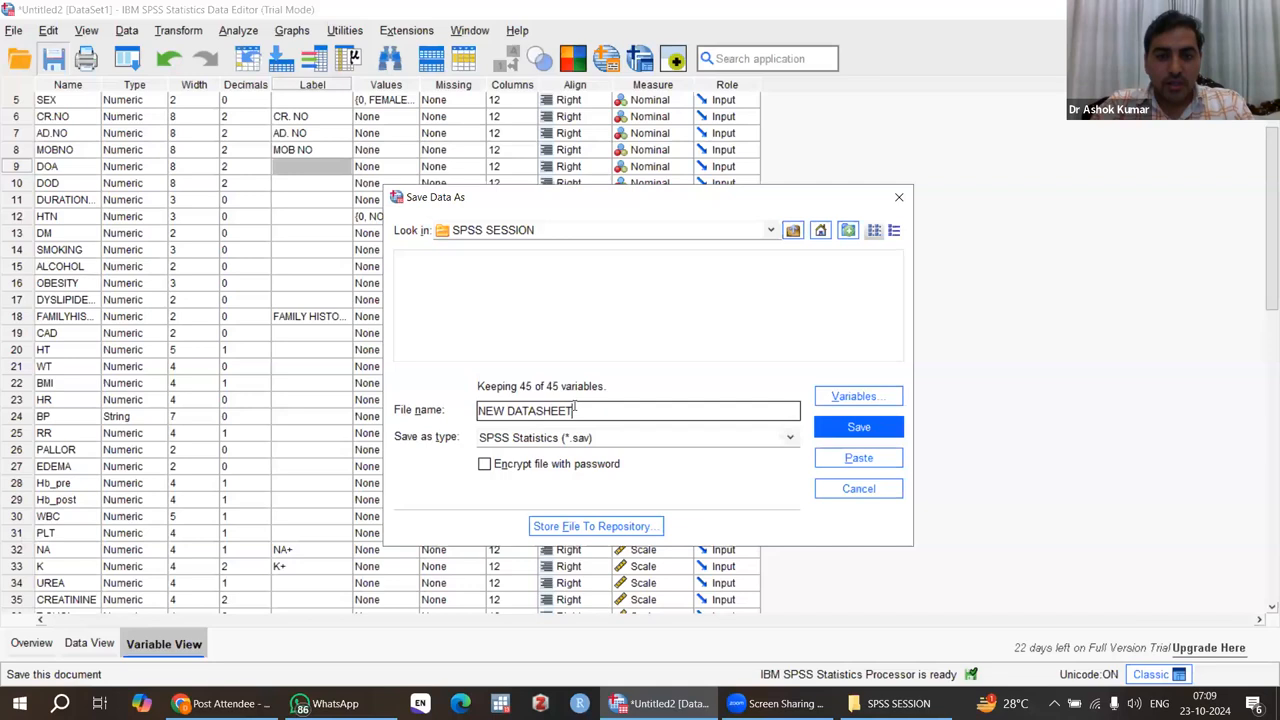
pyautogui.click(856, 431)
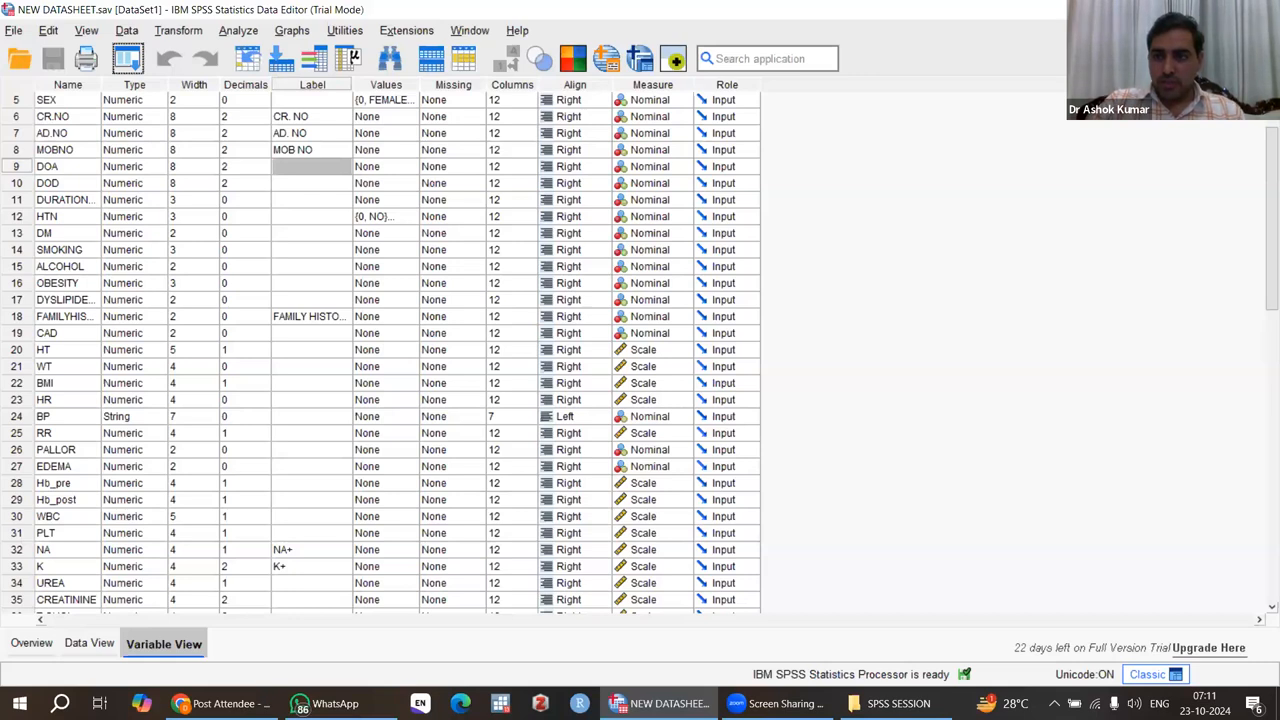
# Step: Exit SPSS Statistics and select the saved NEW DATASHEET file in the maximized SPSS SESSION folder window
pyautogui.click(1257, 10)
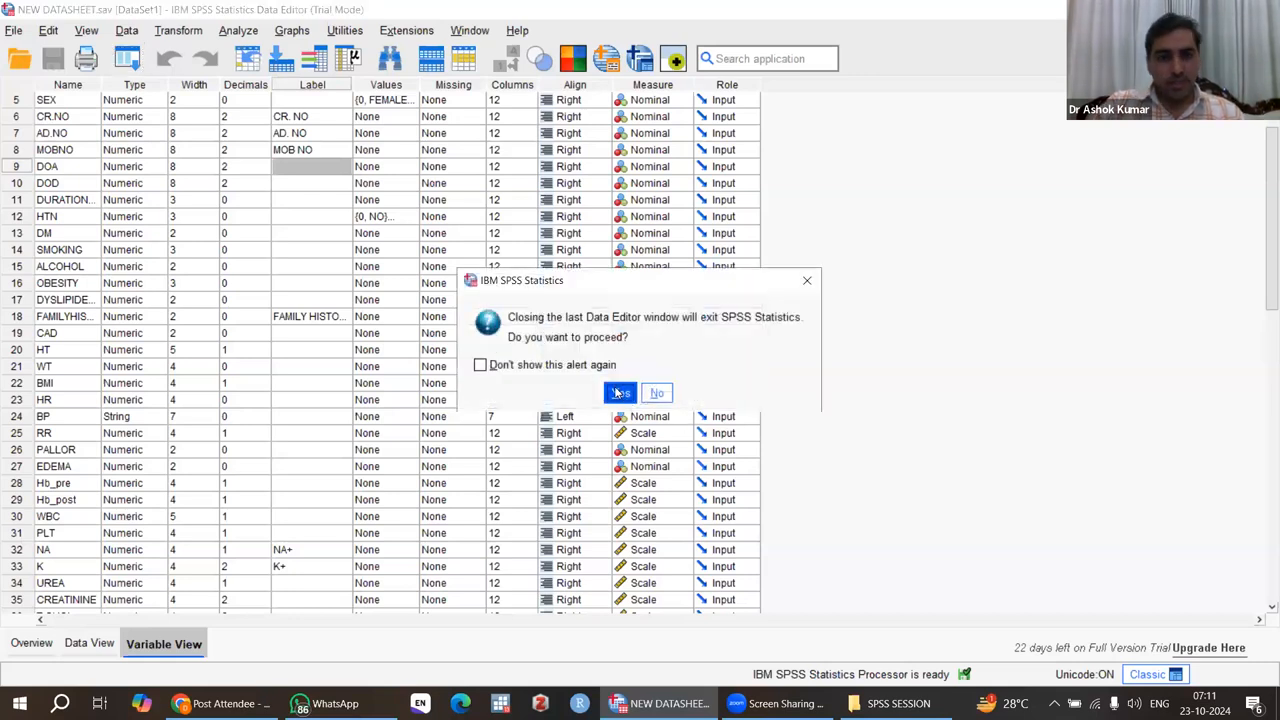
pyautogui.click(622, 396)
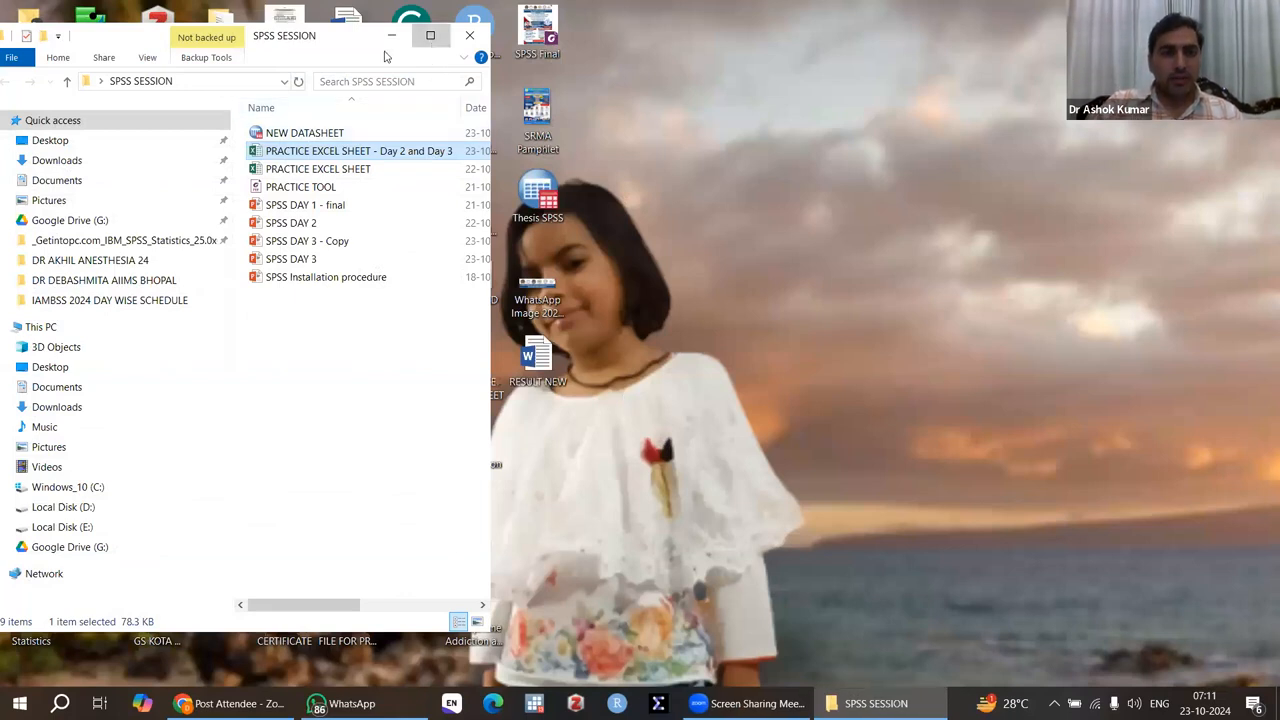
pyautogui.click(430, 35)
pyautogui.click(307, 106)
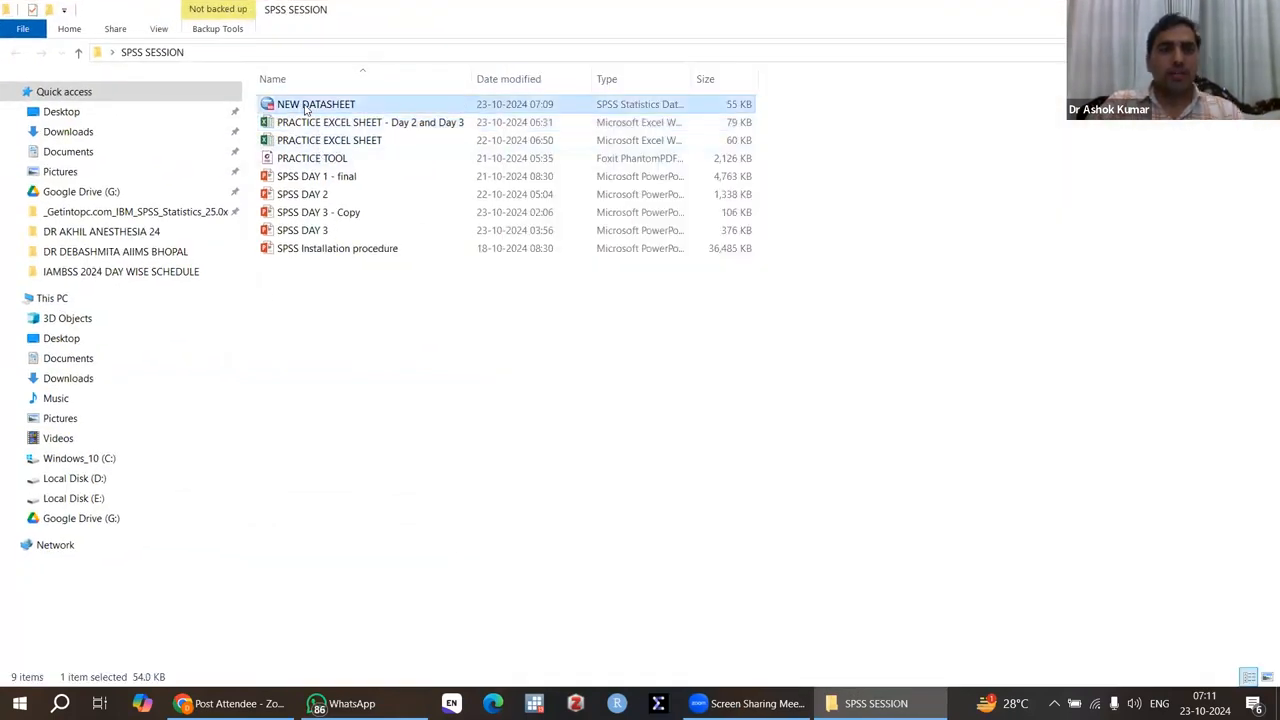